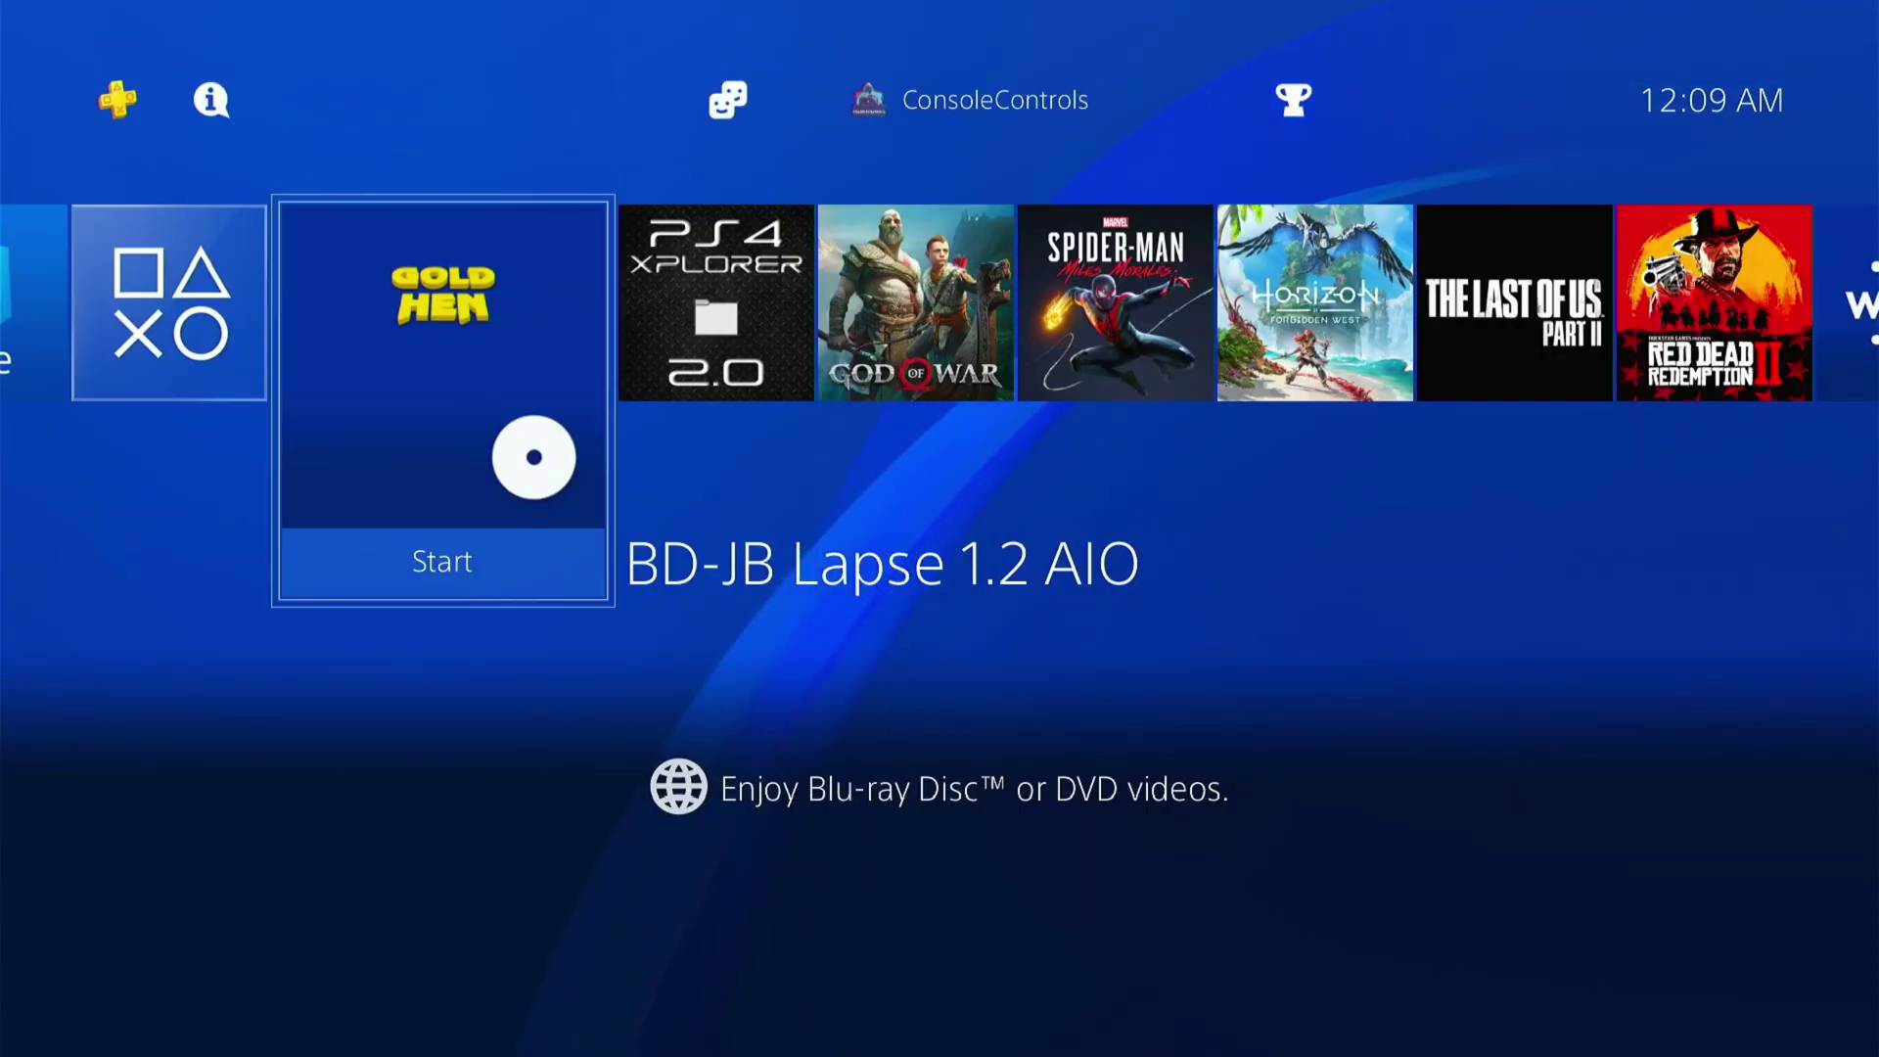
Launch the BD-JB Lapse 1.2 AIO app and wait for GoldHEN v2.4b18.5 to load
key(Return)
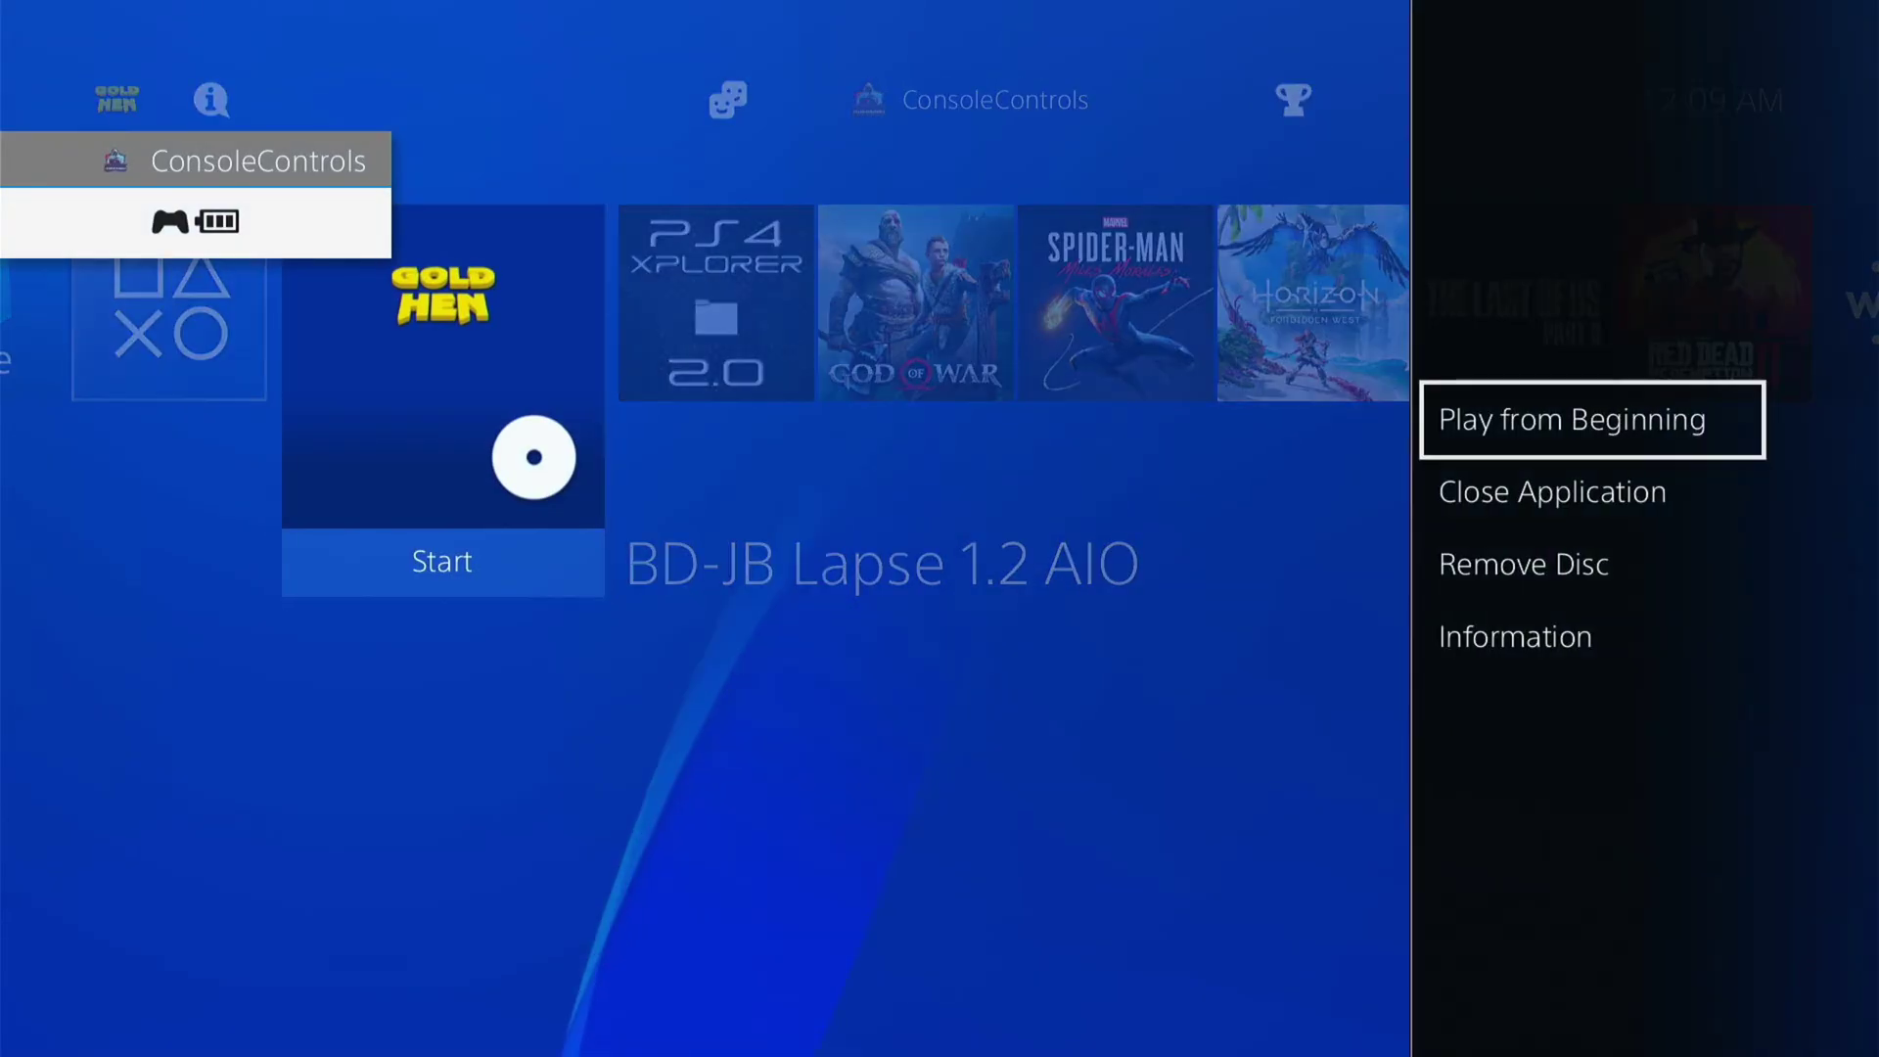
Close the running BD-JB Lapse application
key(Down)
key(Return)
key(Return)
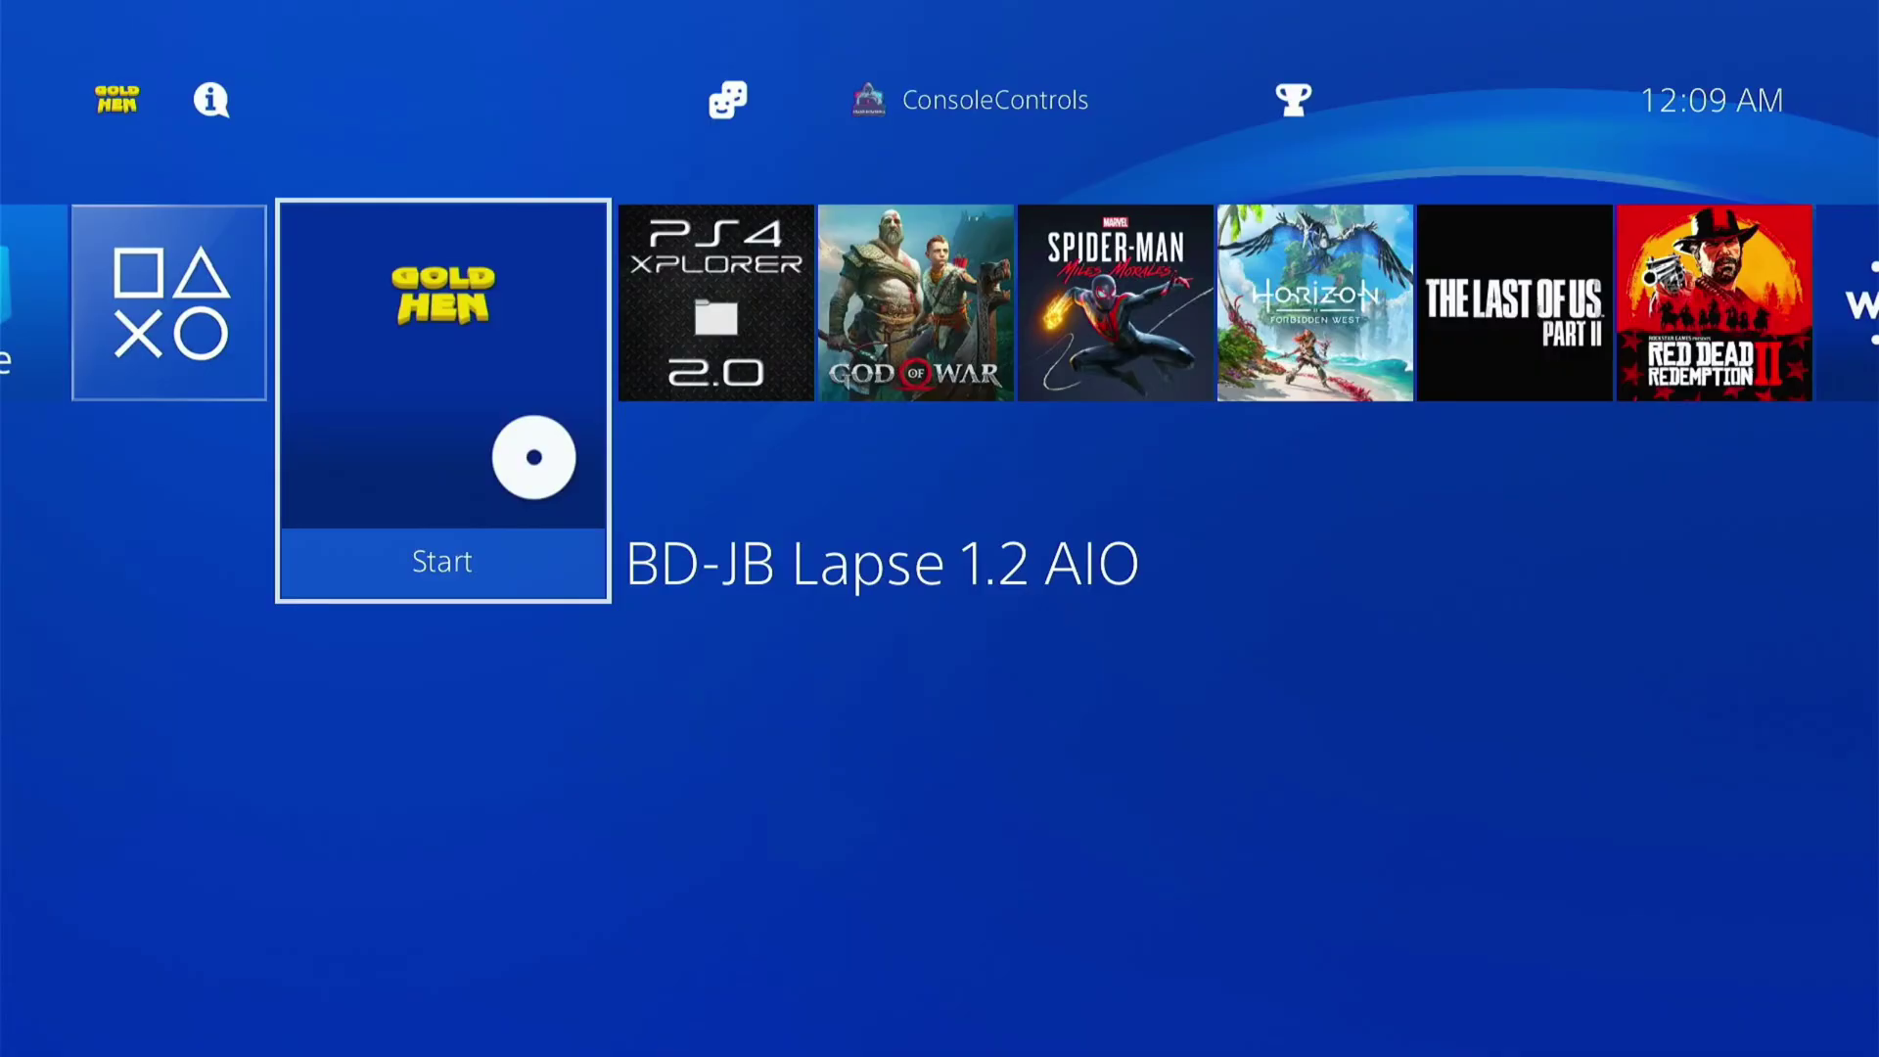
key(Up)
Check Settings > System > System Information shows GoldHEN v2.4b18.5 on HEN 12.00
key(Right)
key(Right)
key(Right)
key(Right)
key(Left)
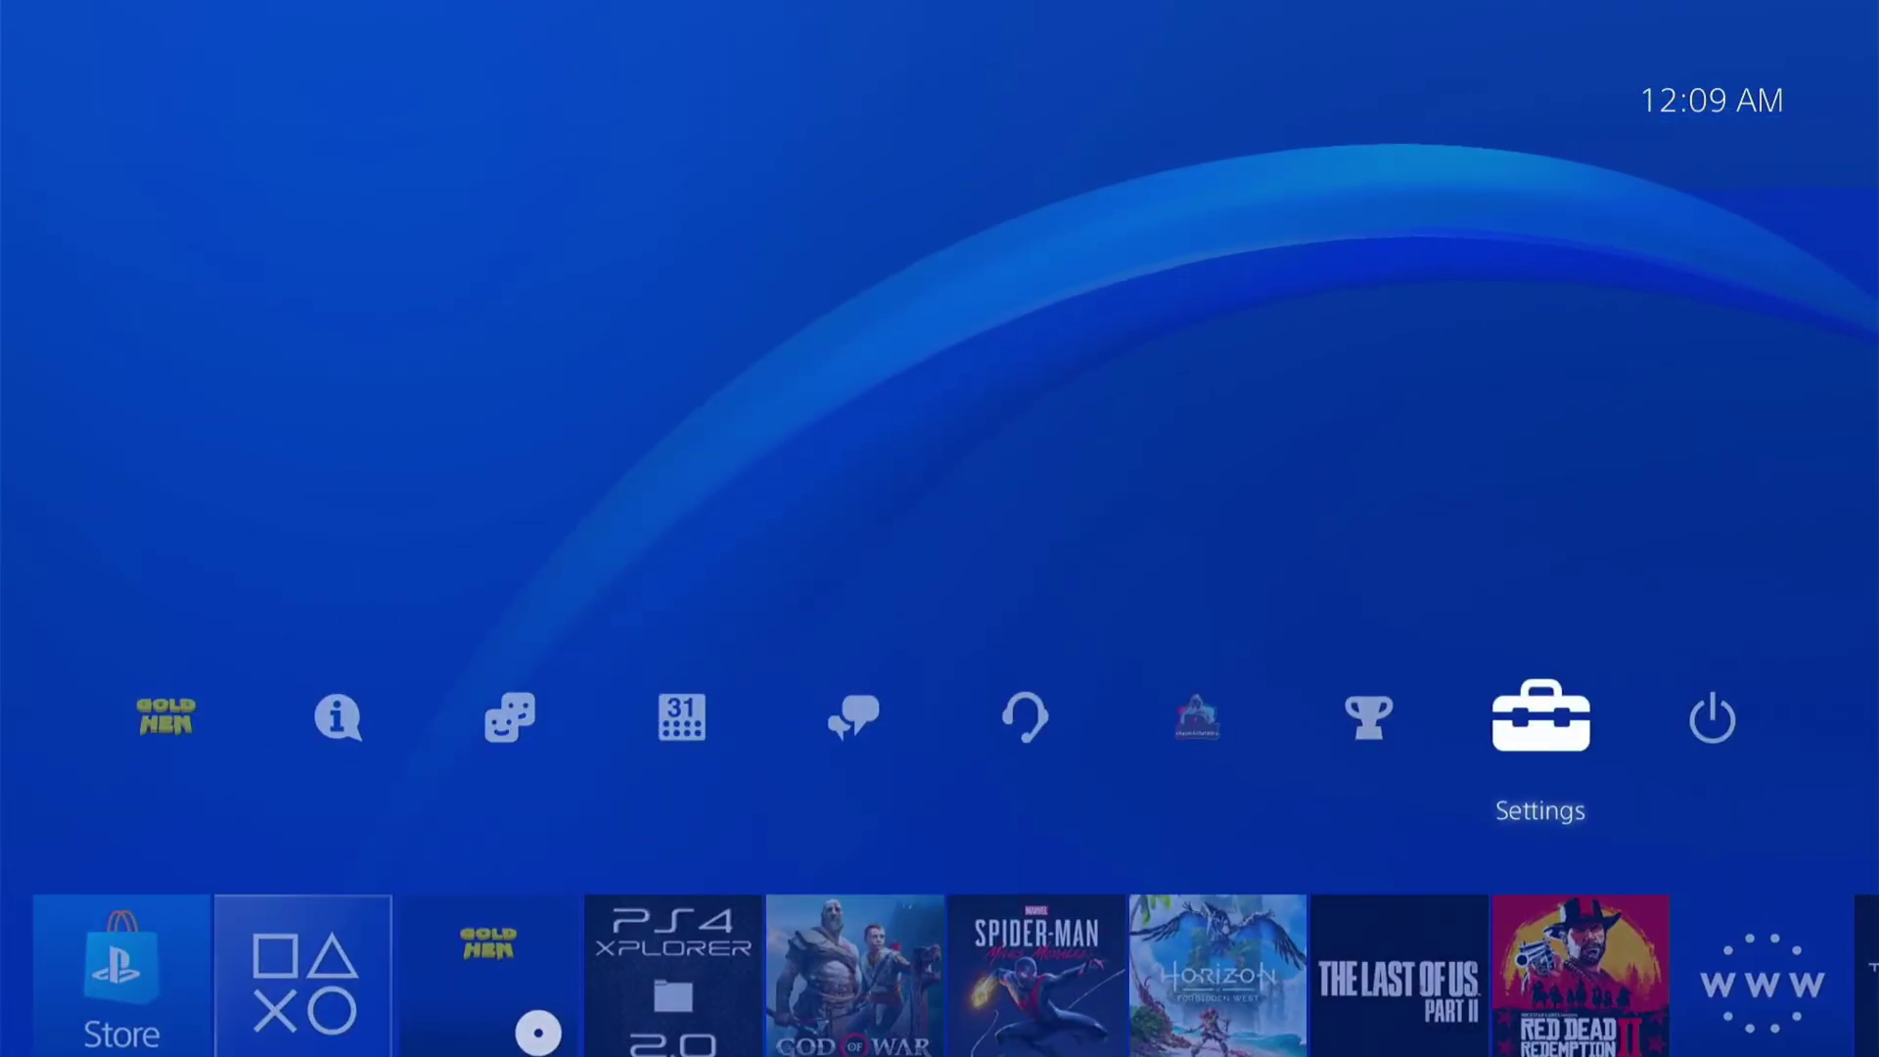
key(Return)
key(Down)
key(Down)
key(Down)
key(Down)
key(Down)
key(Down)
key(Down)
key(Down)
key(Down)
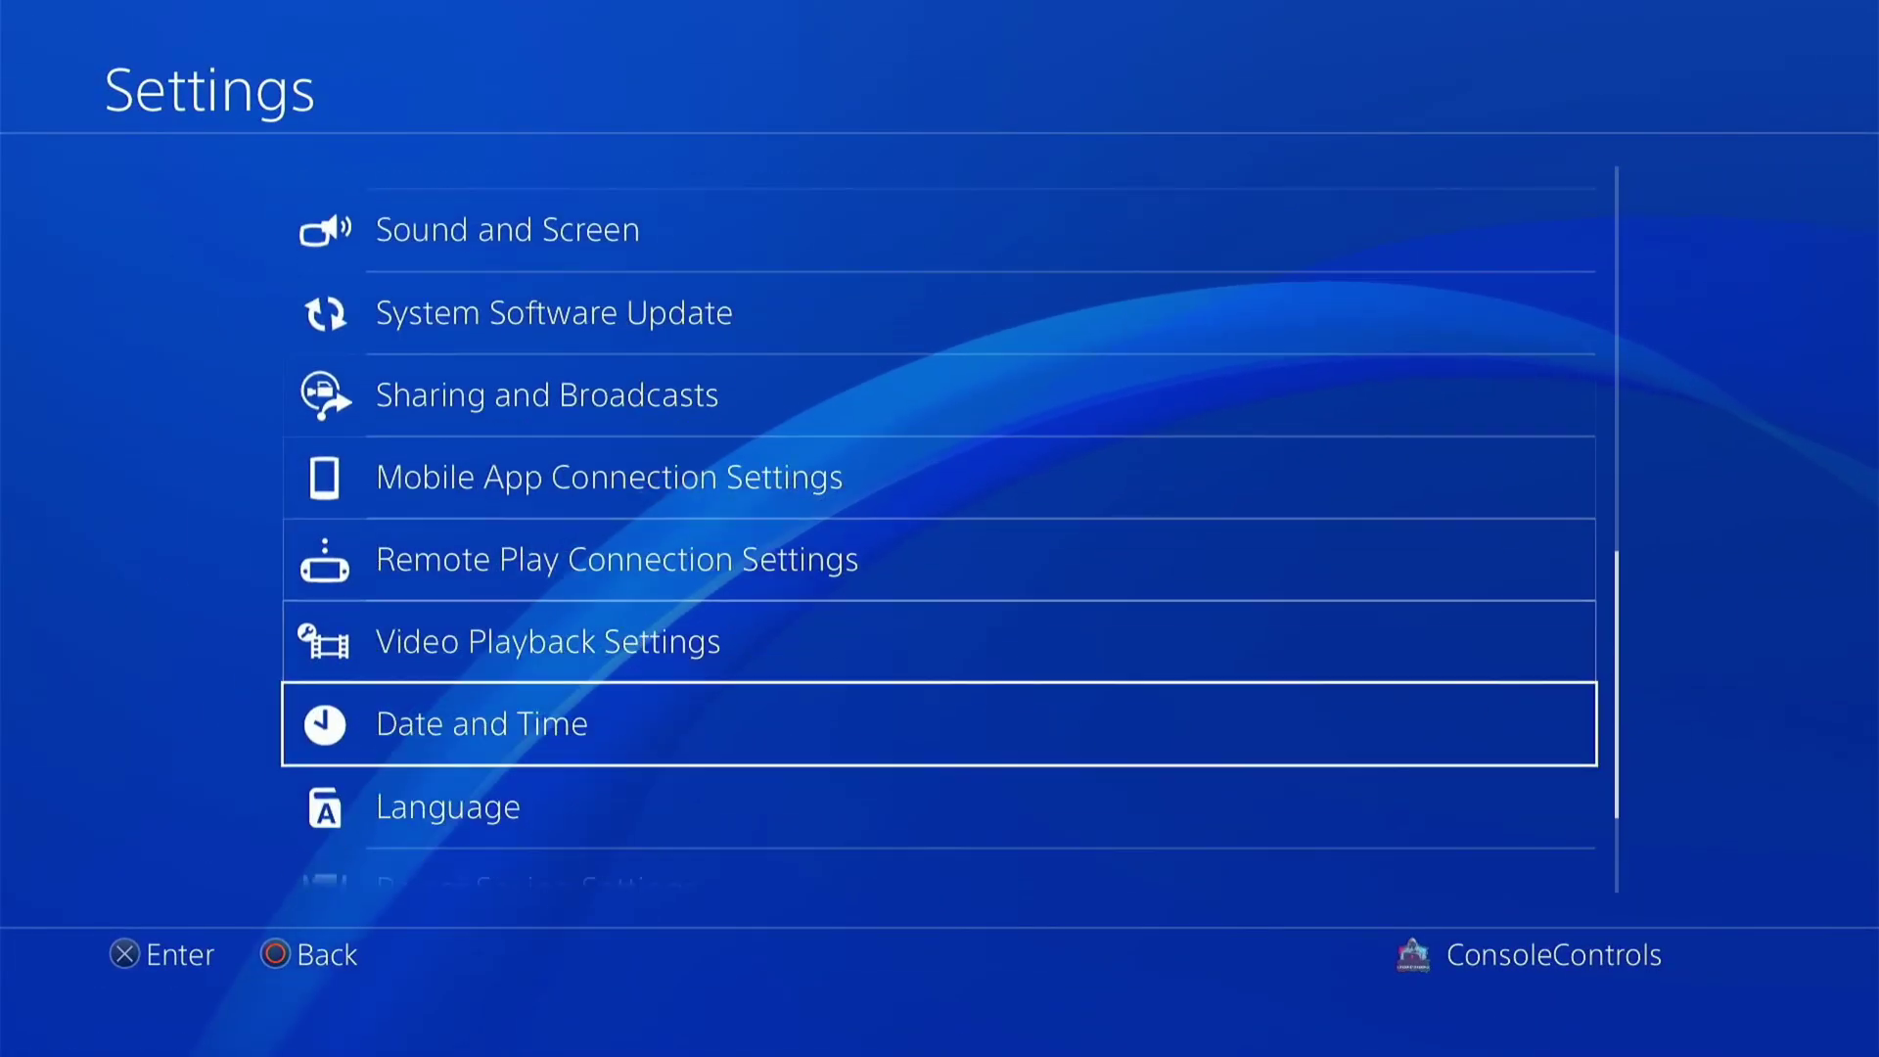
key(Down)
key(Down)
key(Down)
key(Return)
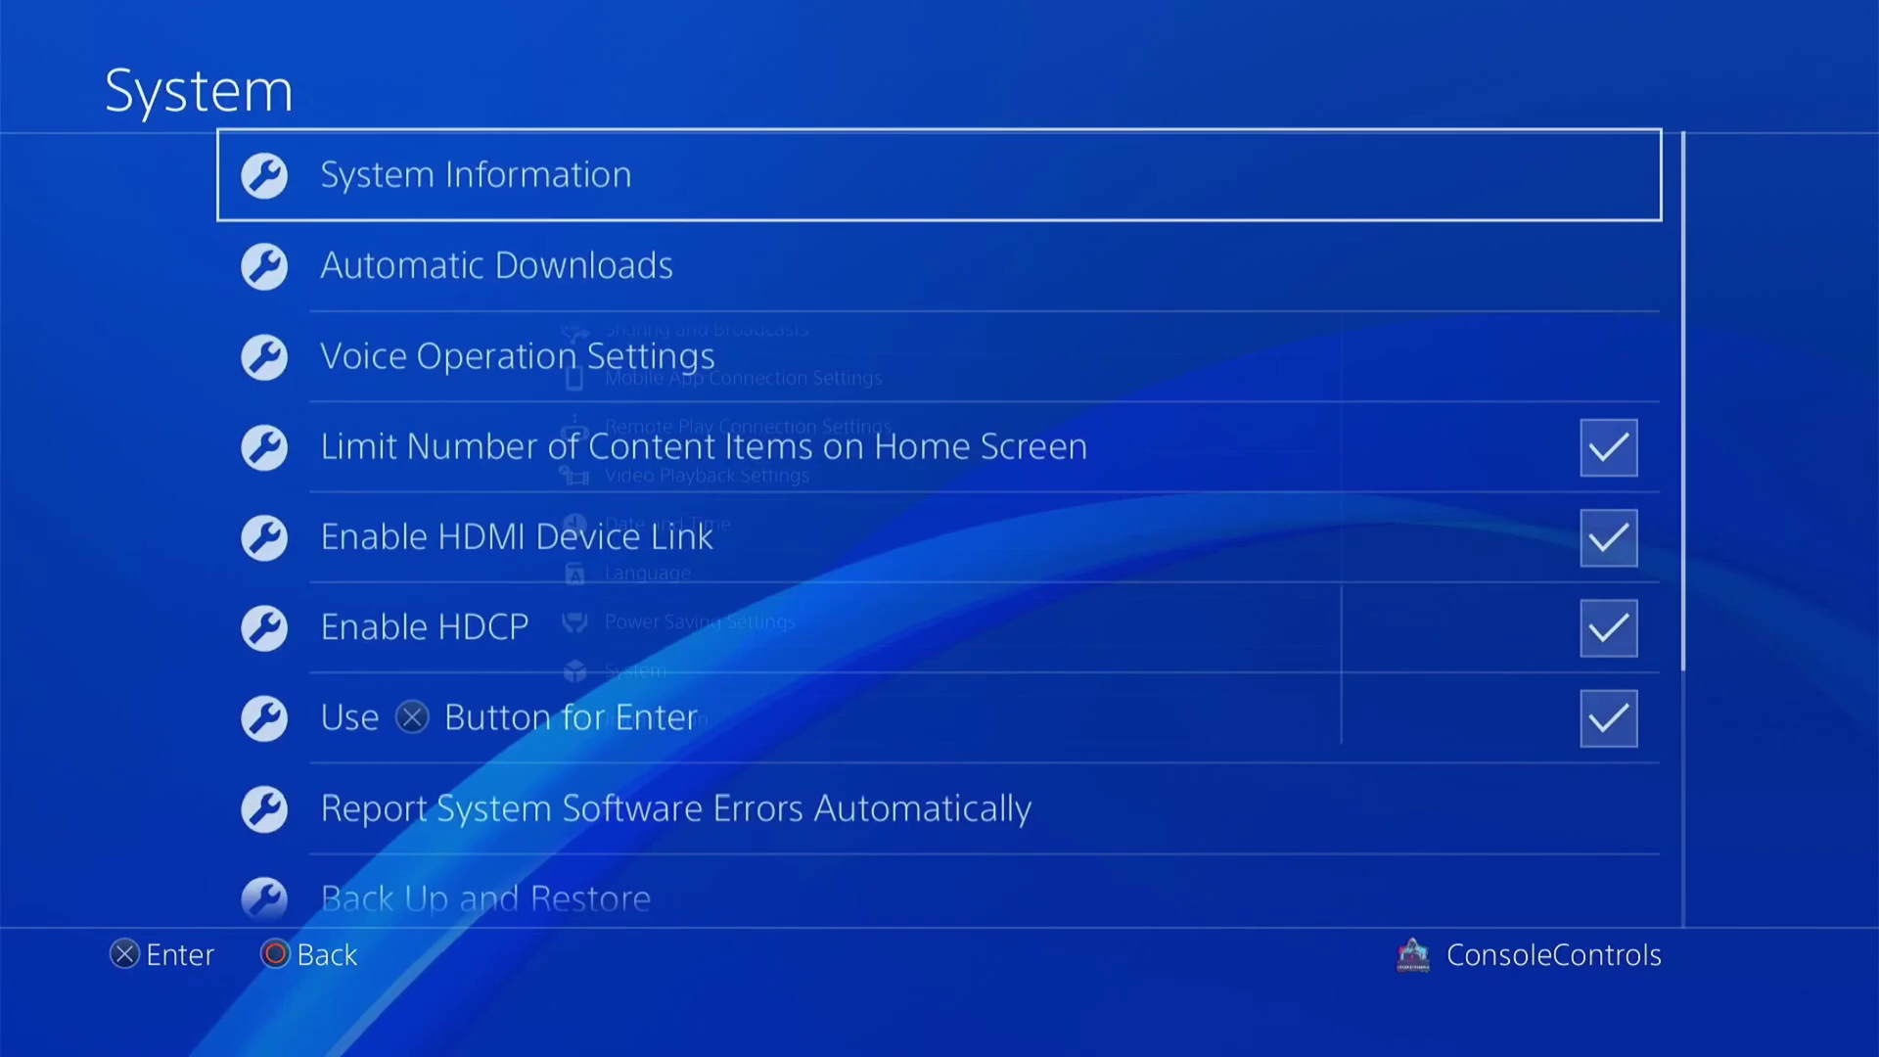
key(Return)
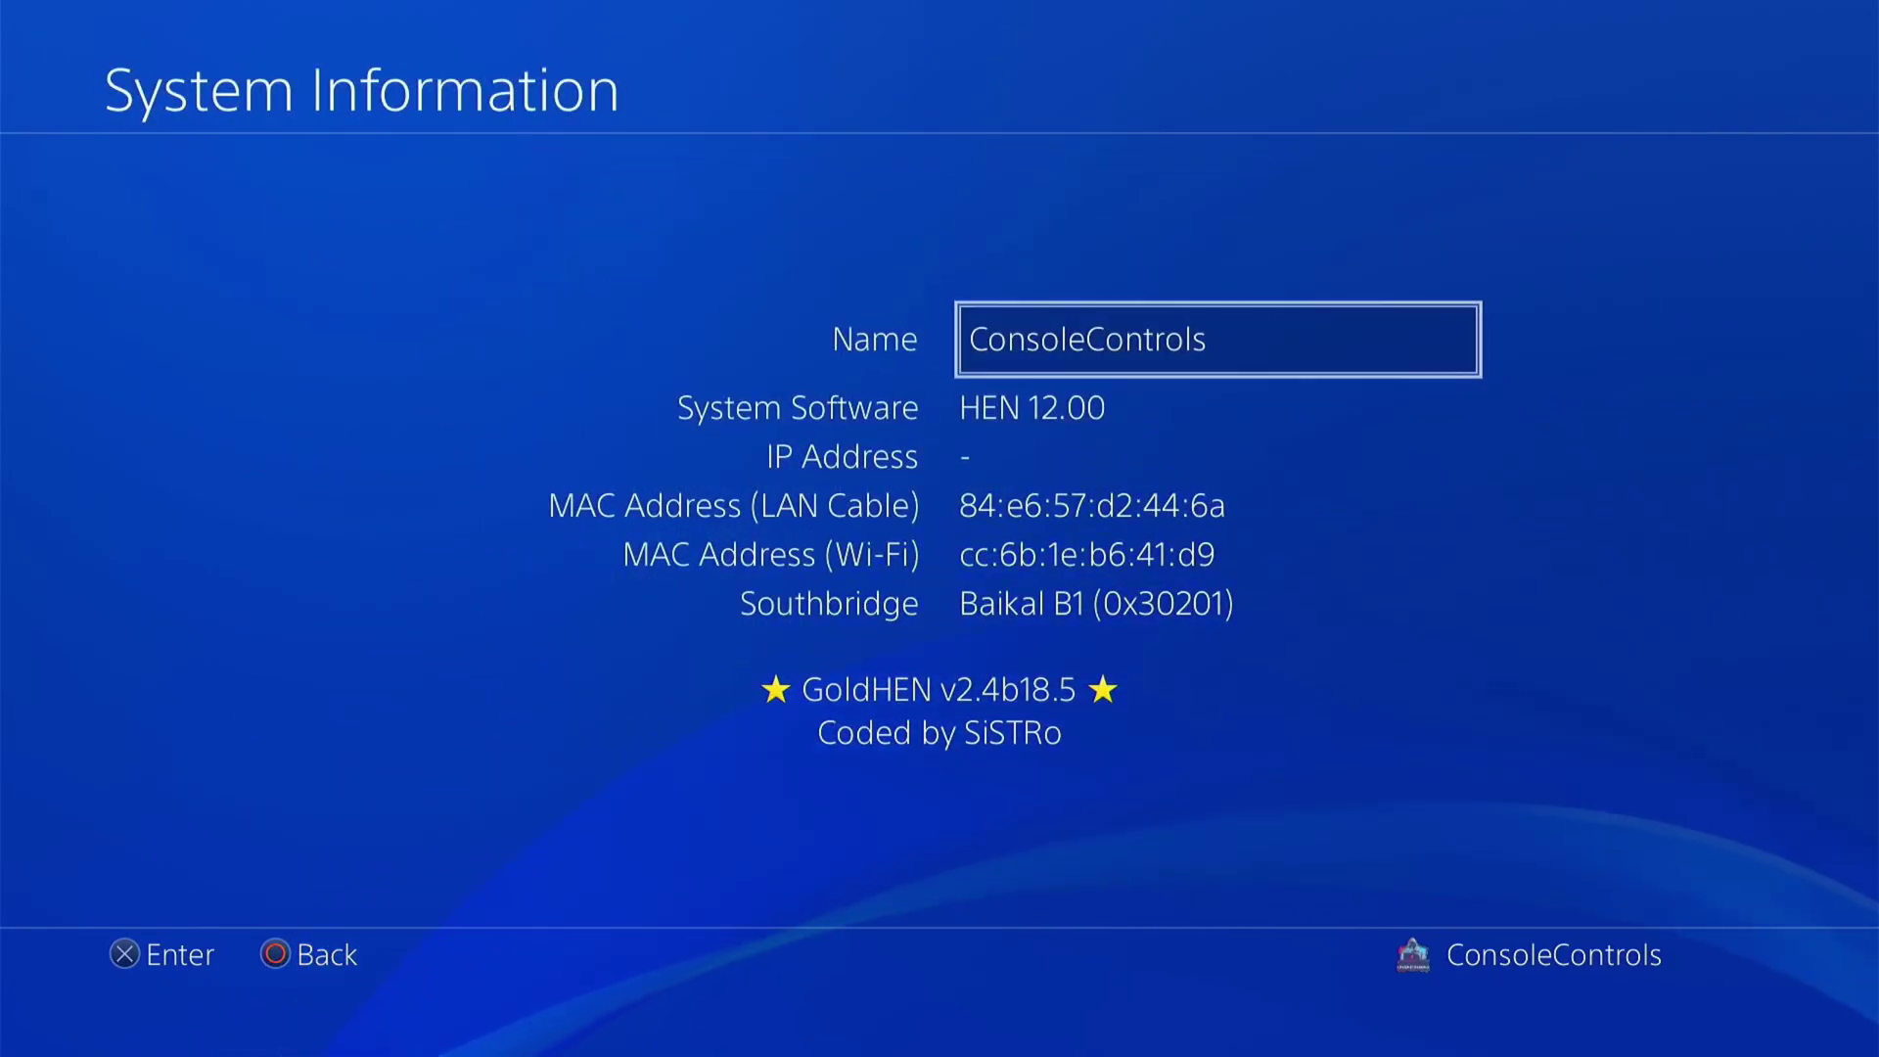
key(Escape)
key(Escape)
key(Escape)
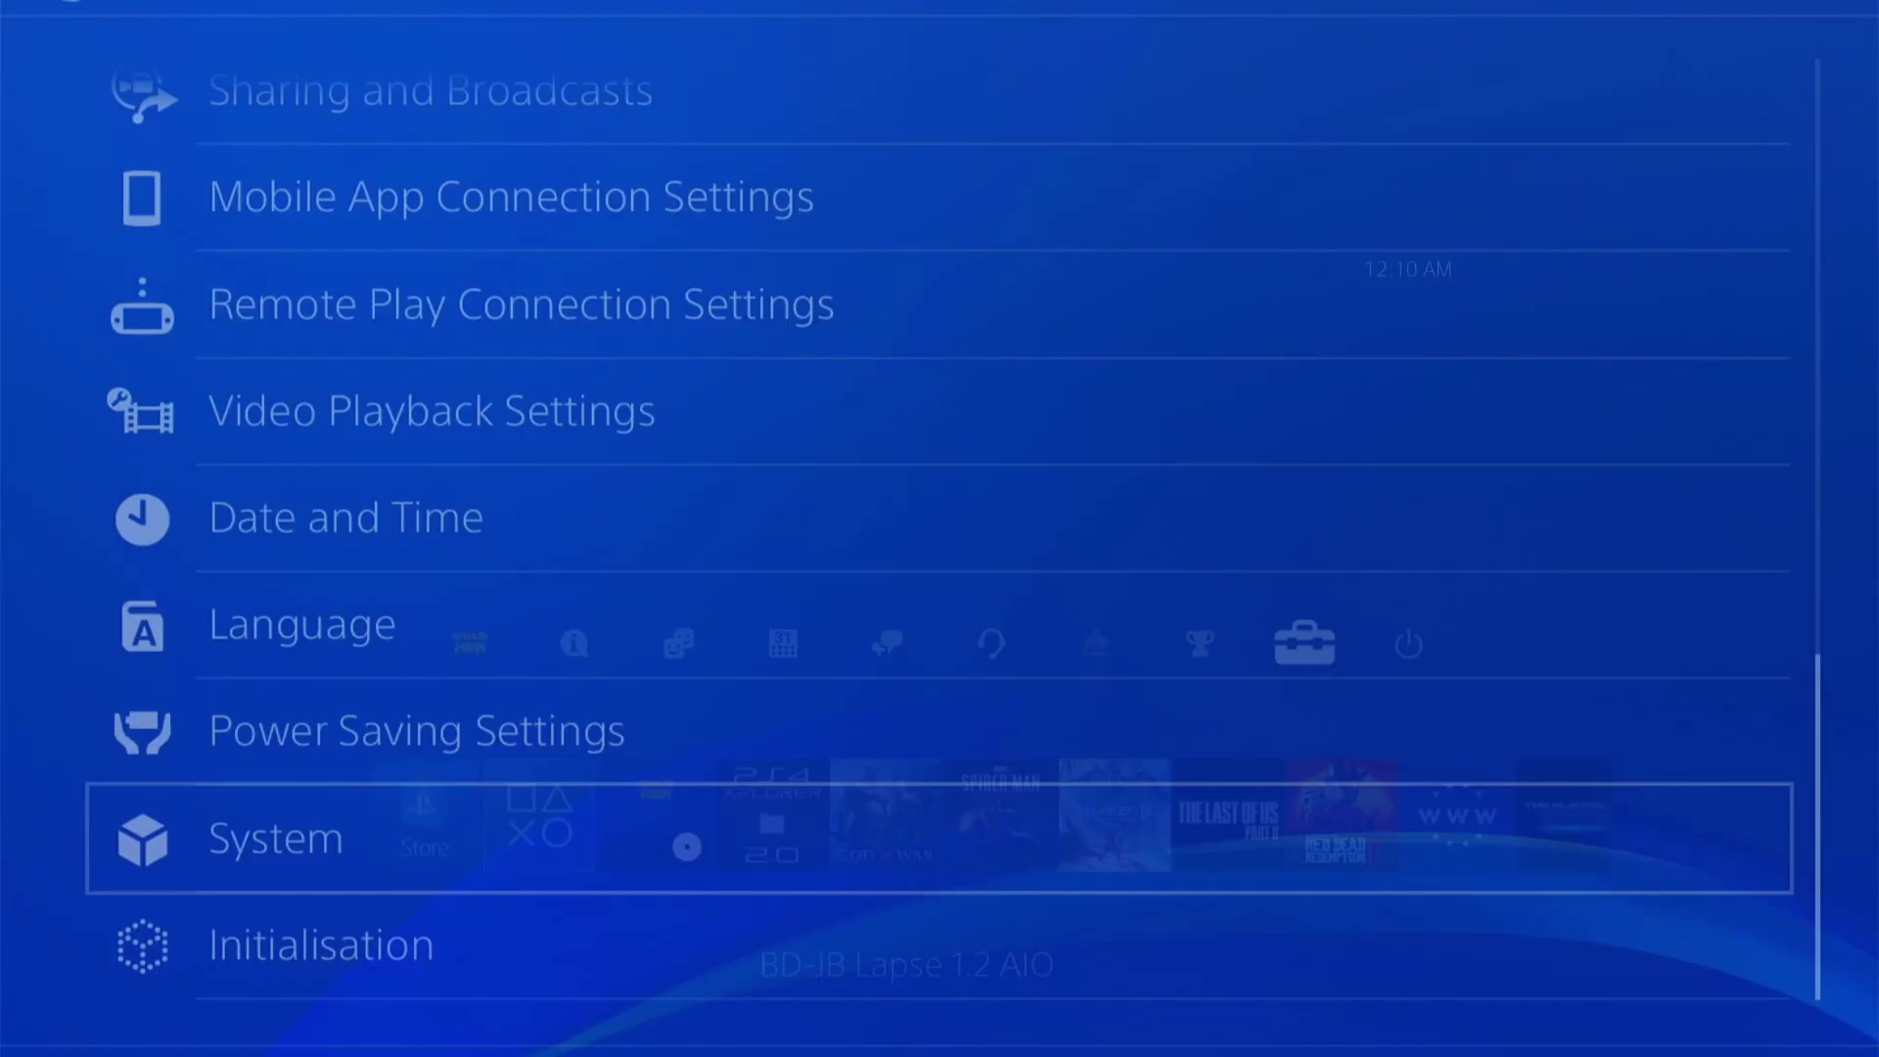
Open the GoldHEN menu and look through the Debug and Cheat settings pages
key(Return)
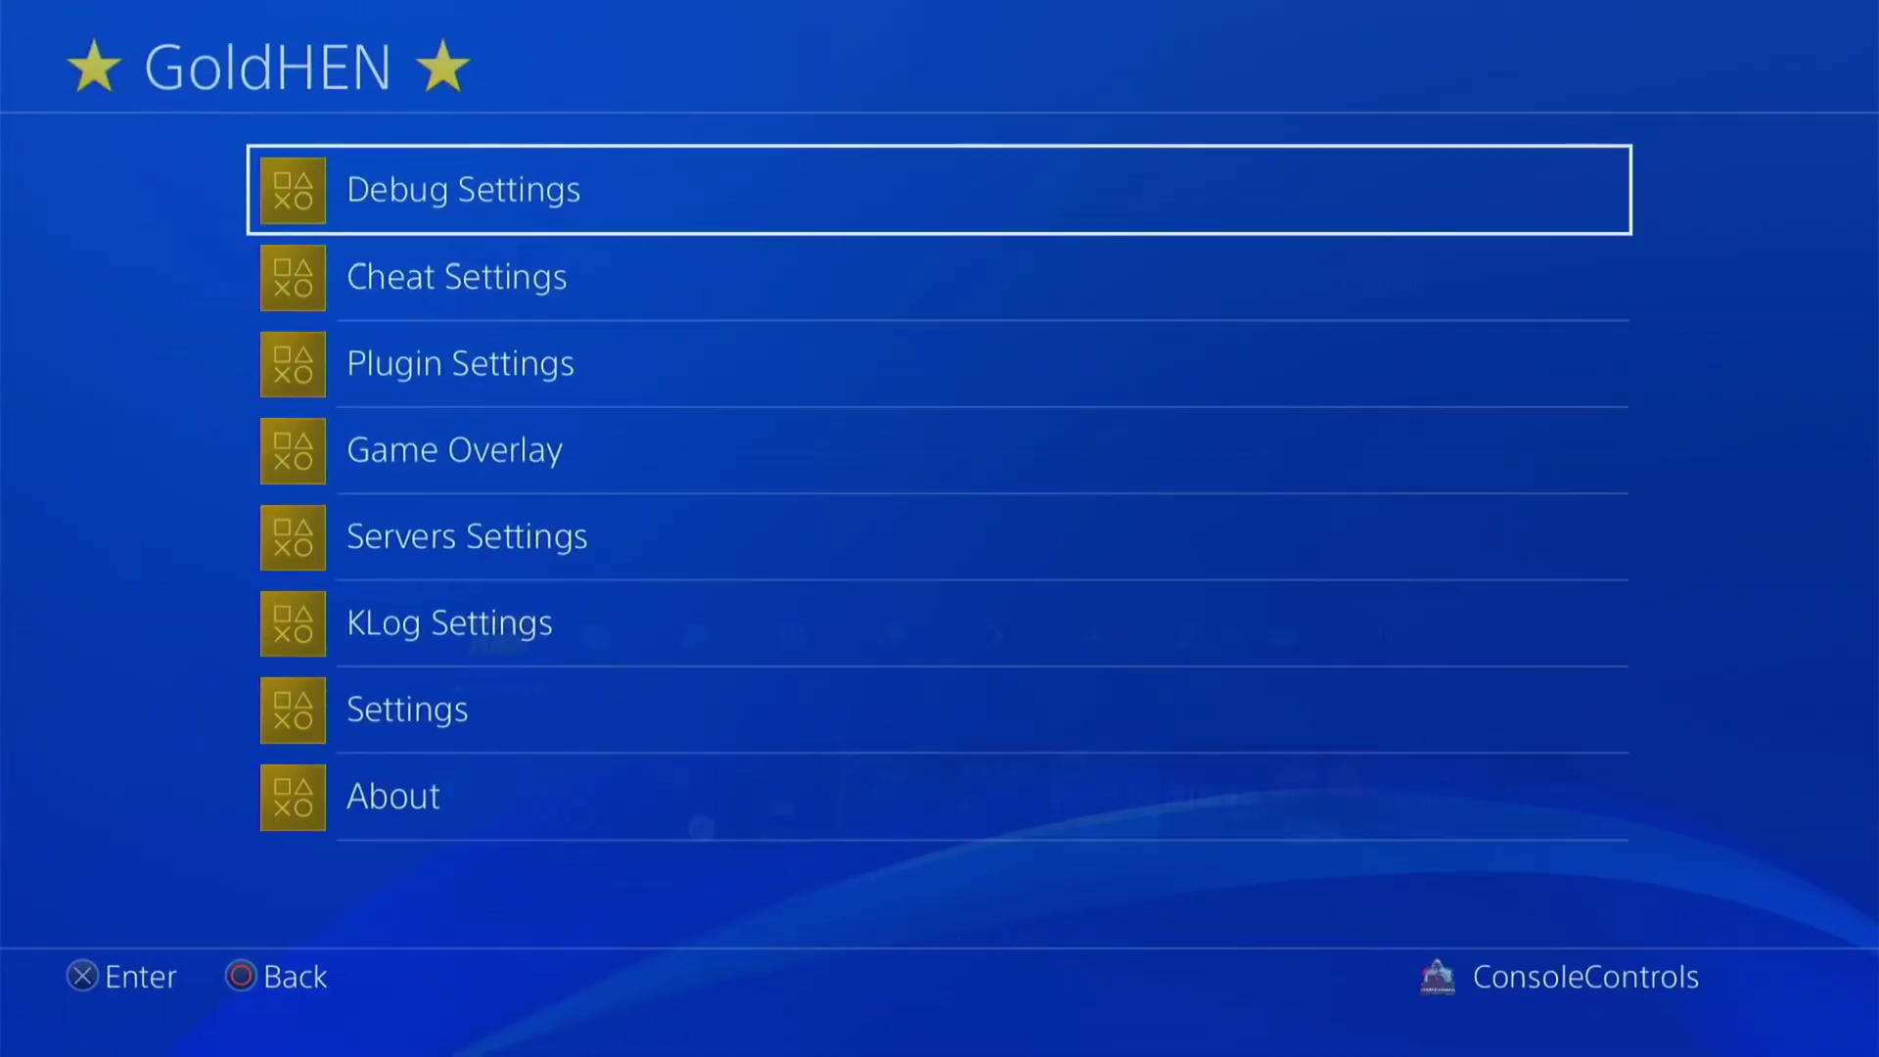
key(Return)
key(Down)
key(Down)
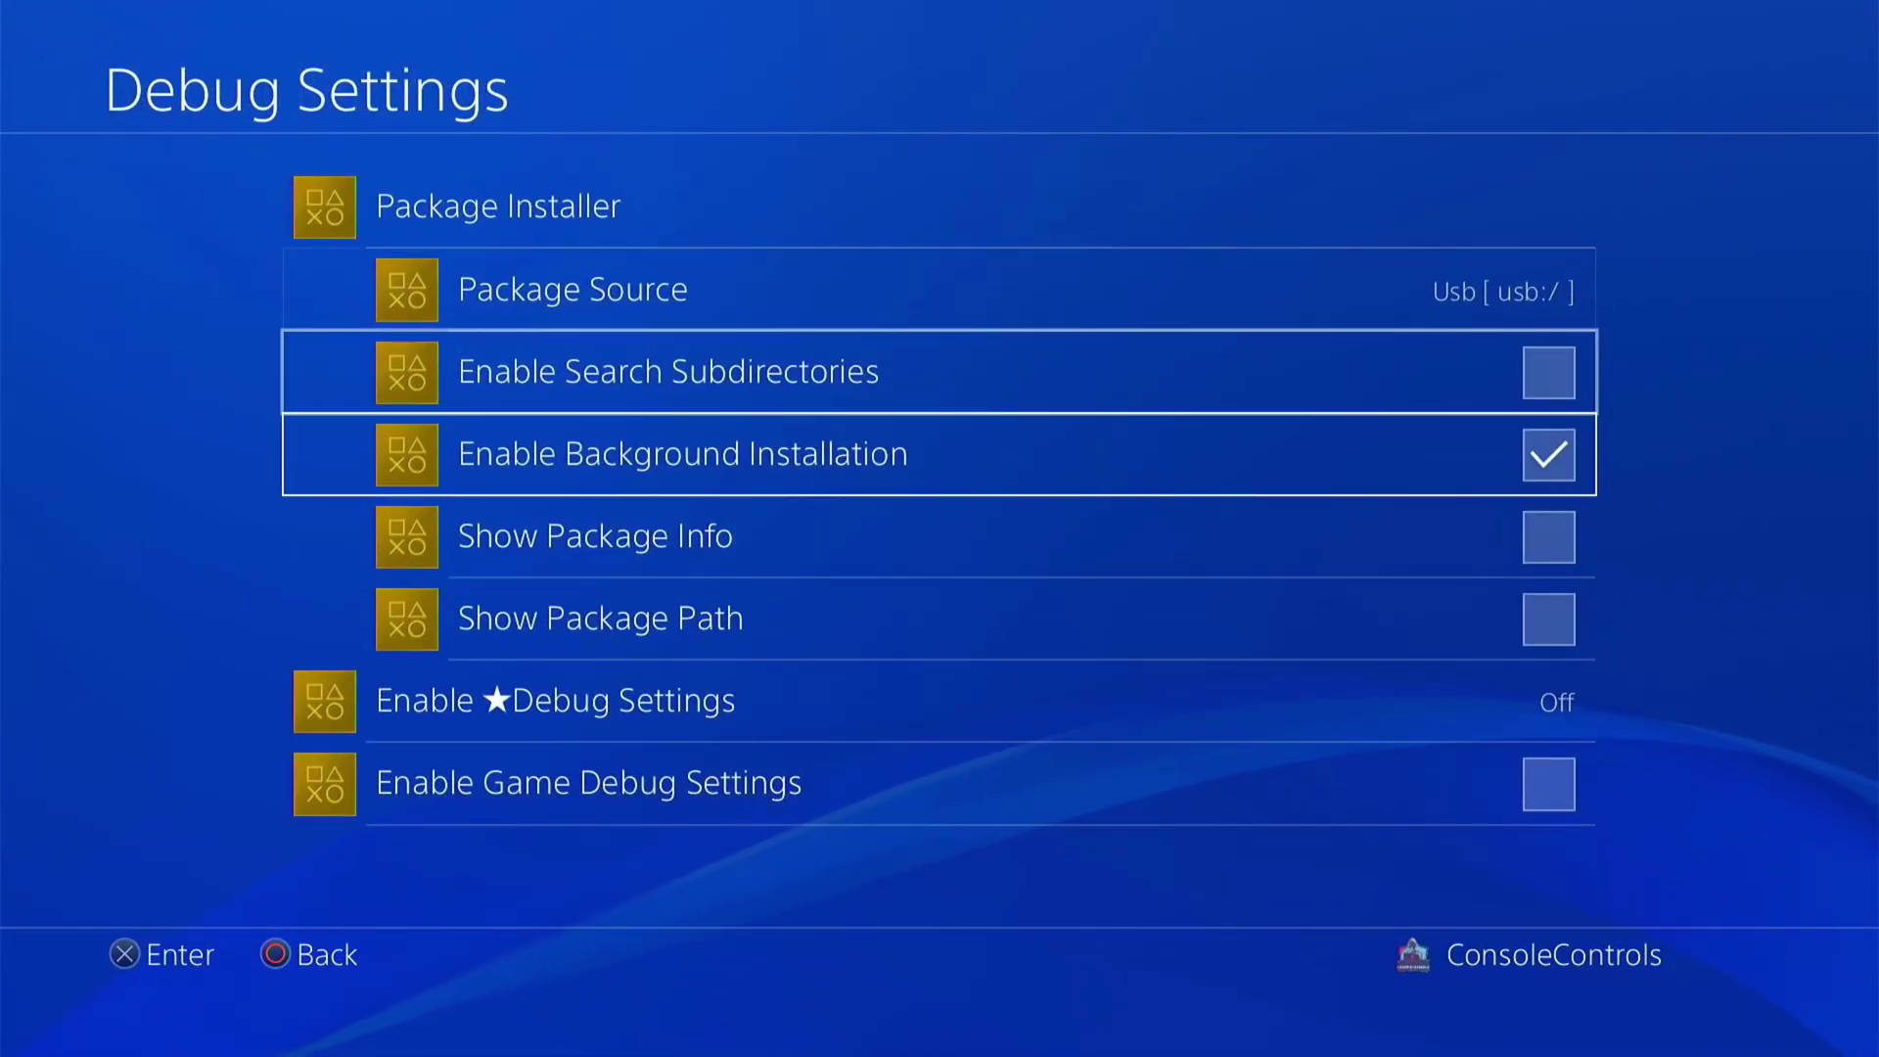
key(Down)
key(Down)
key(Down)
key(Down)
key(Down)
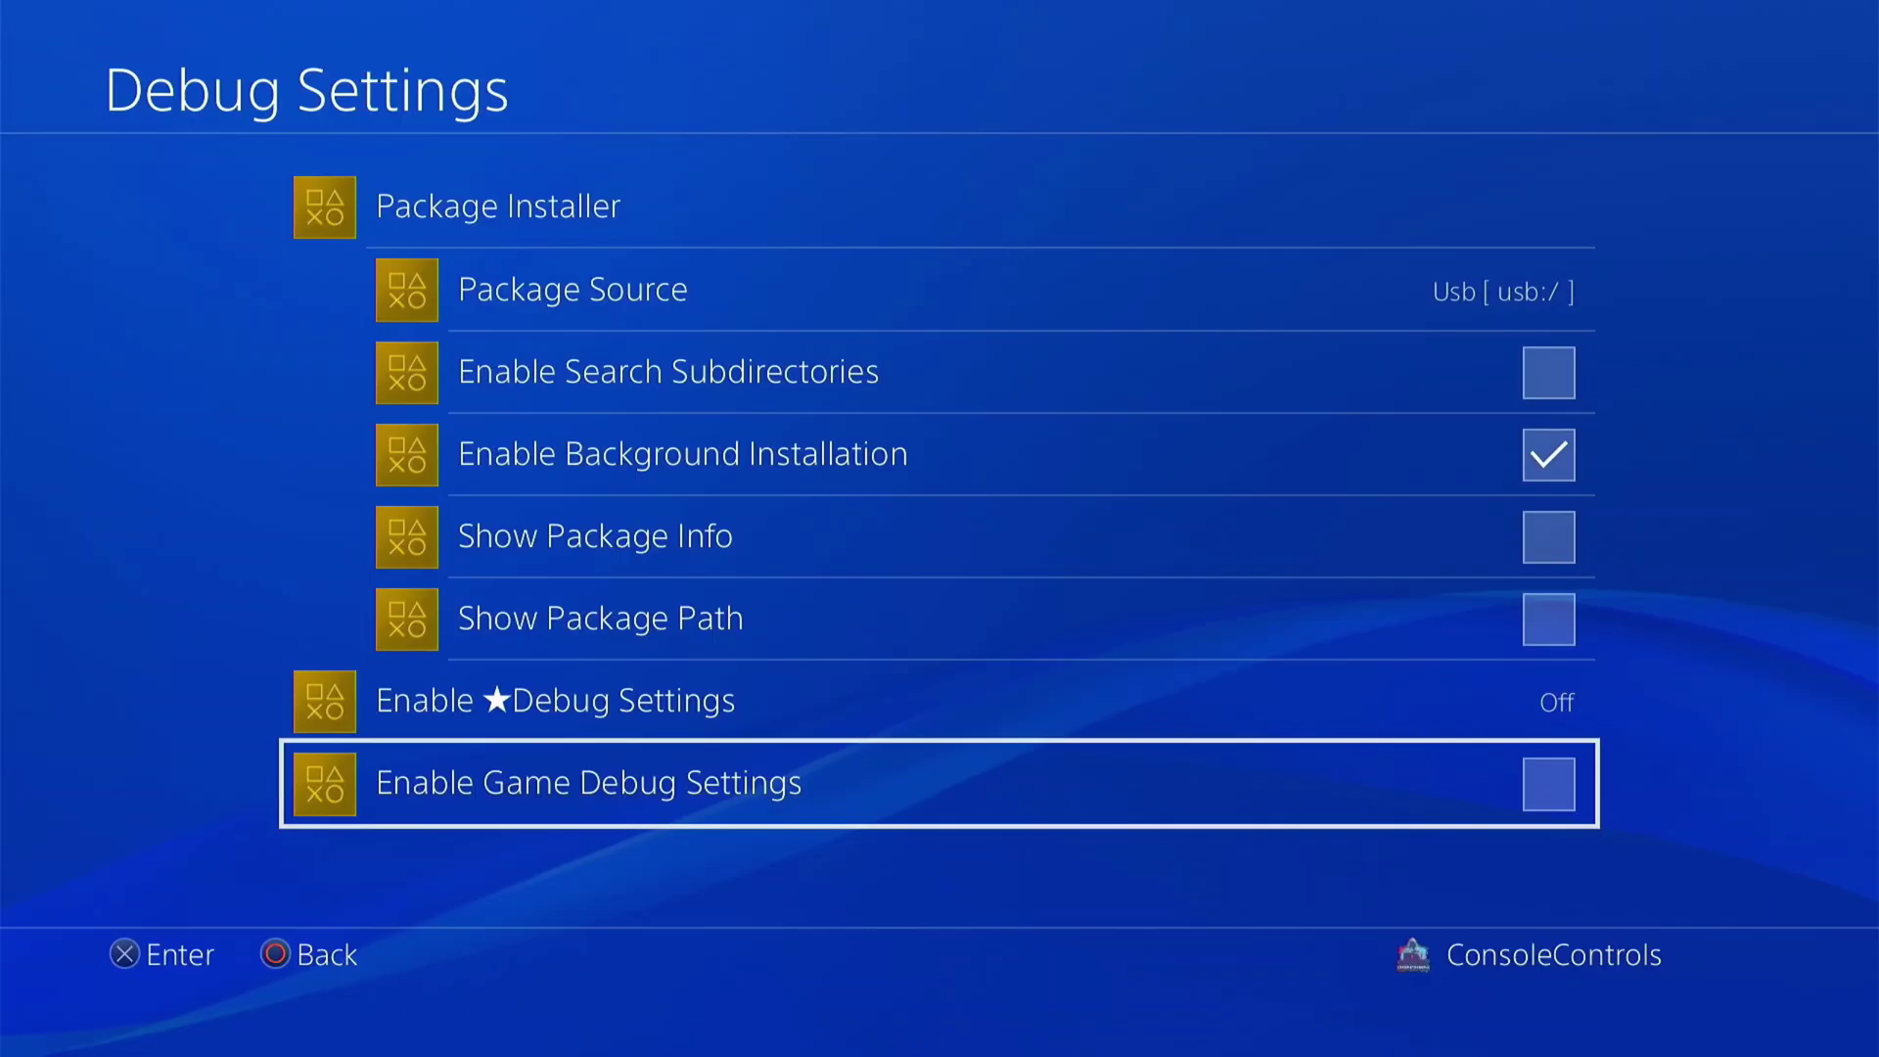
key(Escape)
key(Down)
key(Return)
key(Down)
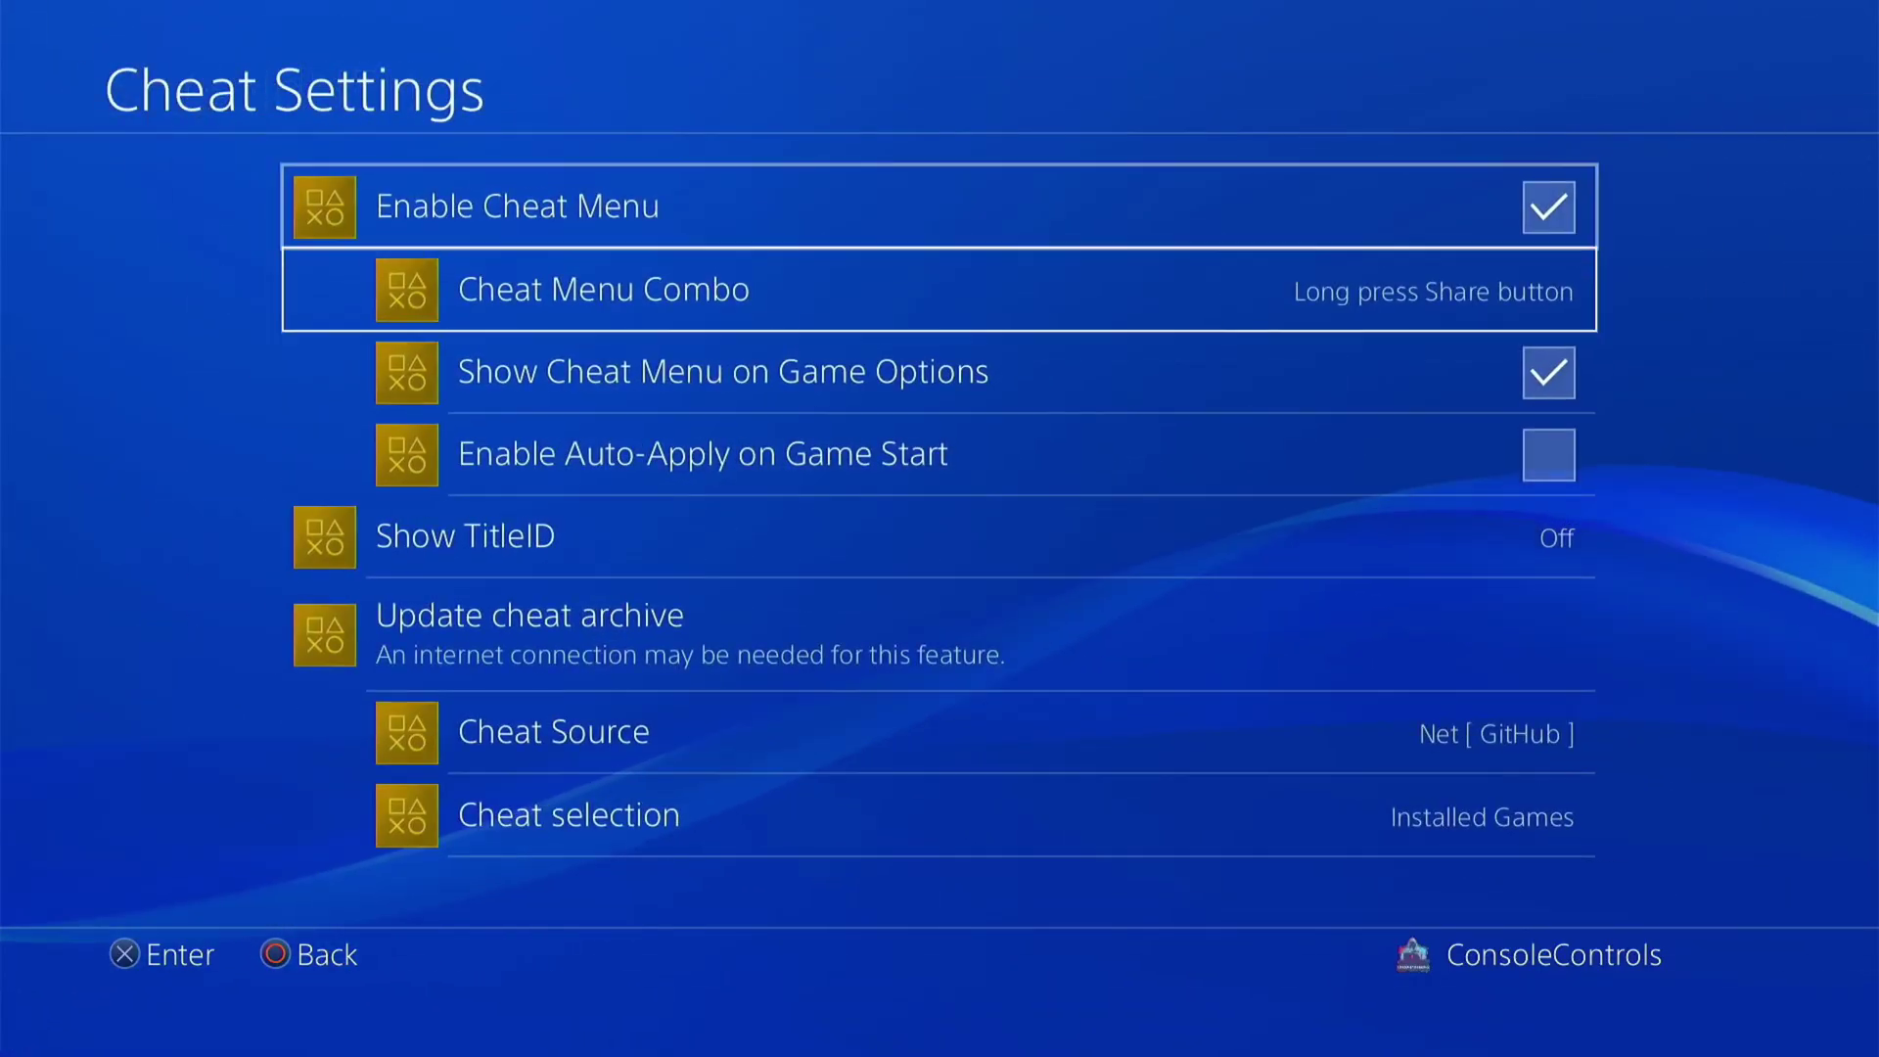
key(Down)
key(Down)
key(Down)
key(Down)
key(Down)
key(Down)
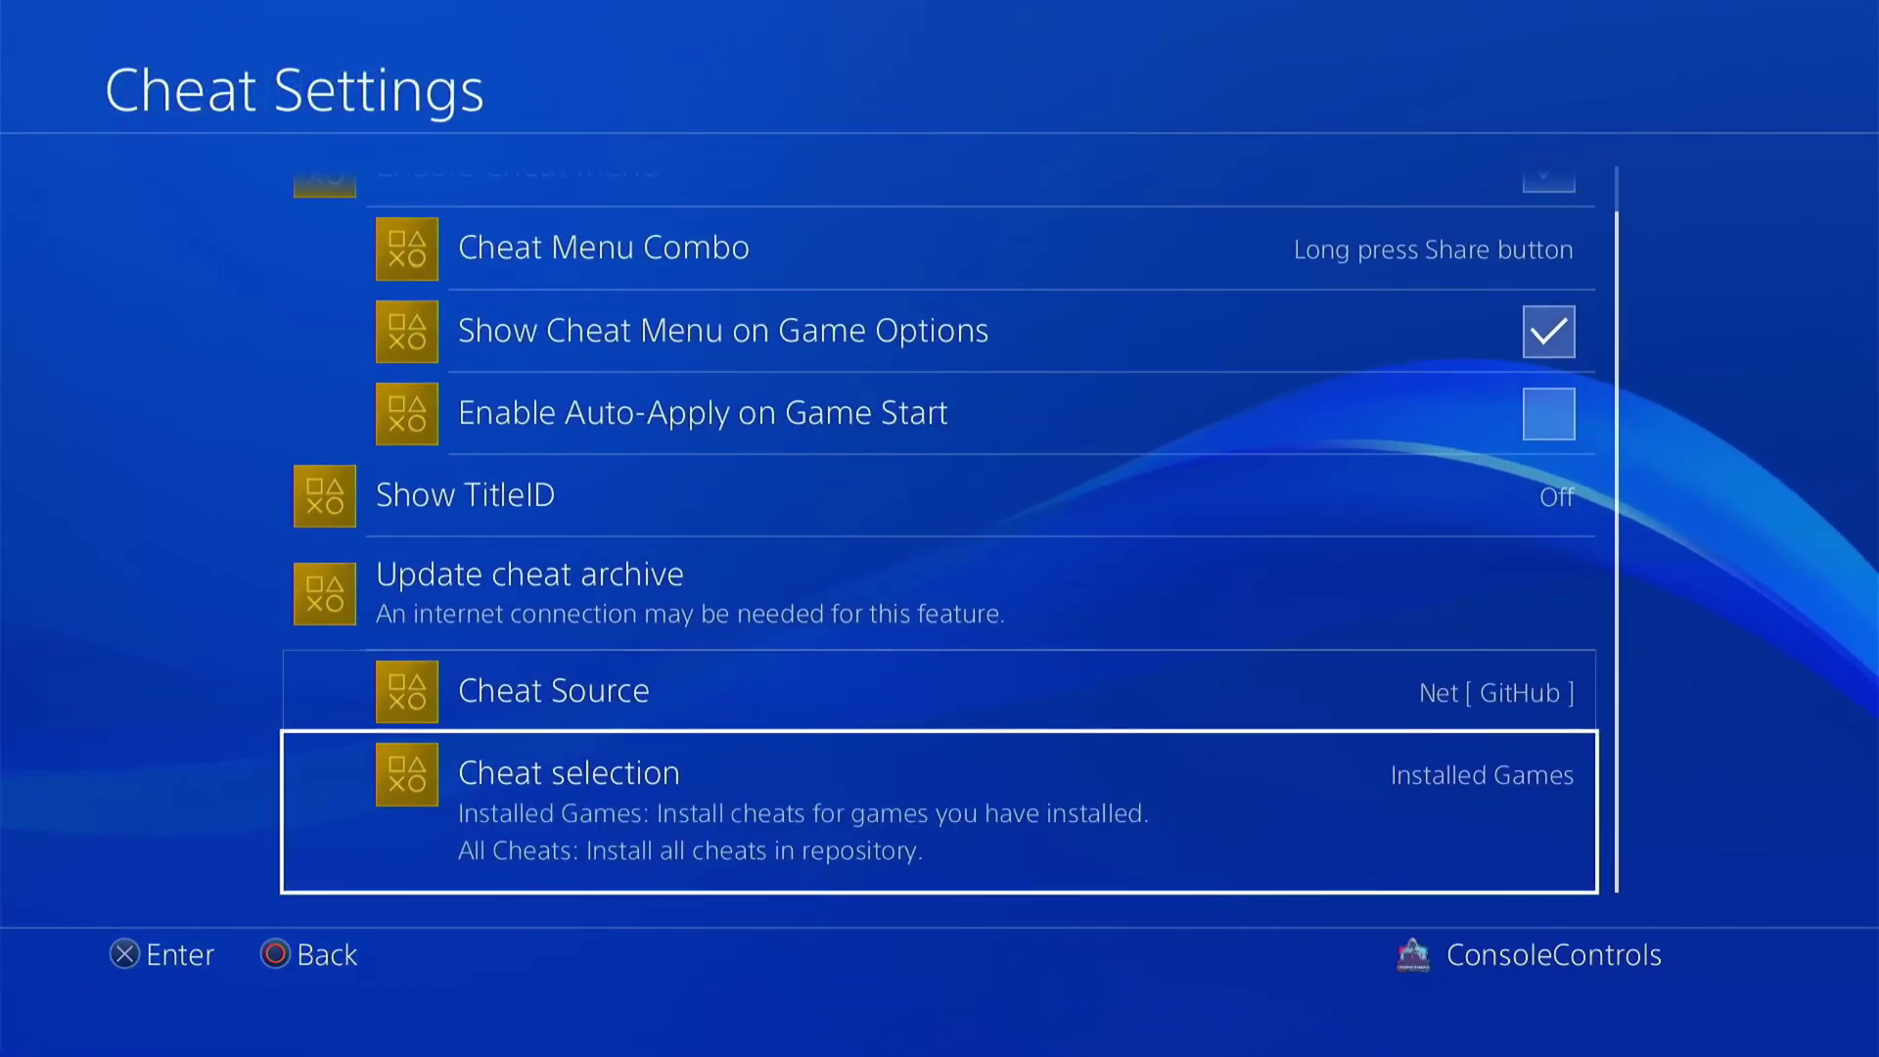
key(Escape)
Look through the Plugin and Game Overlay settings pages without changing anything
key(Down)
key(Return)
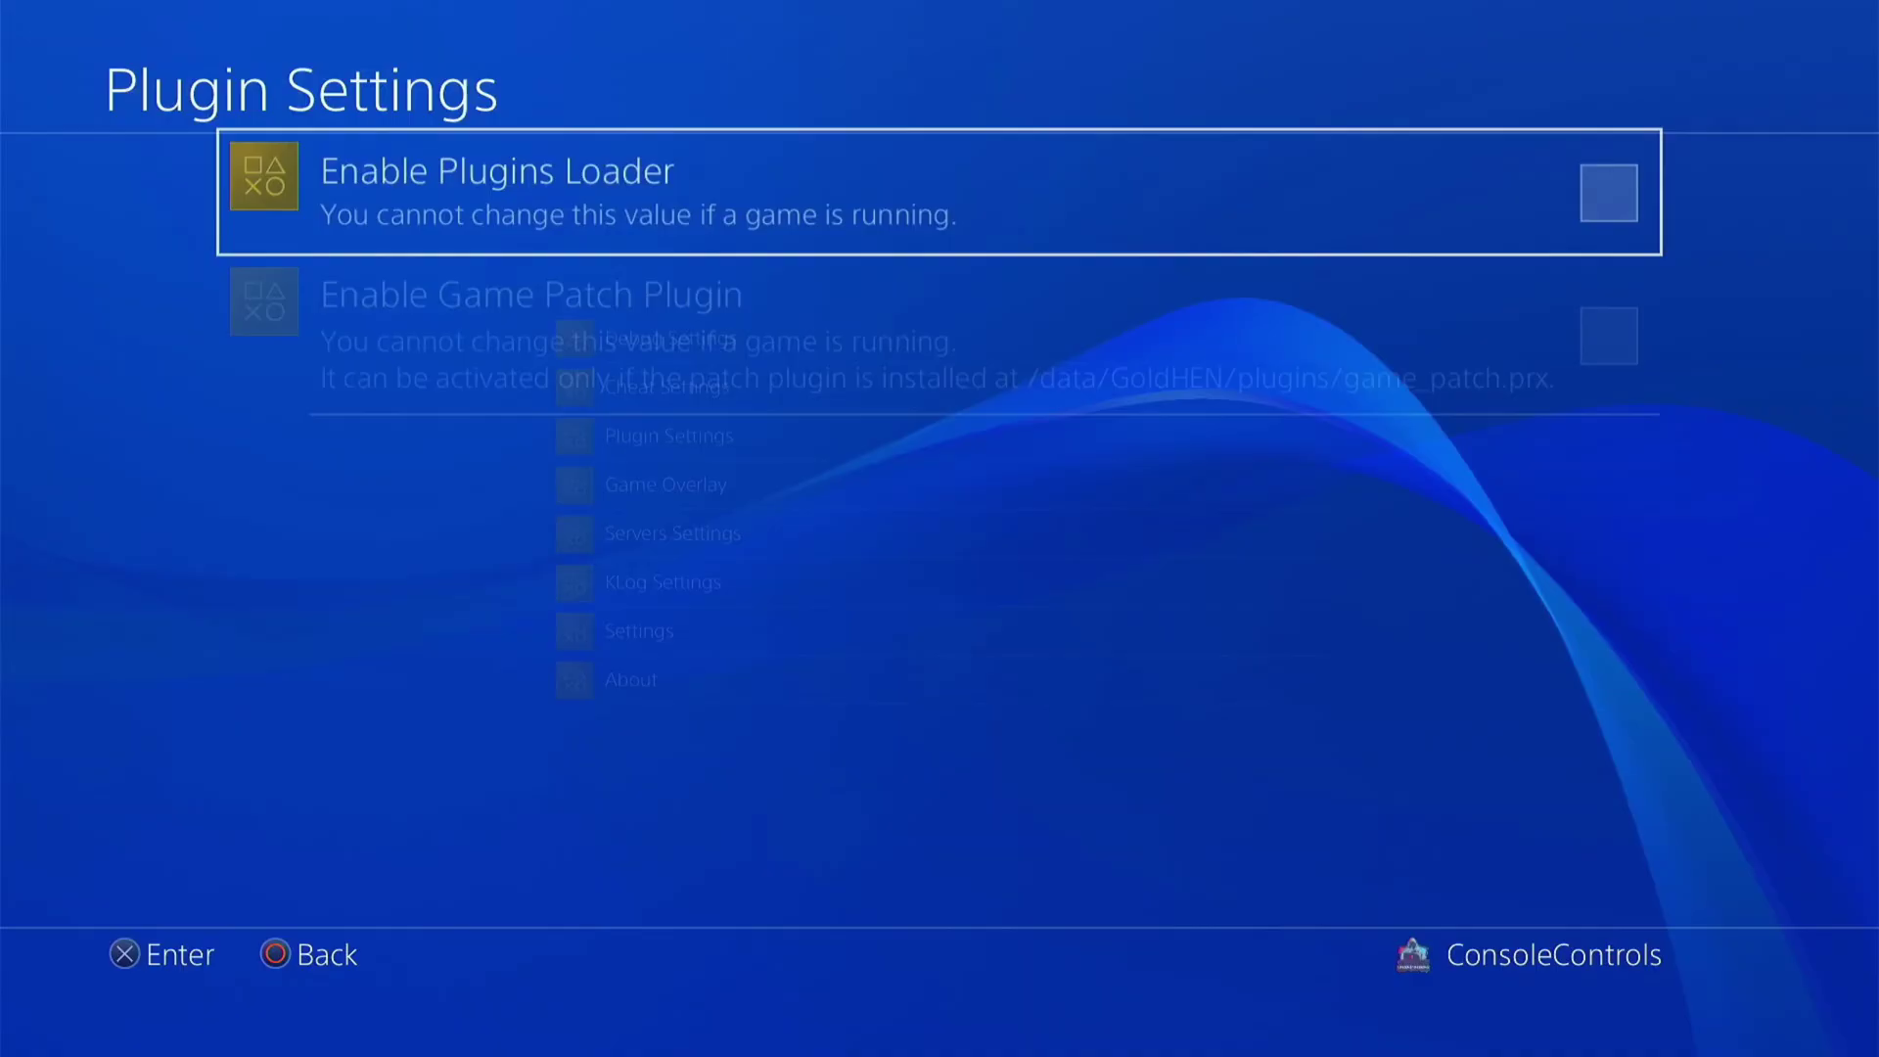
key(Down)
key(Escape)
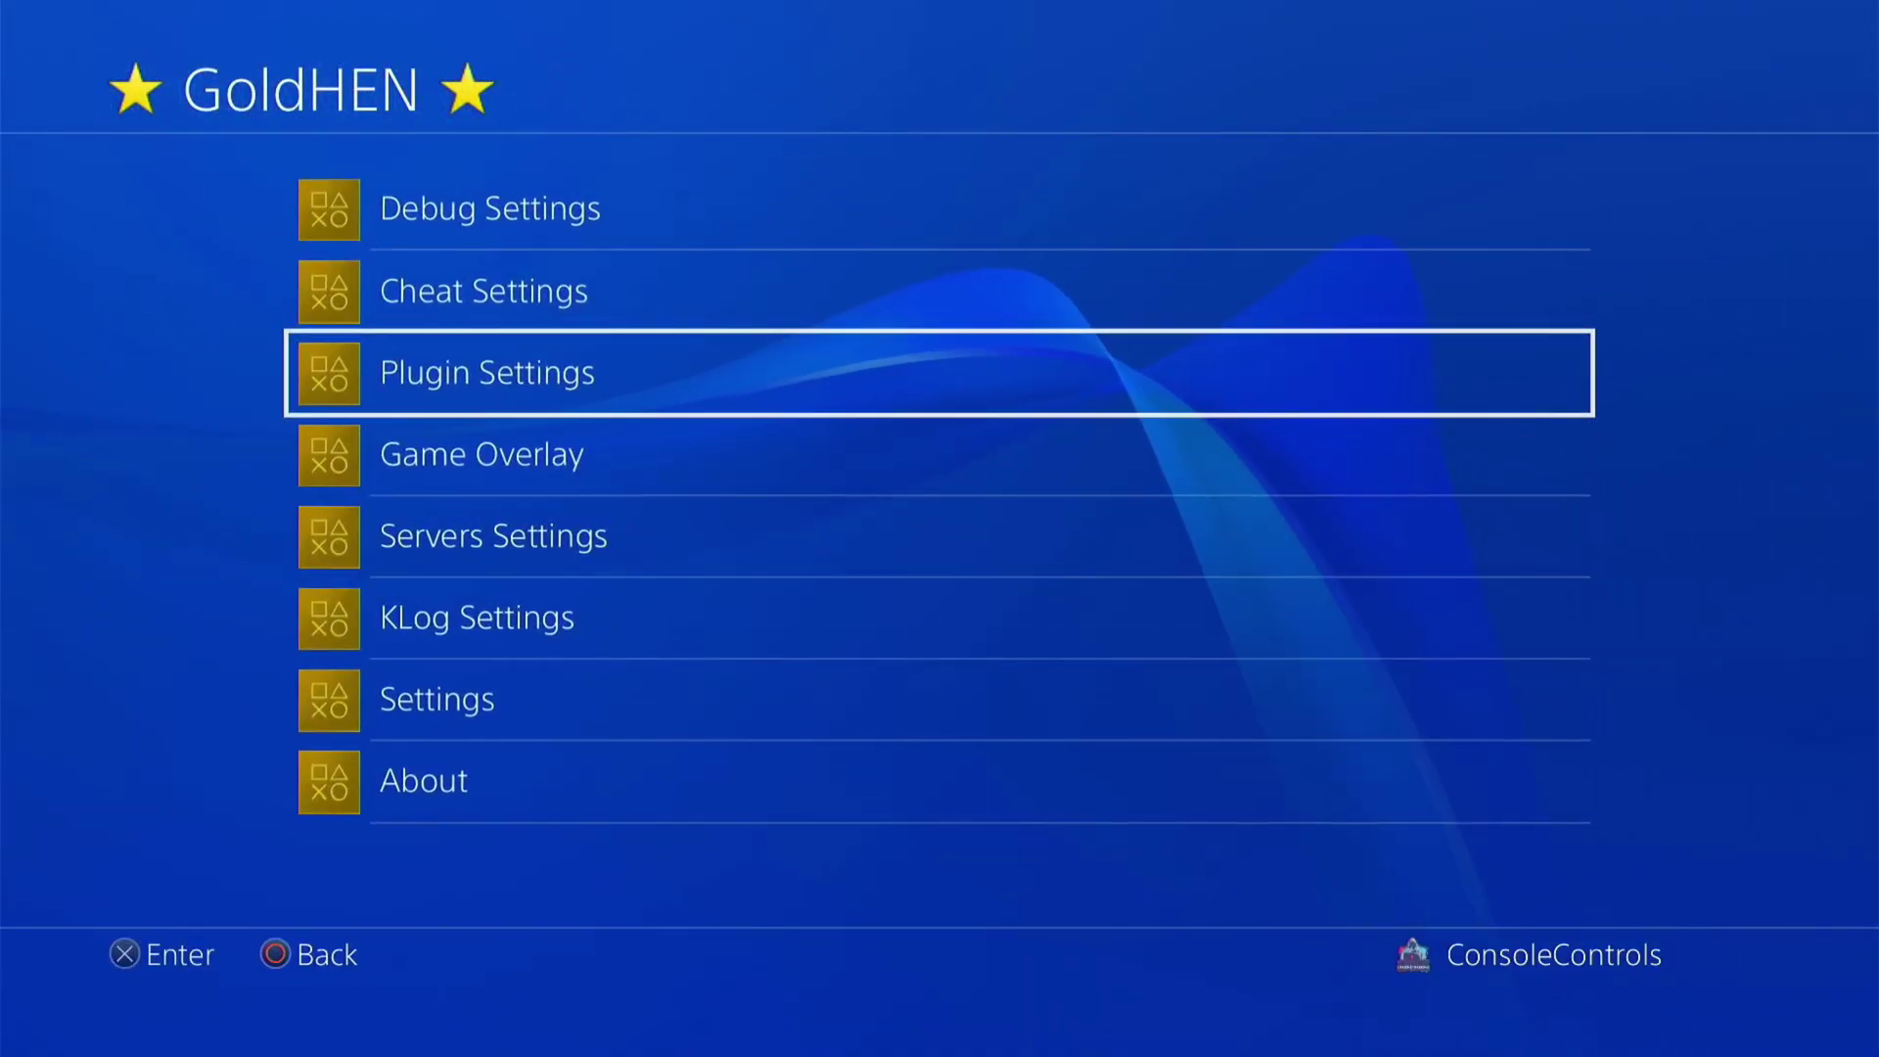
key(Down)
key(Return)
key(Down)
key(Down)
key(Down)
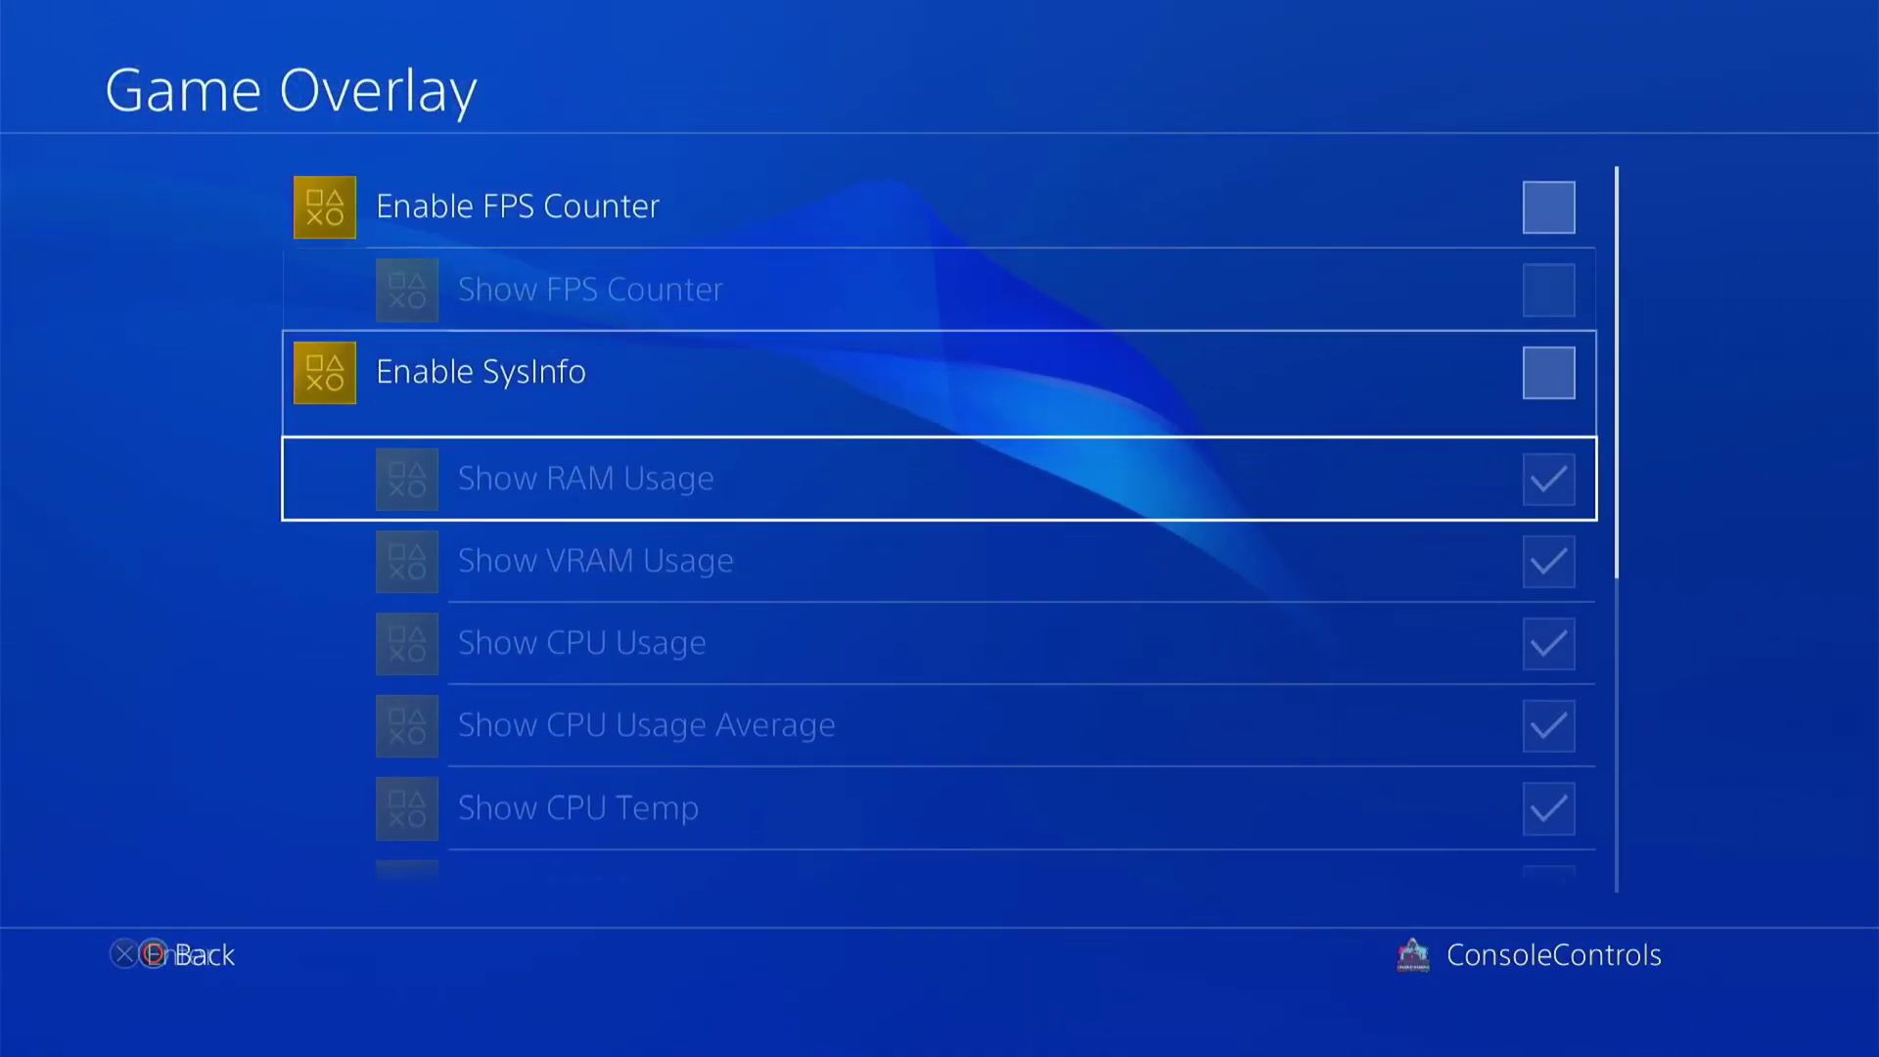
key(Down)
key(Down)
key(Down)
key(Down)
key(Down)
key(Down)
key(Down)
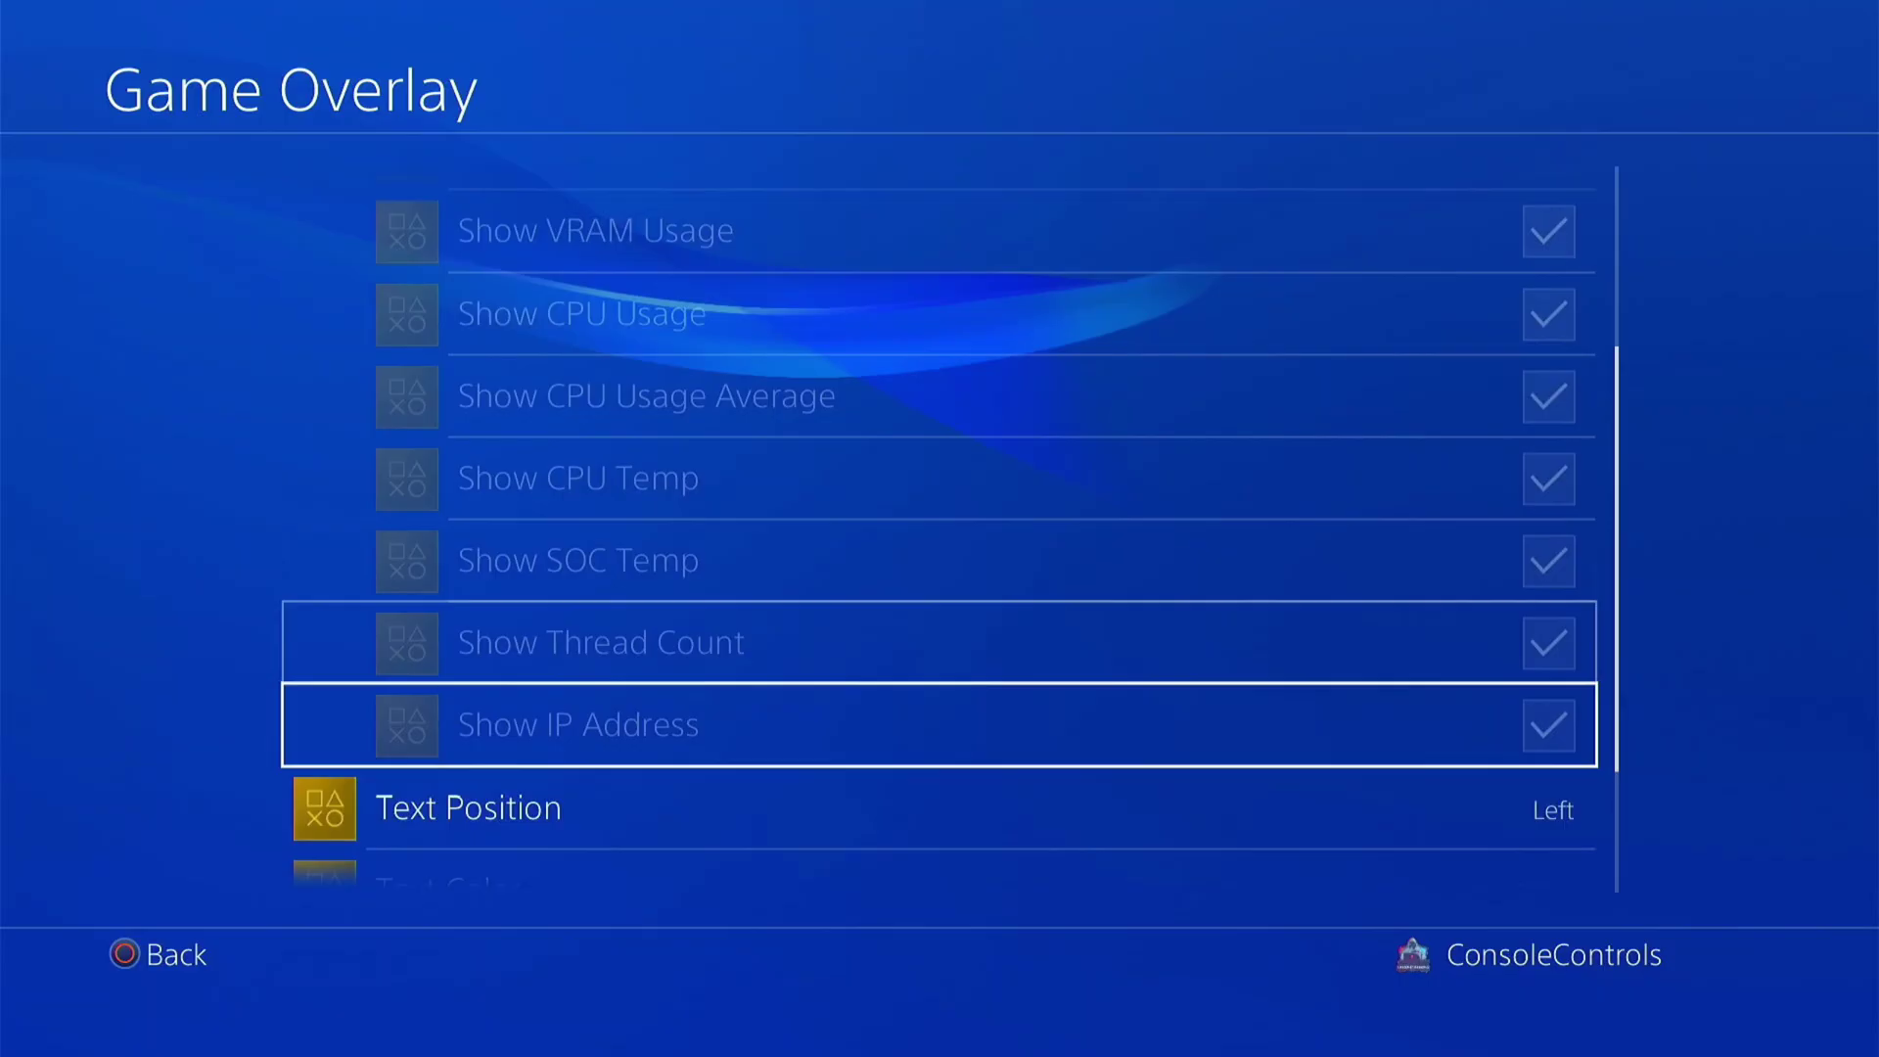
key(Down)
key(Down)
key(Down)
key(Down)
key(Escape)
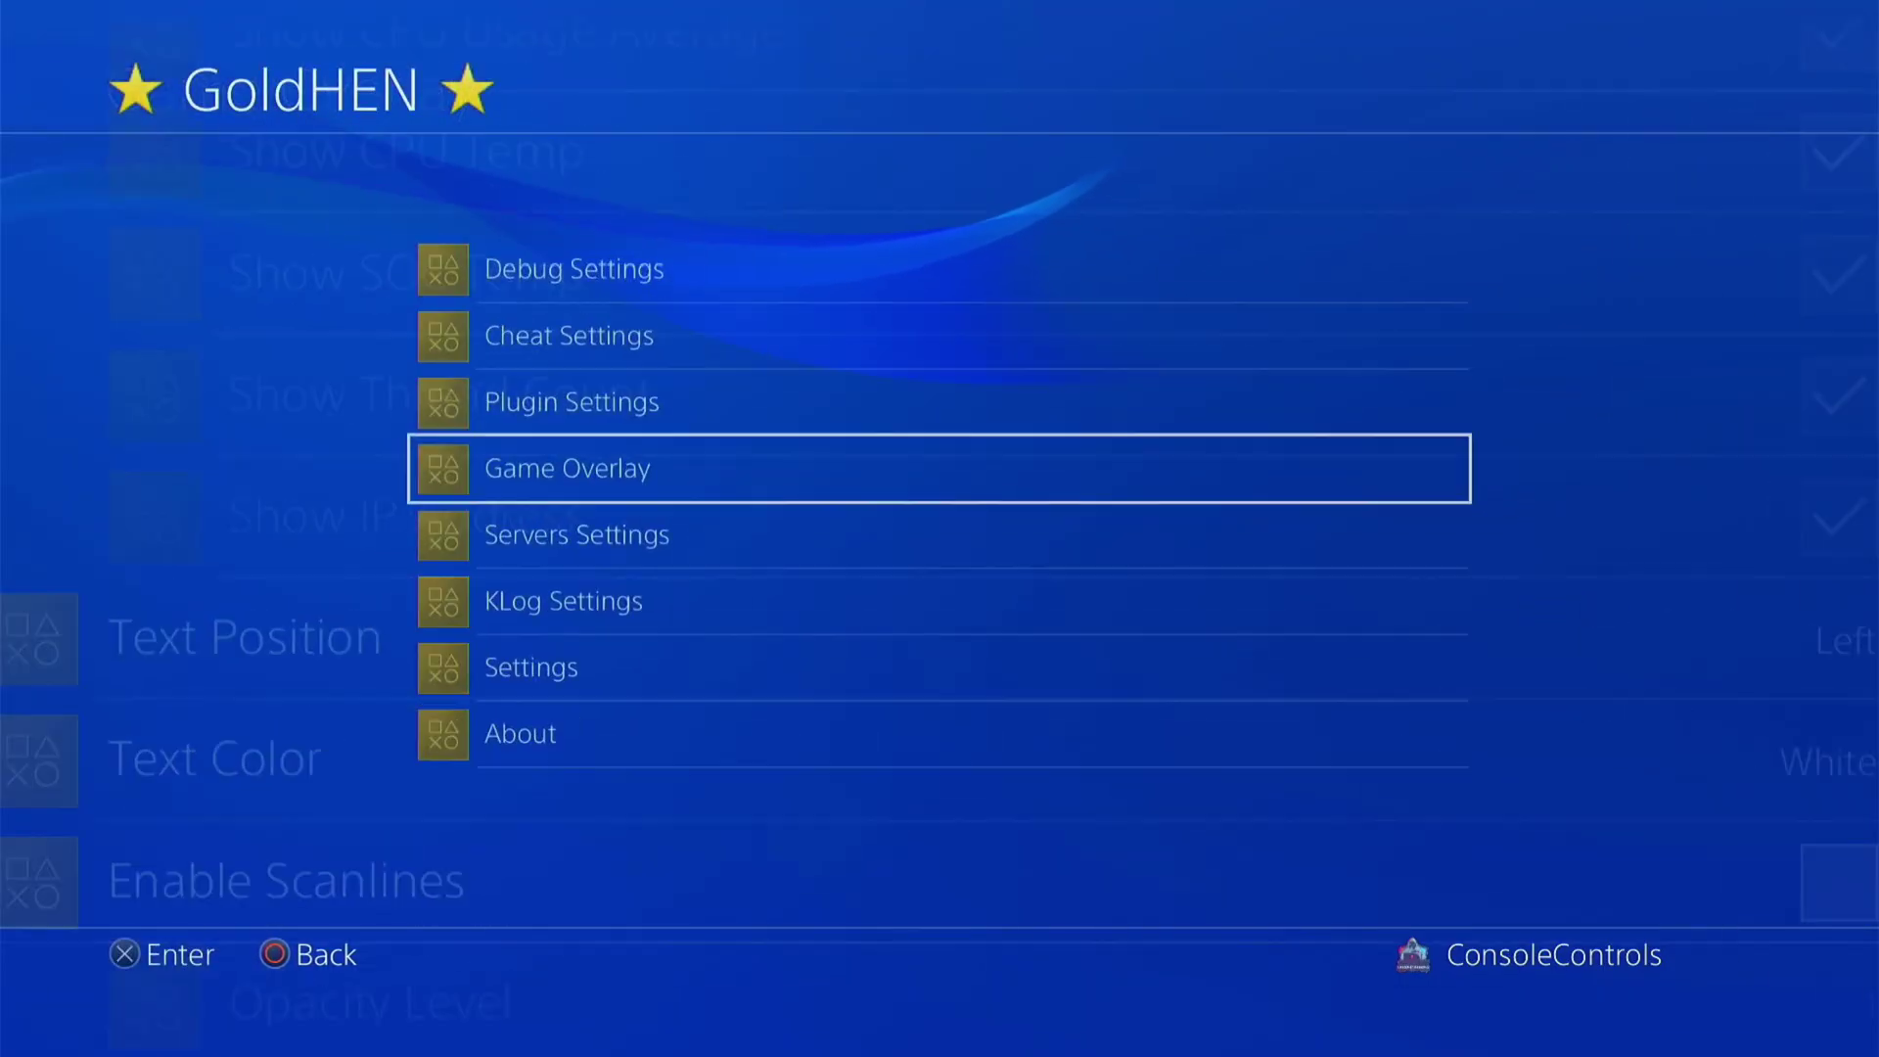
Browse the Servers, KLog, Settings and Date and Time pages, then exit GoldHEN
key(Down)
key(Return)
key(Down)
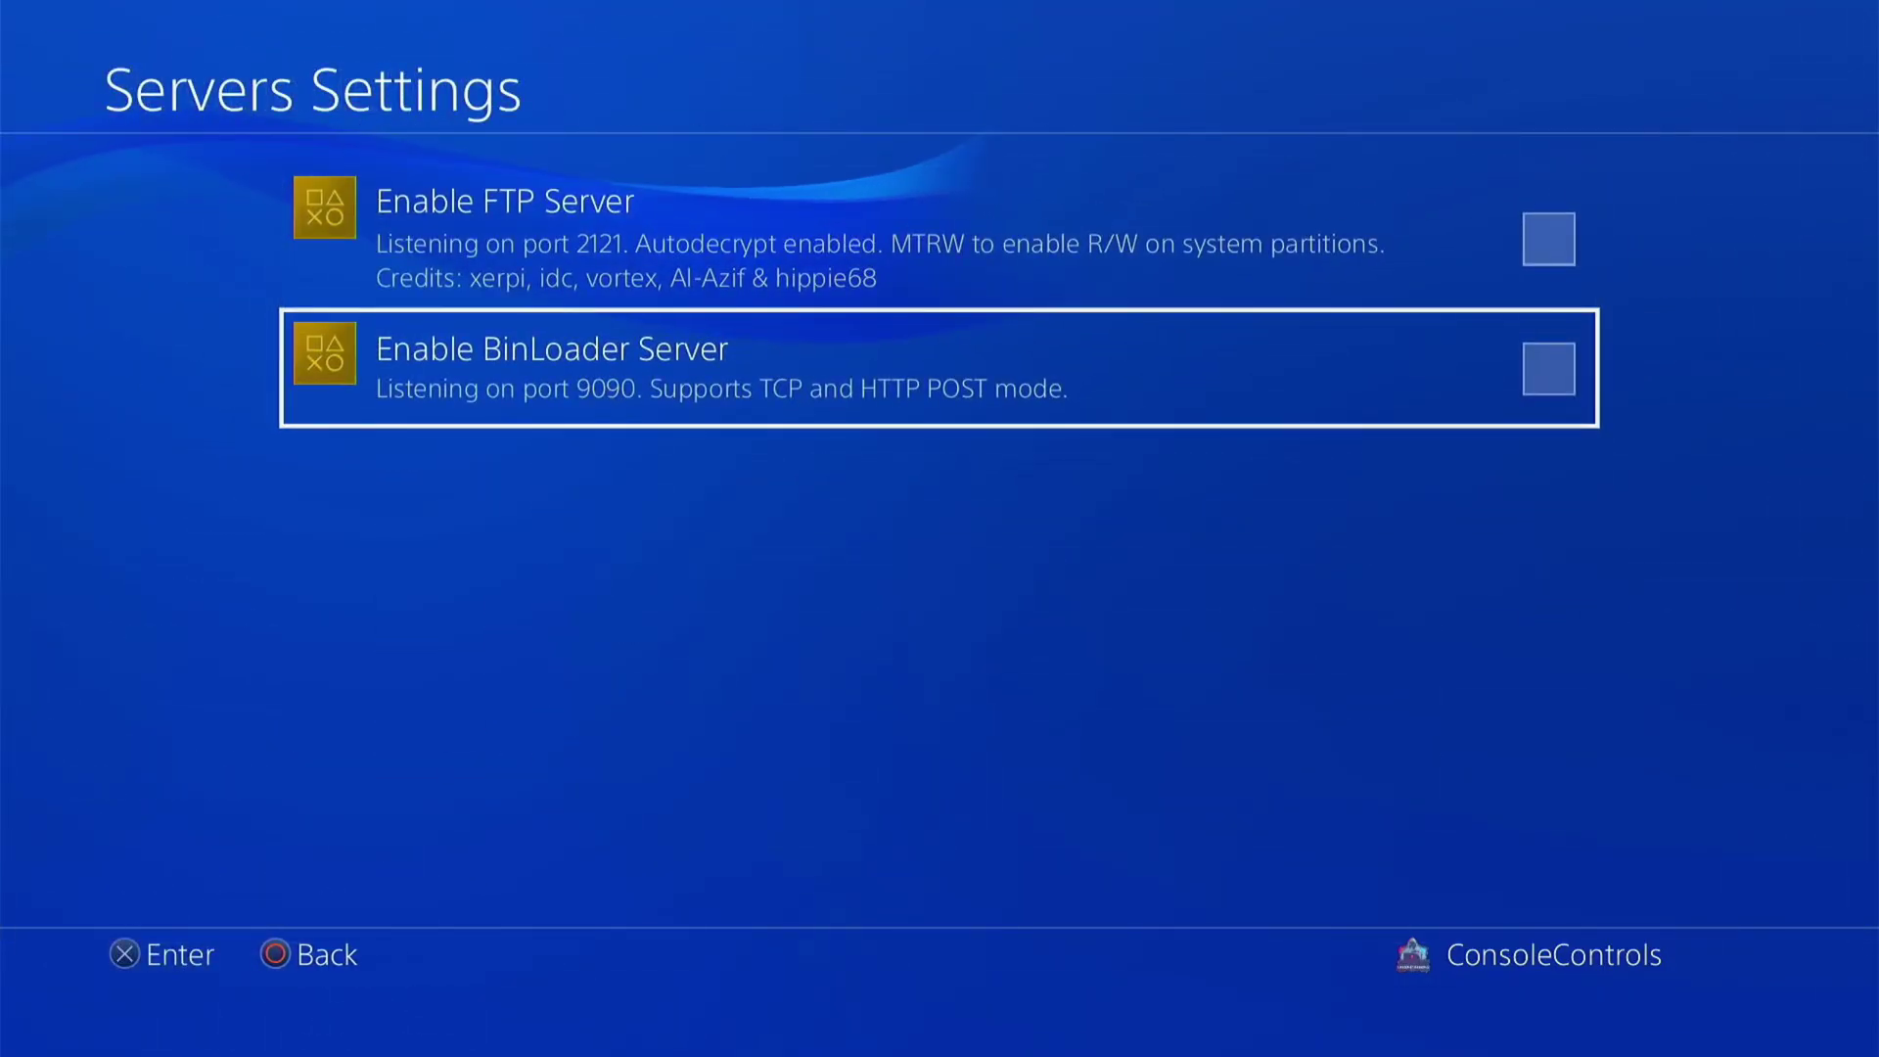
key(Escape)
key(Down)
key(Return)
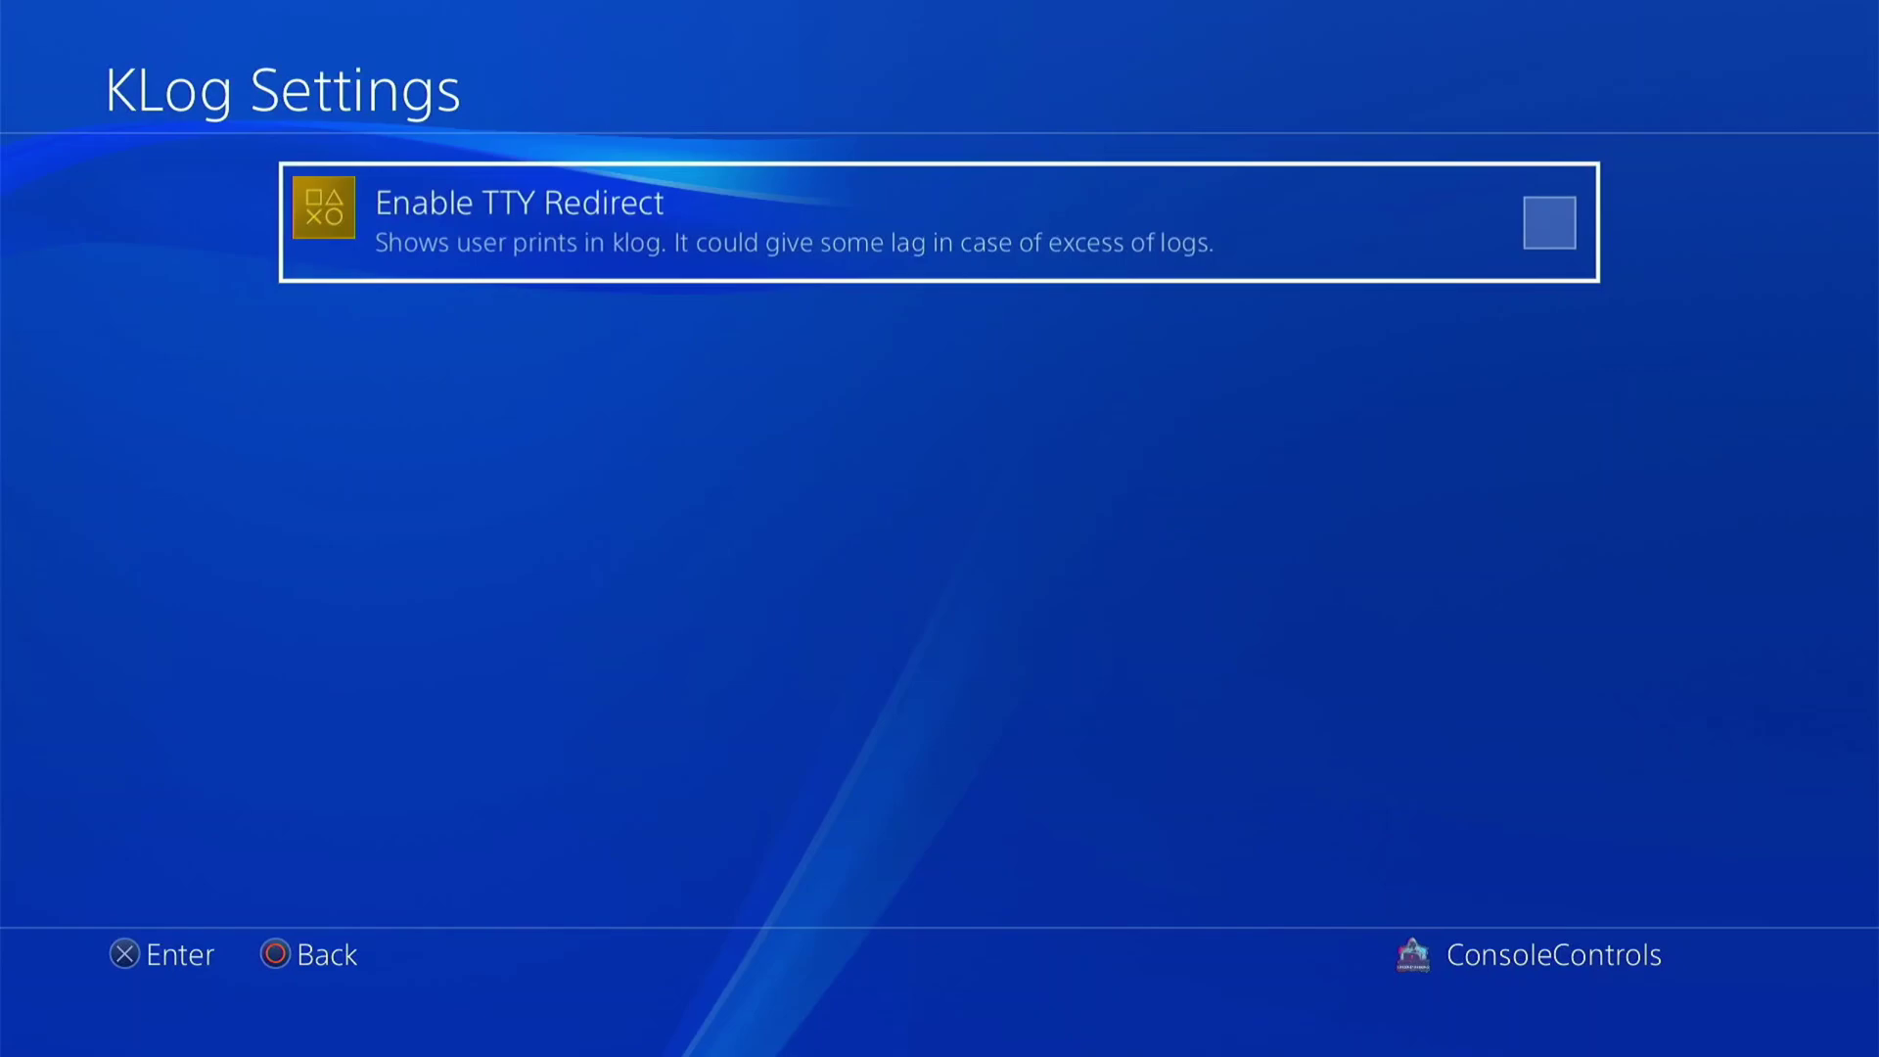
key(Escape)
key(Down)
key(Return)
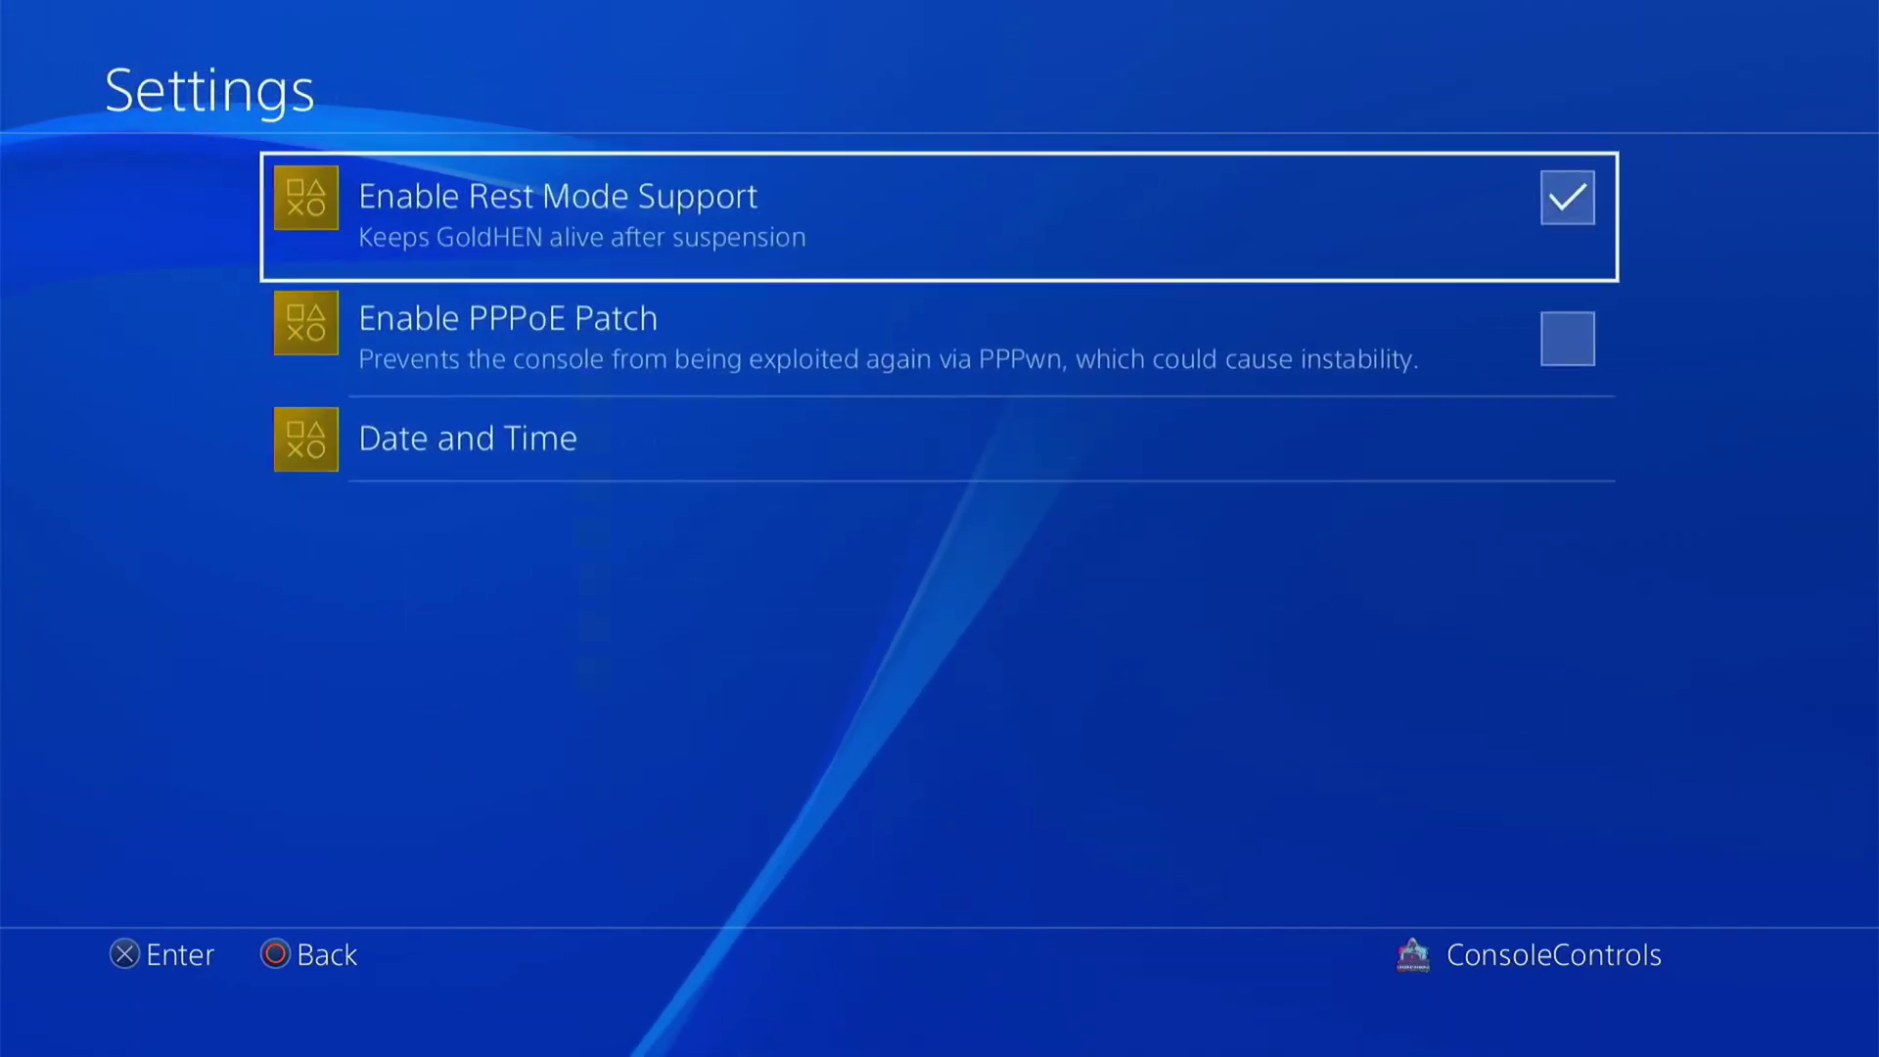
key(Down)
key(Down)
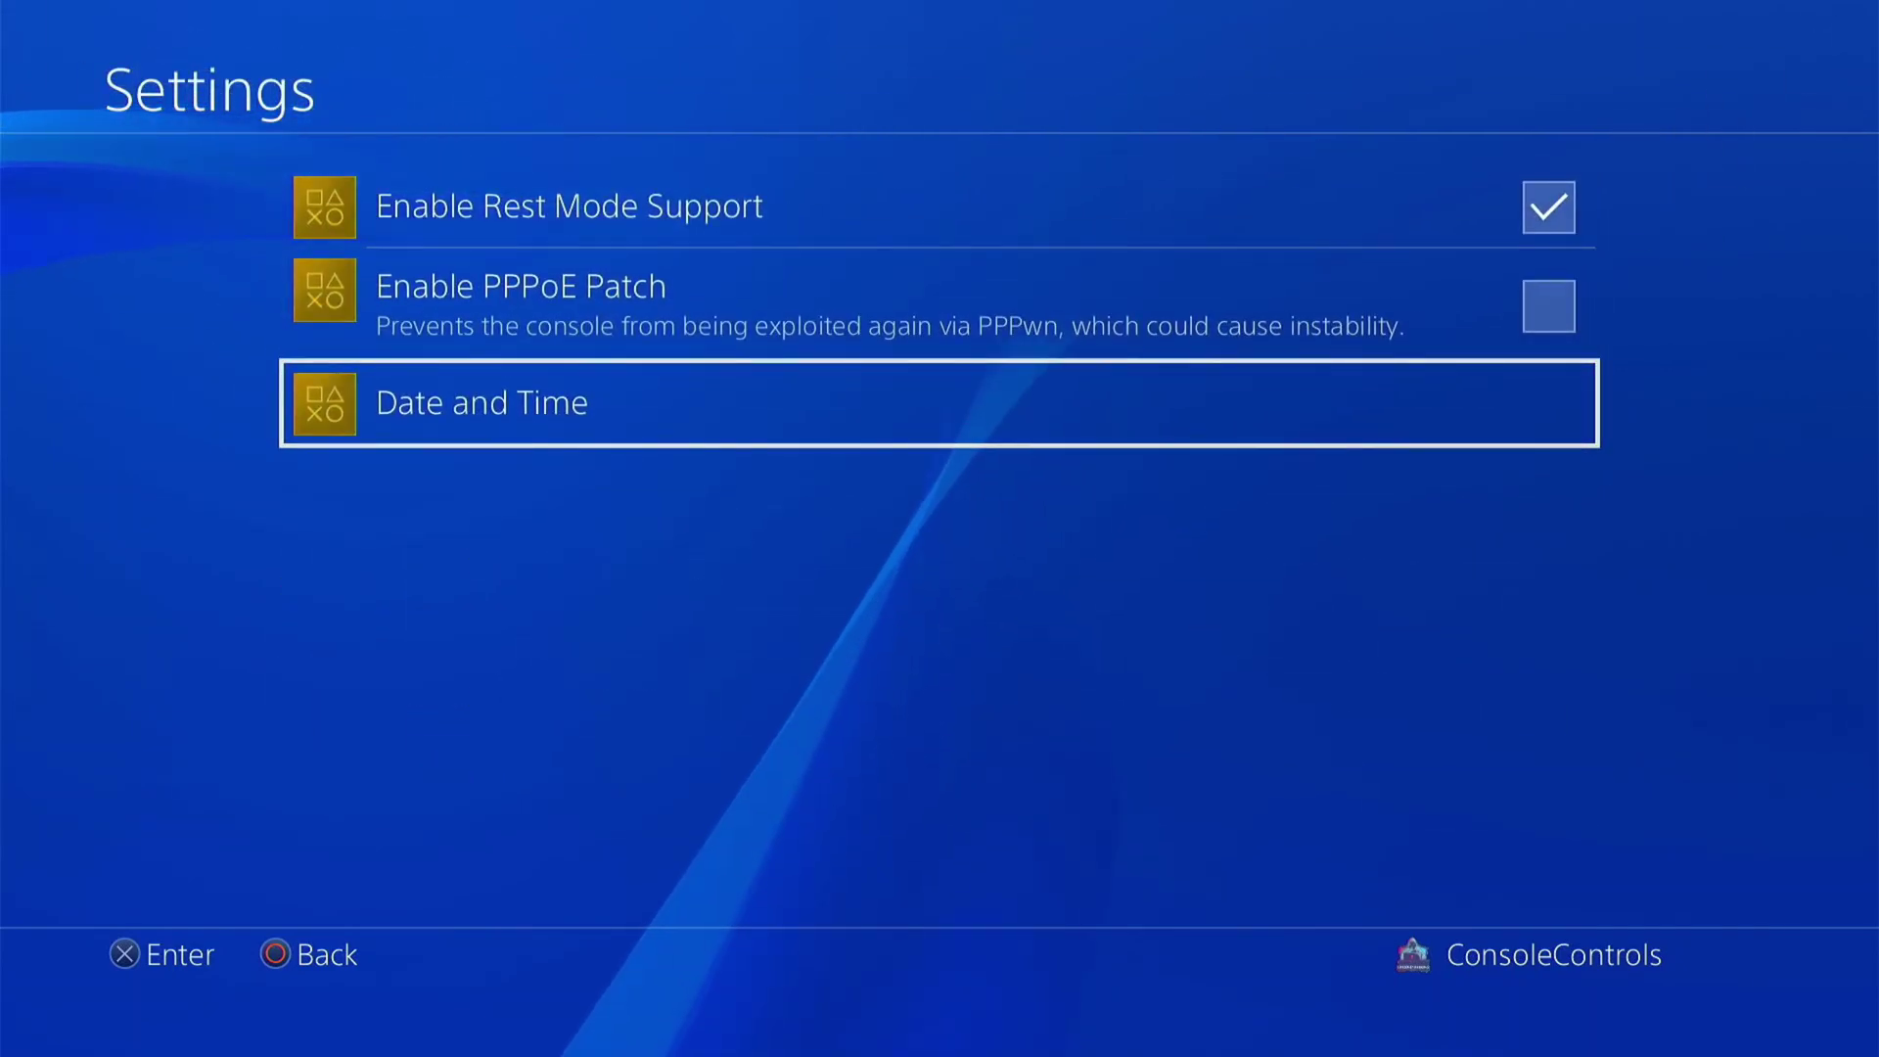
key(Return)
key(Down)
key(Down)
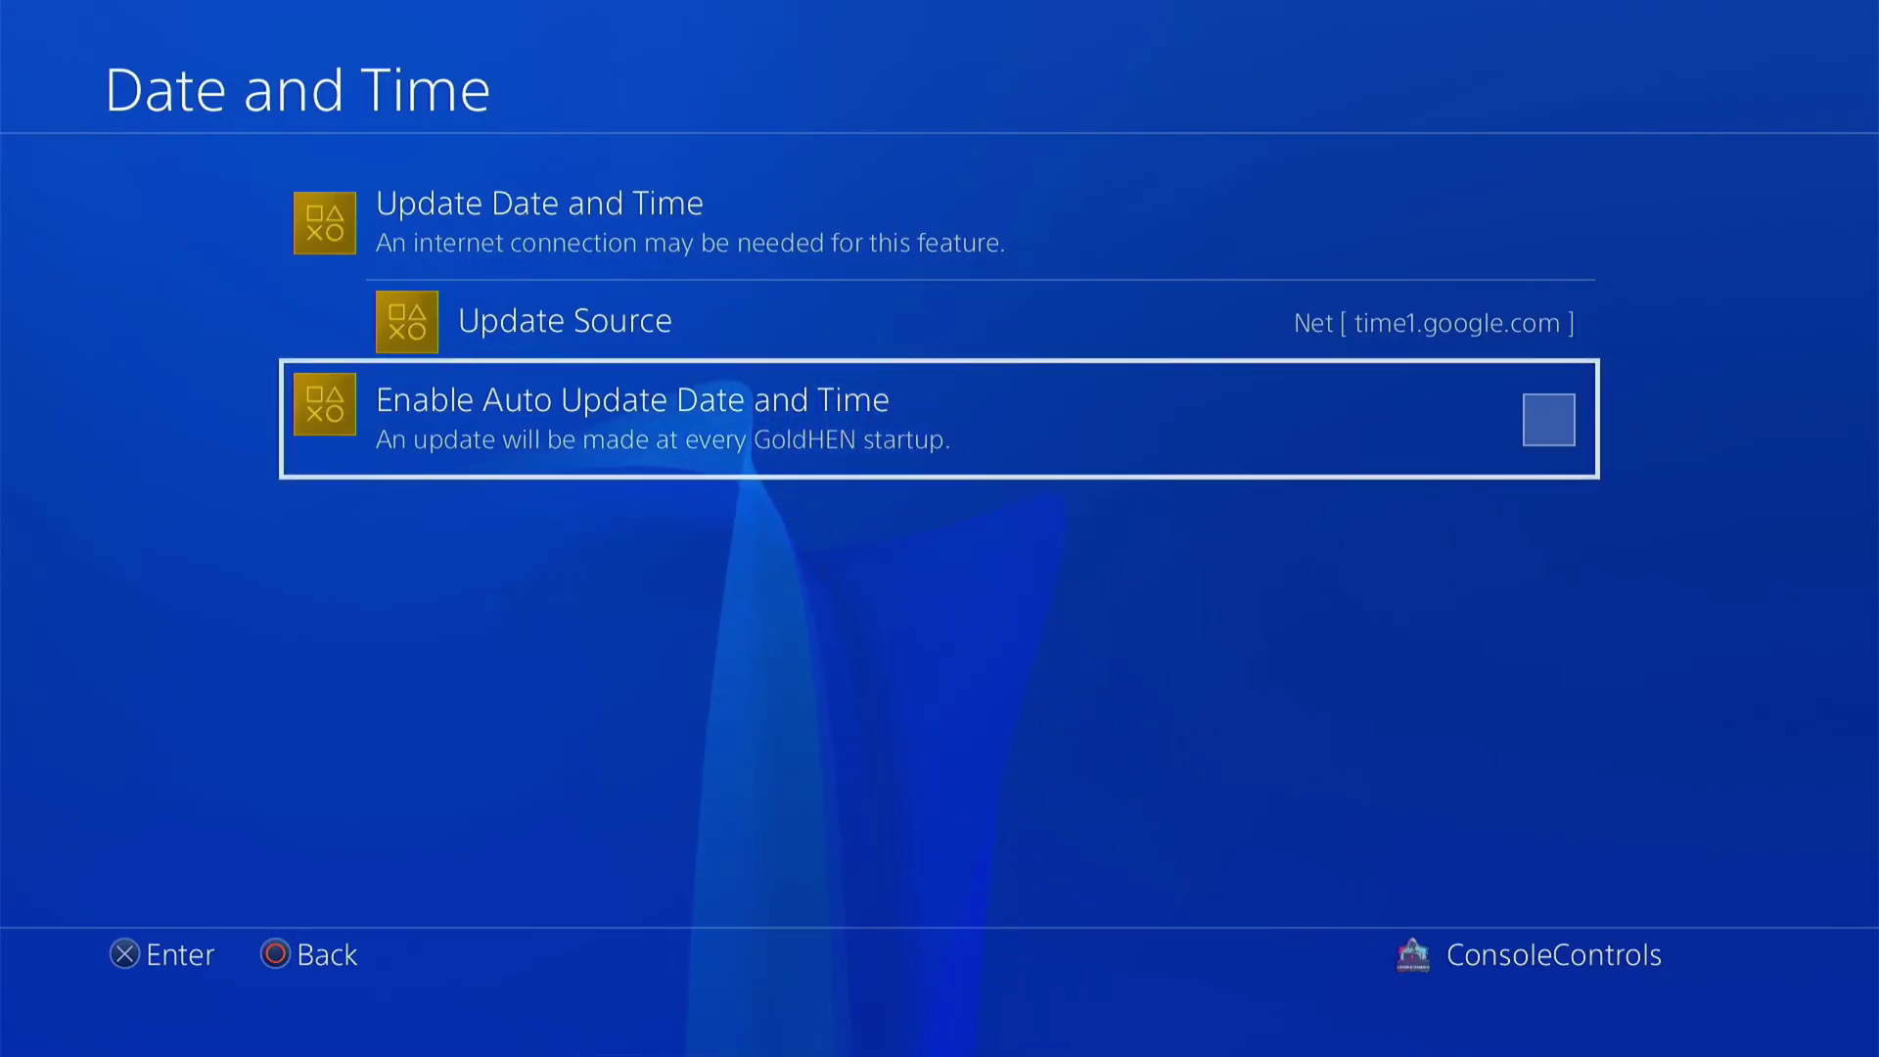
key(Escape)
key(Escape)
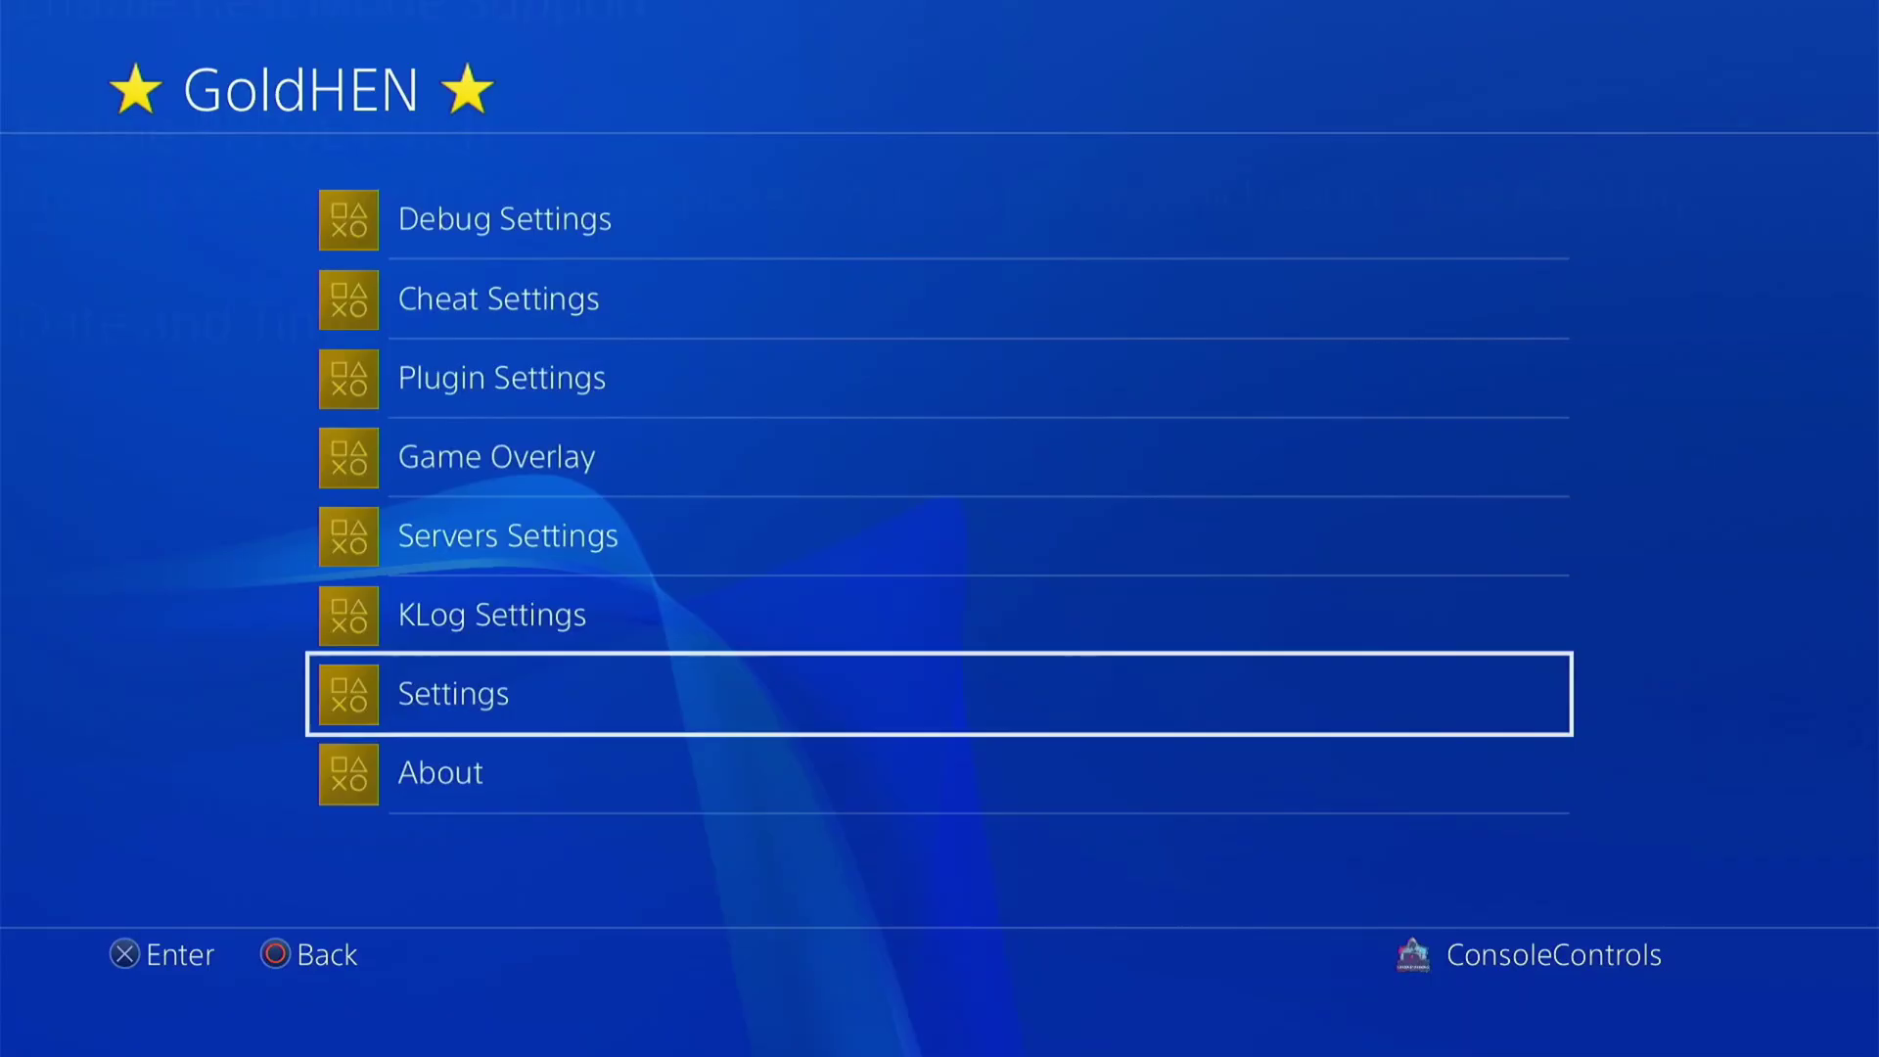
key(Down)
key(Escape)
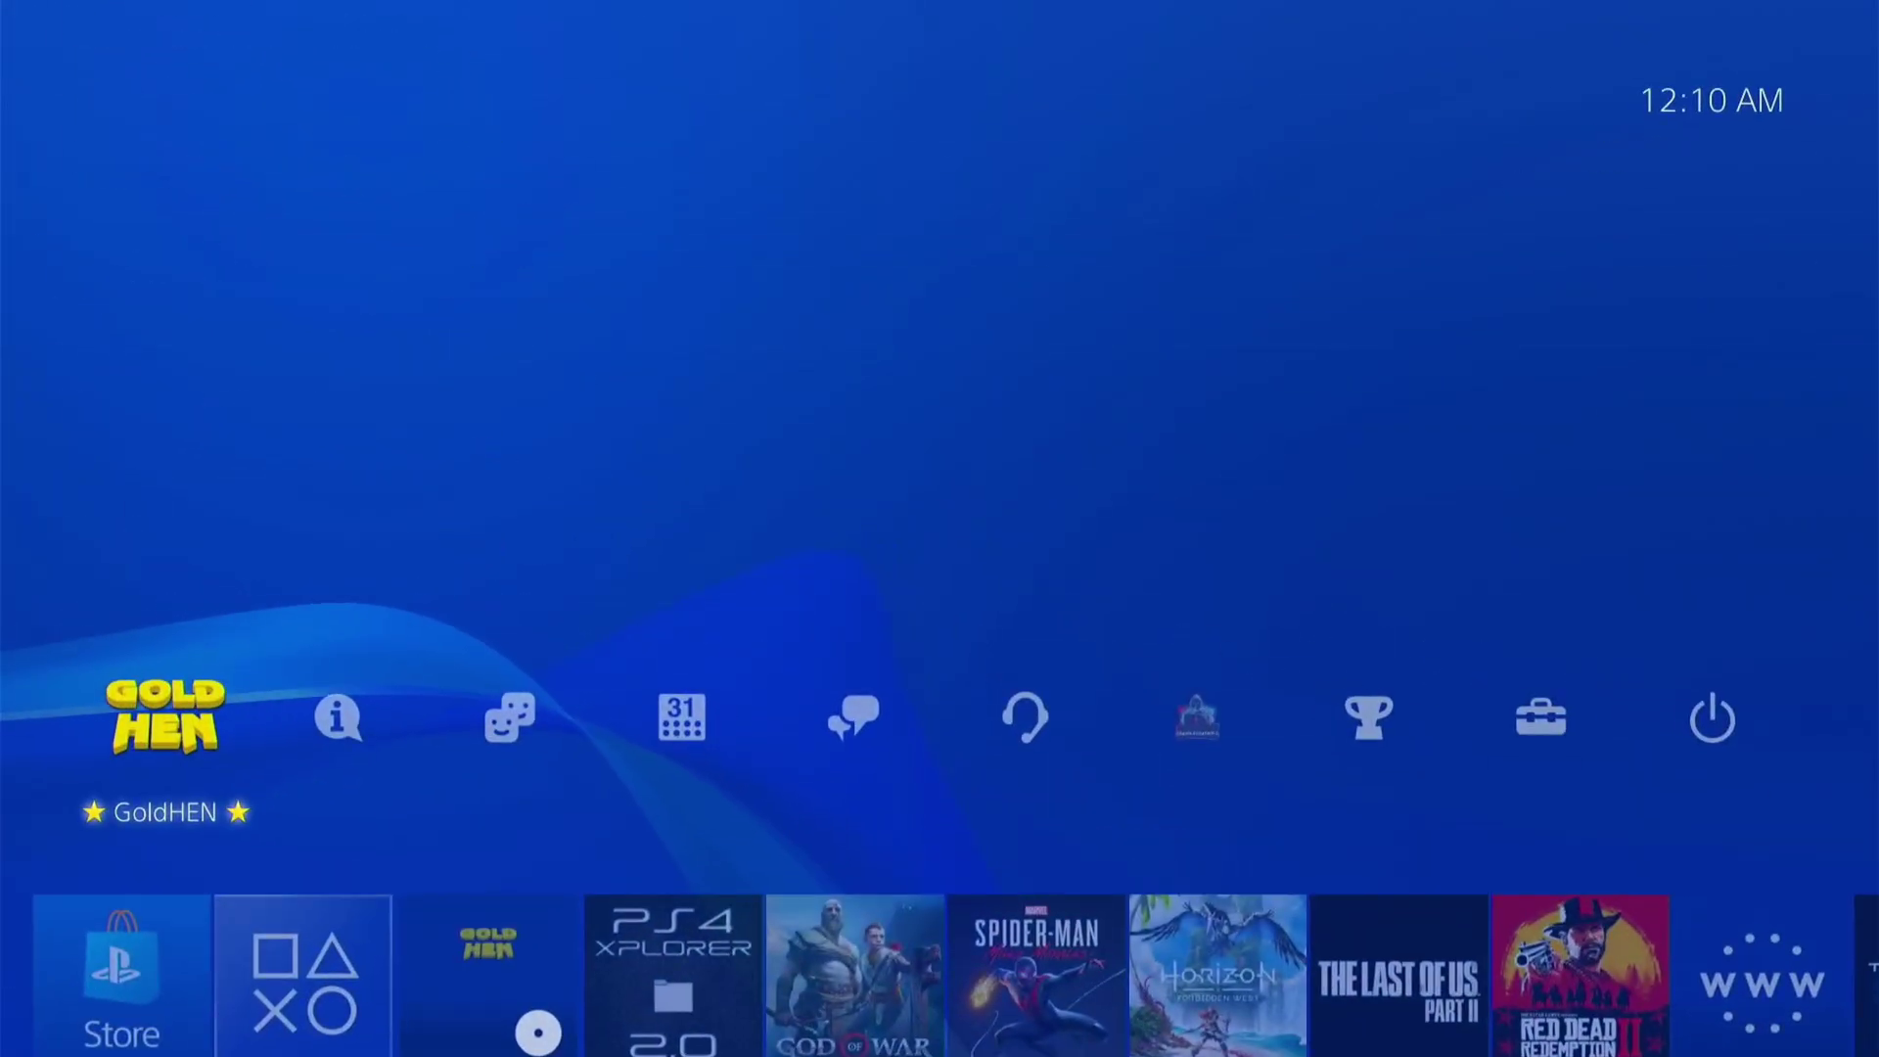
Choose Restart PS4 from the Power Options menu
key(Down)
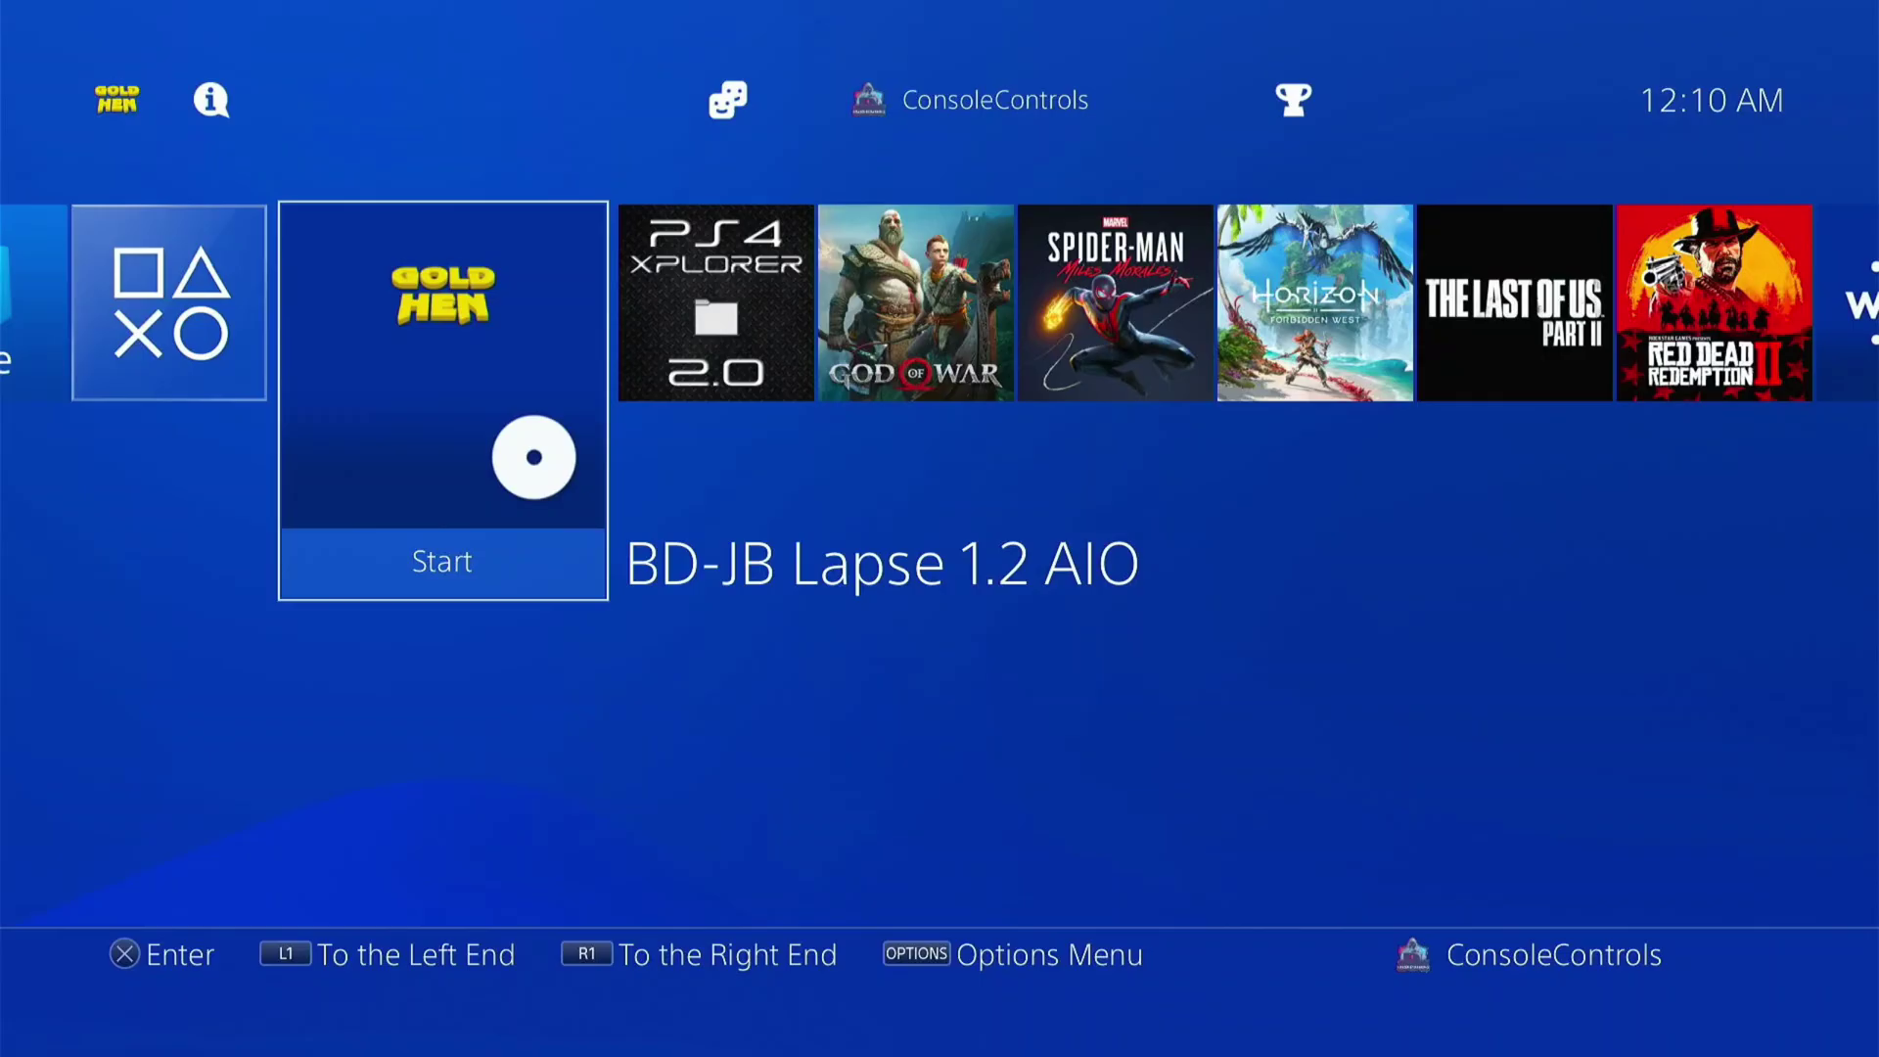
key(Up)
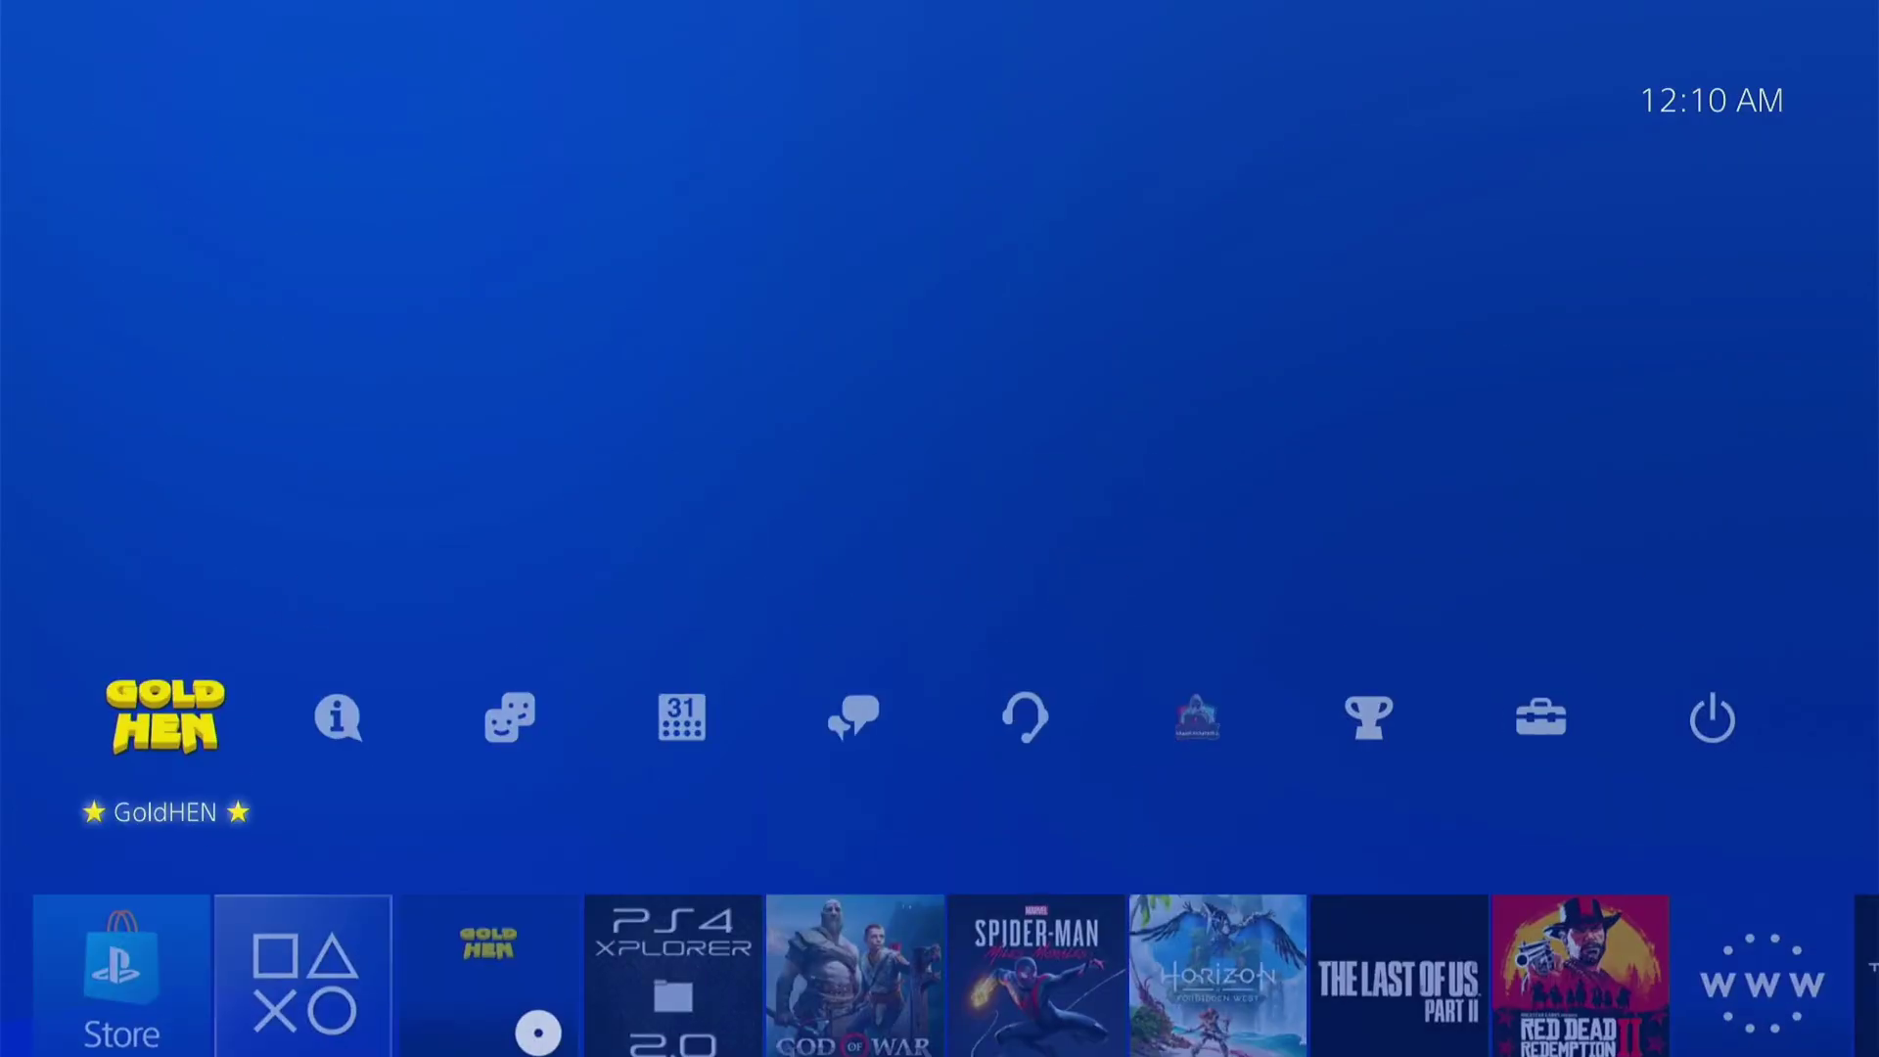
key(Right)
key(Right)
key(Right)
key(Right)
key(Right)
key(Right)
key(Right)
key(Right)
key(Return)
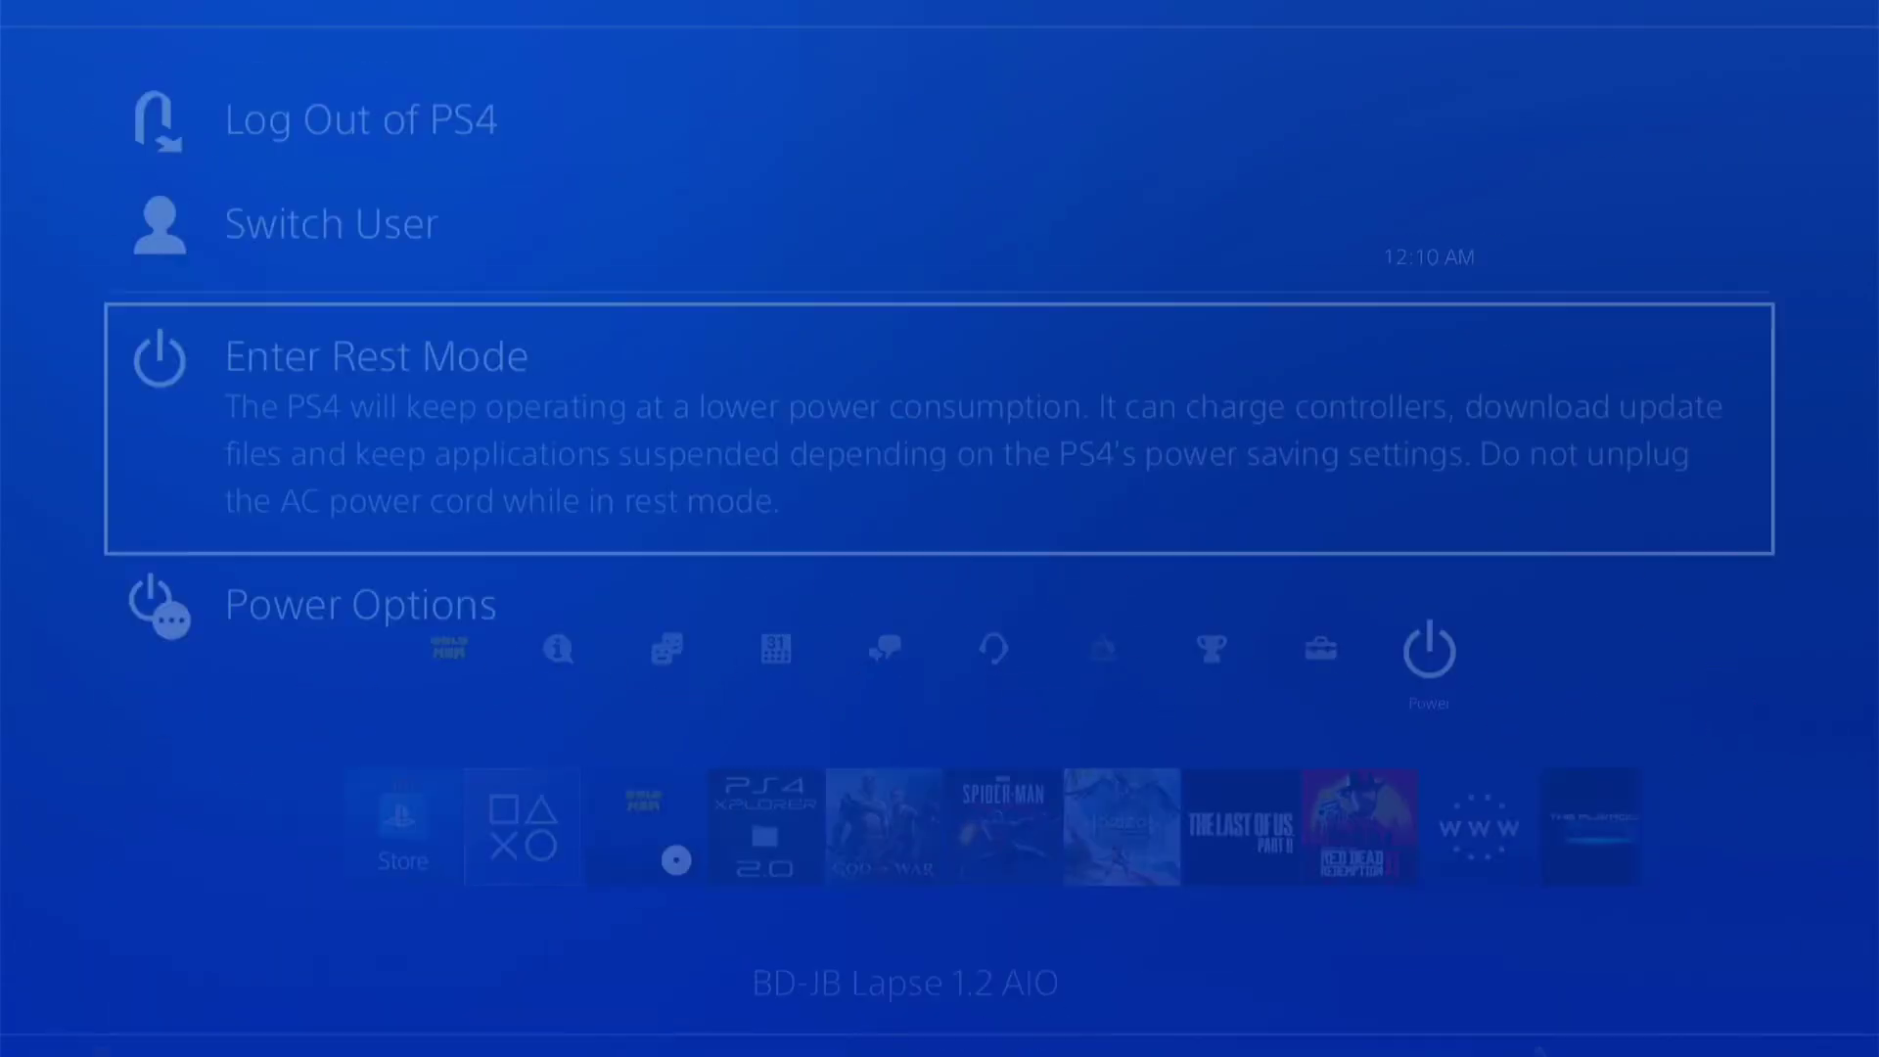
key(Down)
key(Return)
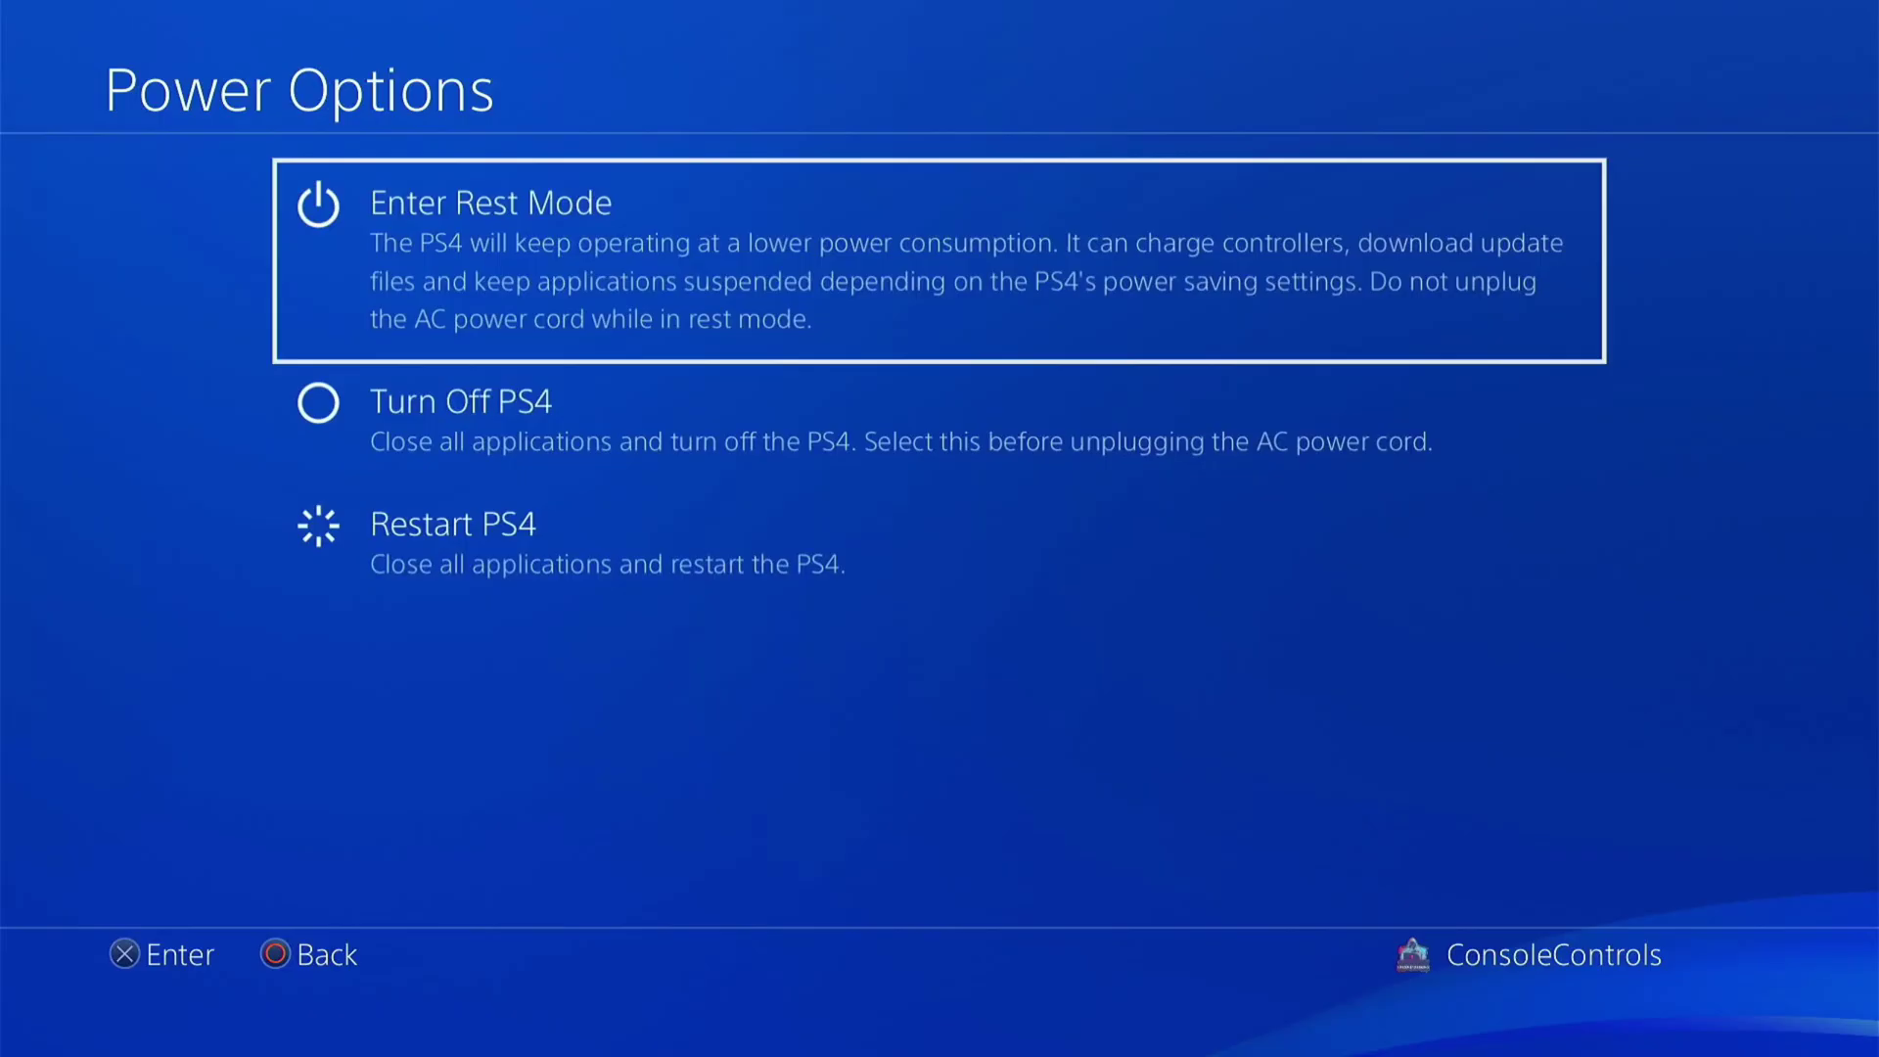
key(Down)
key(Down)
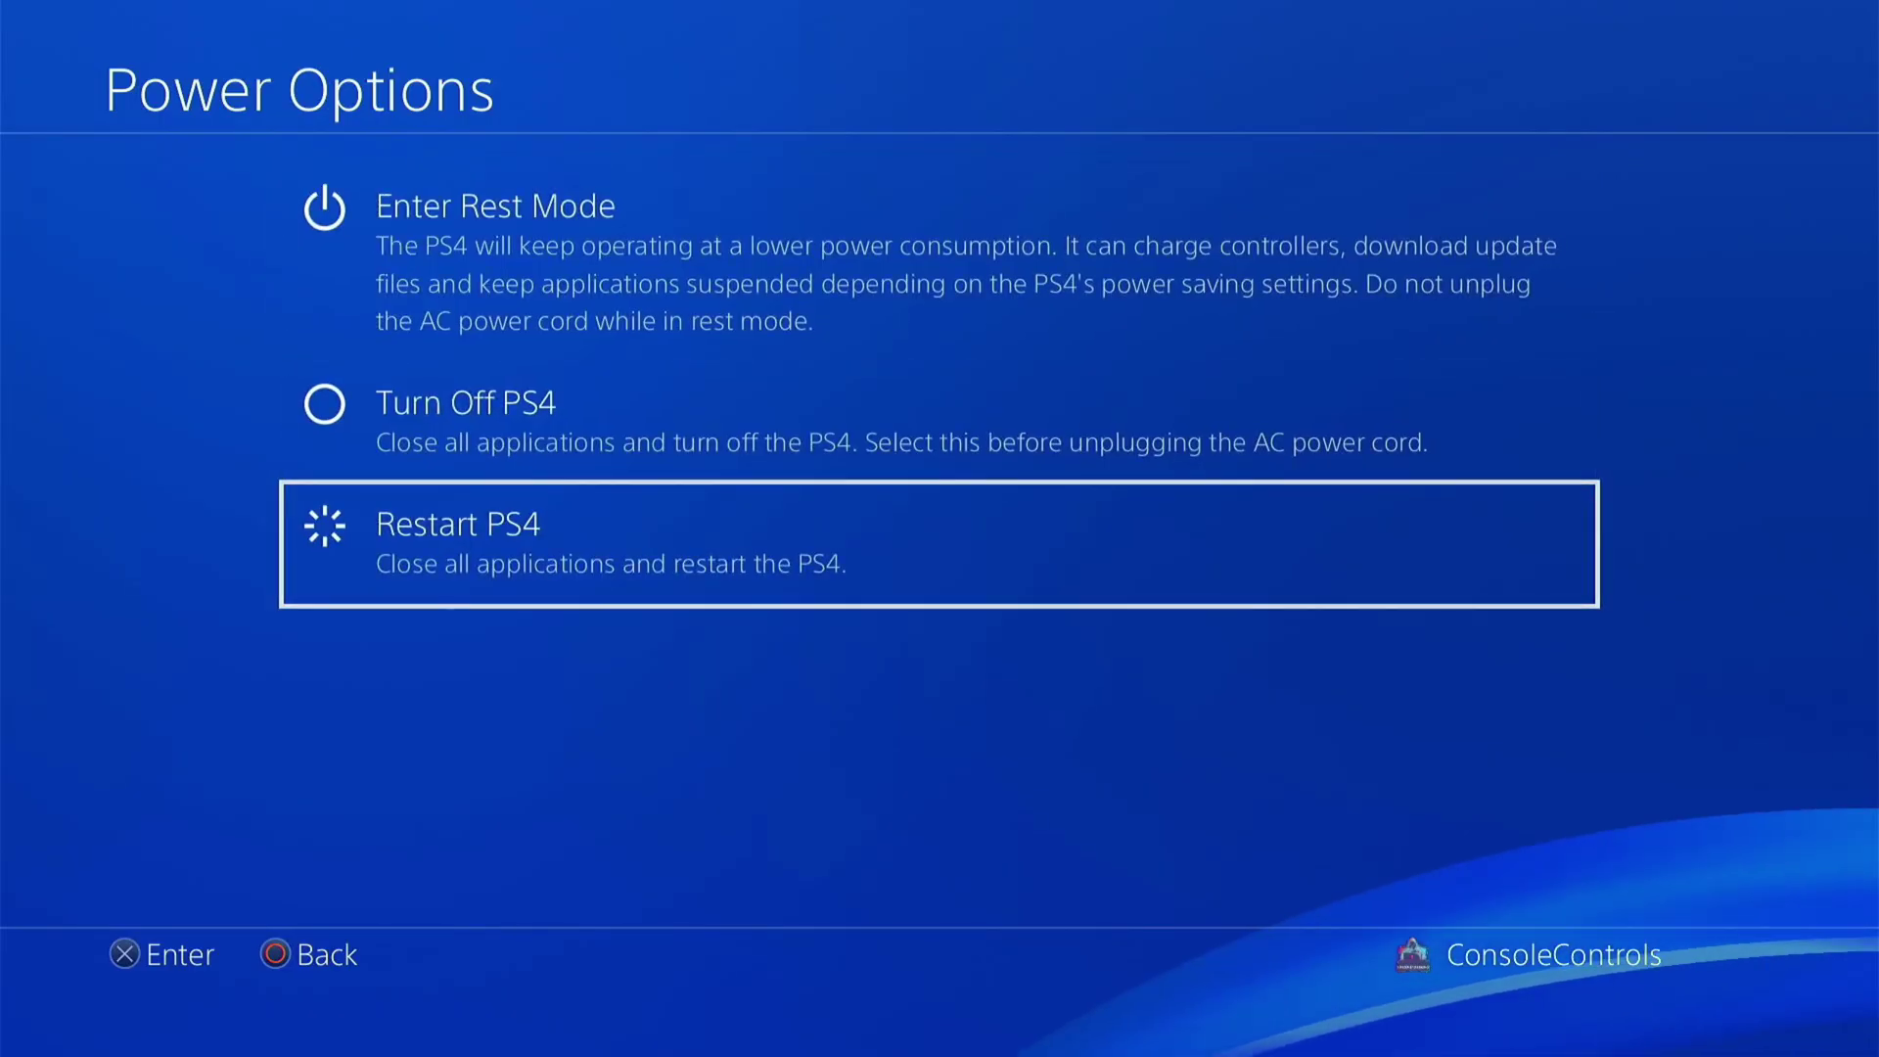
key(Return)
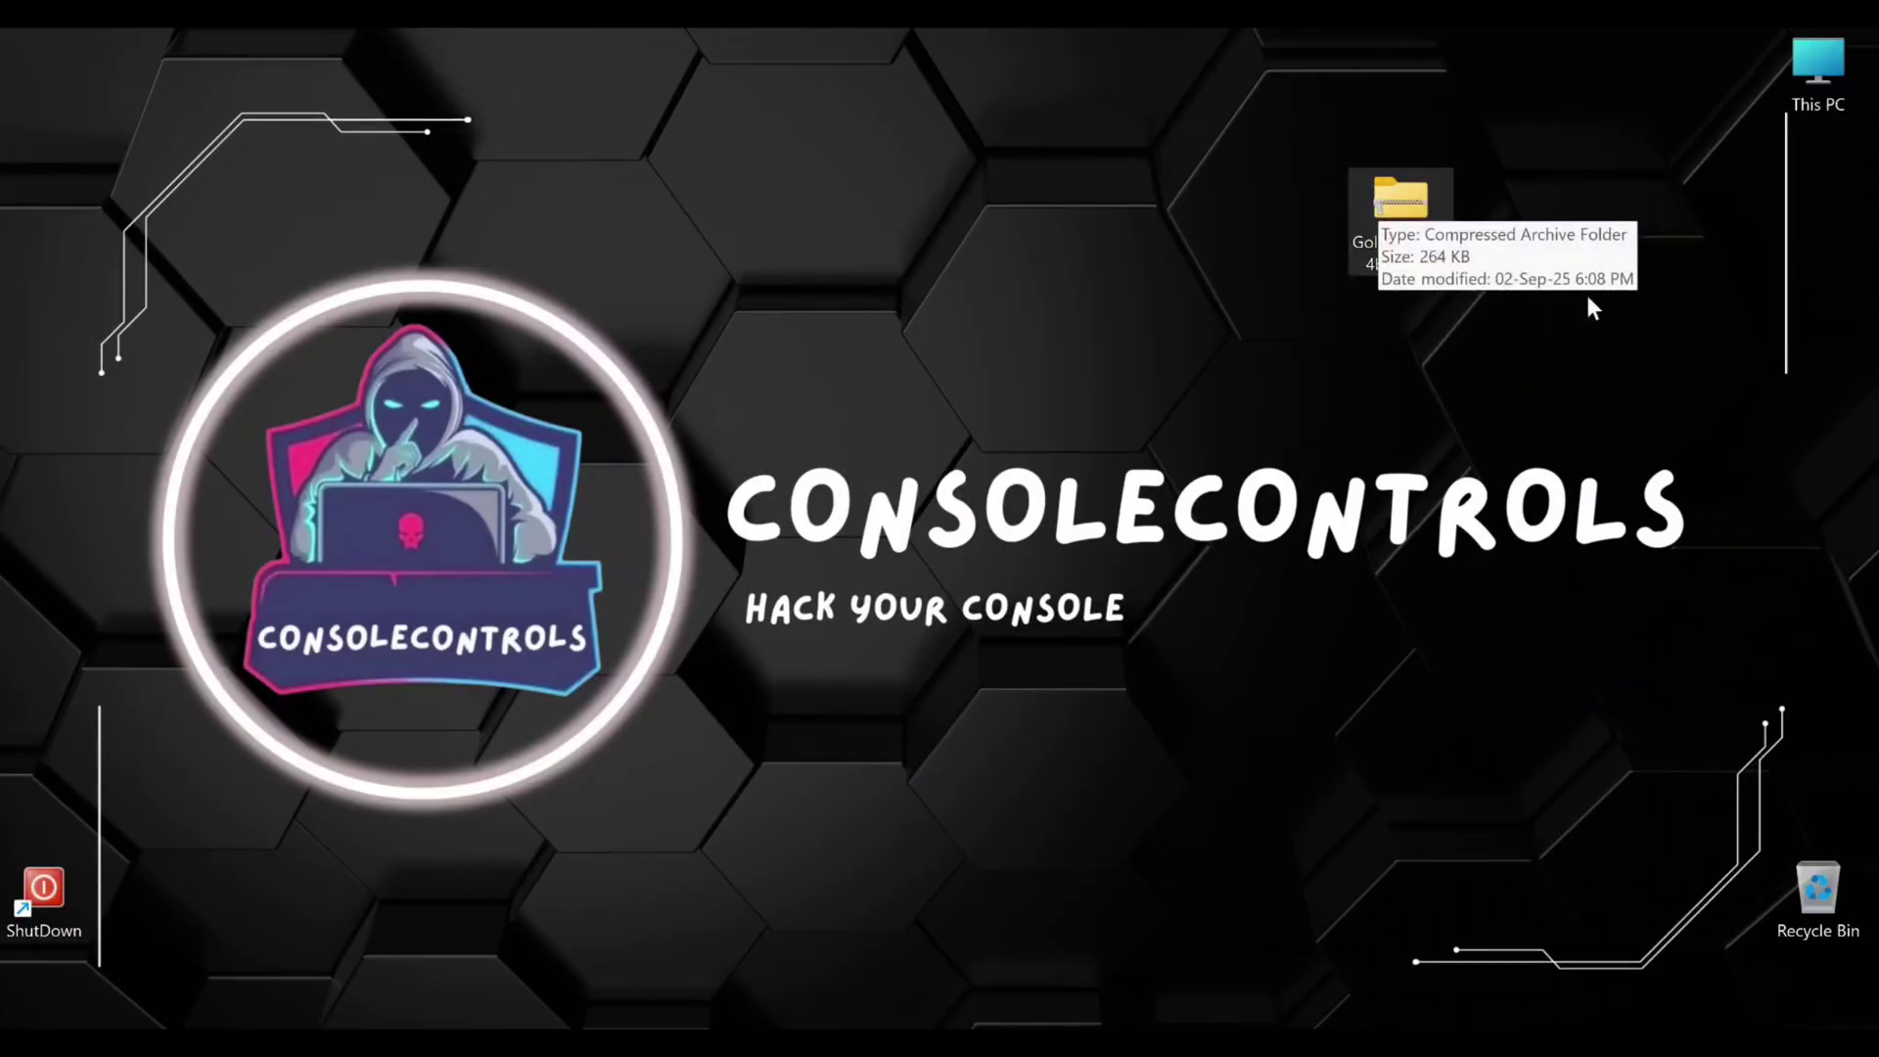
Extract the GoldHEN zip from the desktop and select CHANGELOG.md in the extracted folder
right_click(1412, 221)
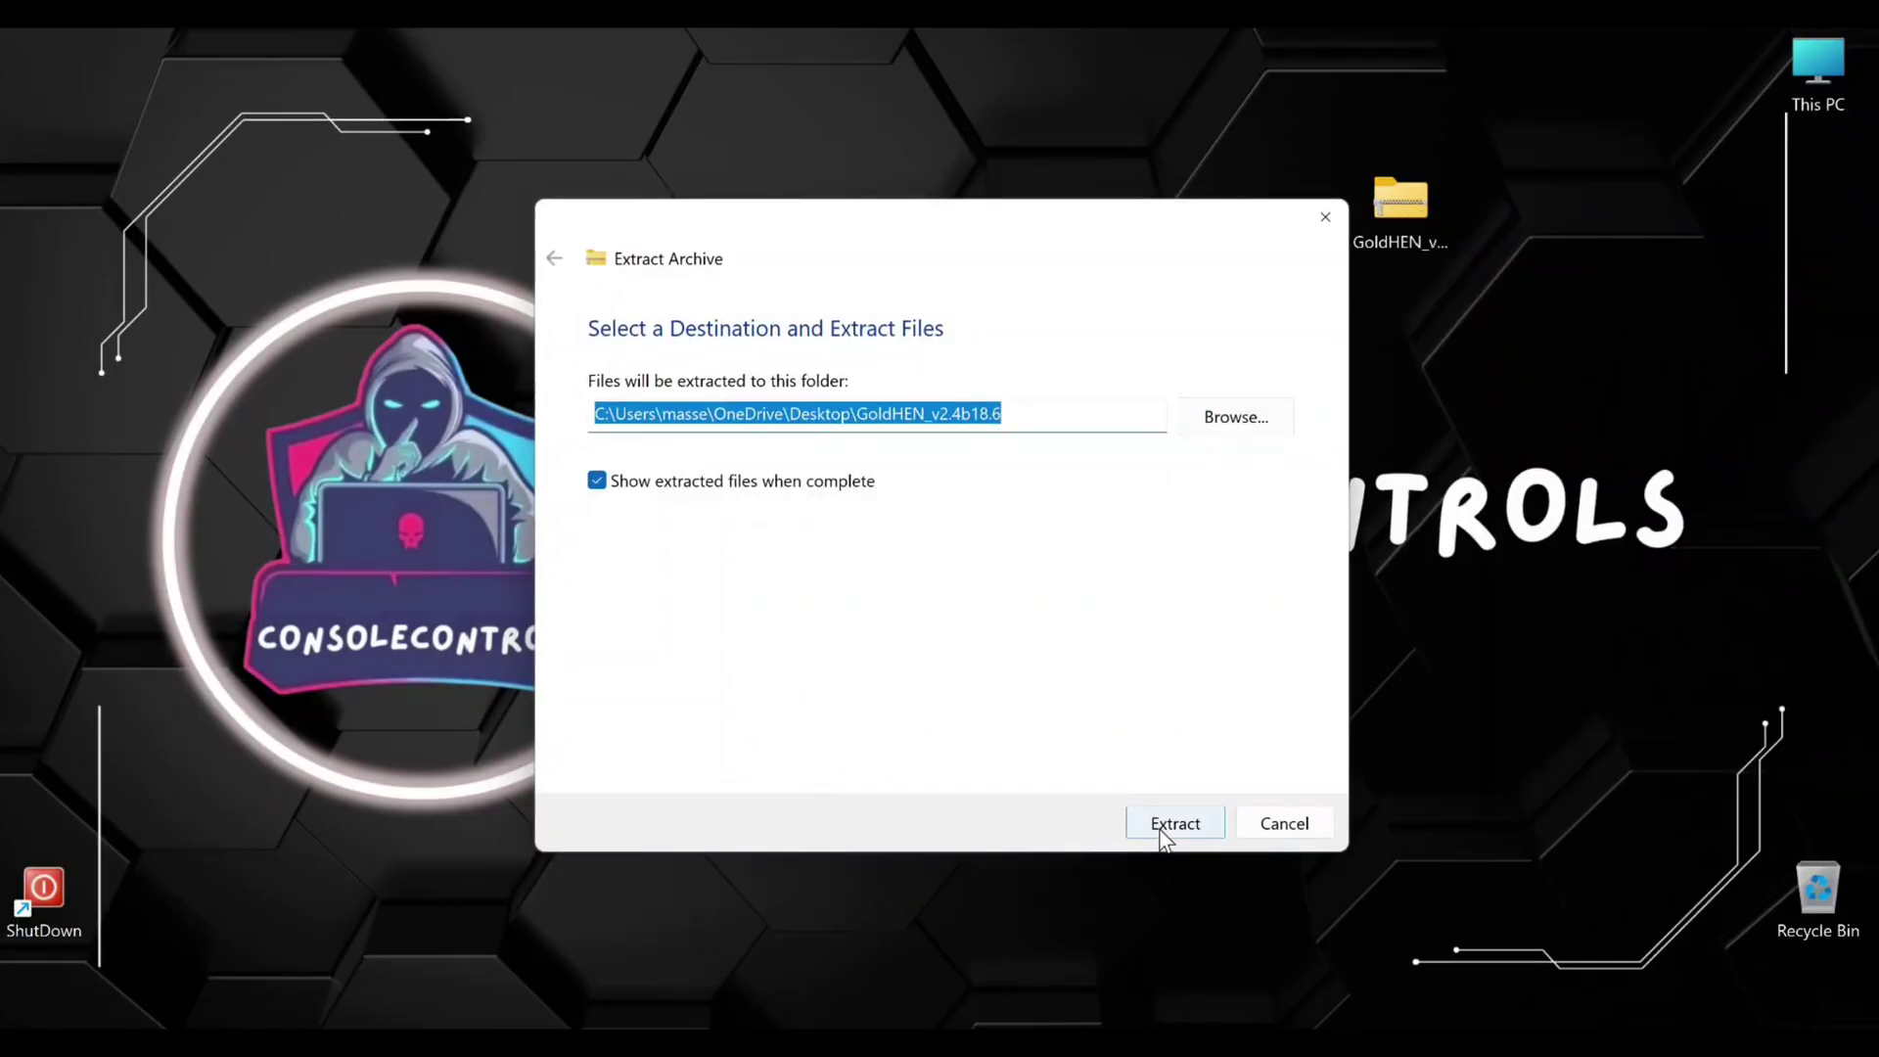
click(1160, 829)
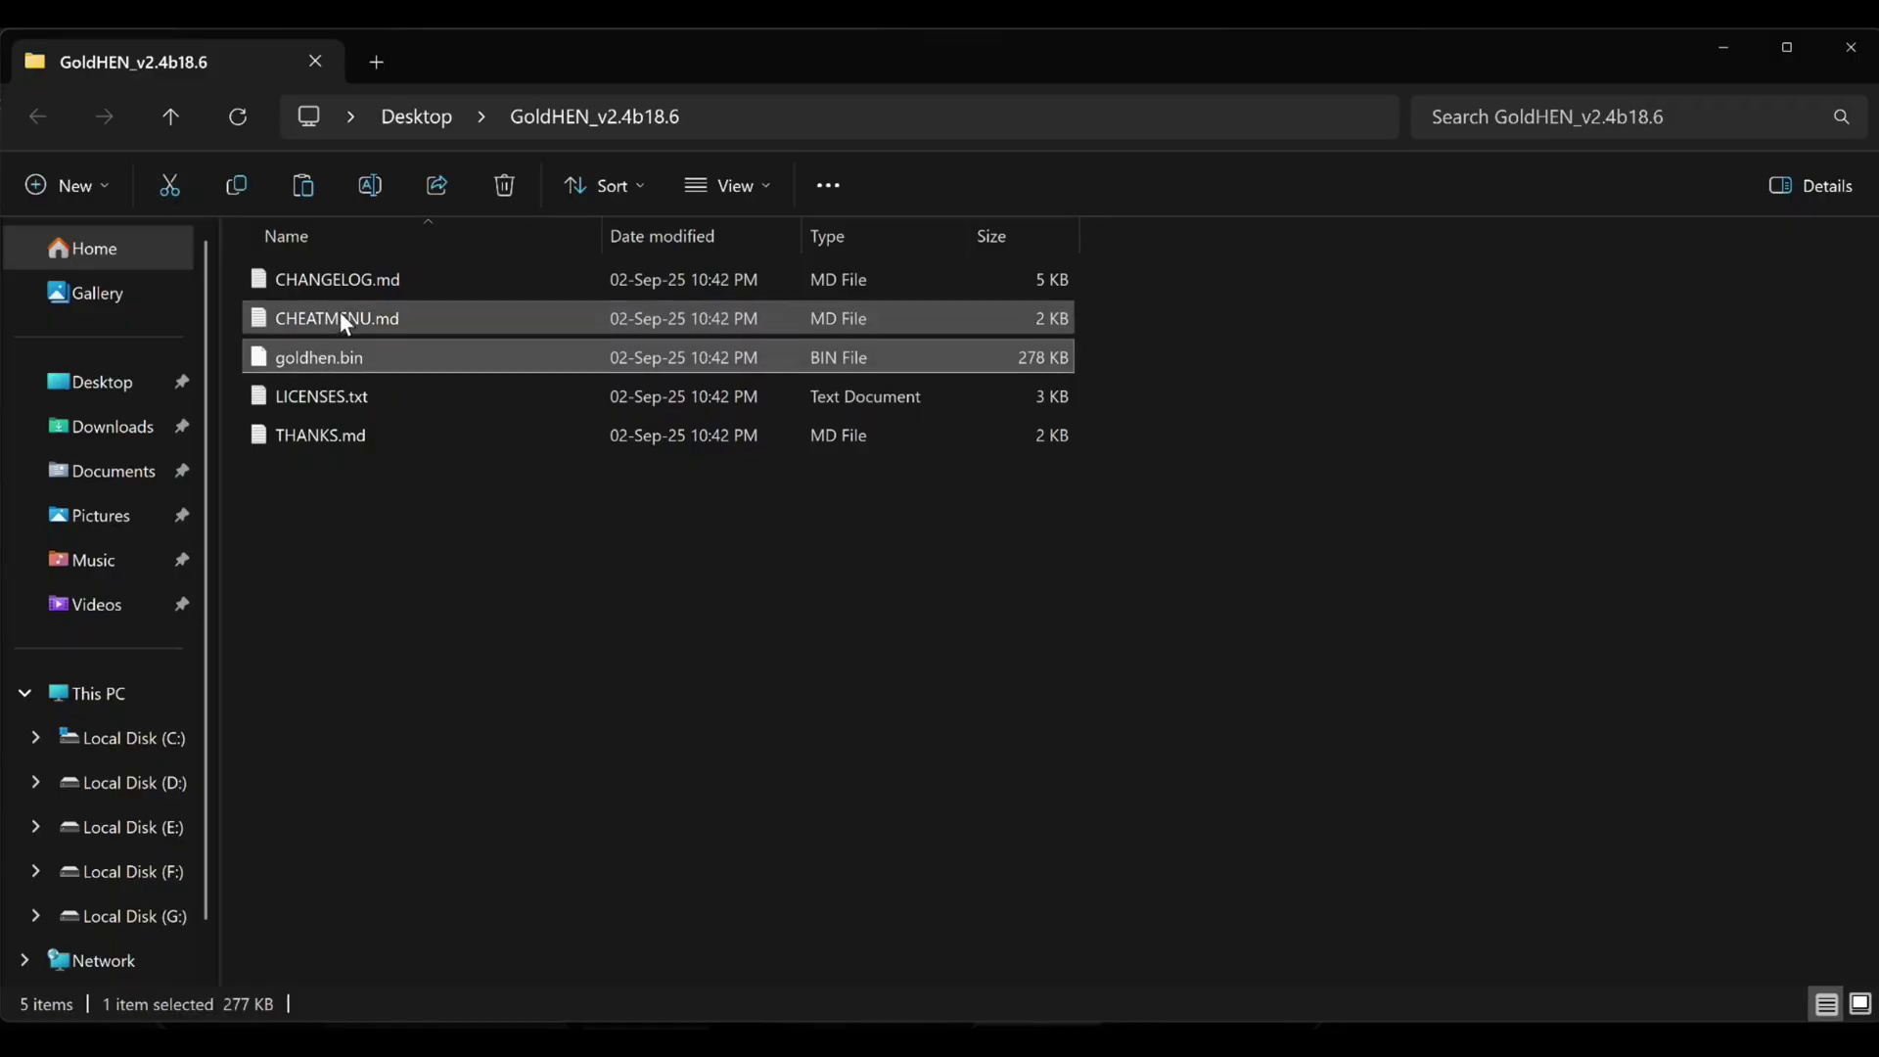
click(353, 282)
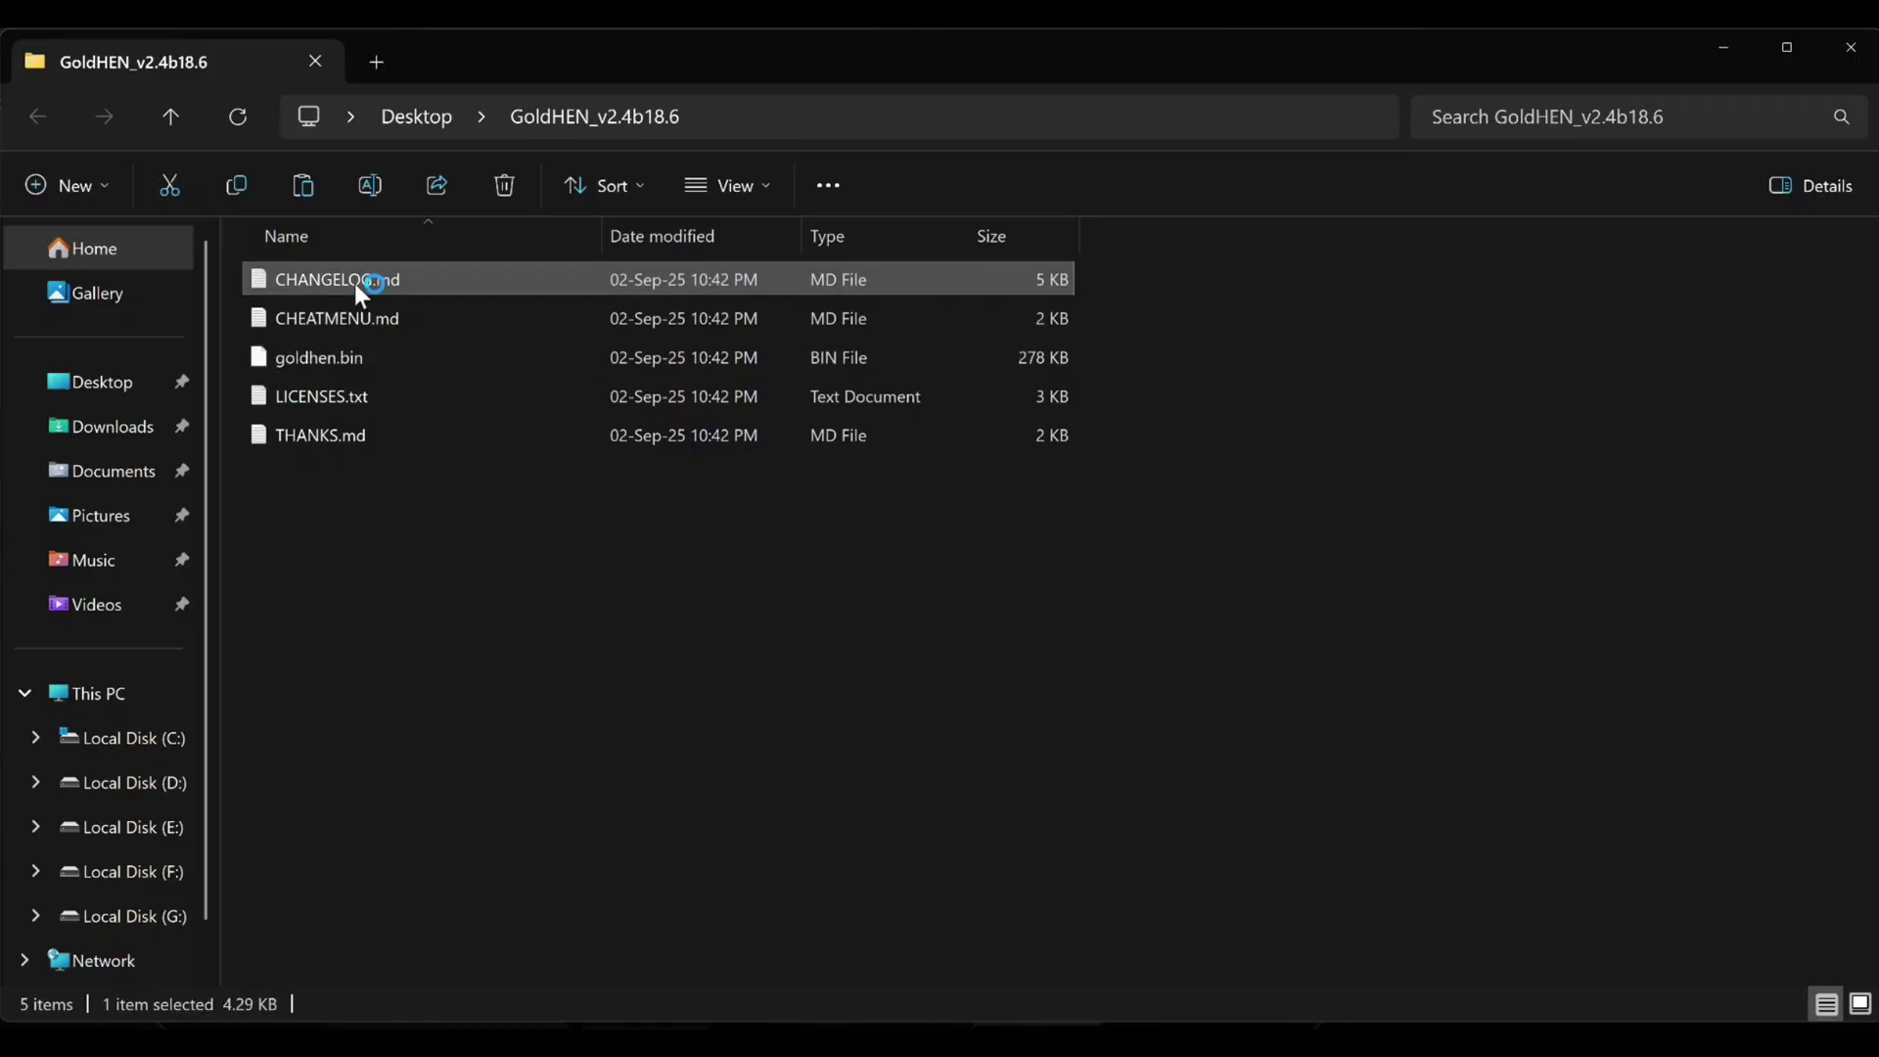
Open CHANGELOG.md maximized and highlight the v2.4b18.6, v2.4b18.5 and v2.4b18.4 notes
double_click(354, 284)
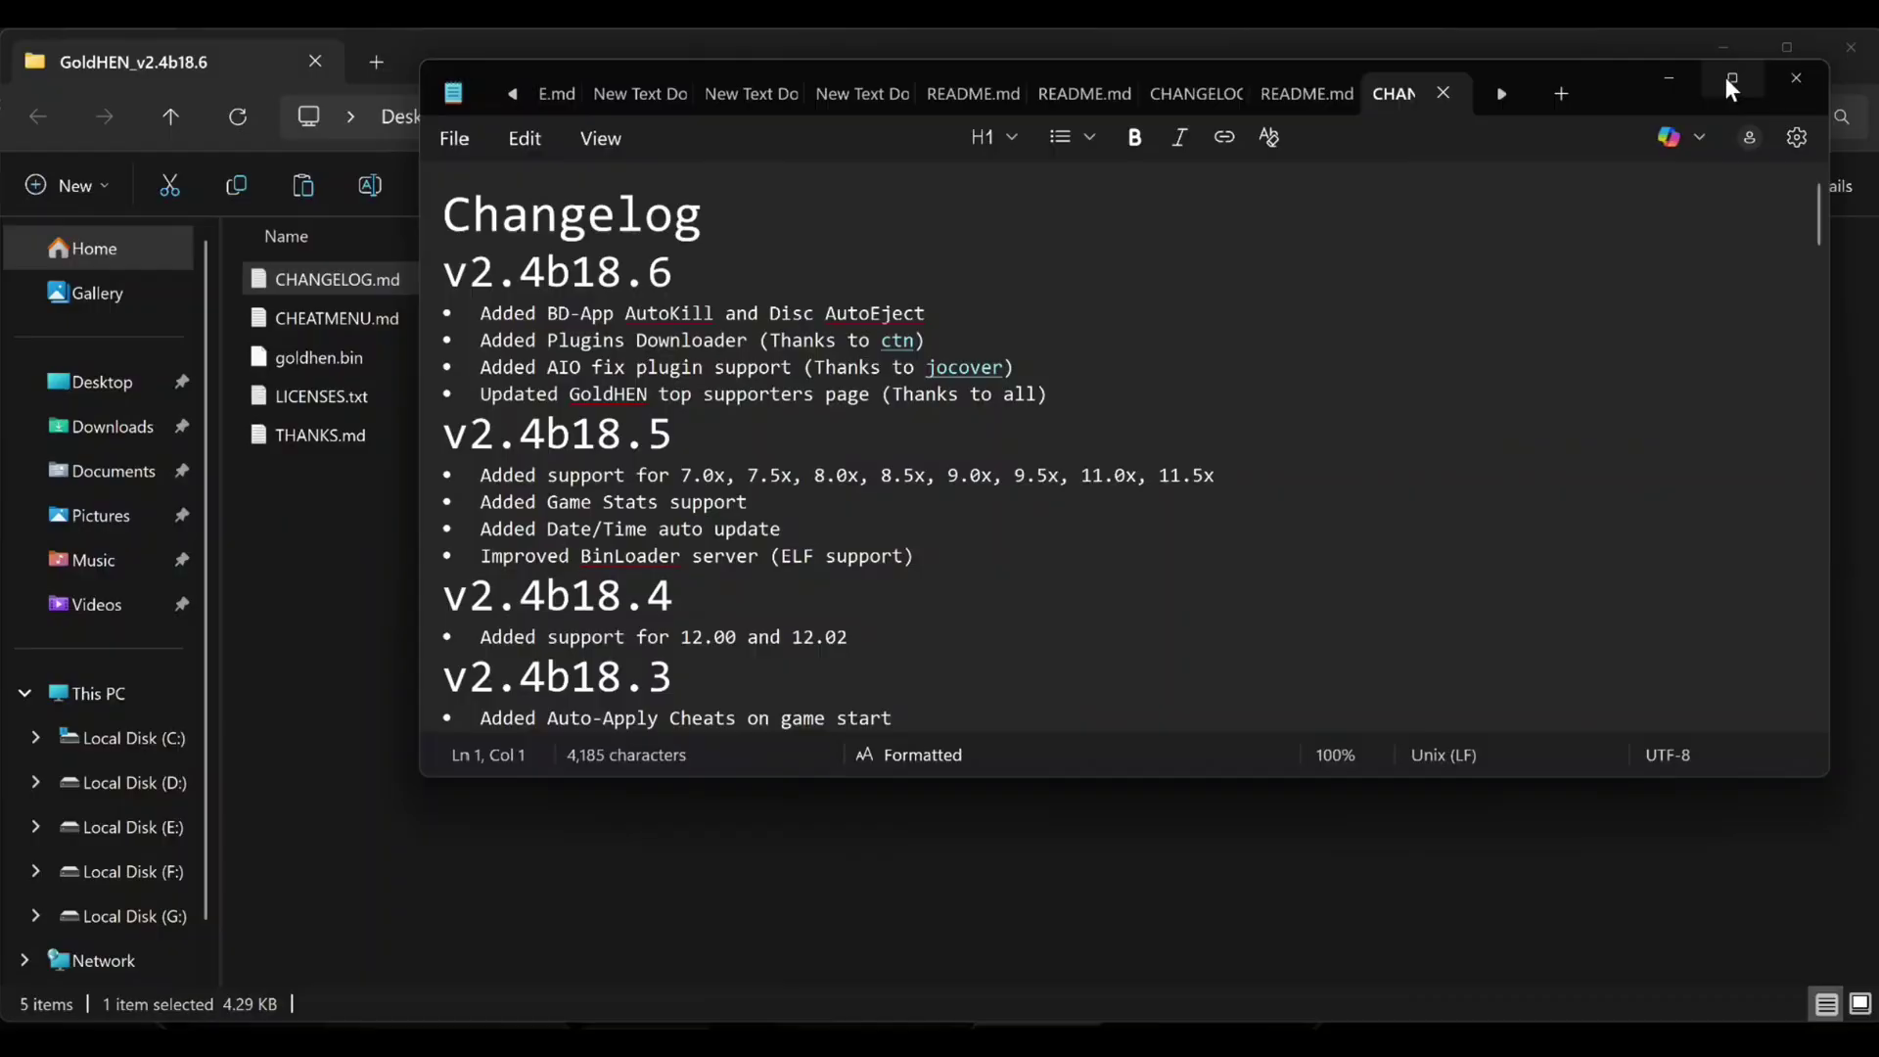
click(1729, 86)
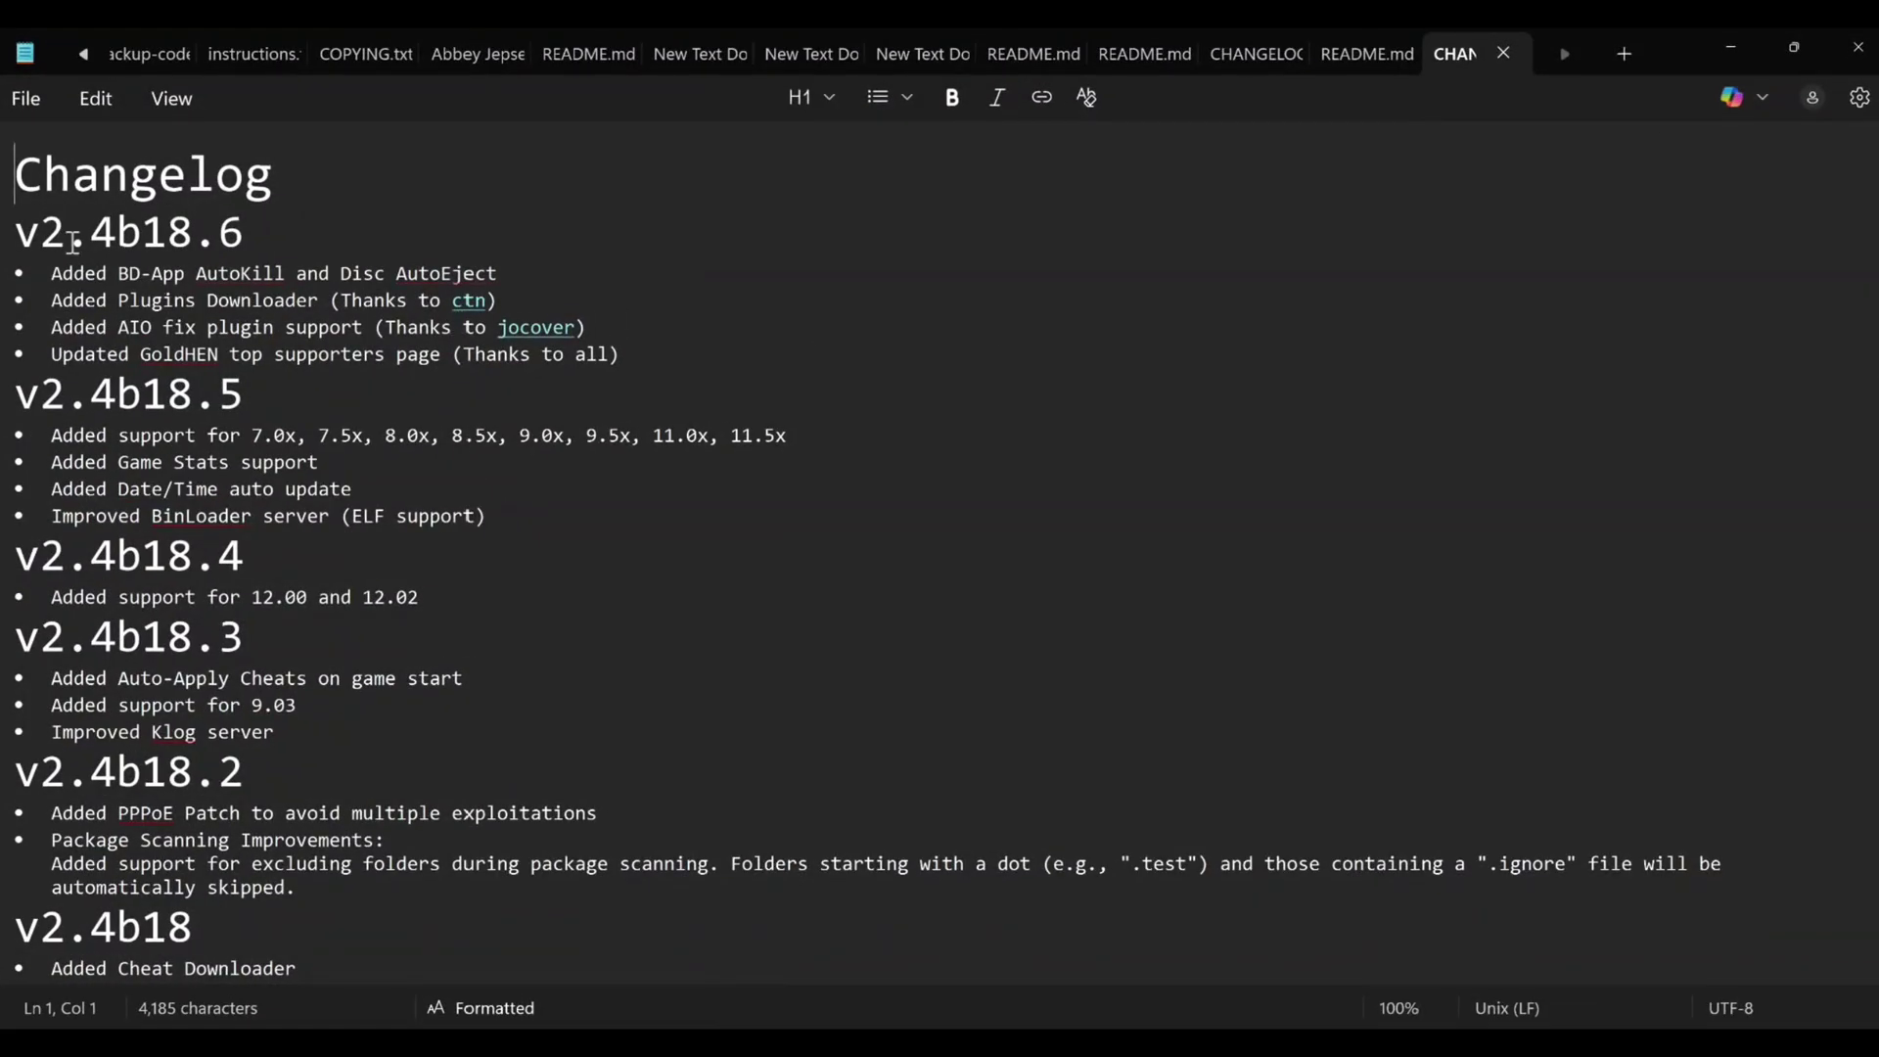
drag(18, 173, 646, 359)
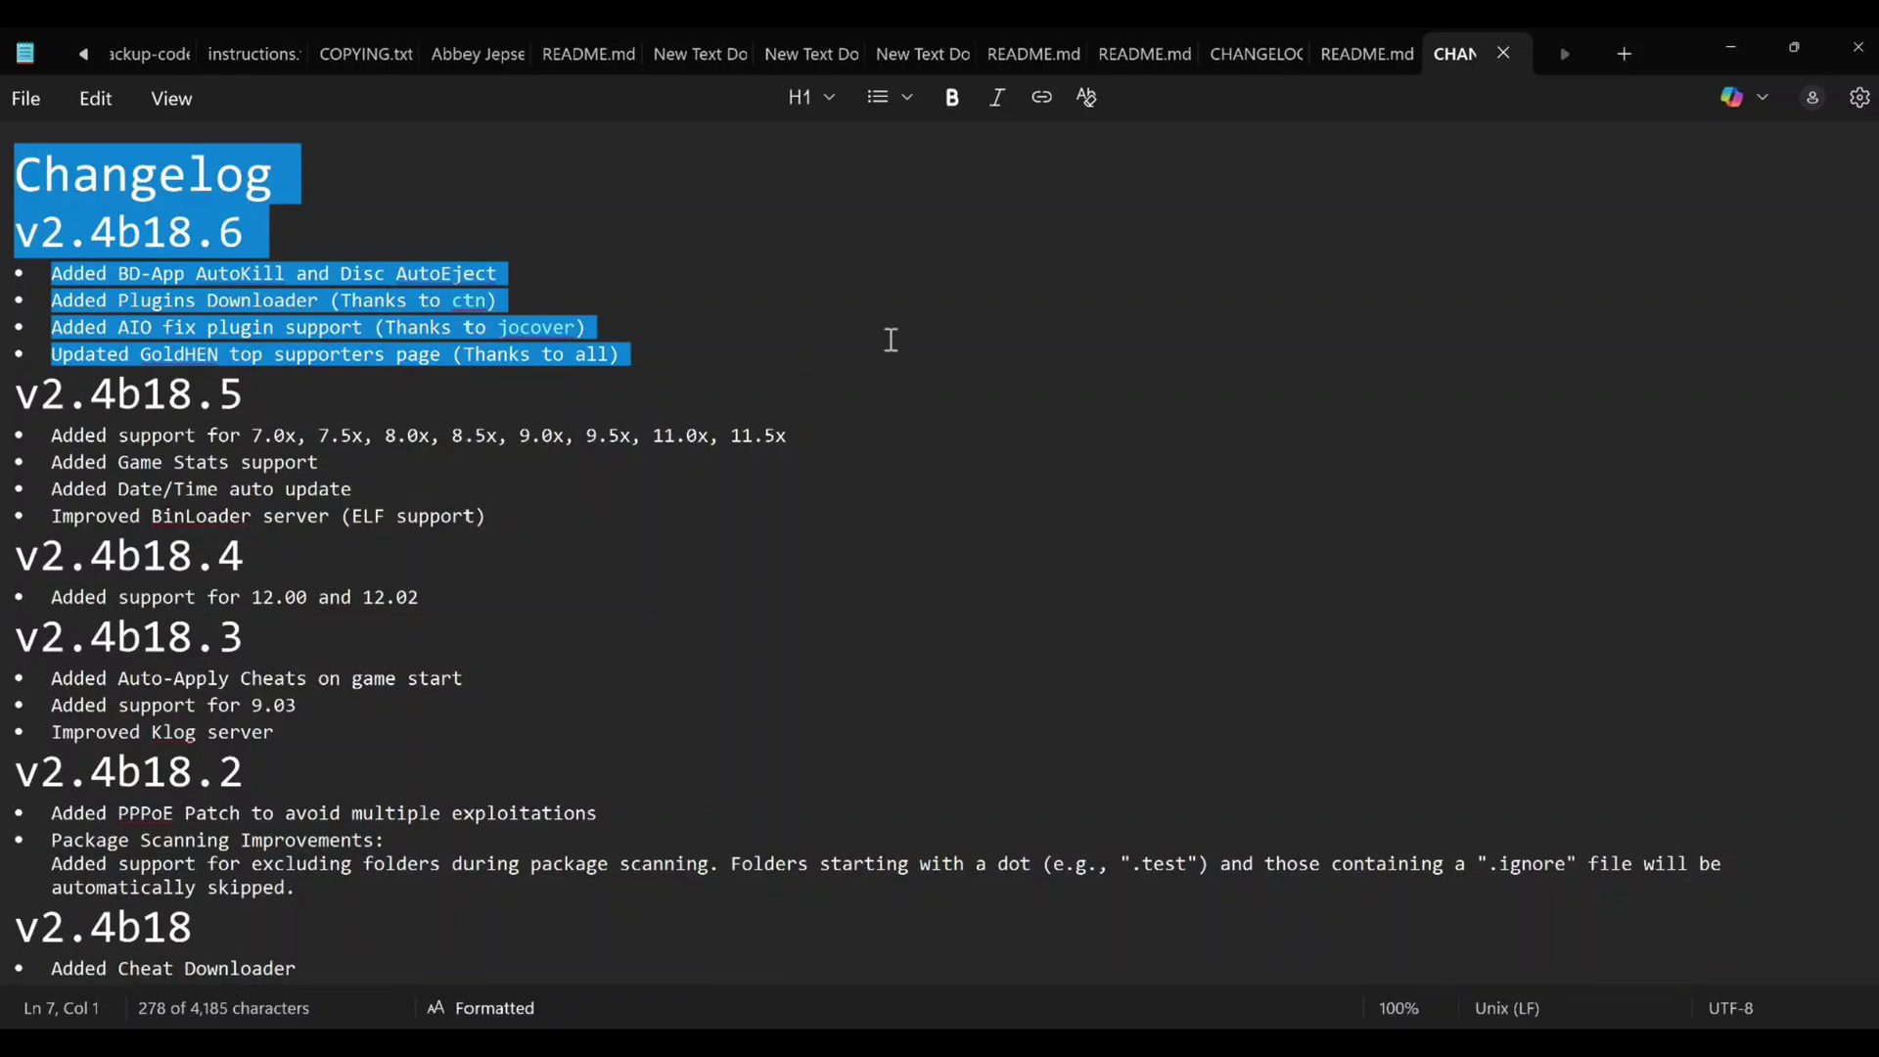
click(852, 316)
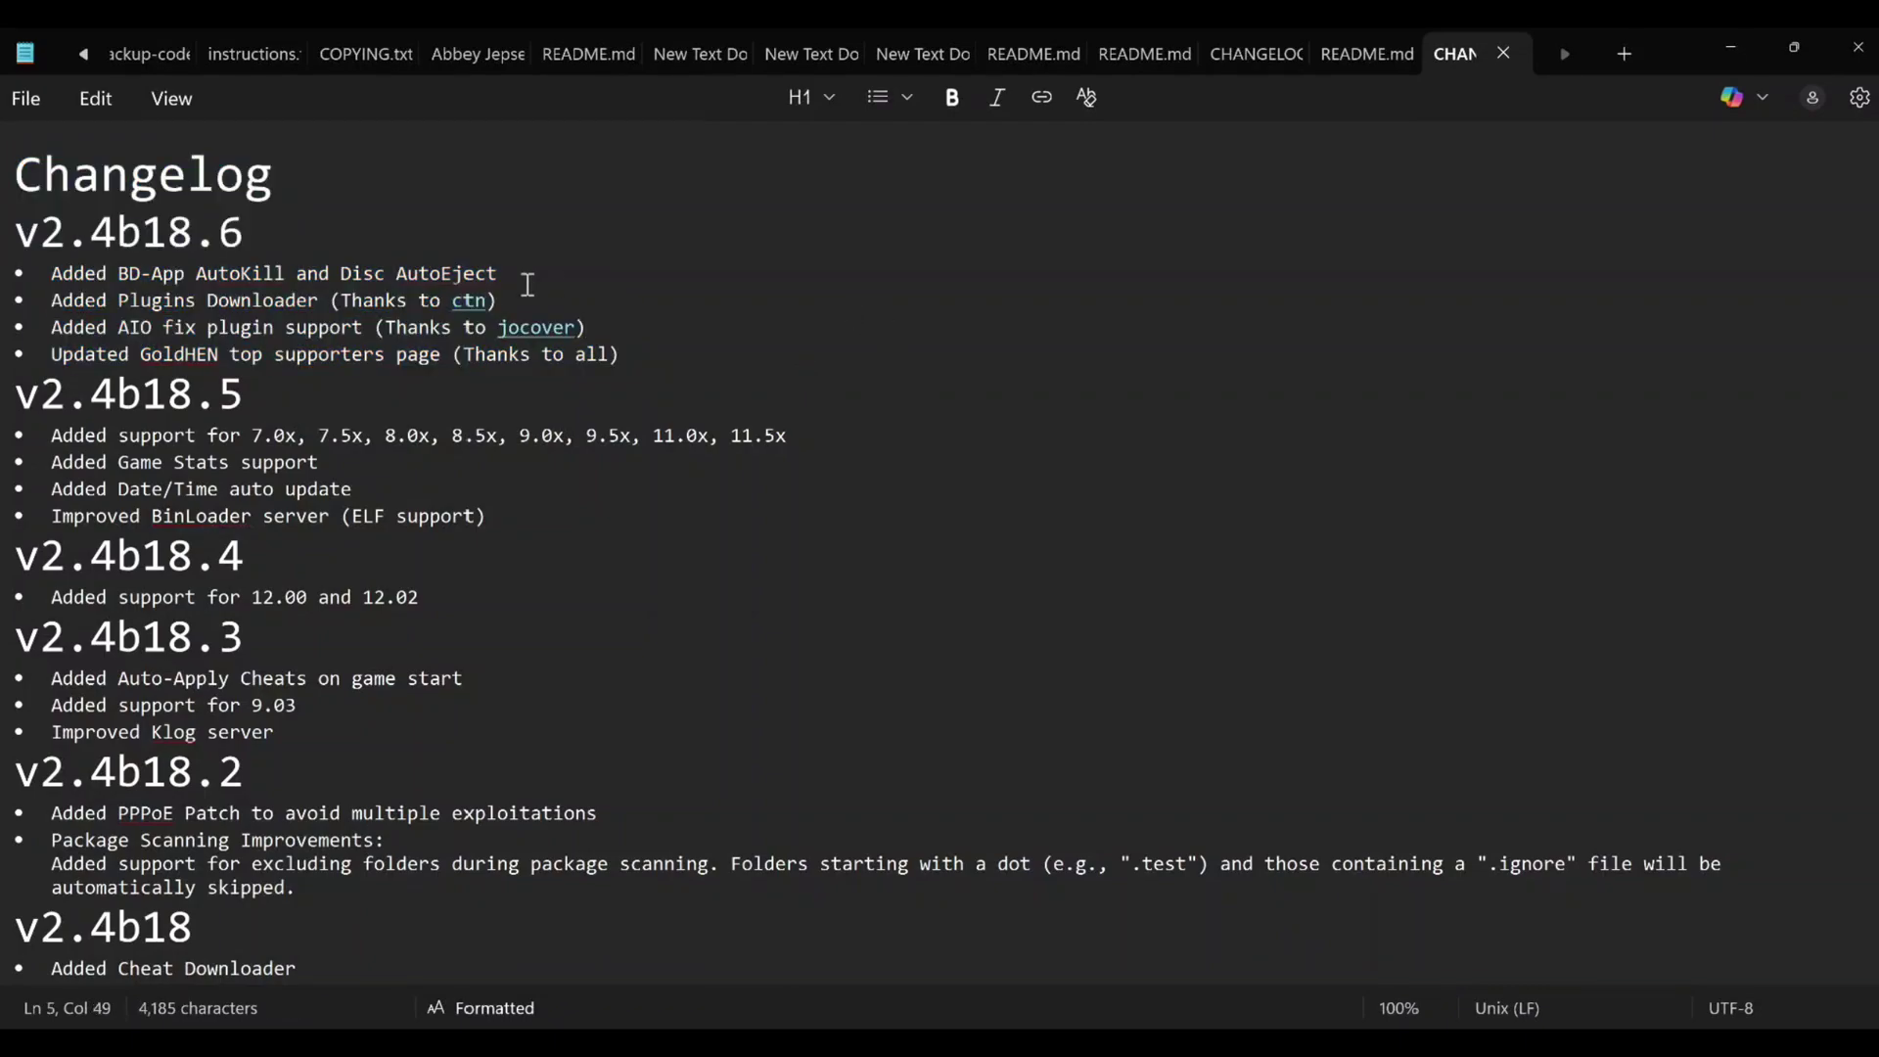
triple_click(53, 273)
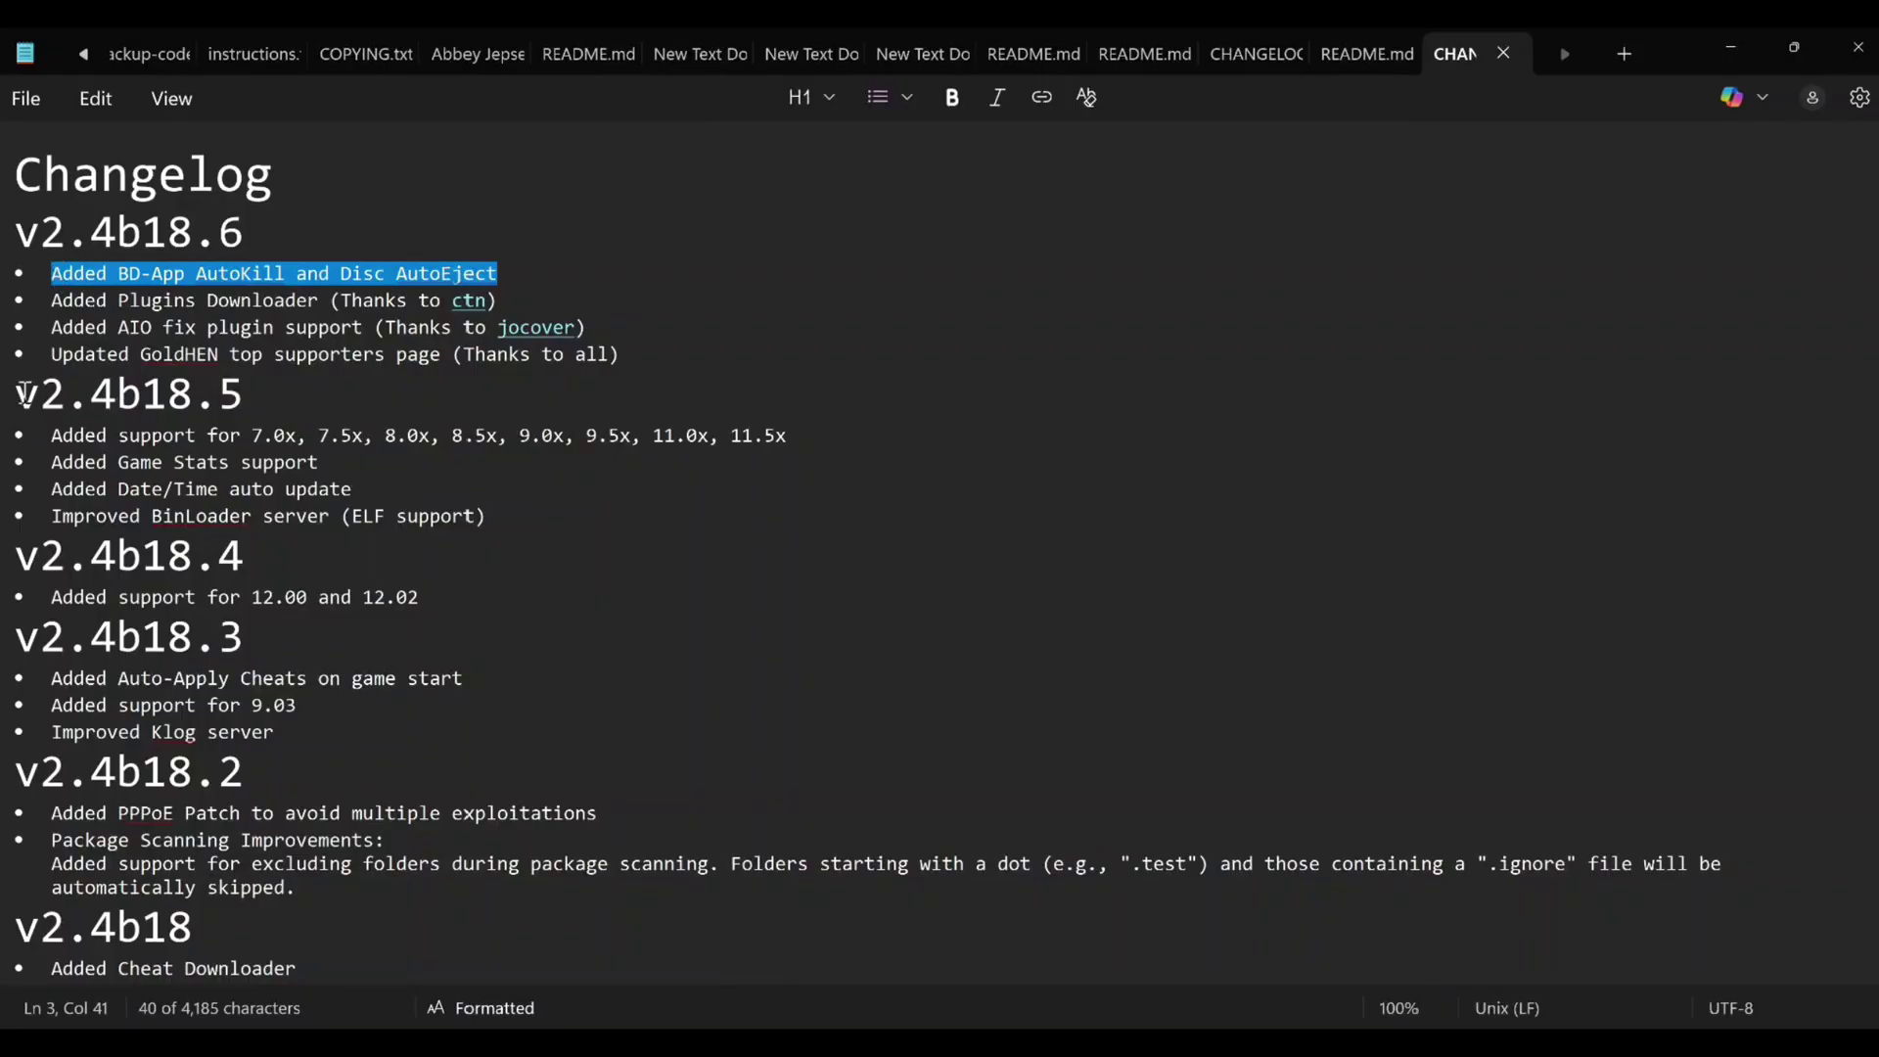
drag(15, 393, 342, 458)
drag(456, 486, 501, 512)
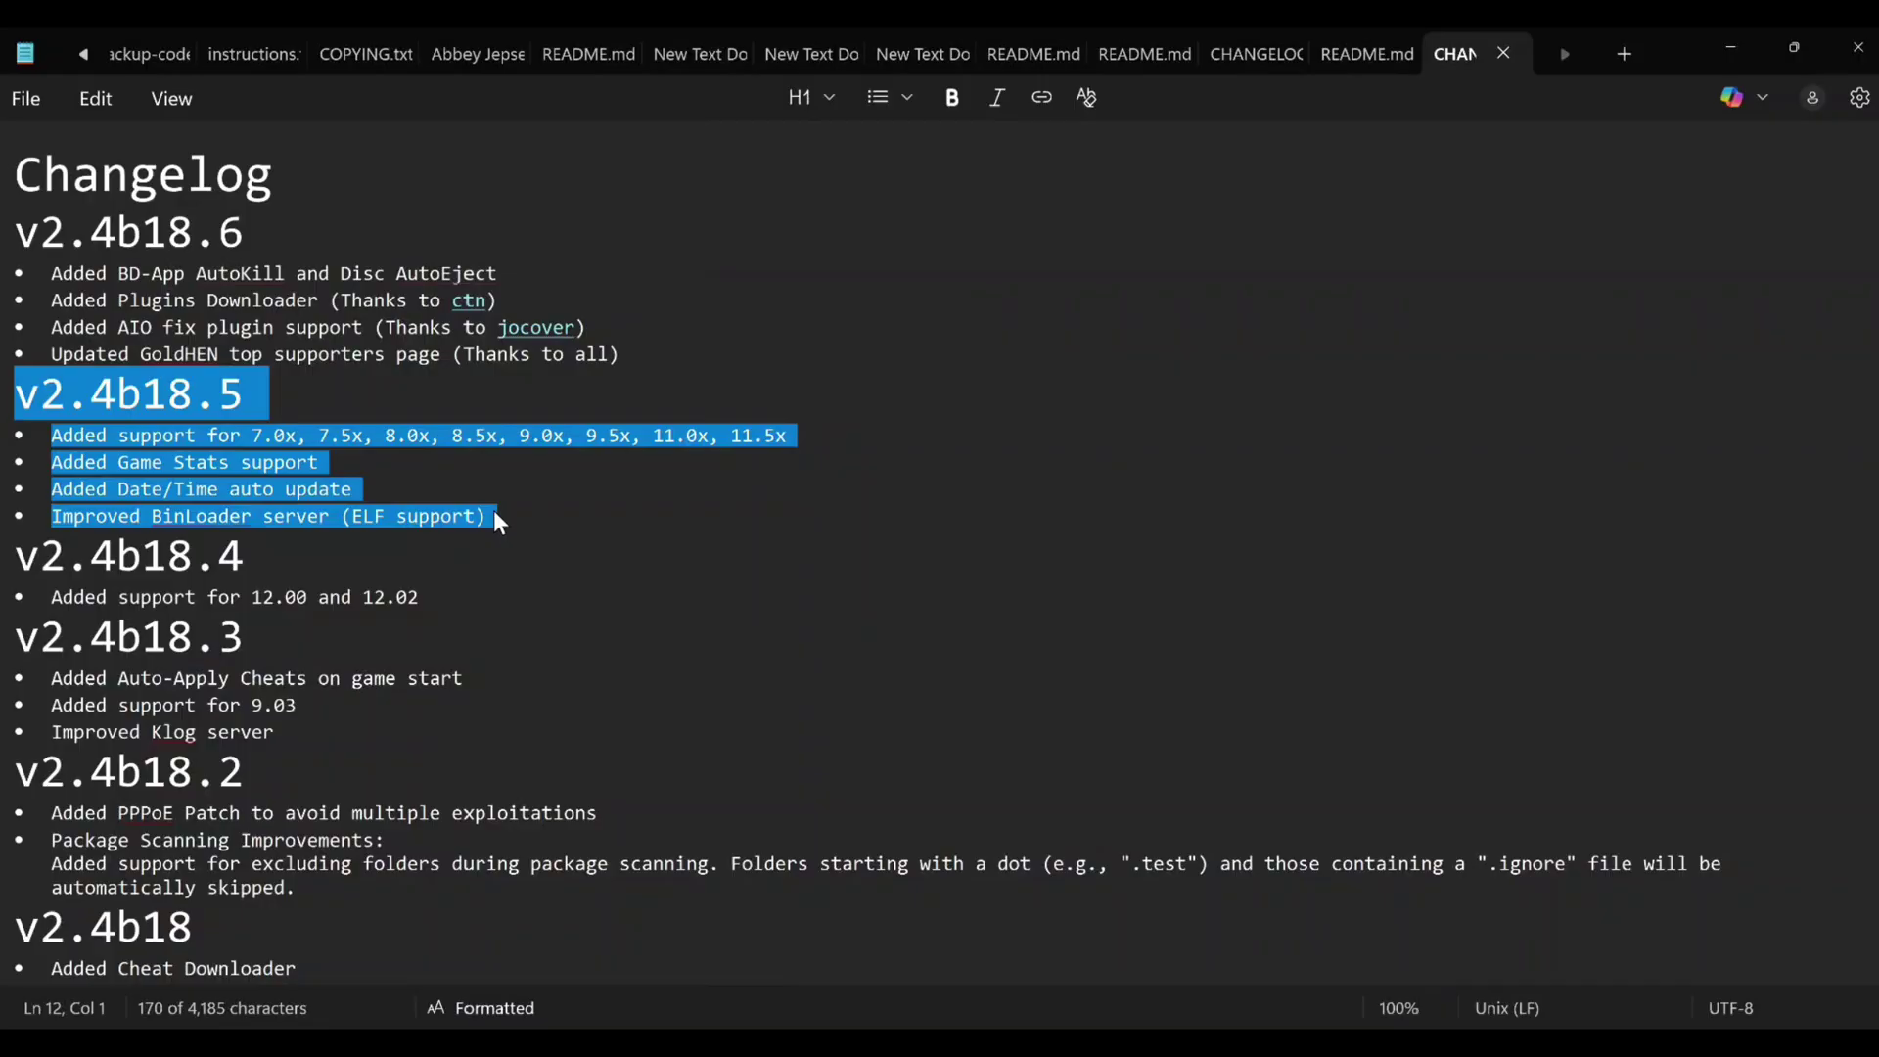
drag(423, 598, 29, 551)
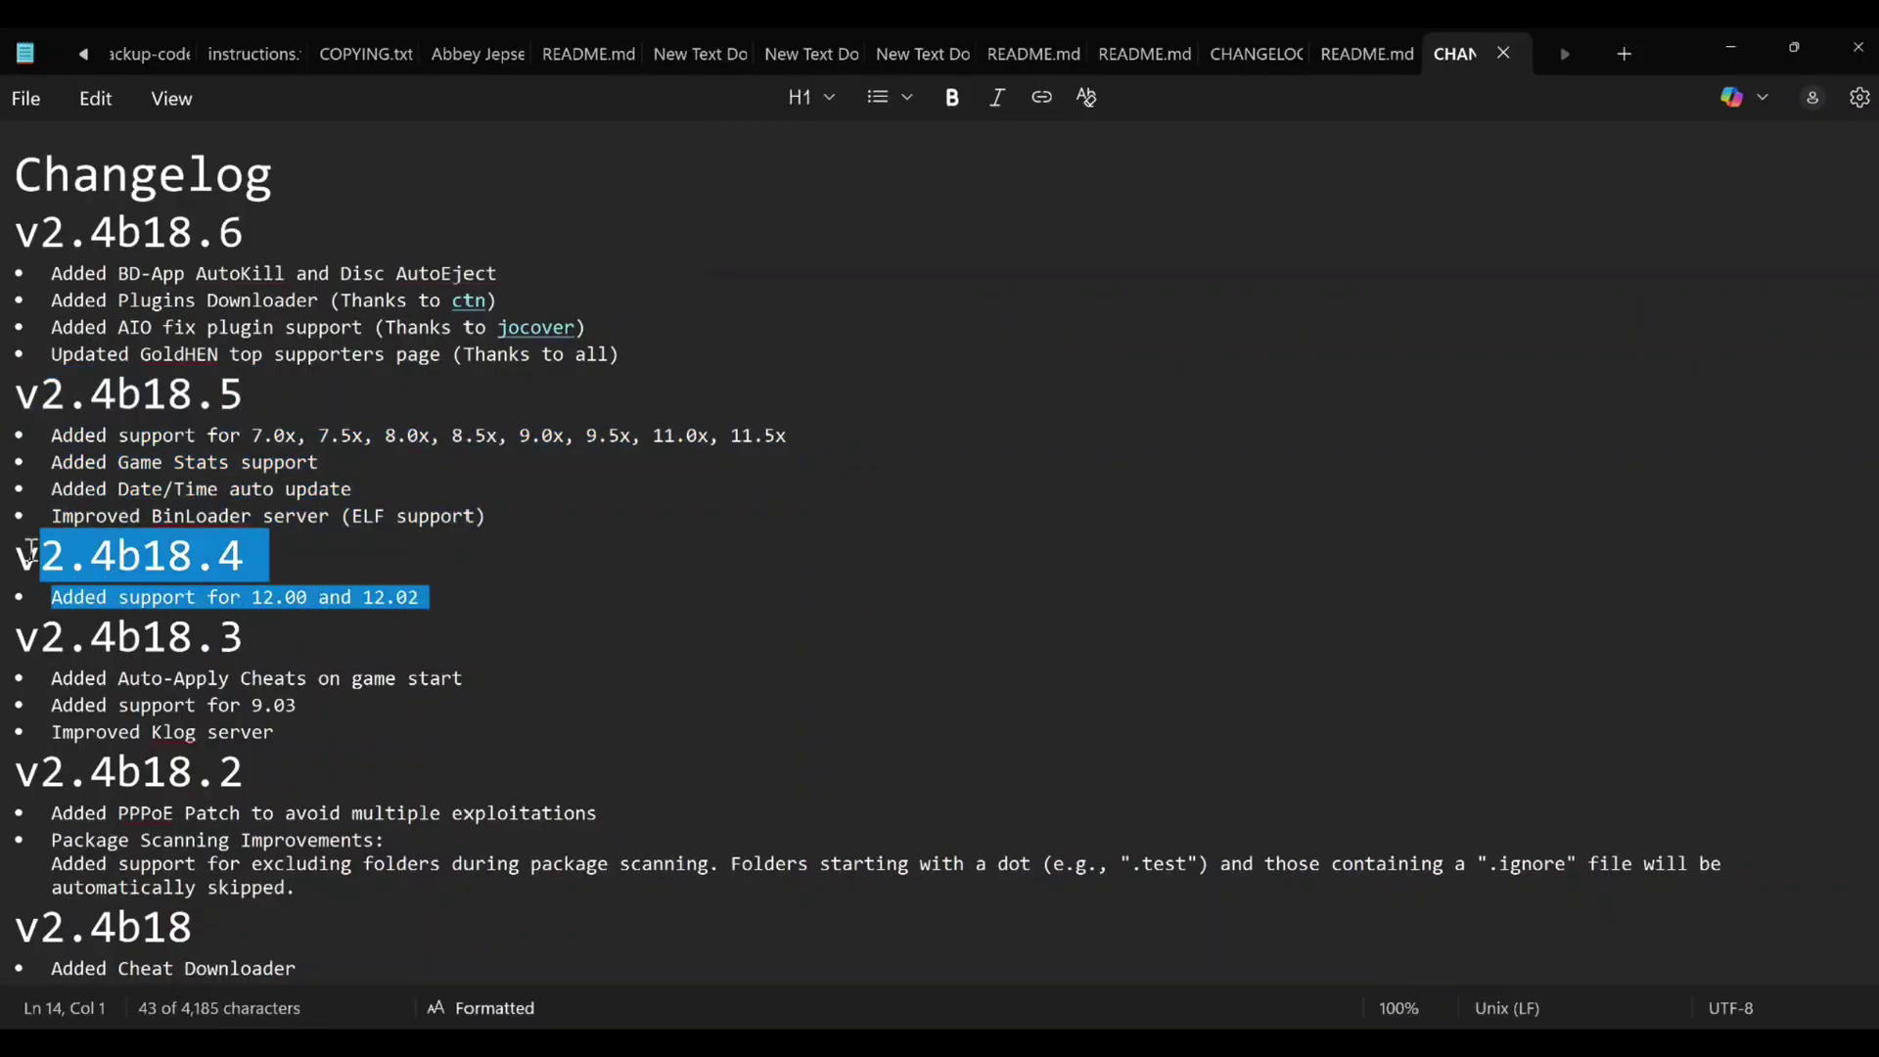
scroll(253, 669, down, 3)
scroll(579, 306, down, 2)
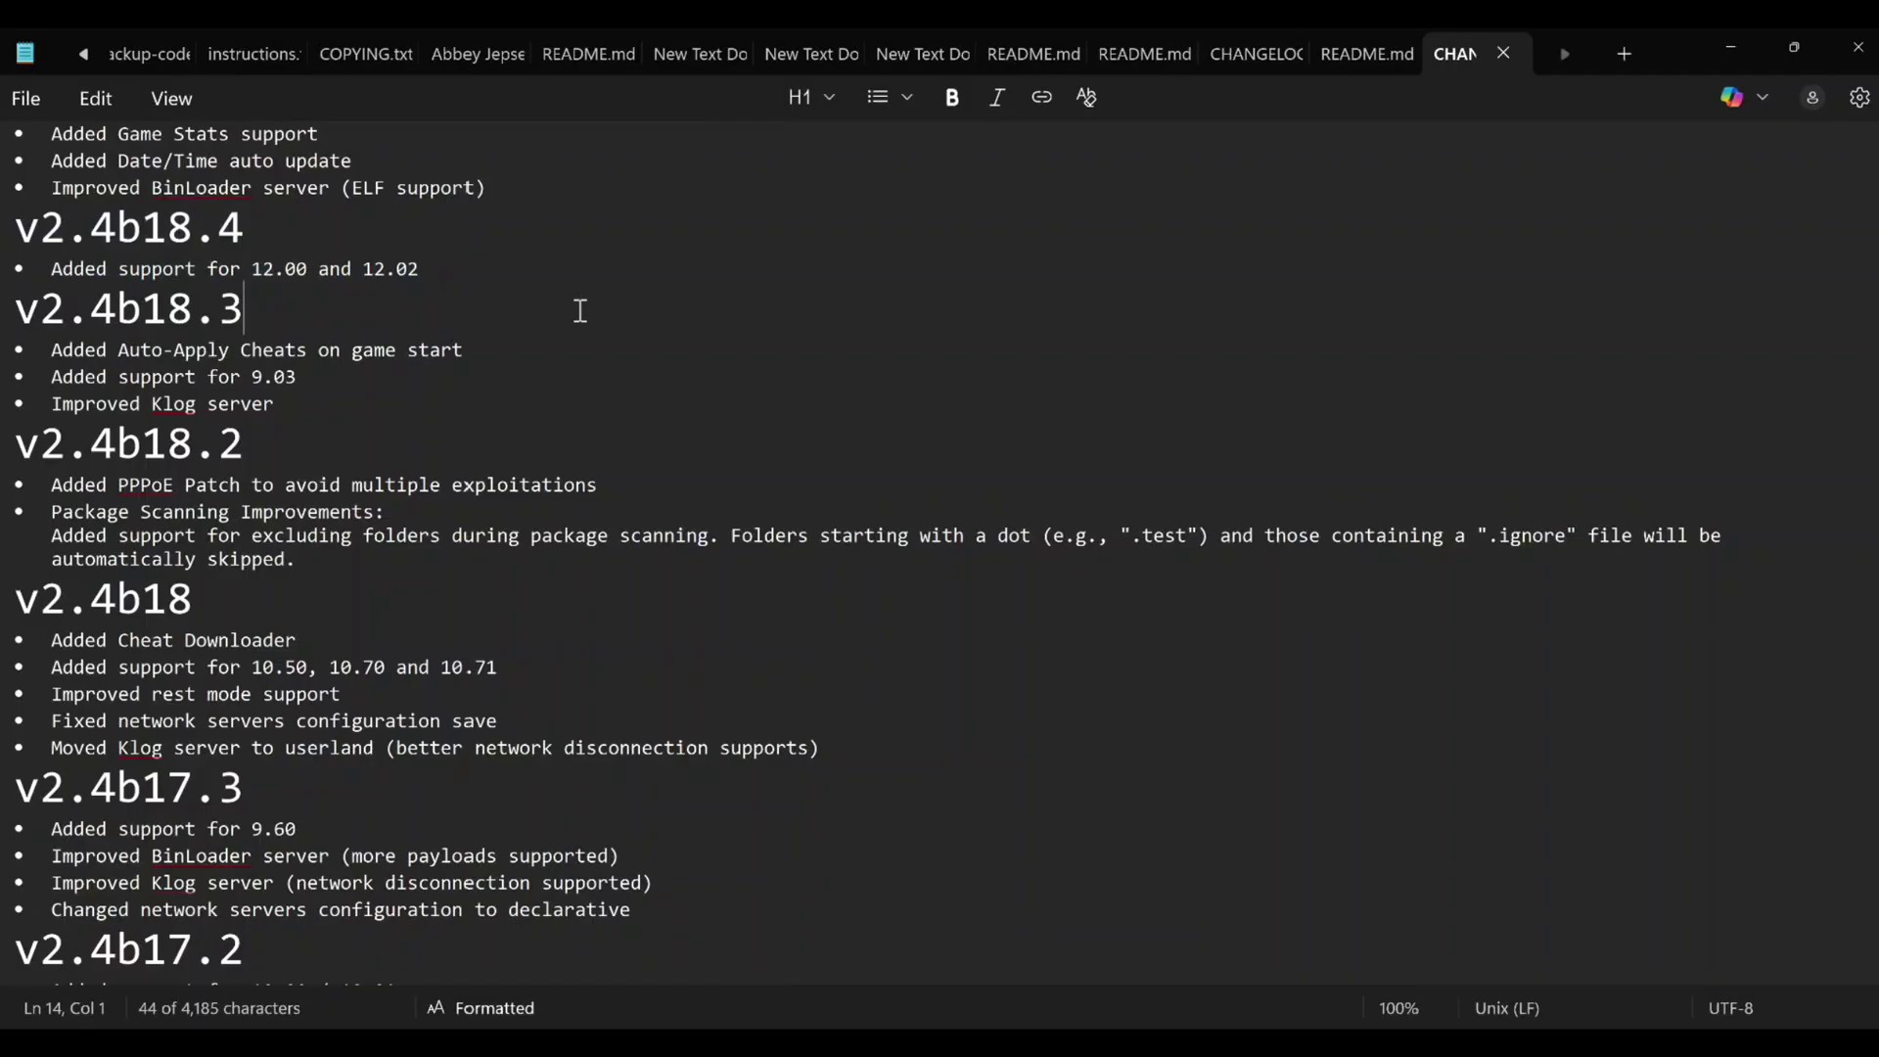
click(579, 305)
scroll(580, 339, down, 5)
scroll(597, 372, down, 5)
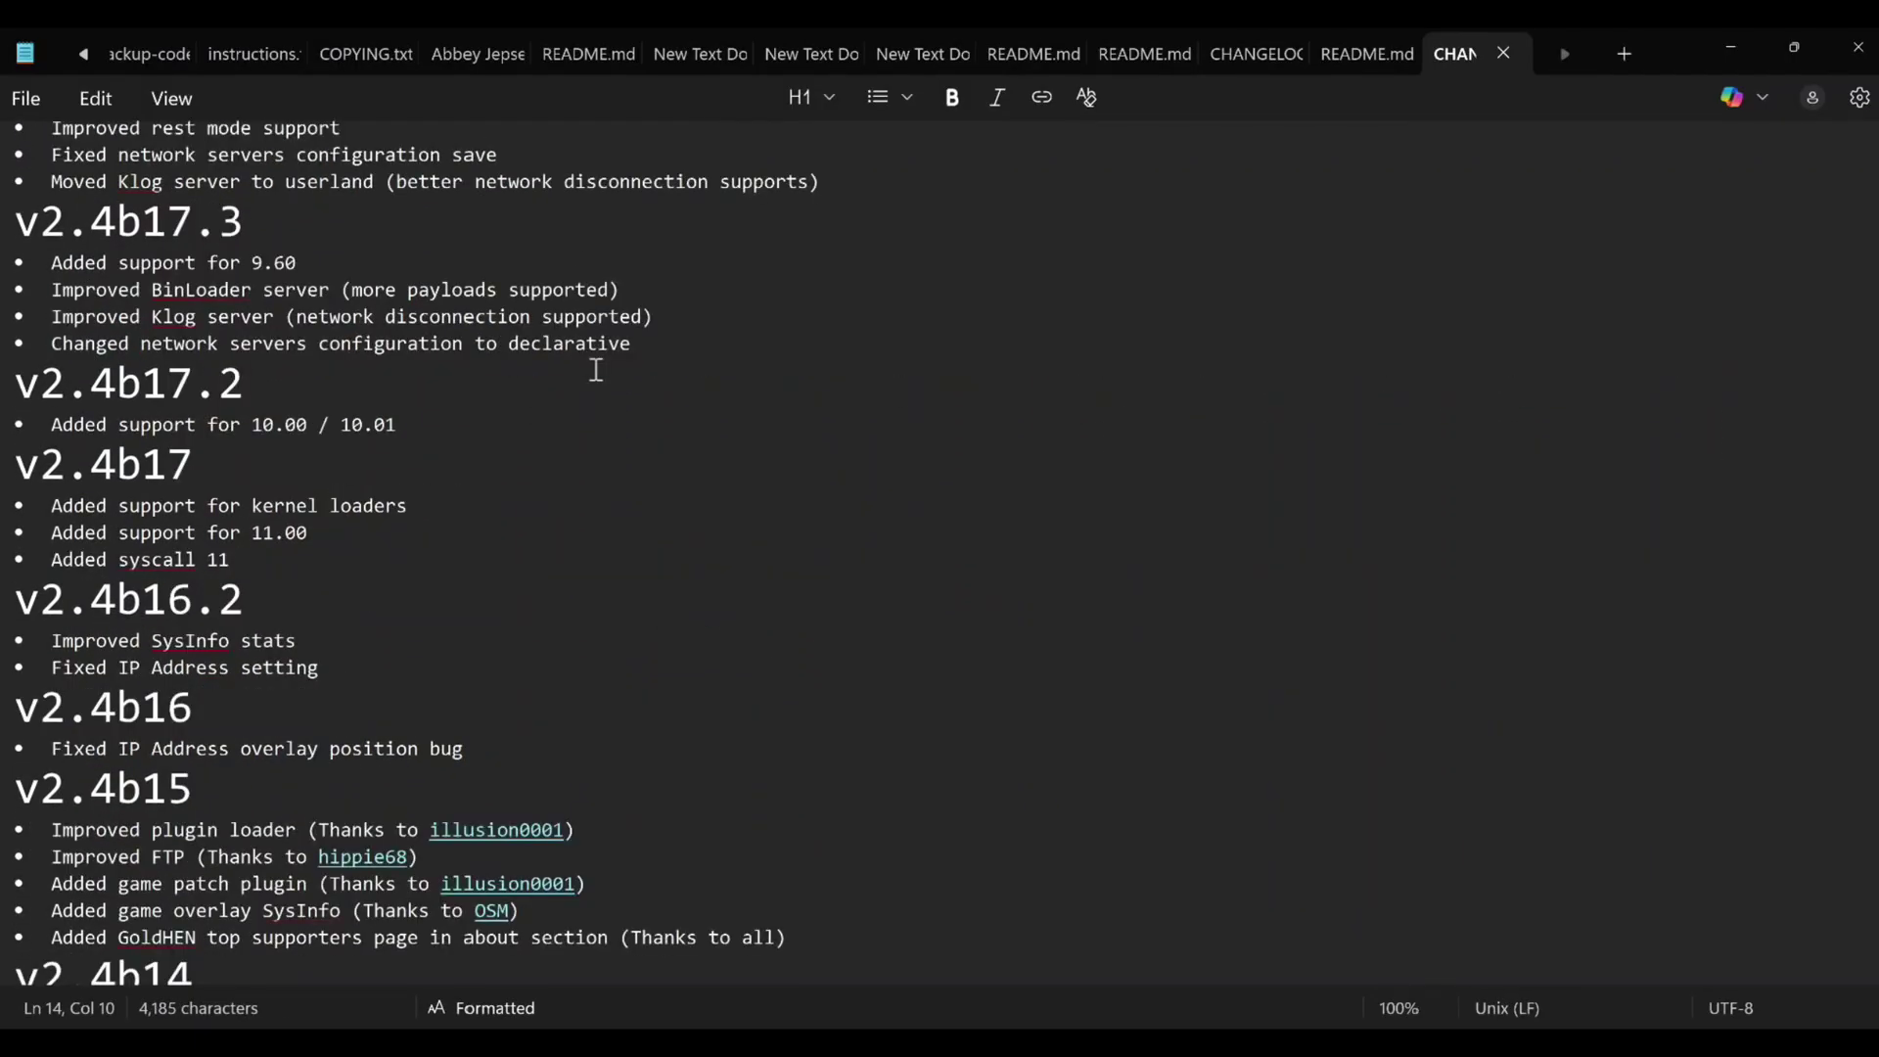
scroll(596, 372, down, 4)
scroll(596, 371, down, 4)
scroll(597, 372, down, 4)
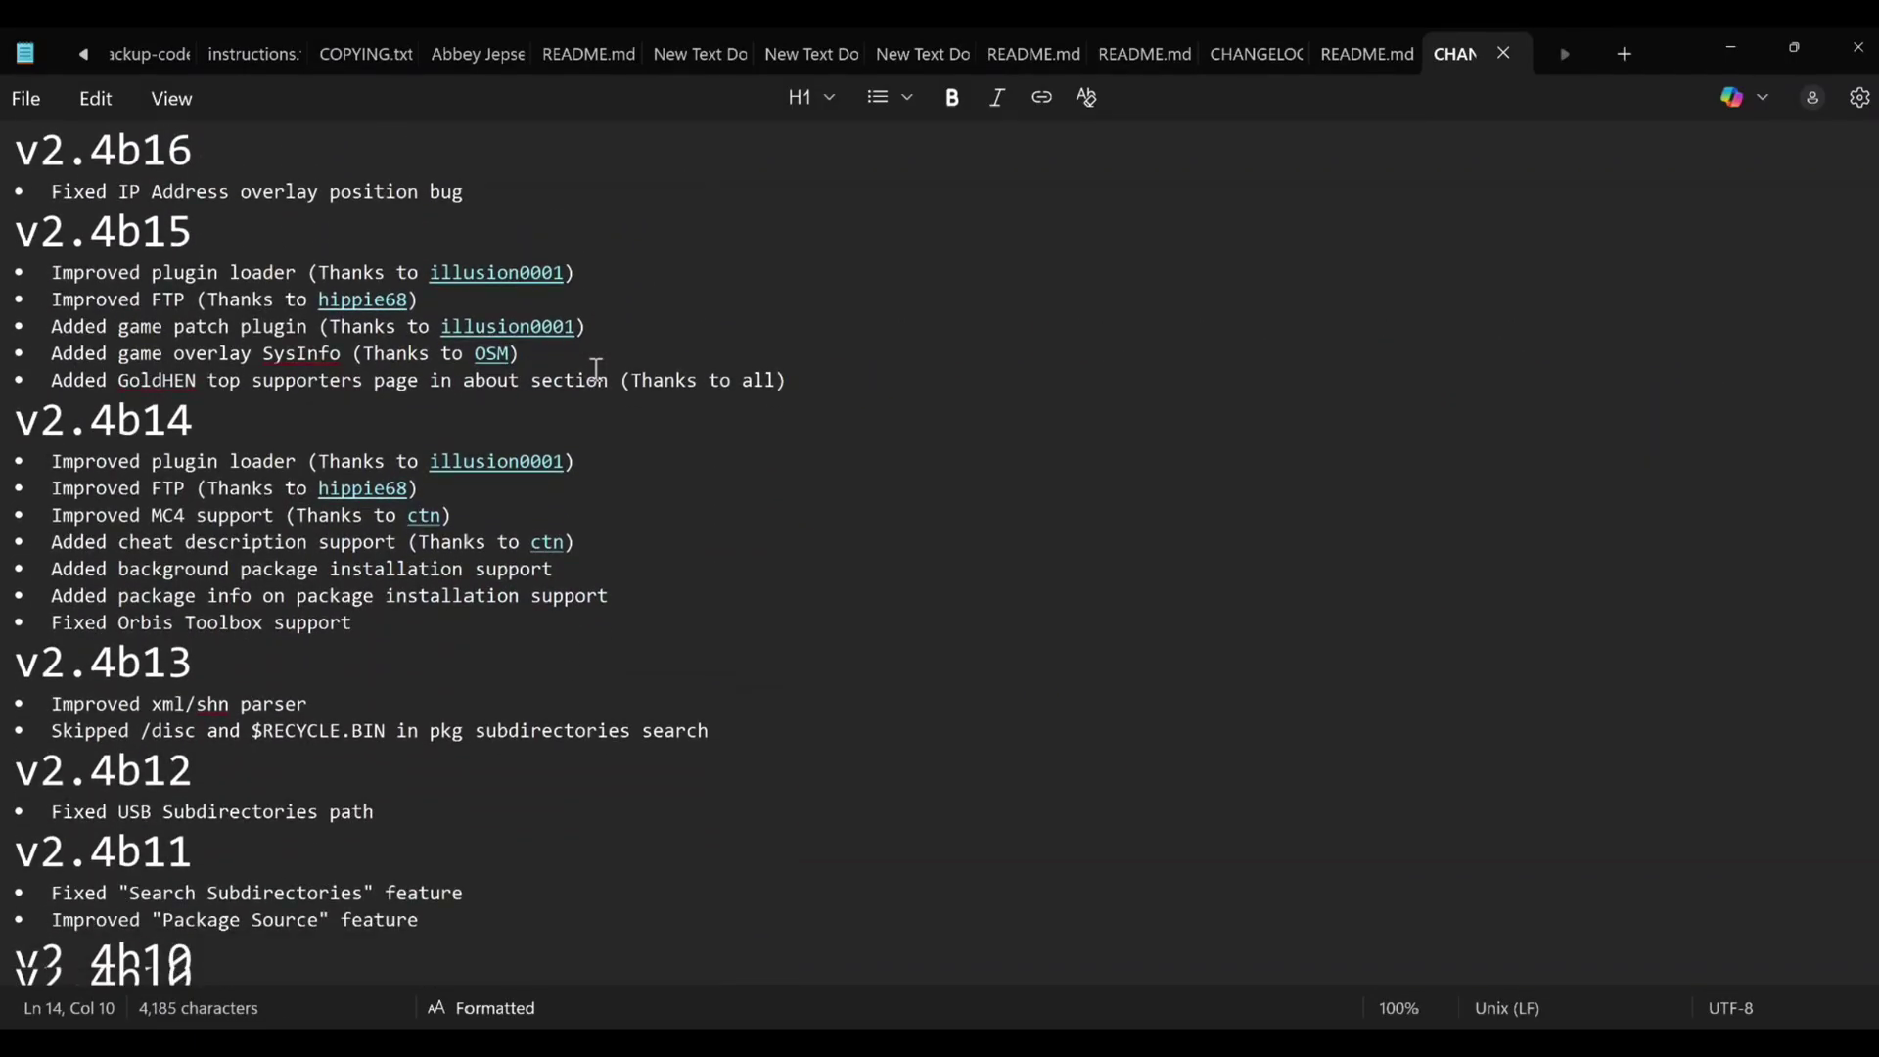
scroll(596, 372, down, 4)
scroll(596, 368, down, 3)
scroll(597, 369, down, 4)
scroll(596, 368, down, 4)
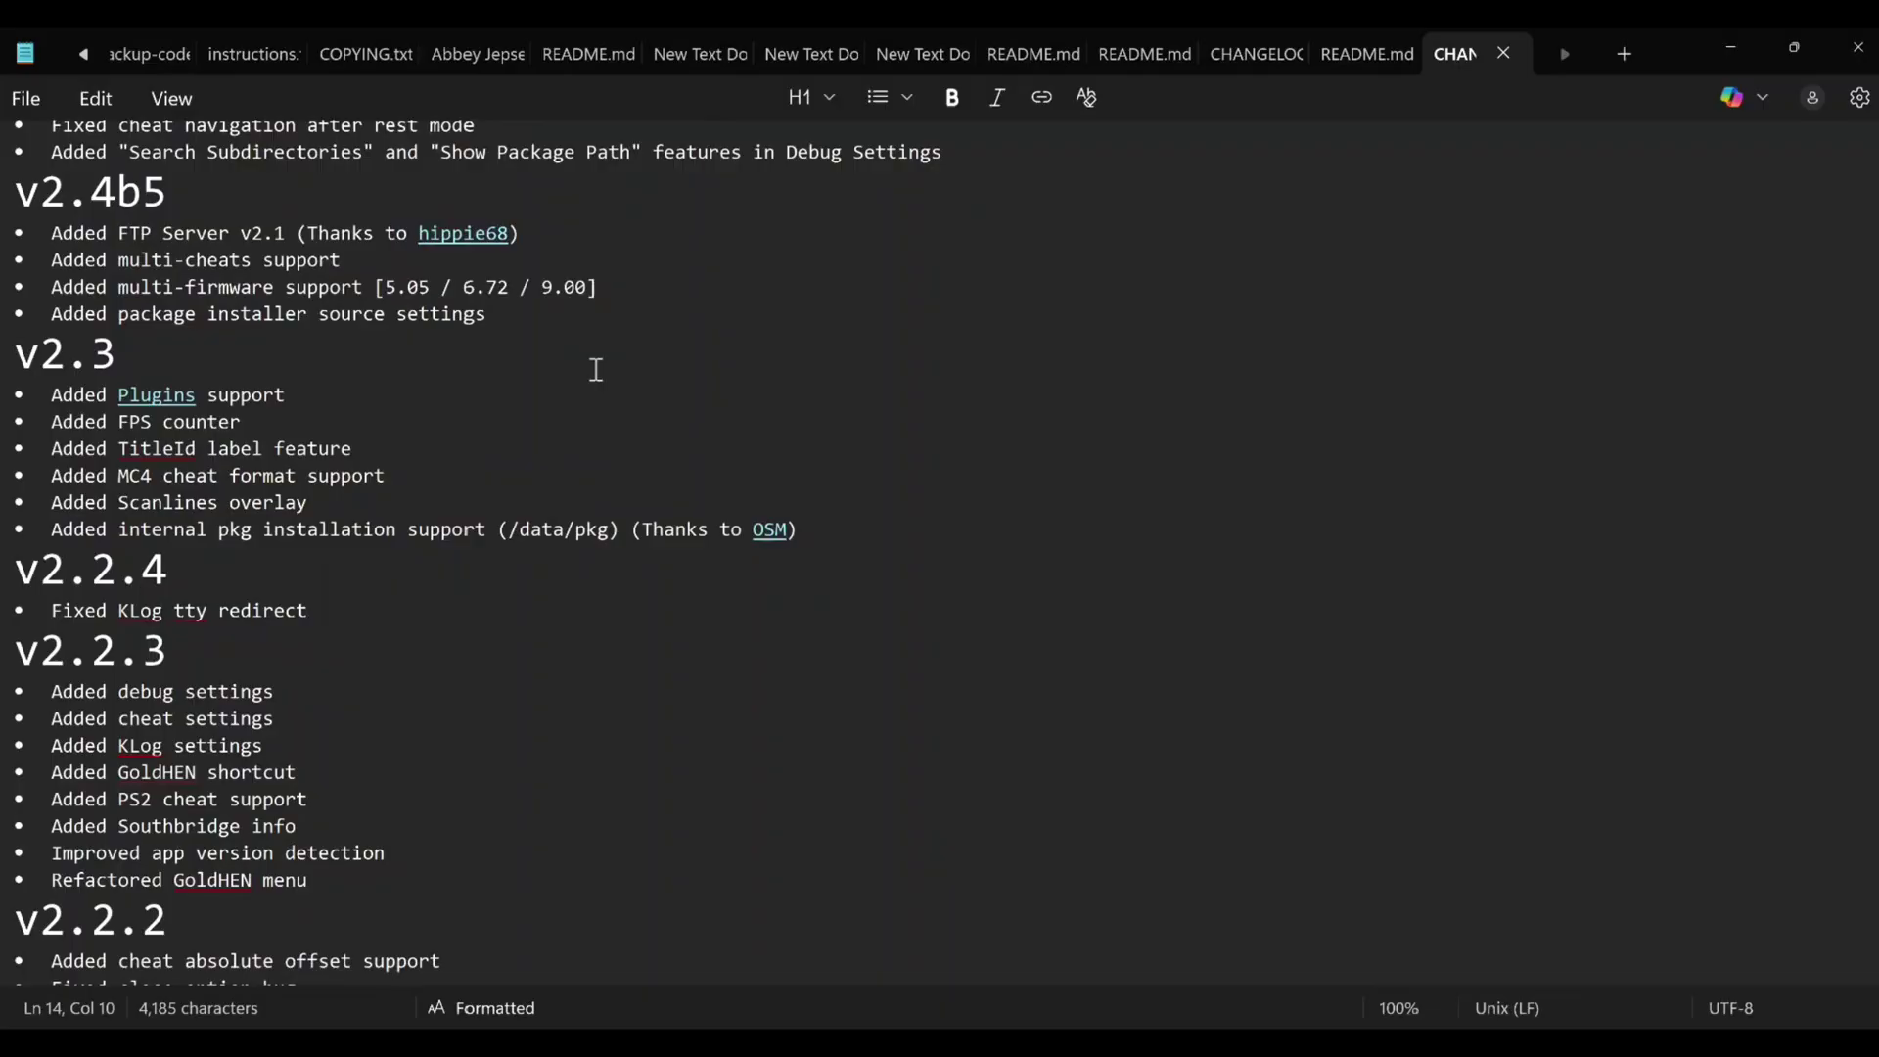
scroll(596, 369, down, 3)
scroll(596, 369, down, 3)
scroll(596, 369, down, 2)
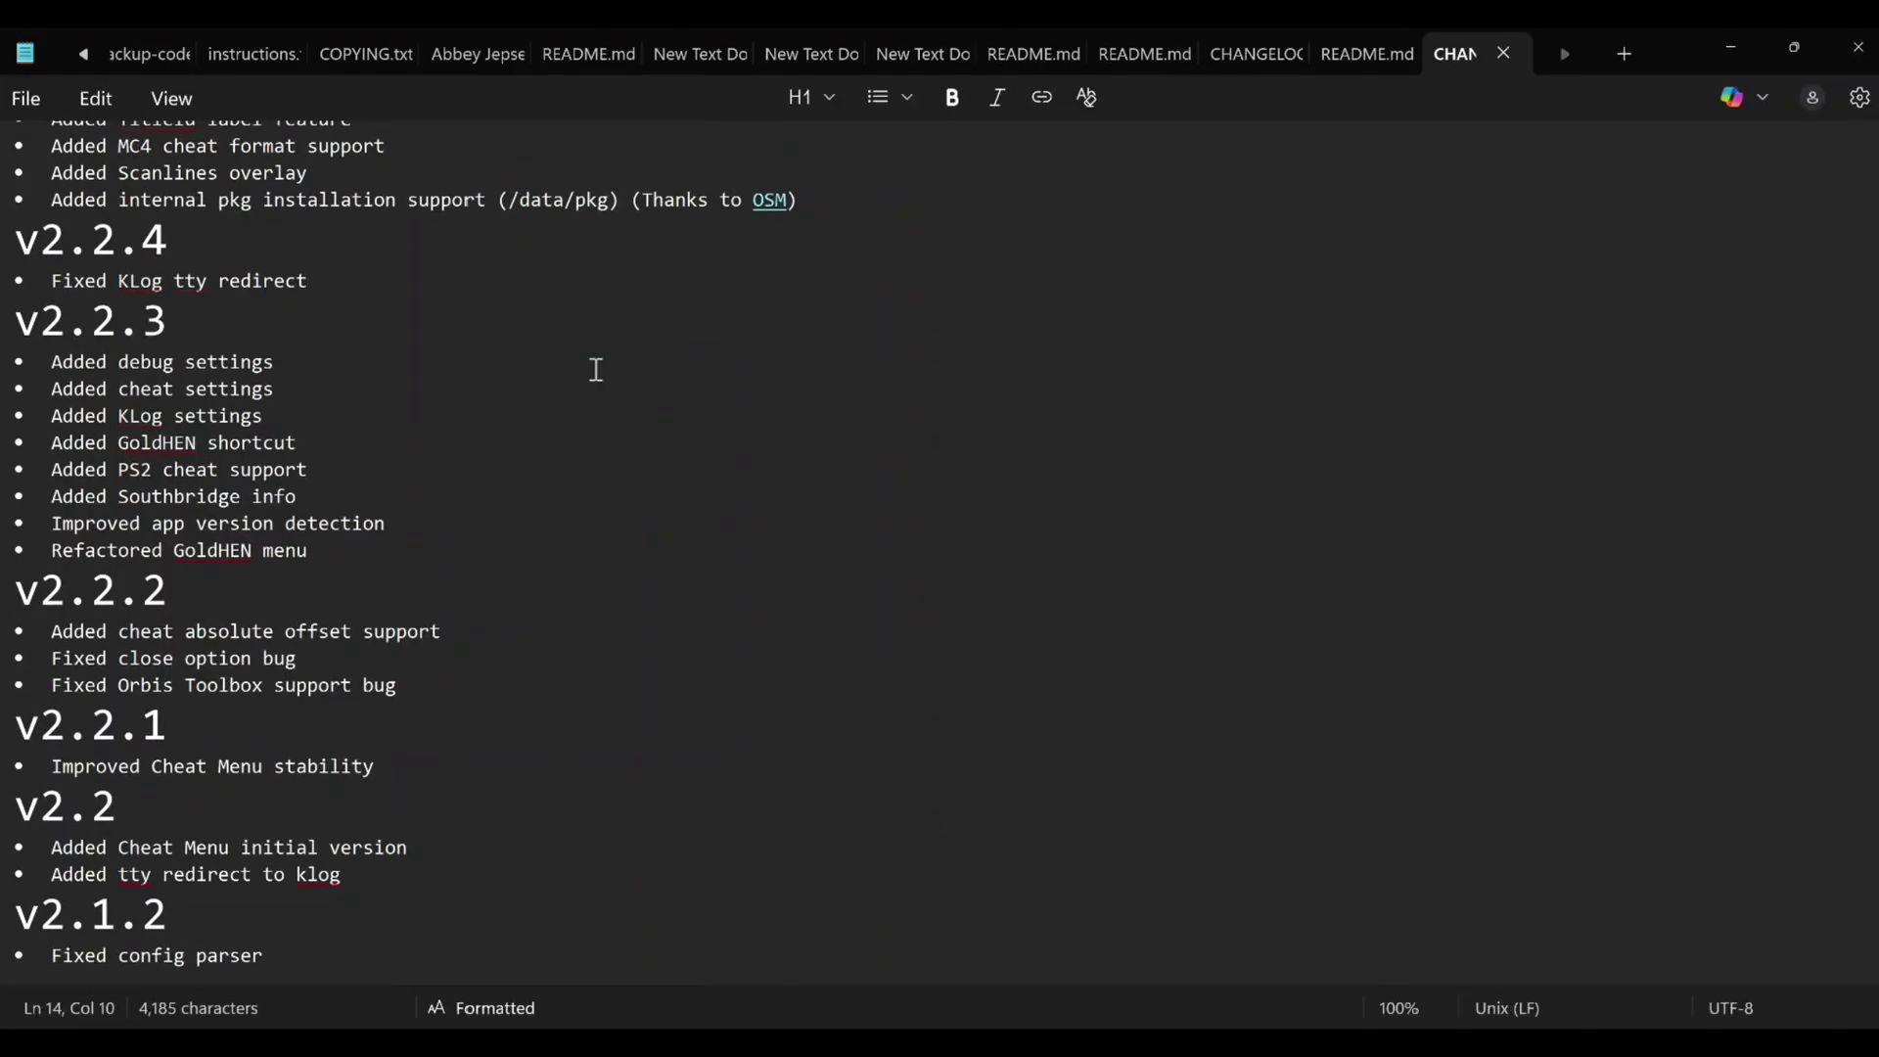
scroll(596, 369, down, 2)
scroll(597, 369, down, 2)
scroll(597, 369, down, 2)
scroll(597, 369, down, 2)
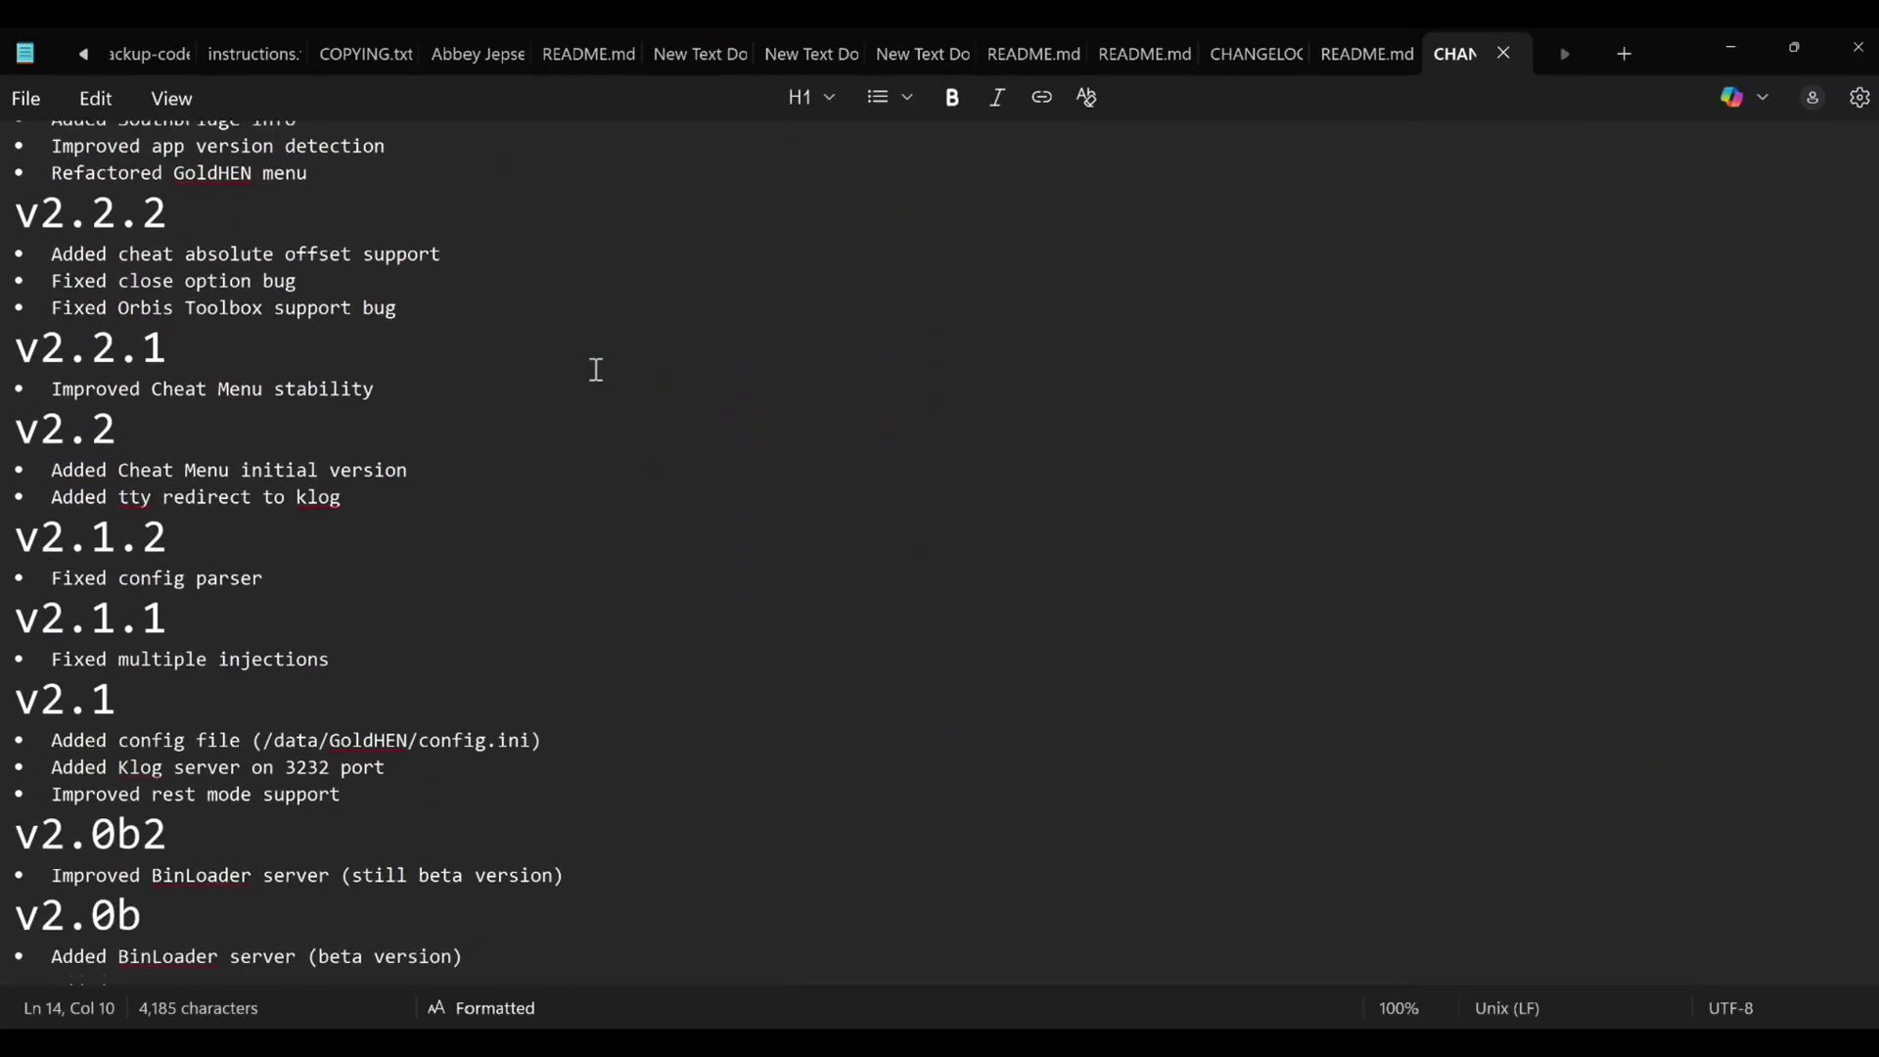
scroll(596, 369, down, 2)
scroll(596, 368, down, 2)
scroll(596, 369, down, 2)
scroll(596, 369, down, 1)
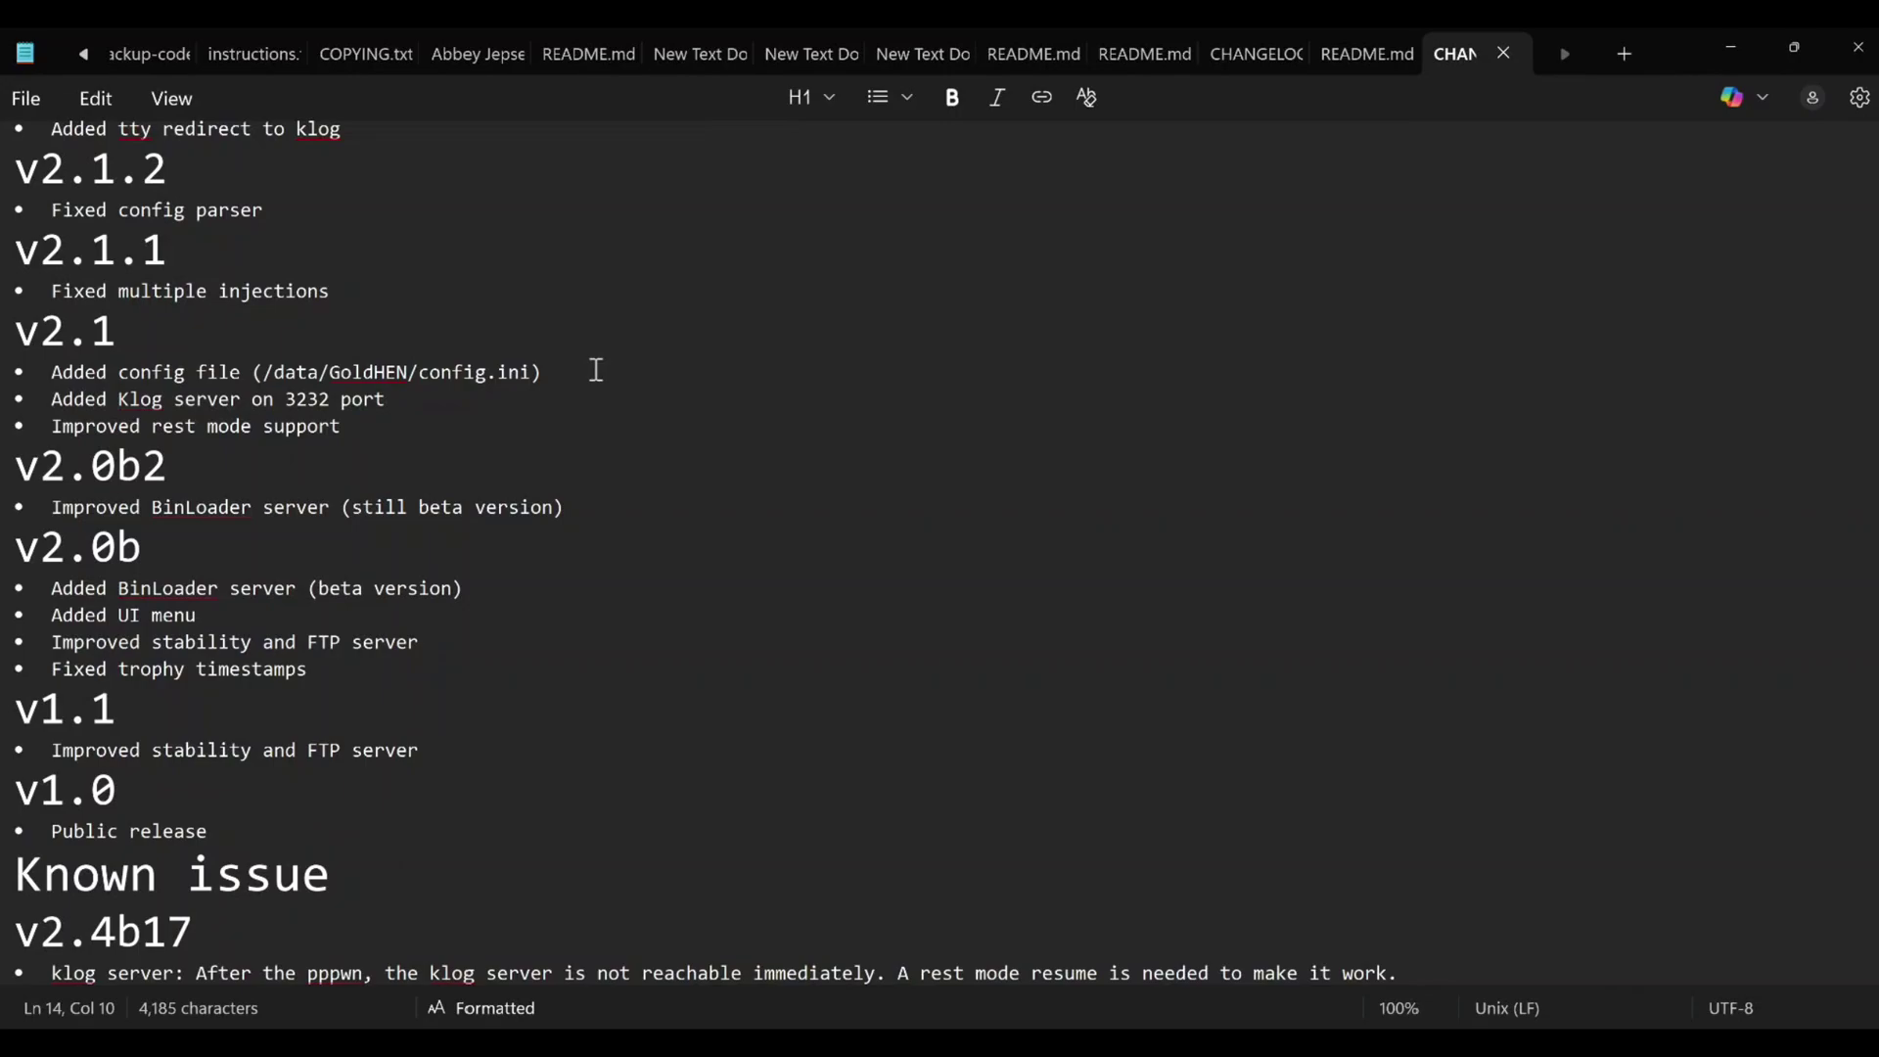
Close Notepad, copy goldhen.bin, and open This PC to find the PS4 (H:) drive
click(1858, 53)
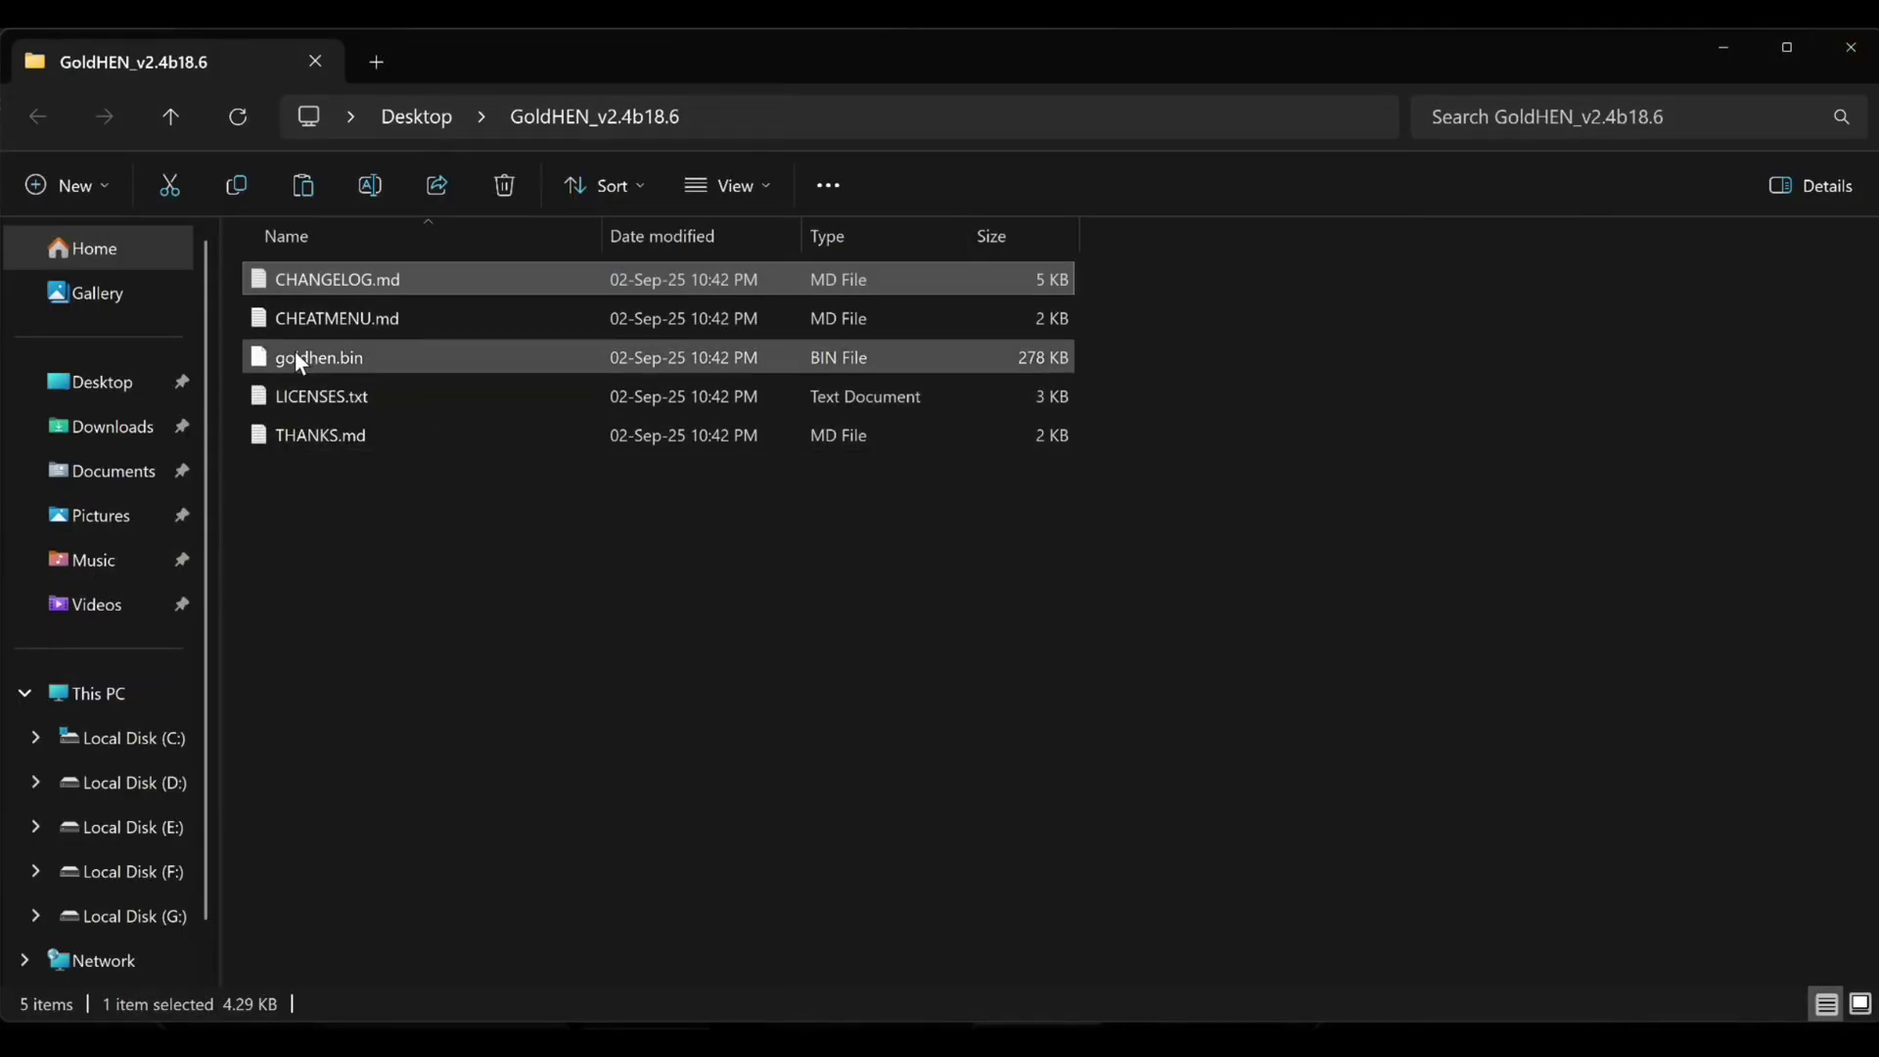
click(293, 349)
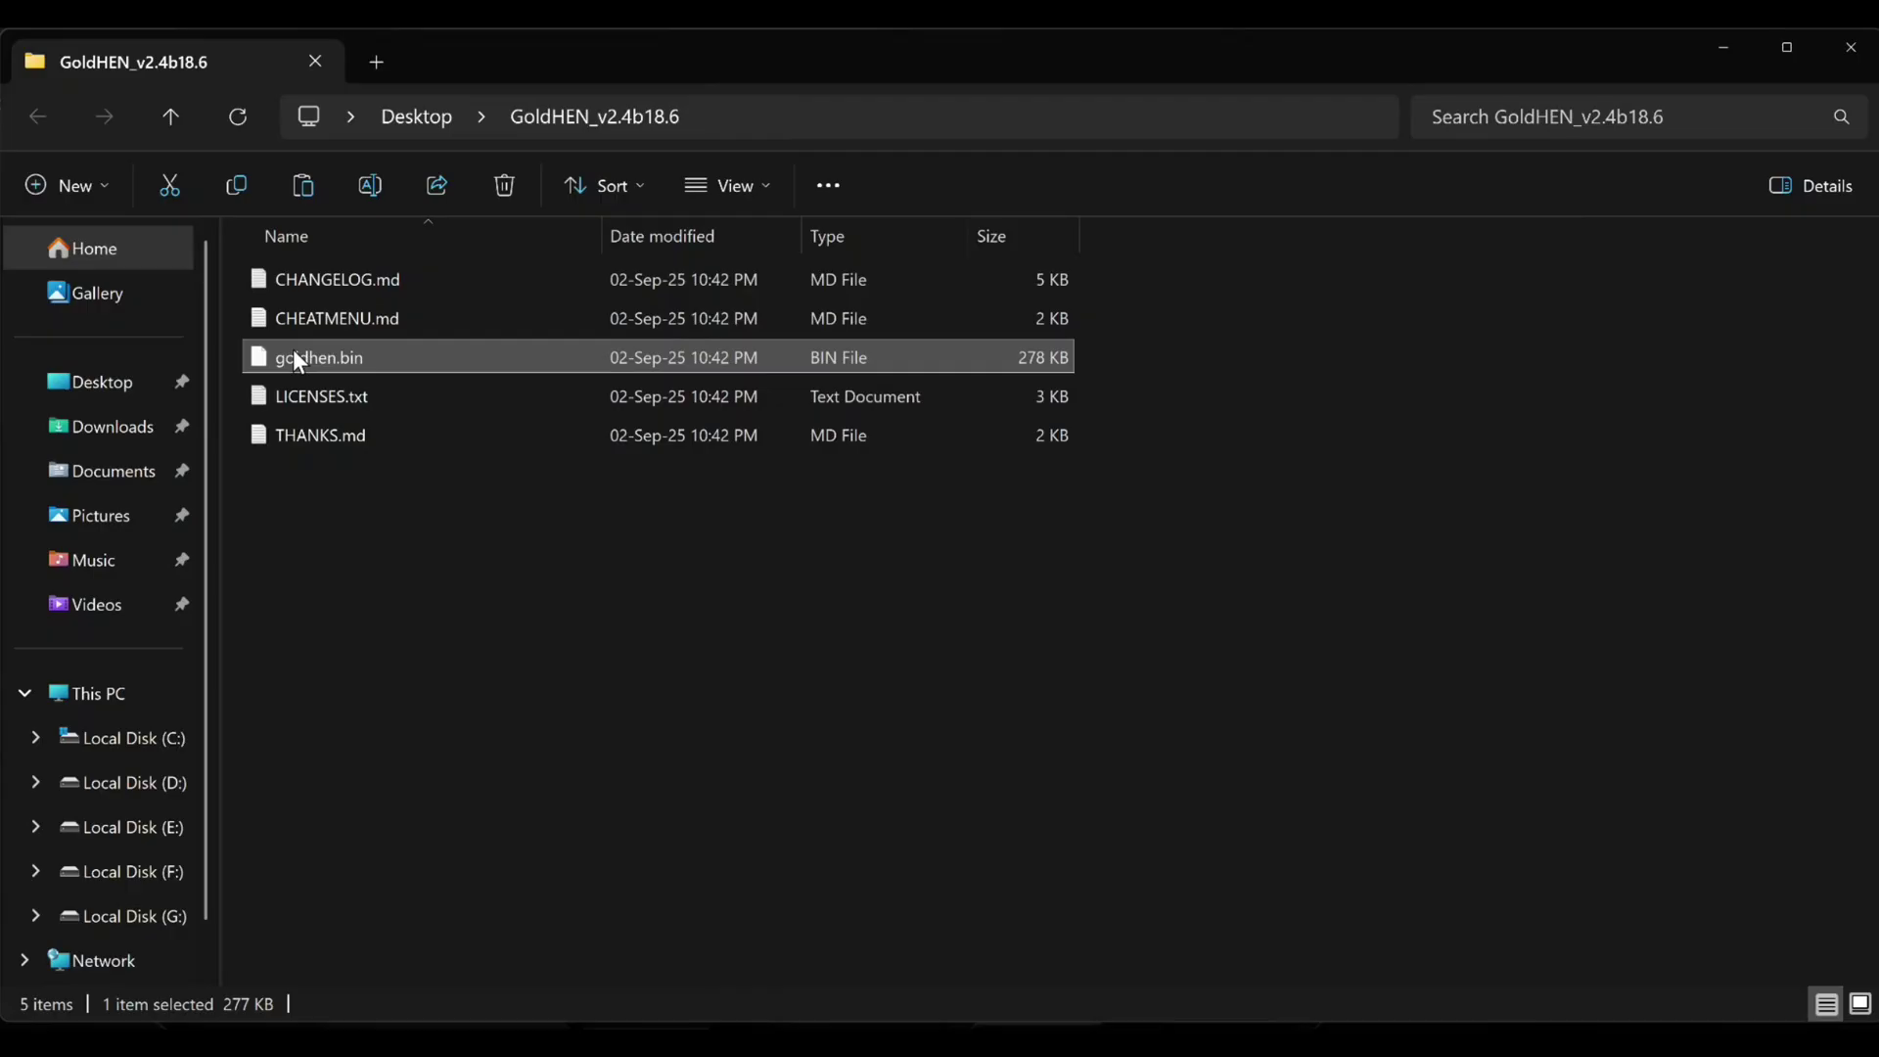
right_click(292, 348)
key(Escape)
click(1850, 49)
double_click(1828, 67)
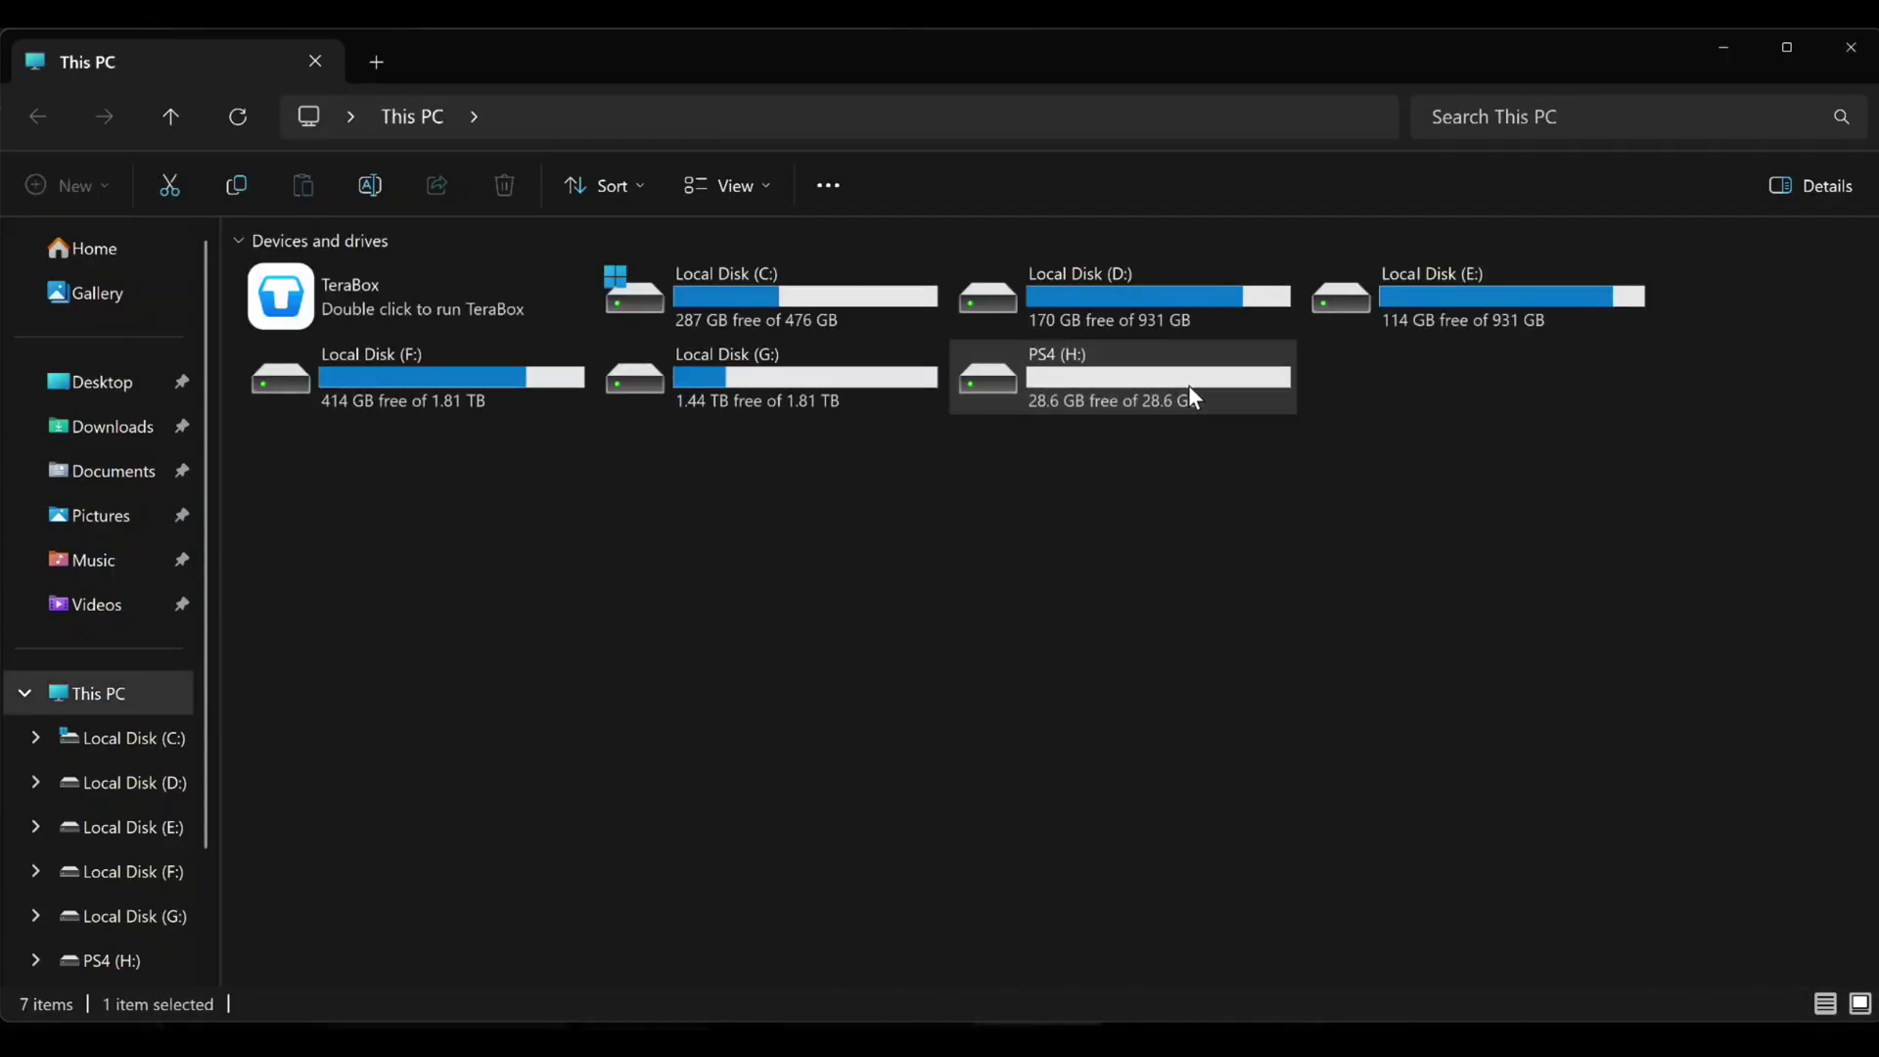
Confirm PS4 (H:) is exFAT in its Properties, then open the empty drive
right_click(1187, 385)
click(1314, 794)
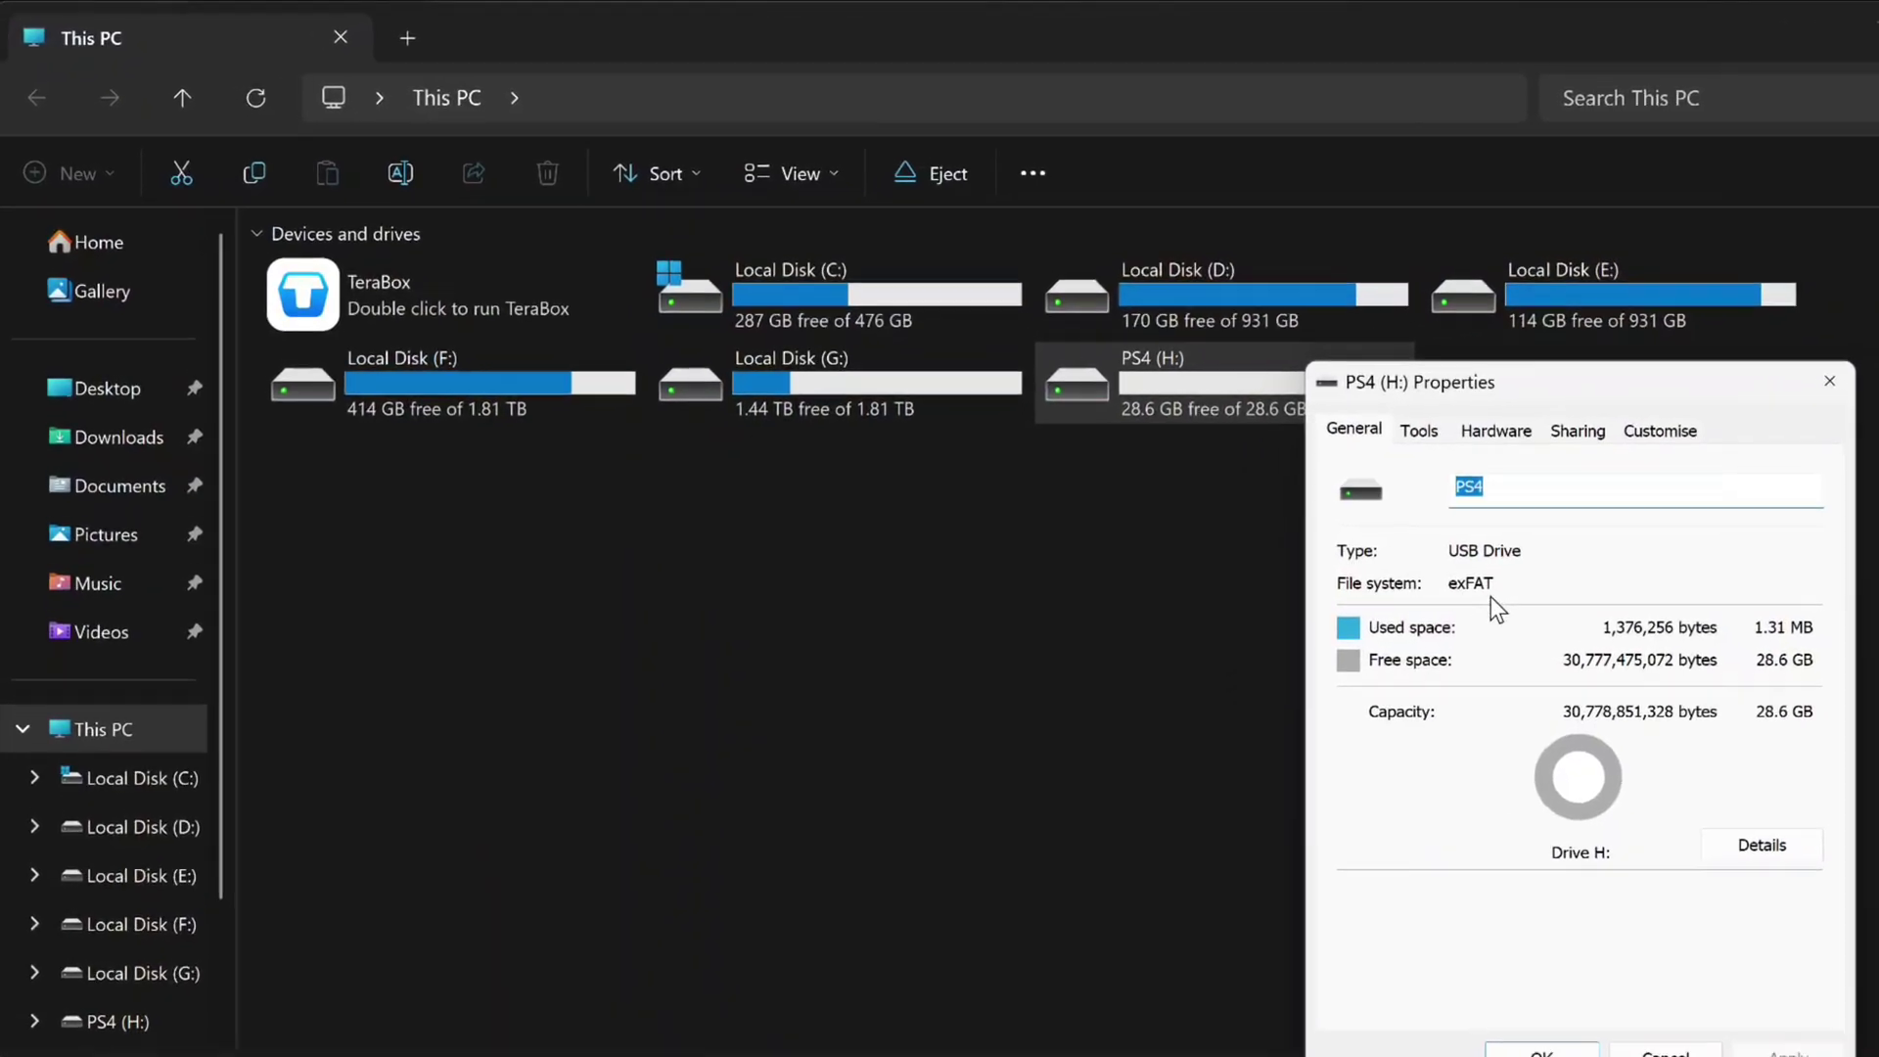
key(Escape)
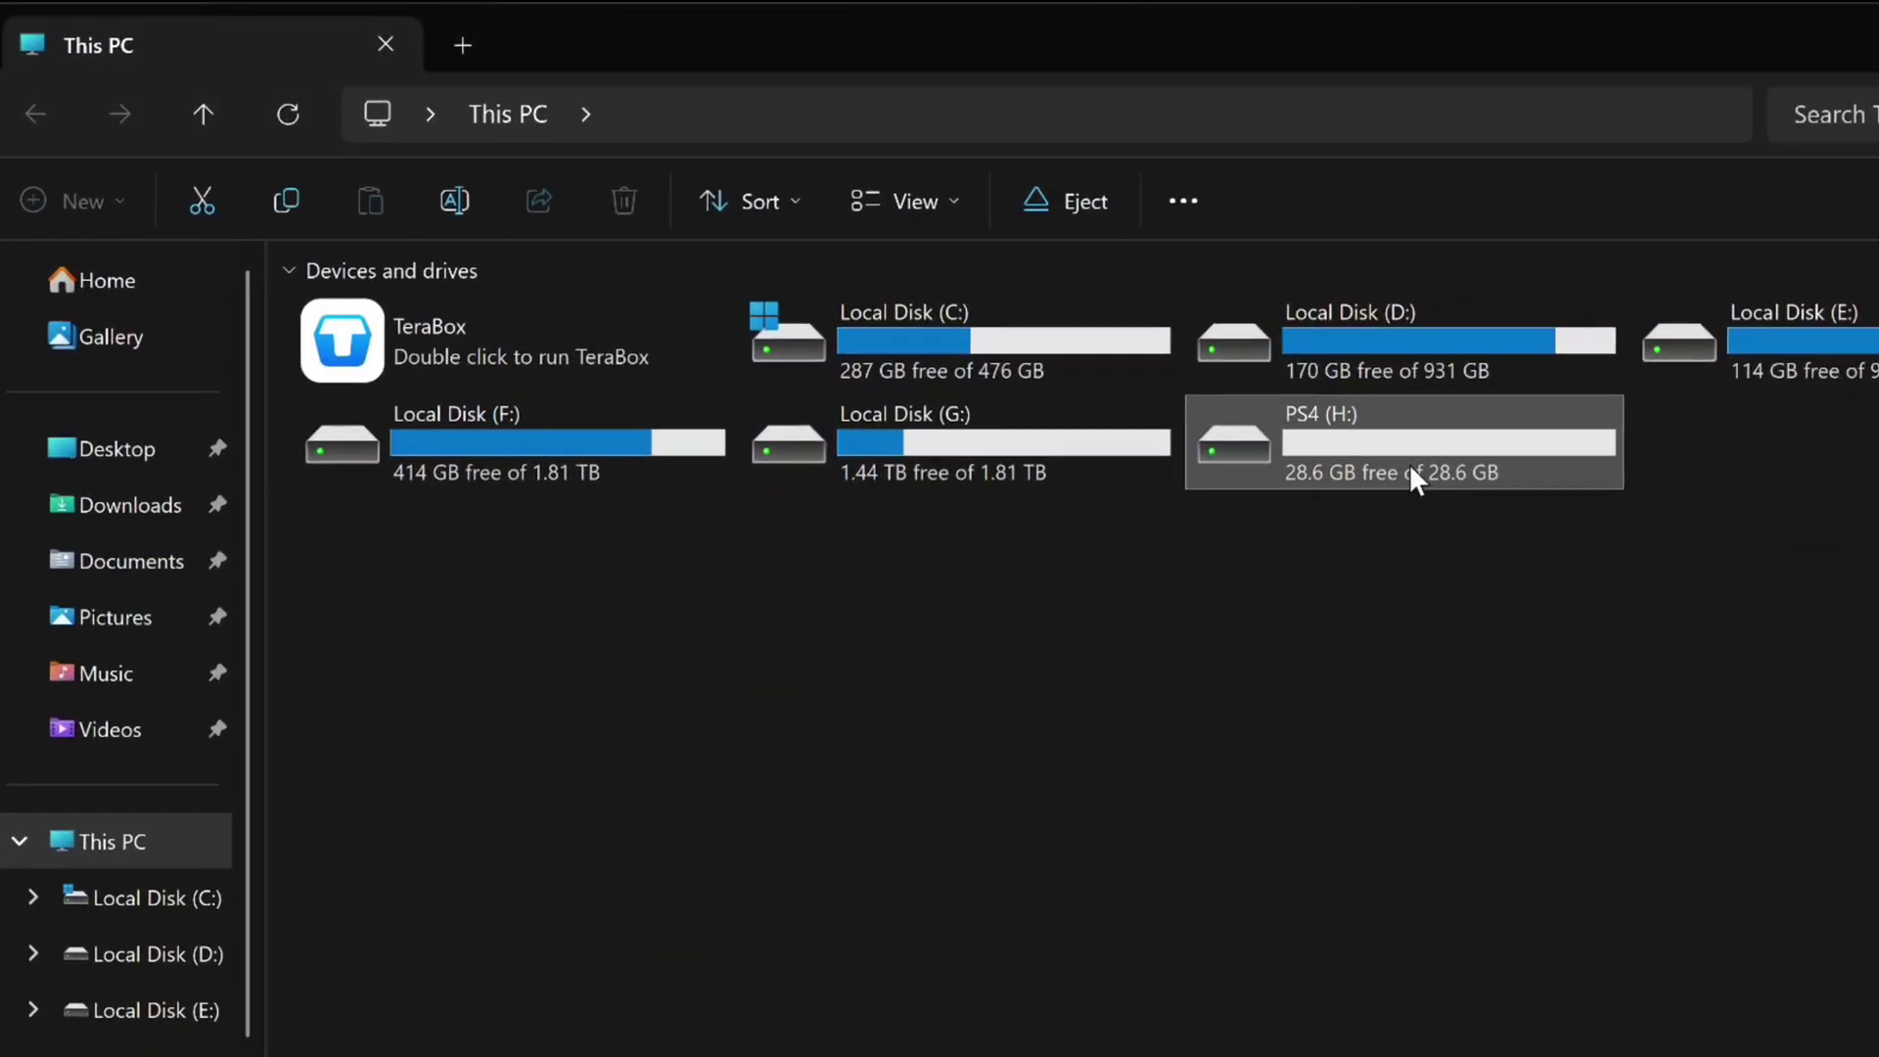
double_click(1416, 468)
Paste goldhen.bin onto PS4 (H:) and rename it to payload.bin
right_click(1255, 514)
key(Escape)
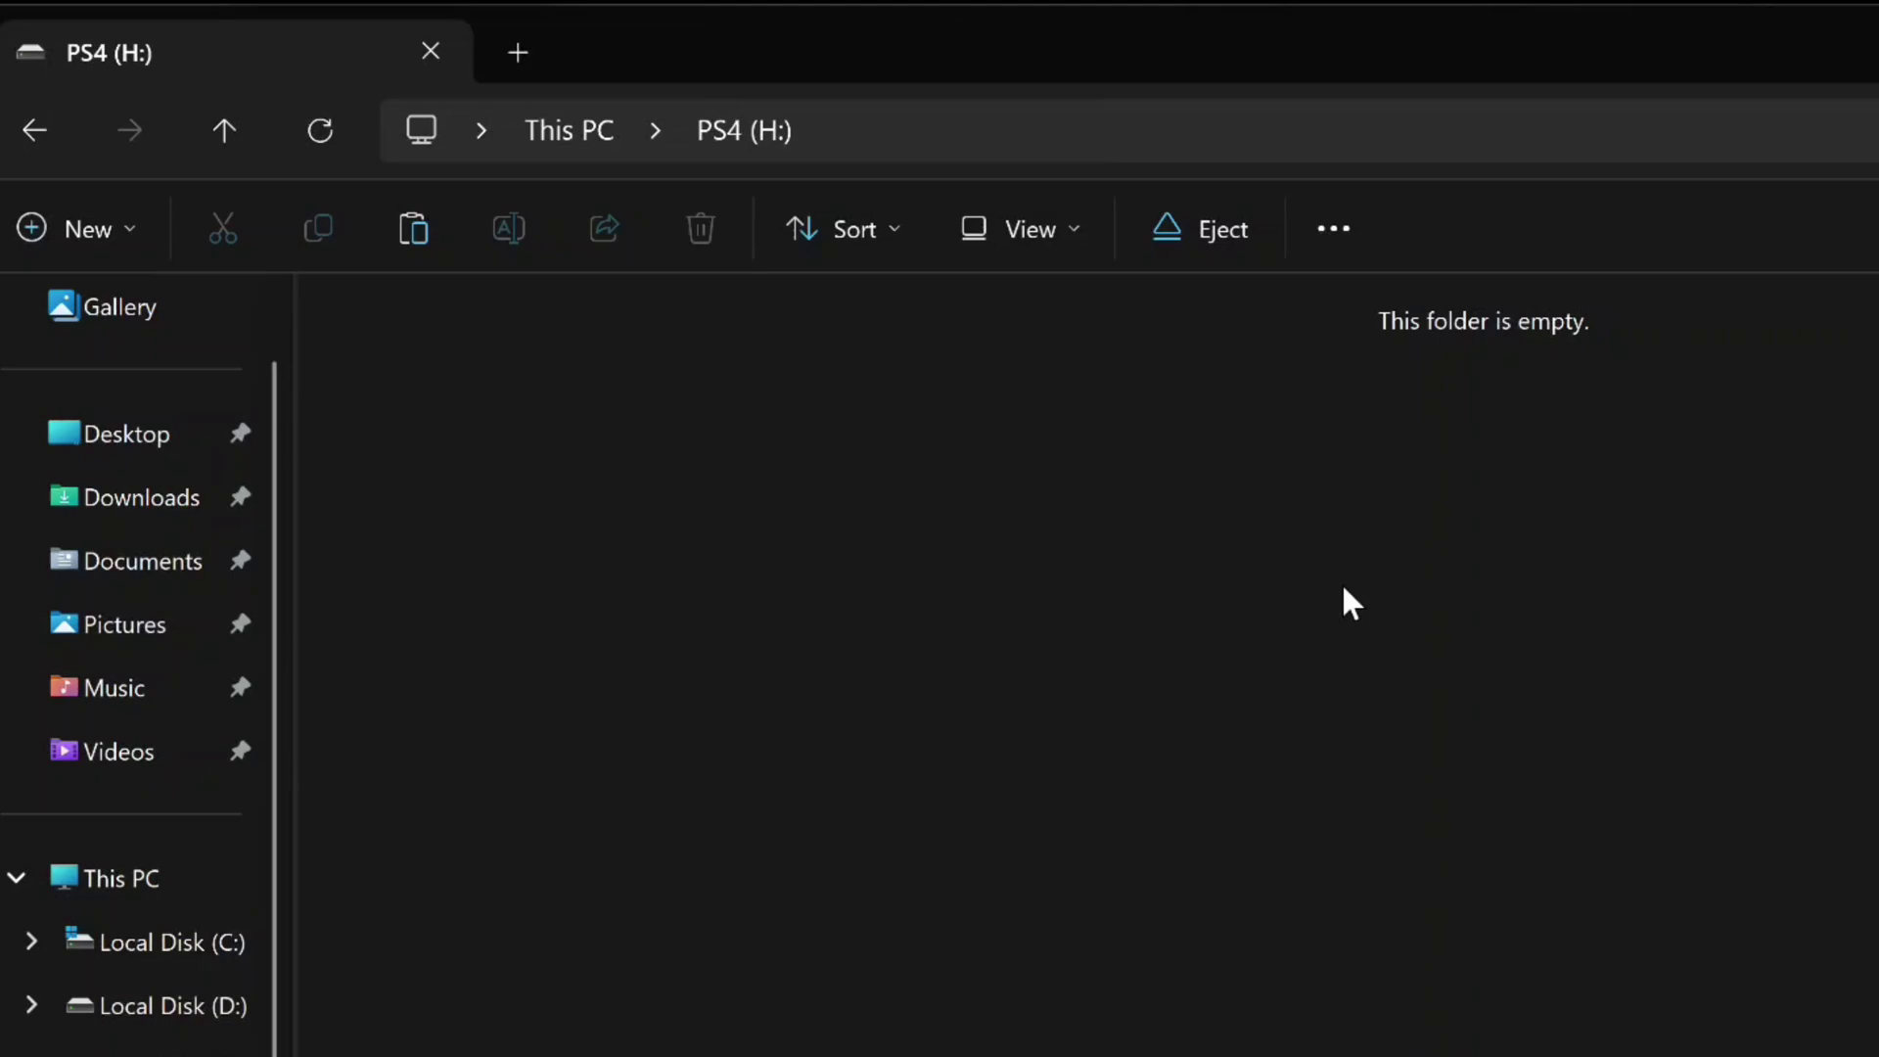
key(ctrl+v)
right_click(499, 467)
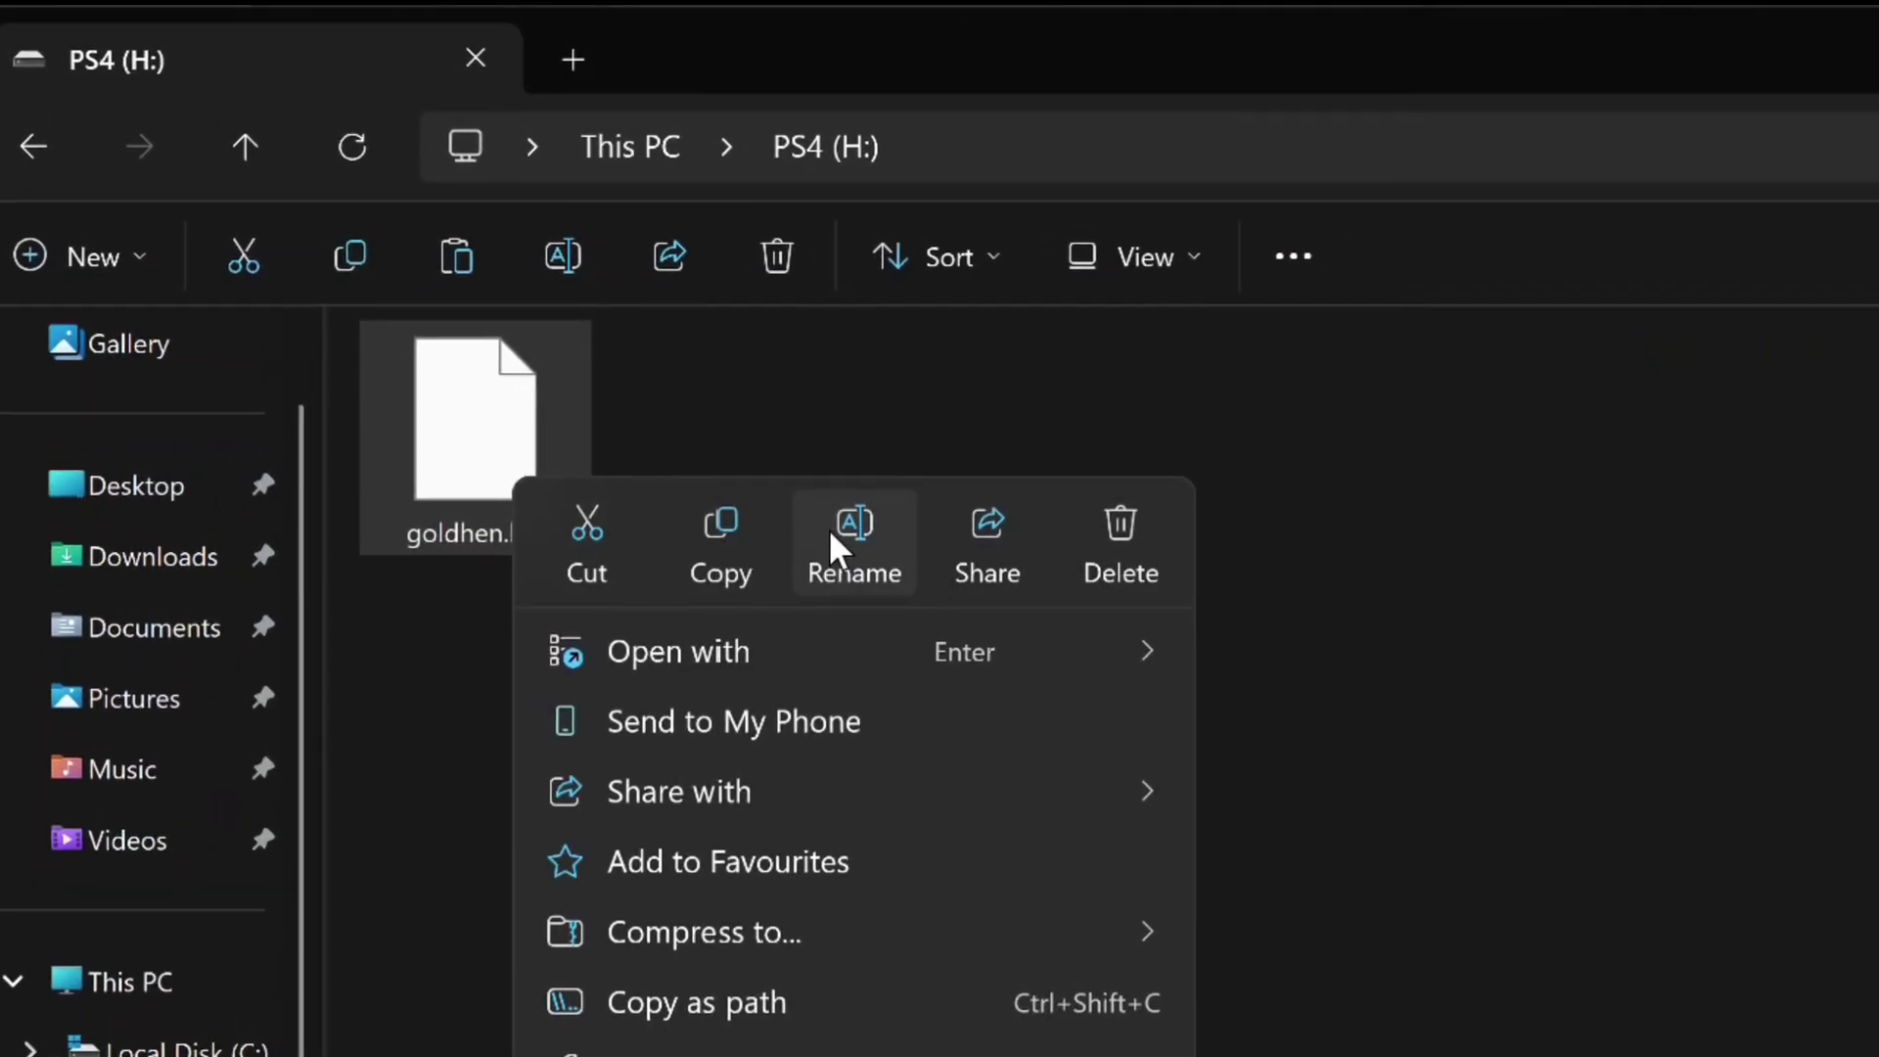
click(855, 543)
text(p)
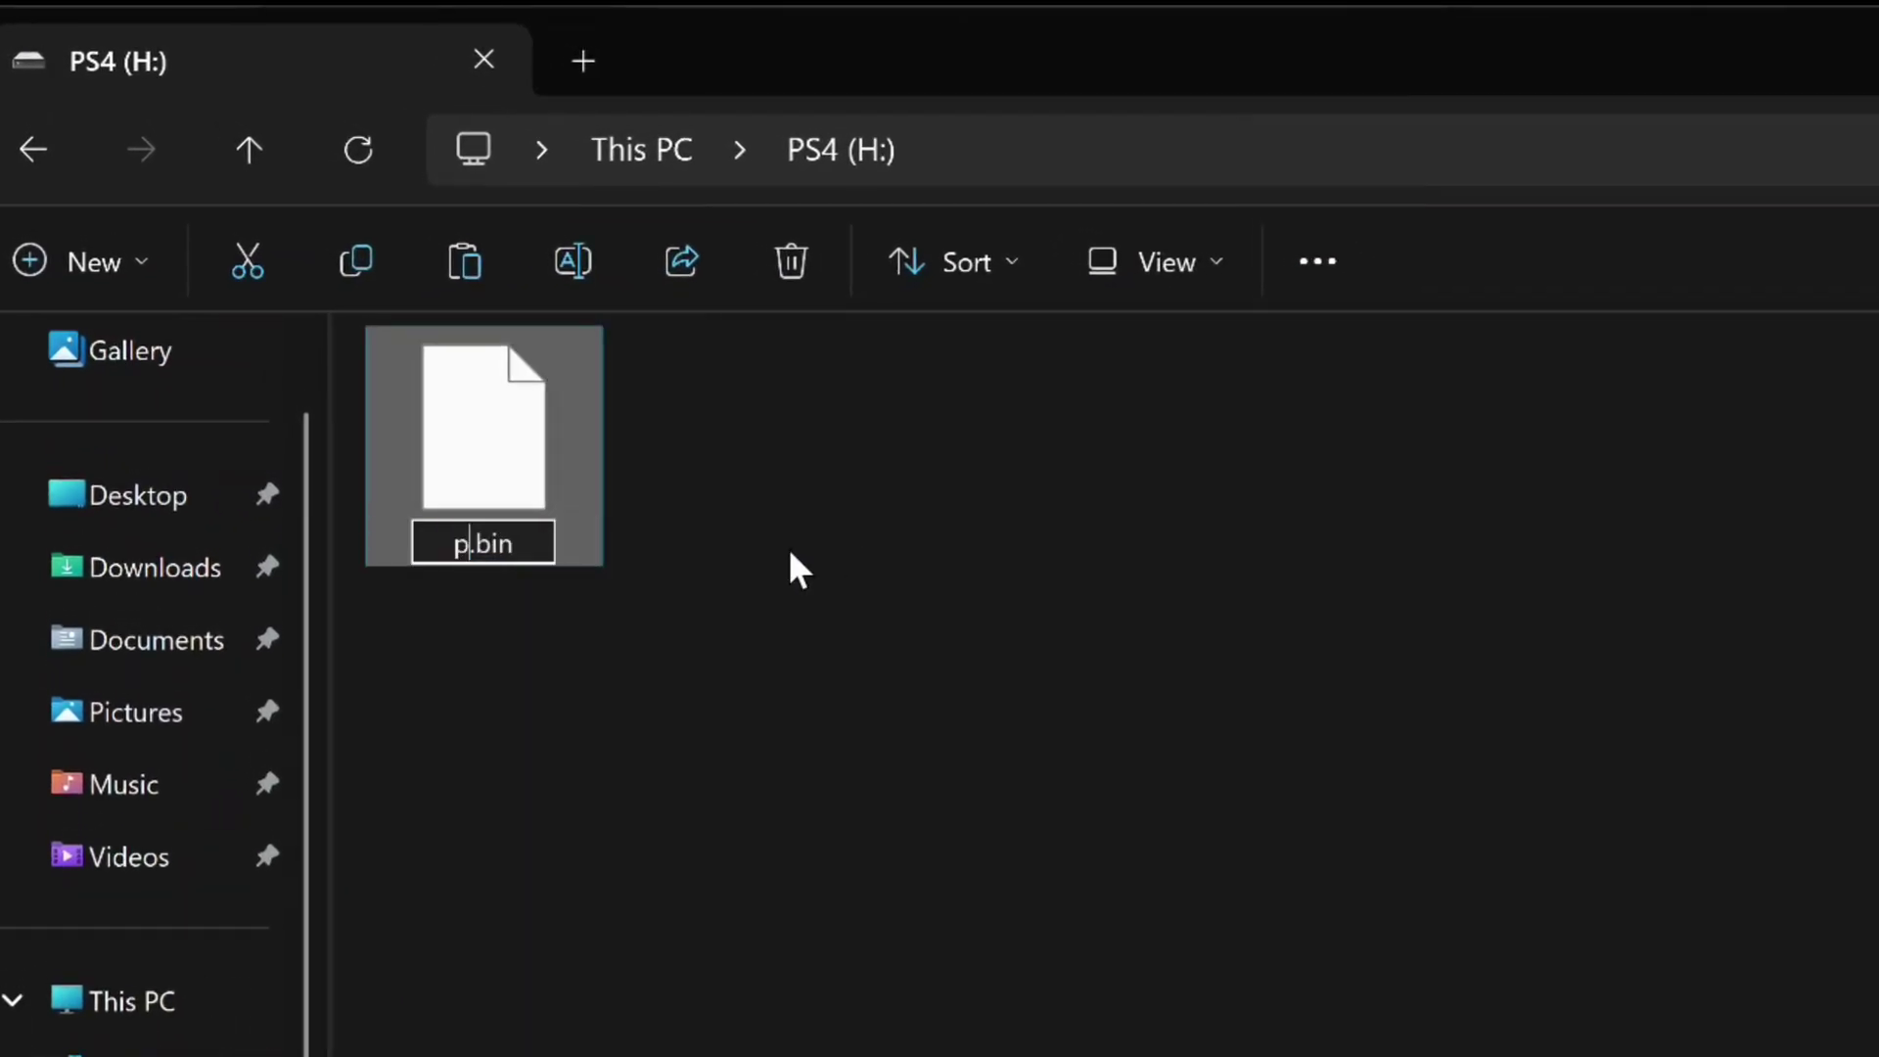
text(ayload)
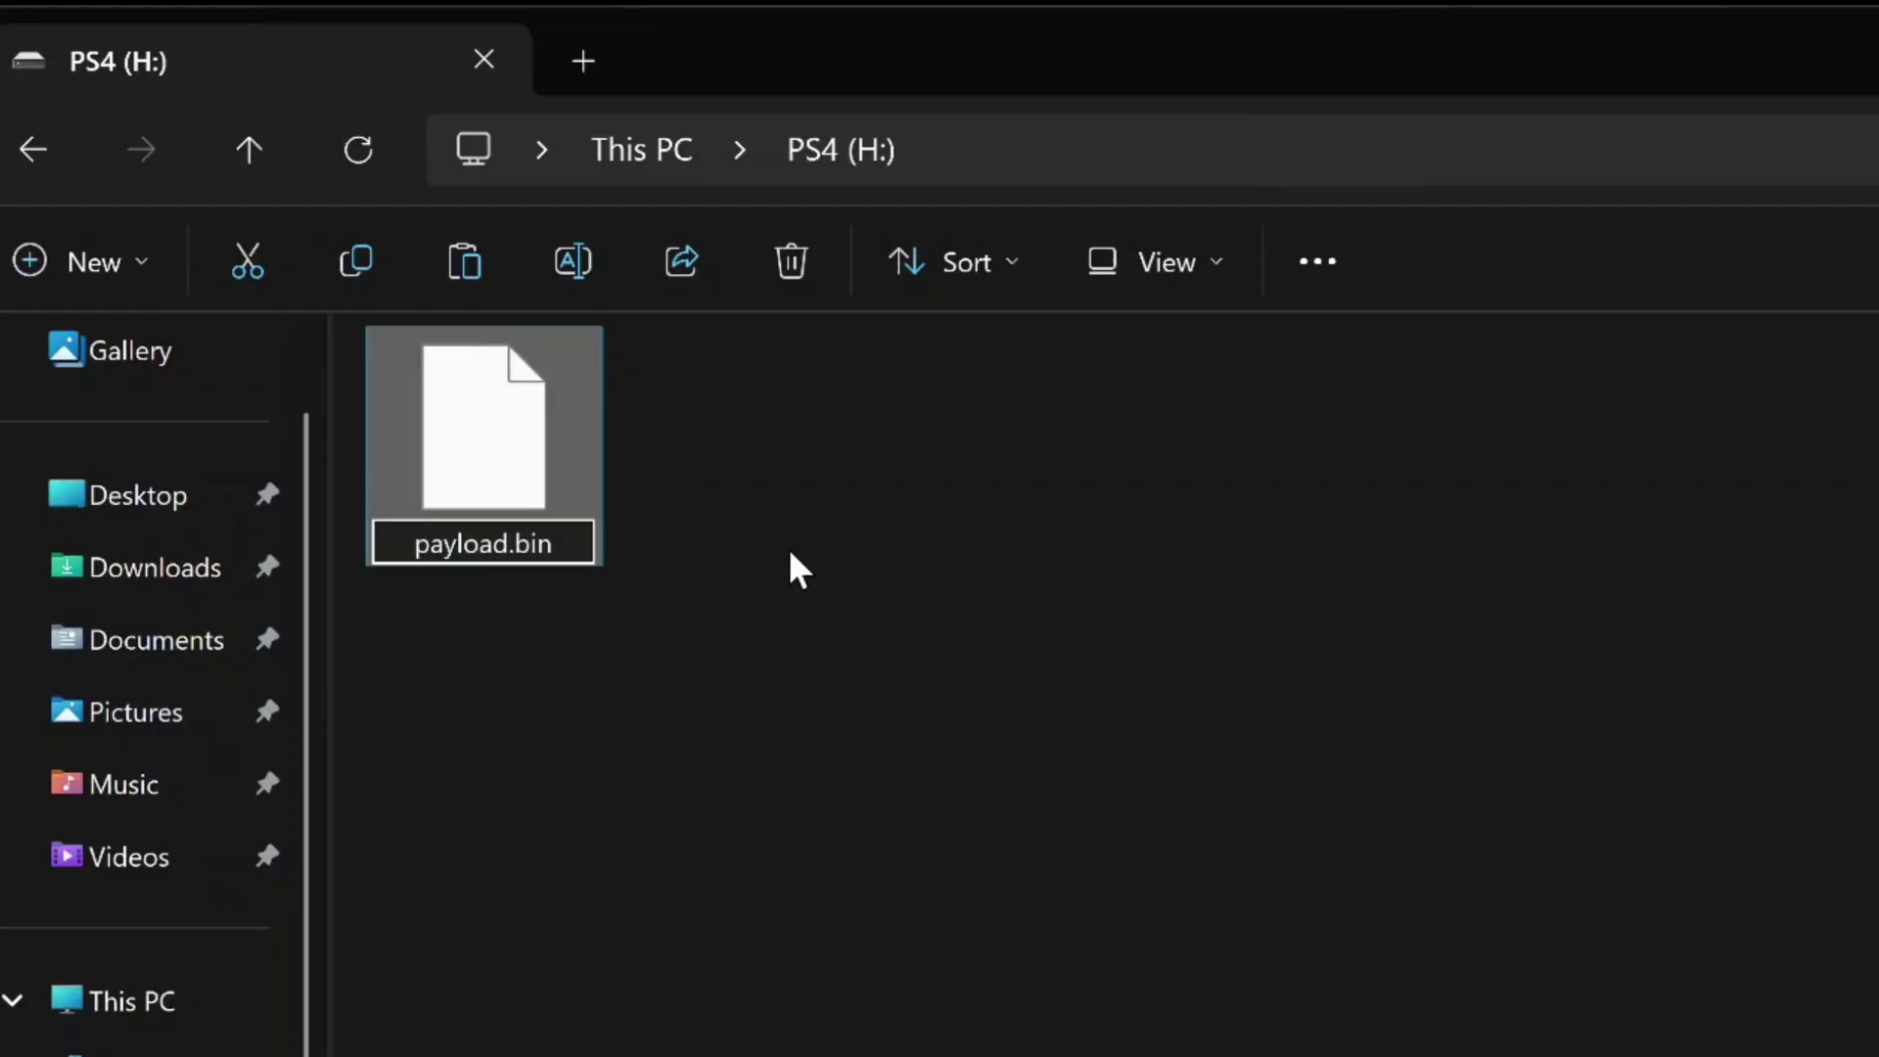
key(Return)
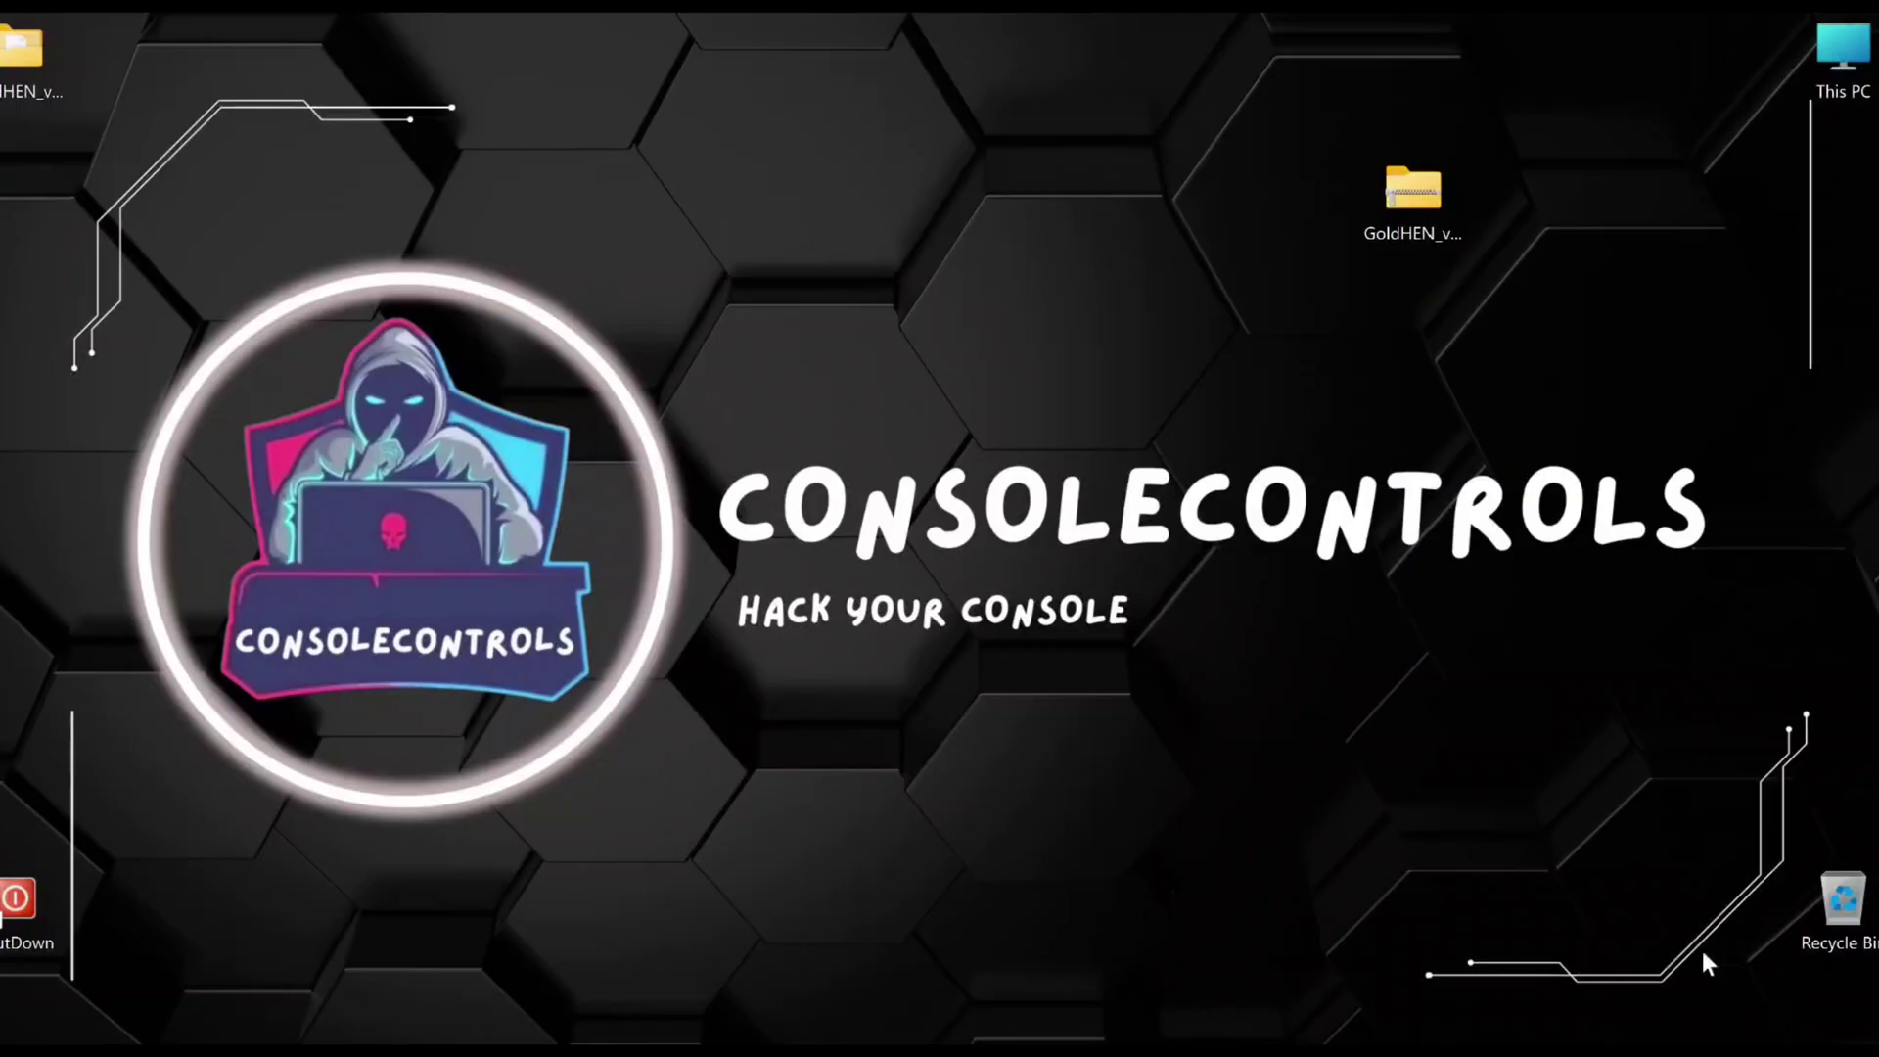
Eject the SanDisk 3.2Gen1 drive using the Safely Remove Hardware tray icon
click(1655, 1008)
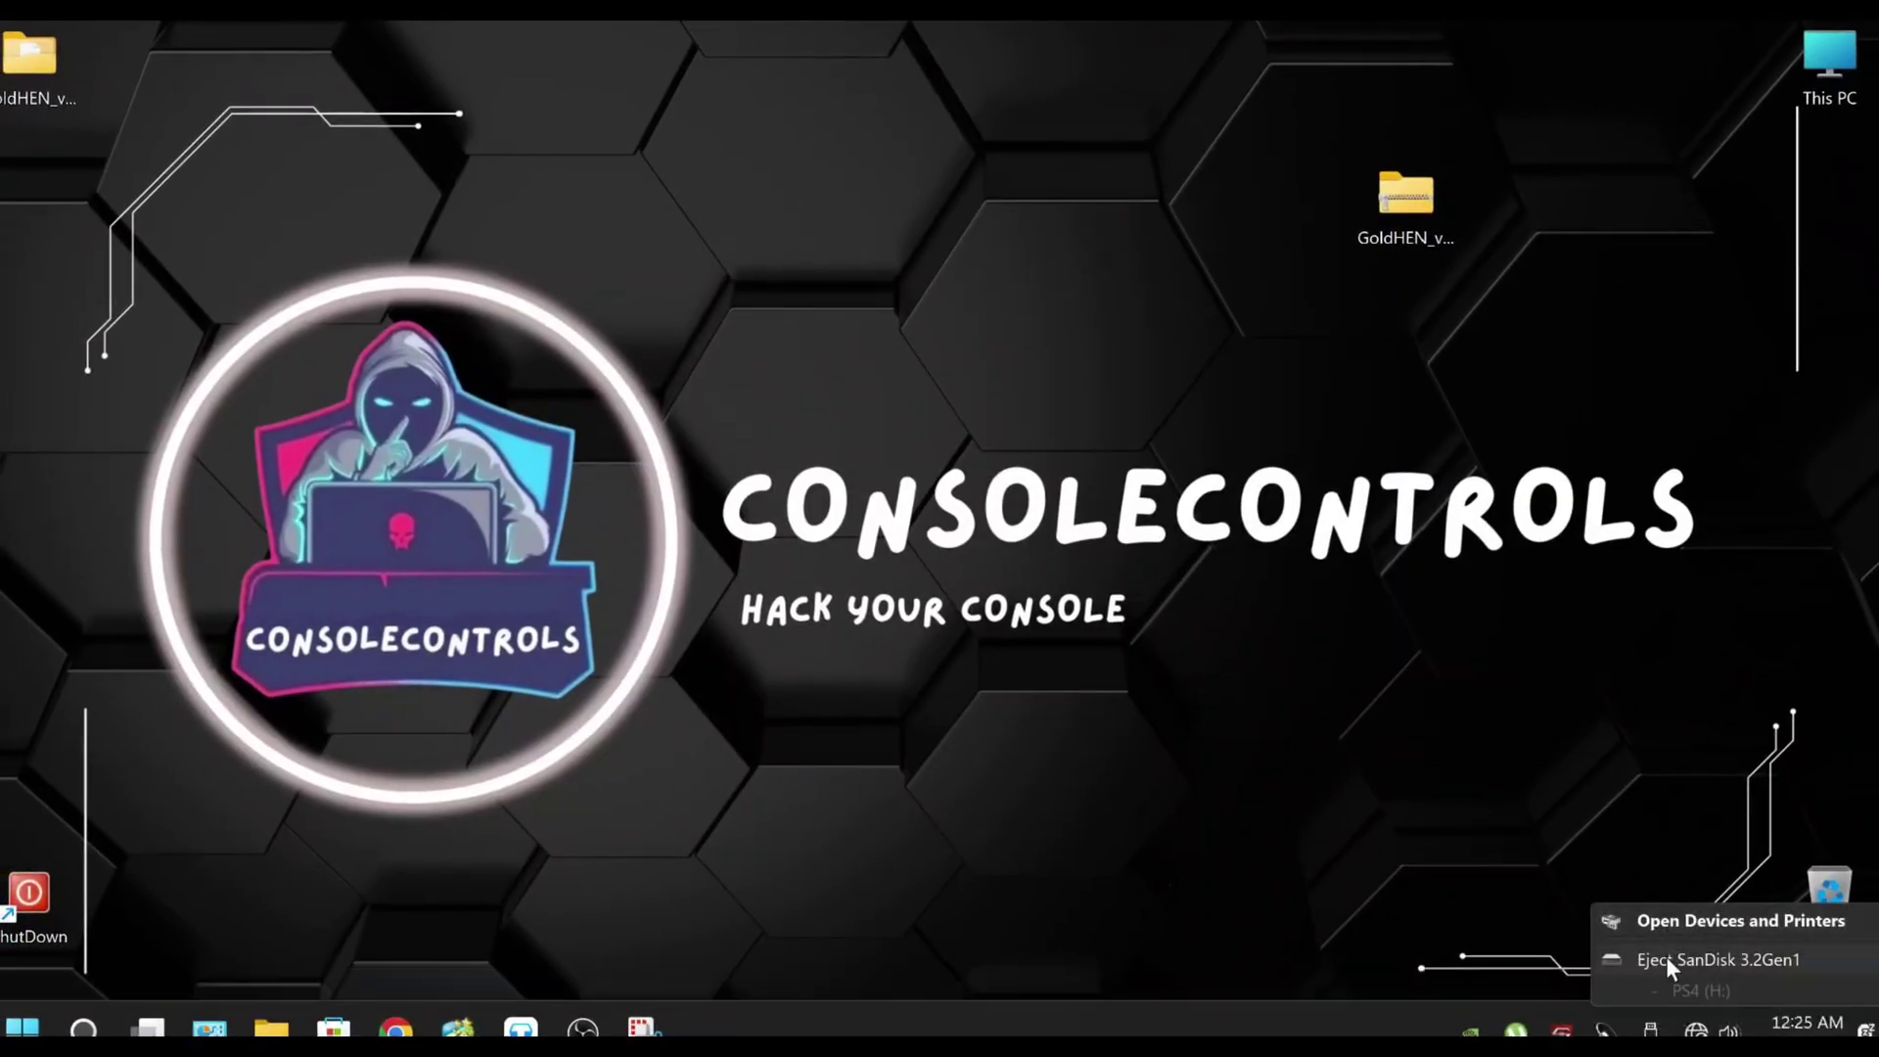
click(1667, 956)
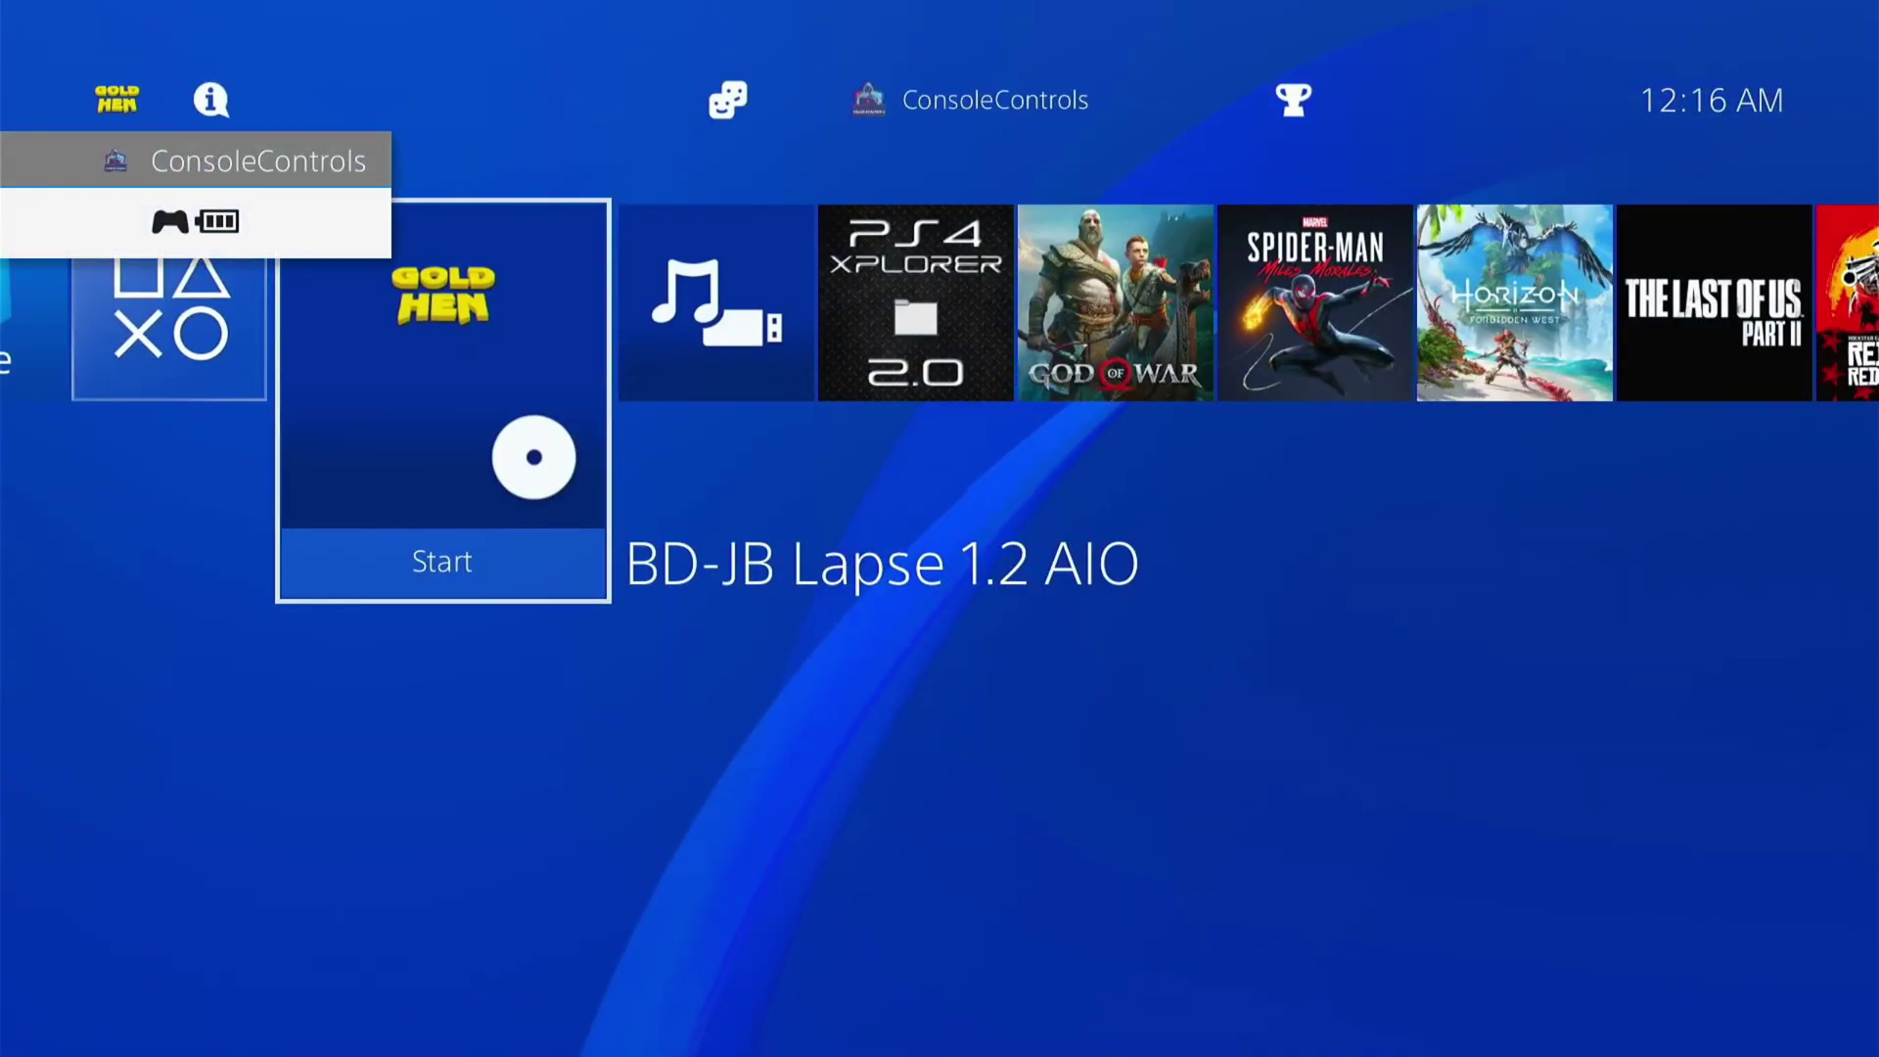
Close BD-JB Lapse 1.2 AIO from its options menu and return to the function row
key(Escape)
key(Down)
key(Return)
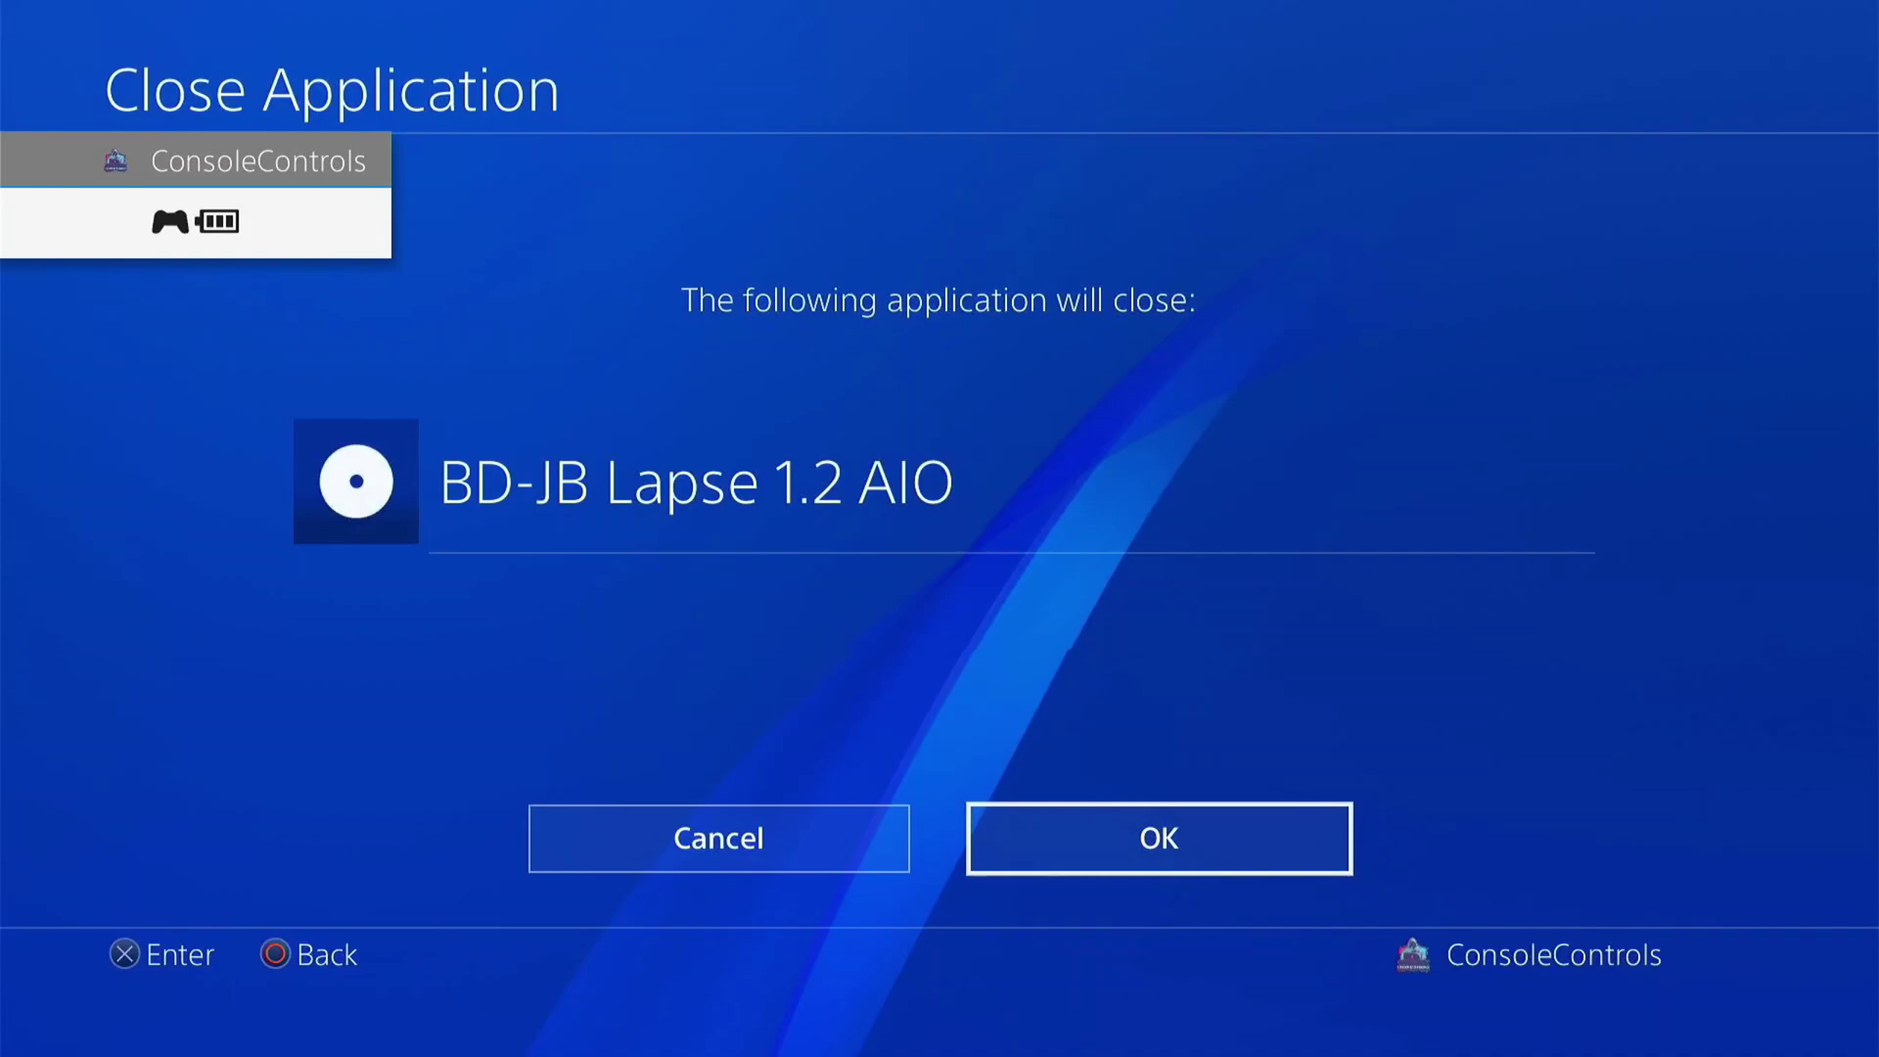
key(Return)
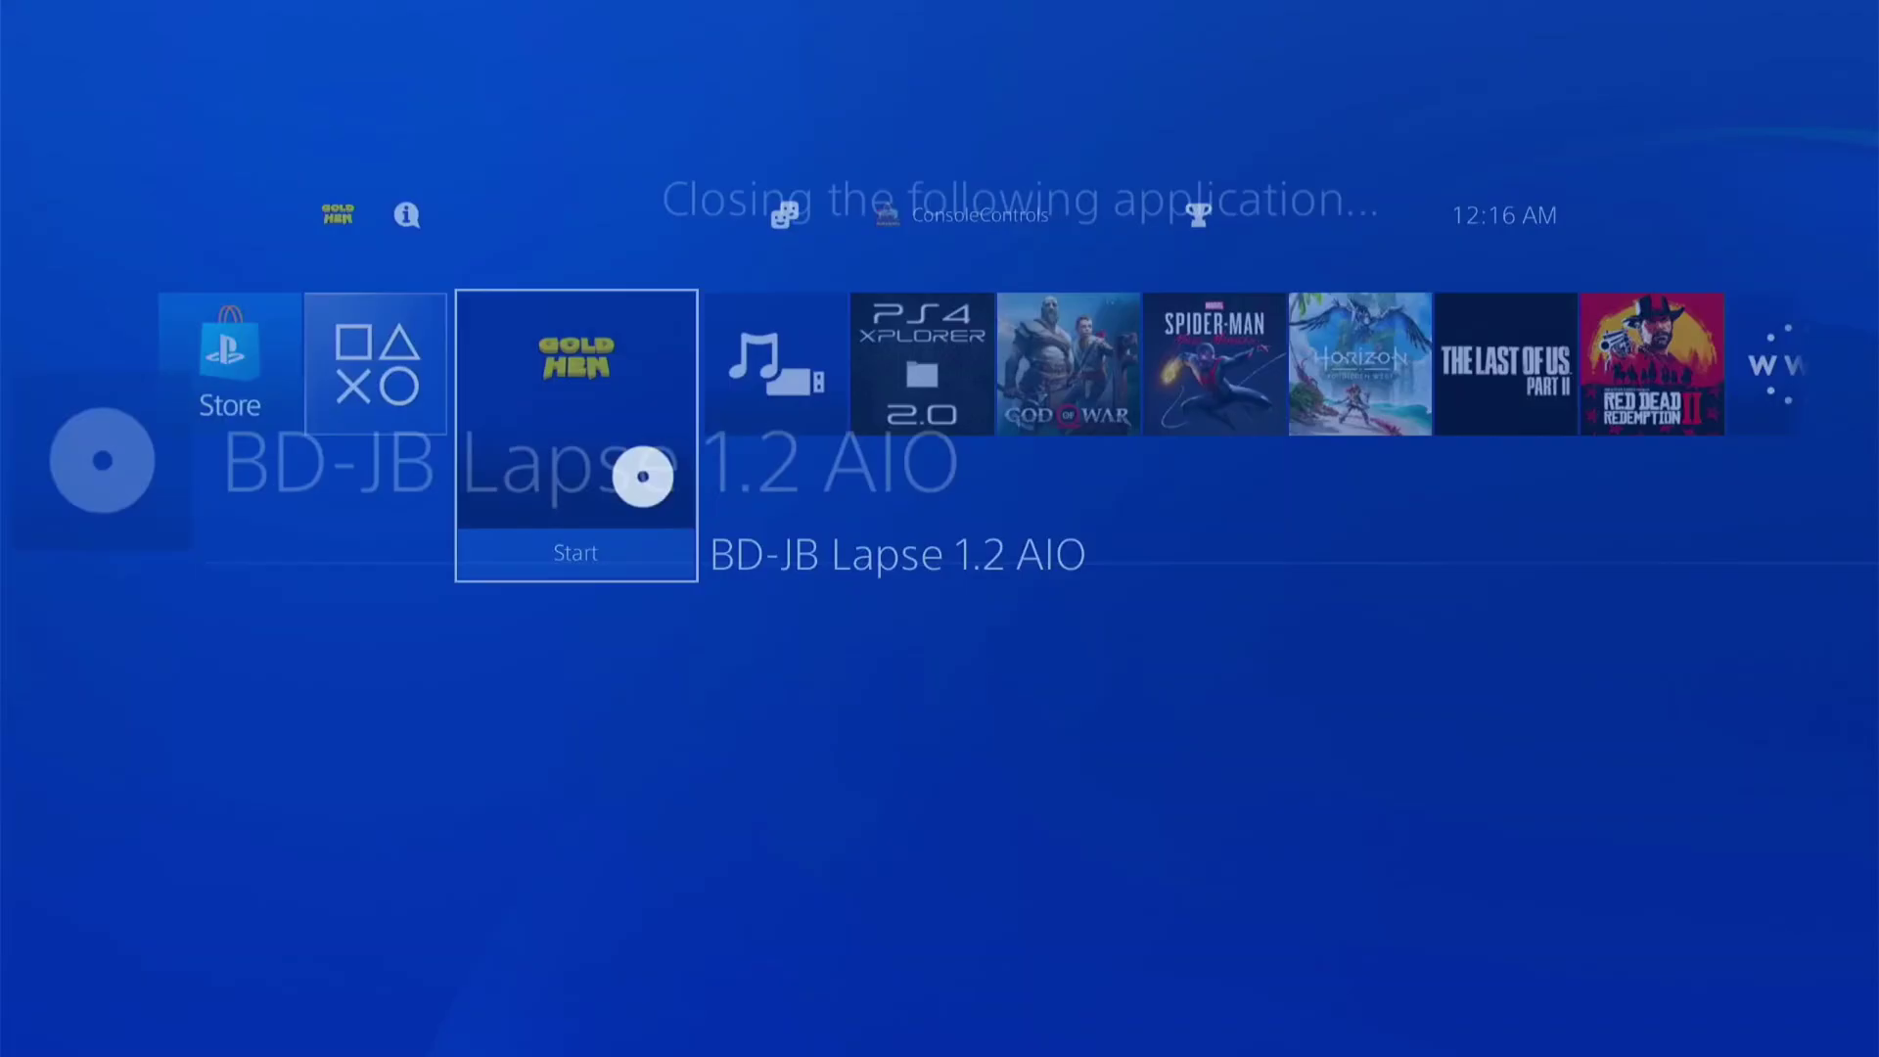
key(Up)
Open Settings > System > System Information to check GoldHEN v2.4b18.6 on HEN 12.00
key(Right)
key(Right)
key(Right)
key(Right)
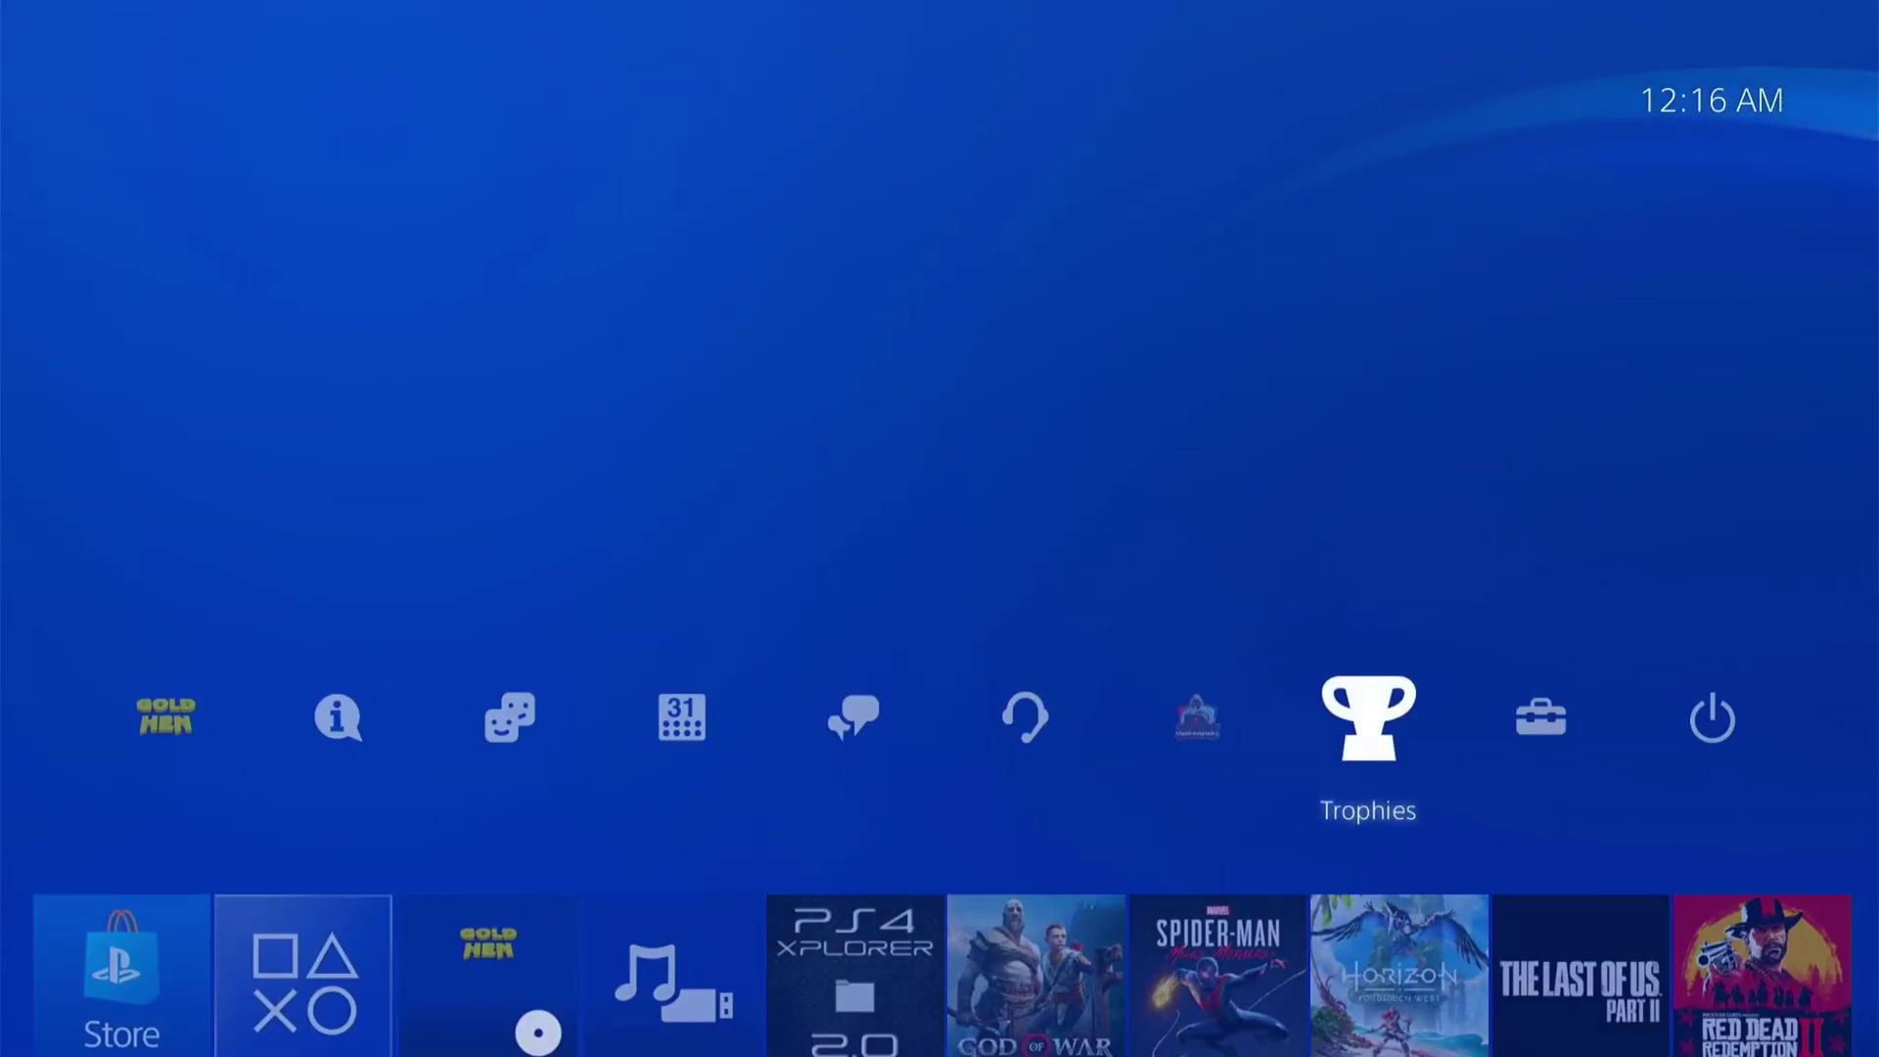
key(Right)
key(Return)
key(Down)
key(Down)
key(Down)
key(Down)
key(Down)
key(Down)
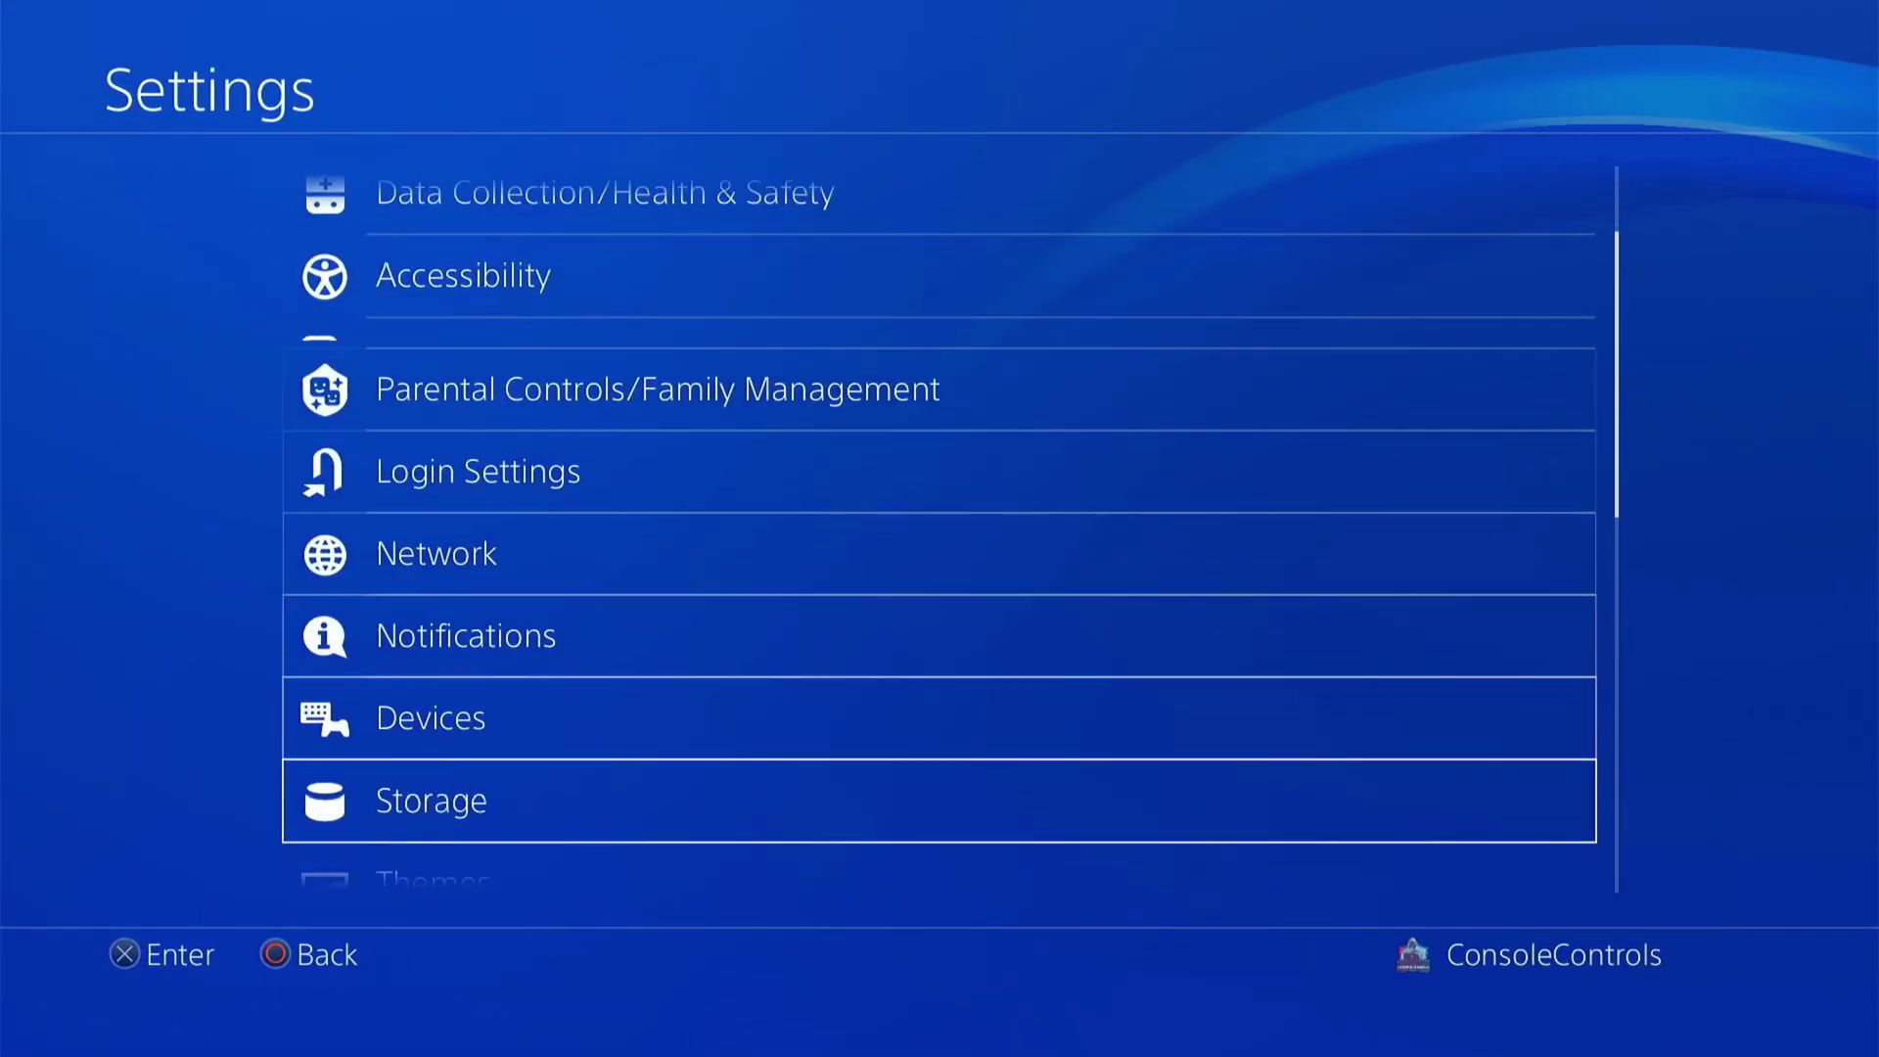
key(Down)
key(Down)
key(Down)
key(Down)
key(Down)
key(Down)
key(Up)
key(Return)
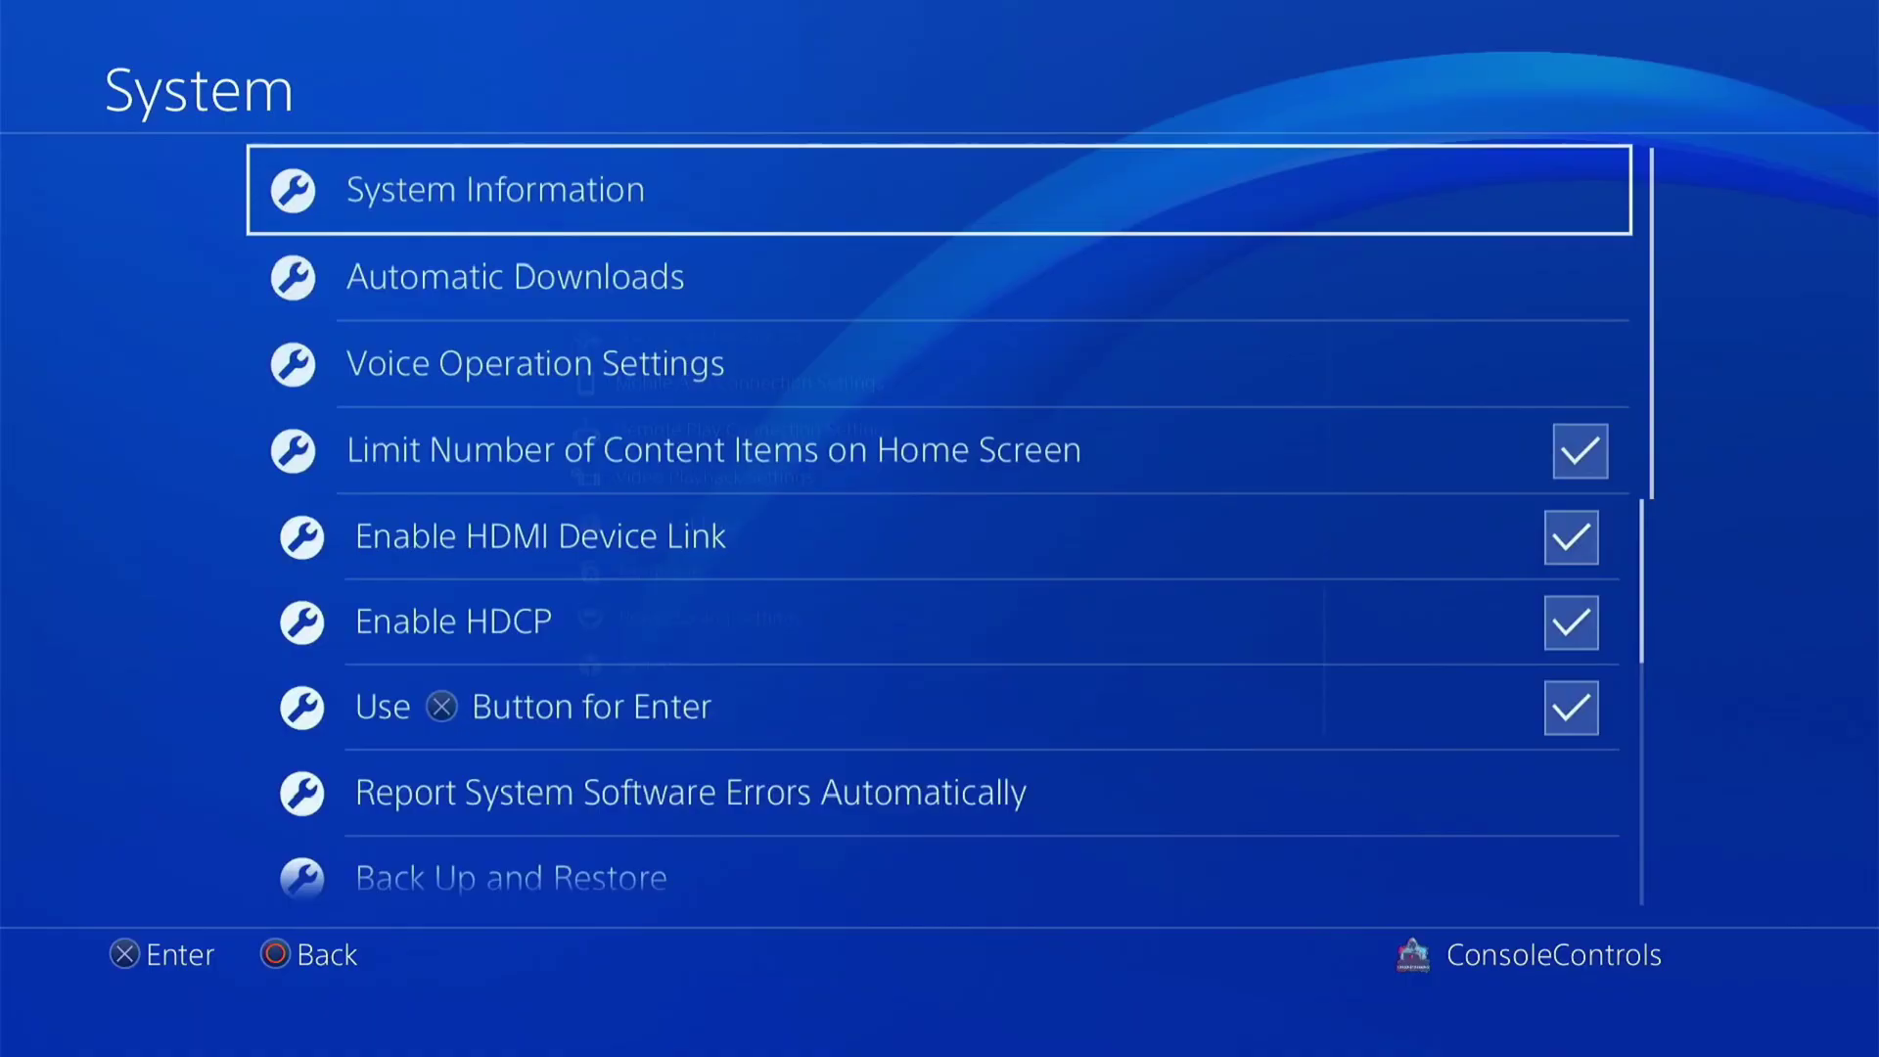
key(Return)
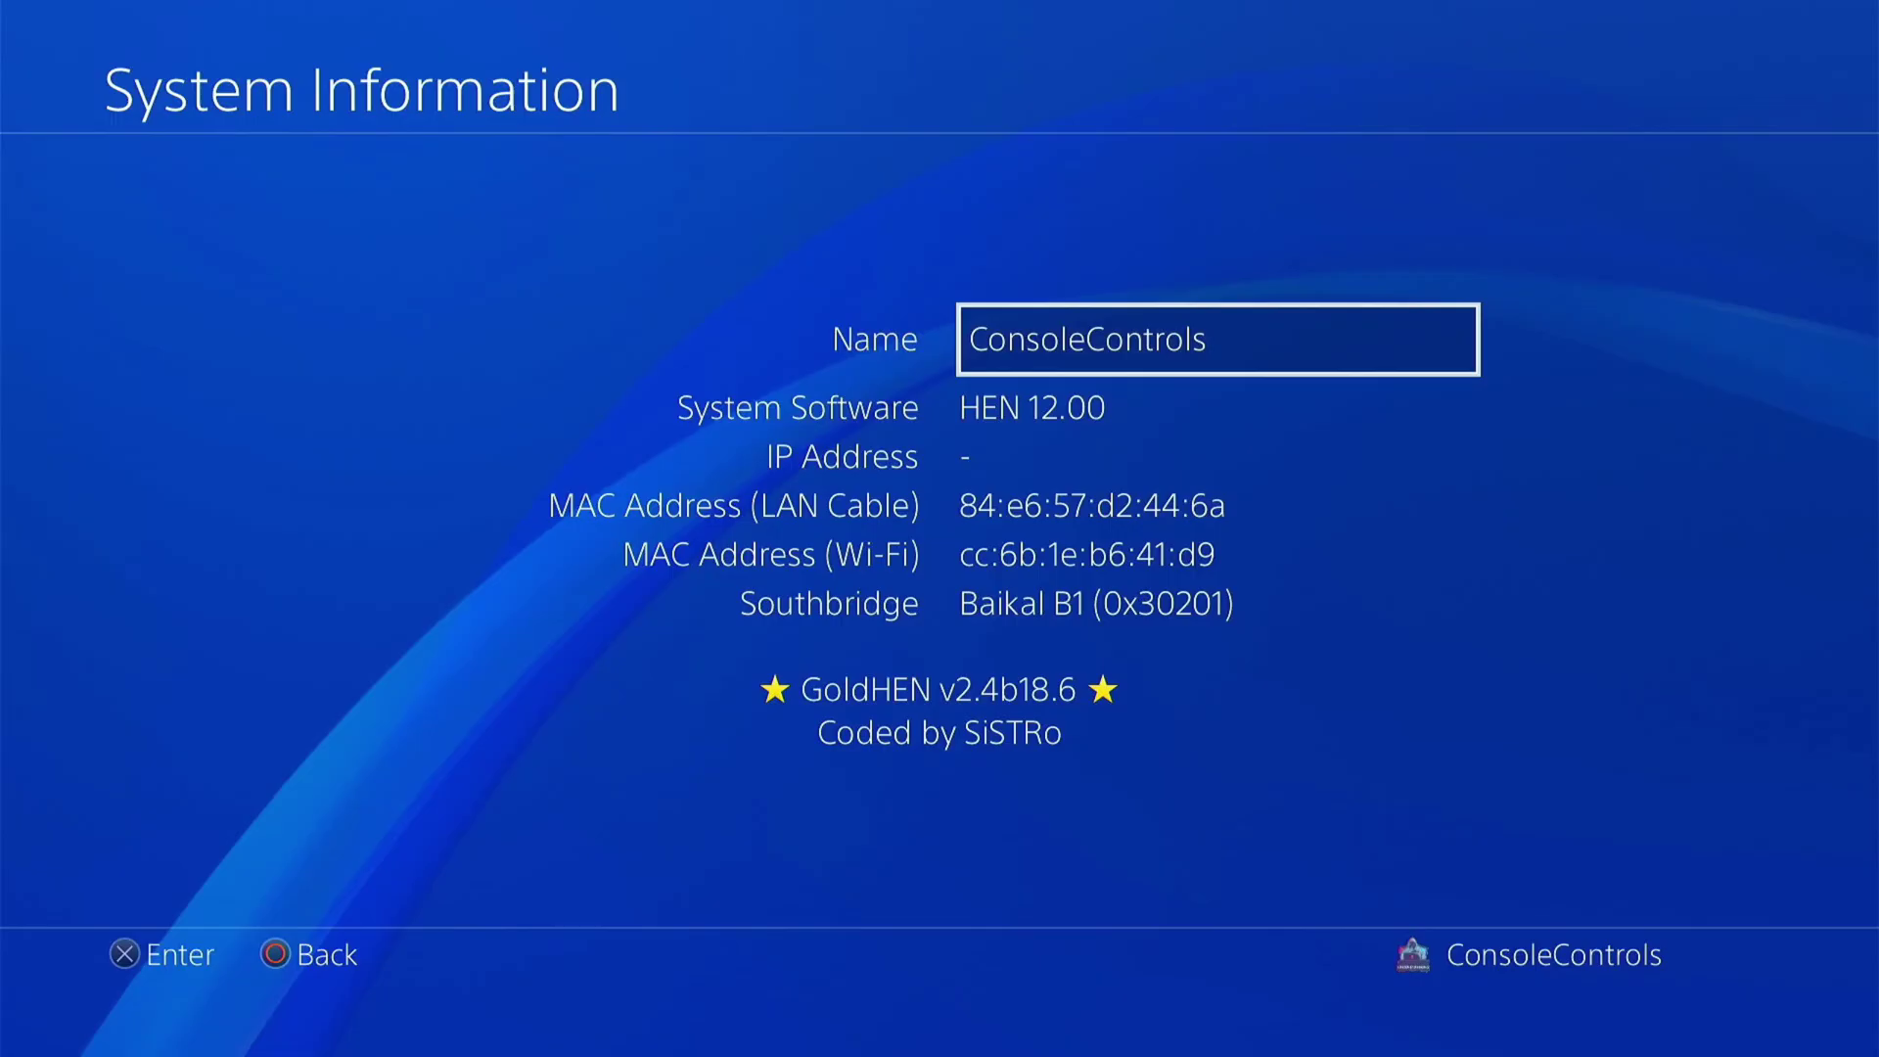
Back out to the Settings list, browse the Network settings page, then exit
key(Escape)
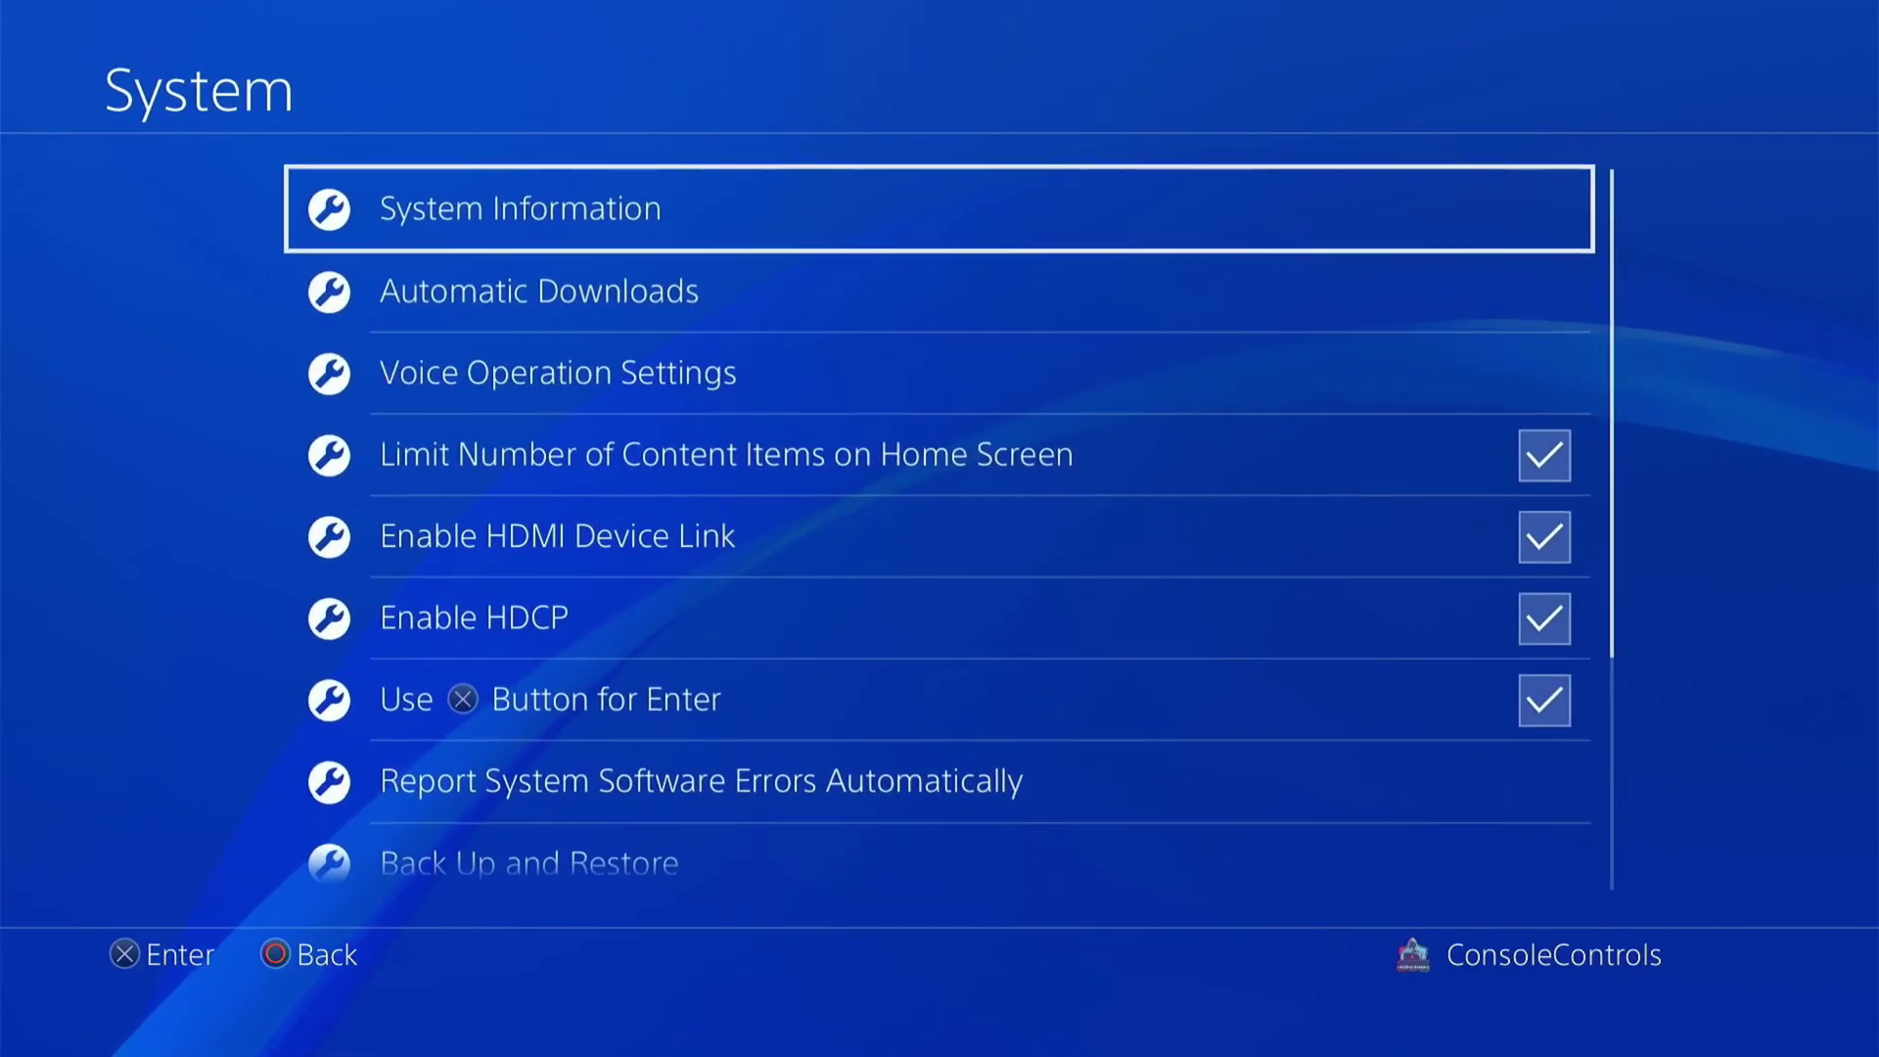
key(Escape)
key(Up)
key(Up)
key(Up)
key(Up)
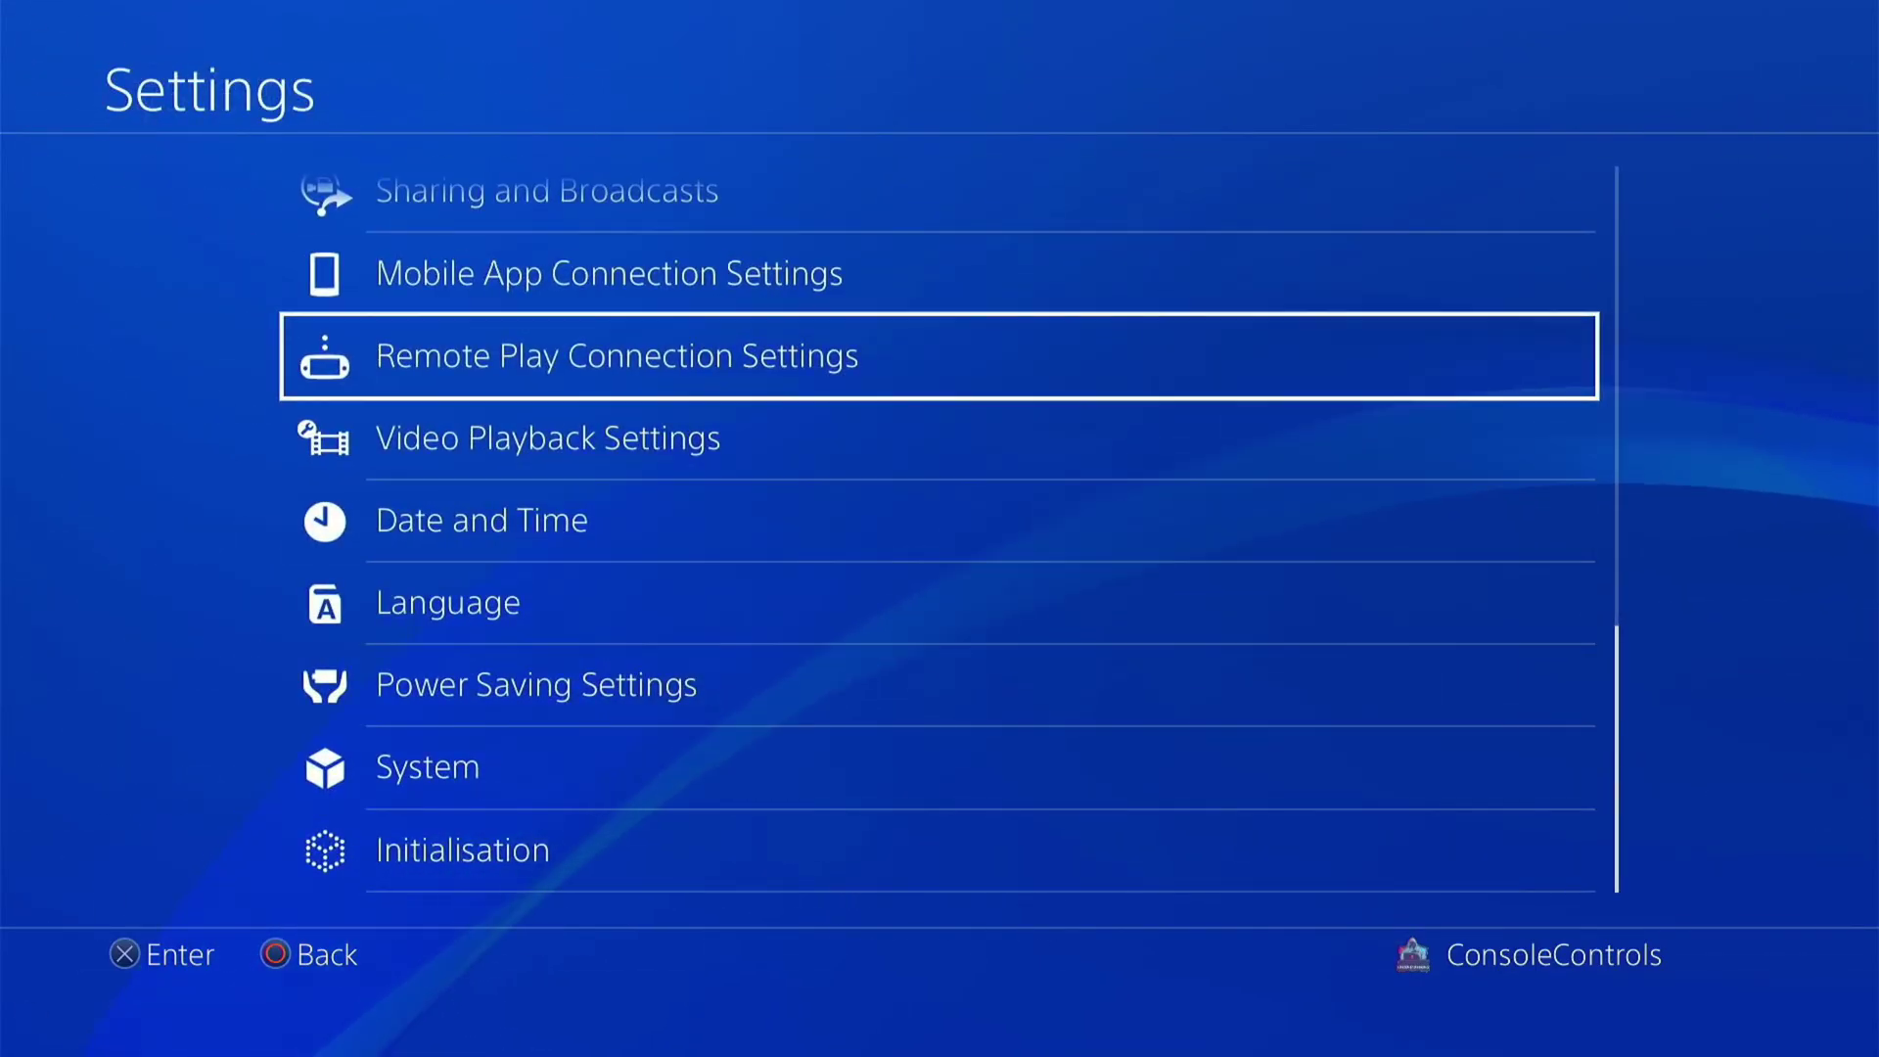
key(Up)
key(Up)
key(Up)
key(Up)
key(Up)
key(Up)
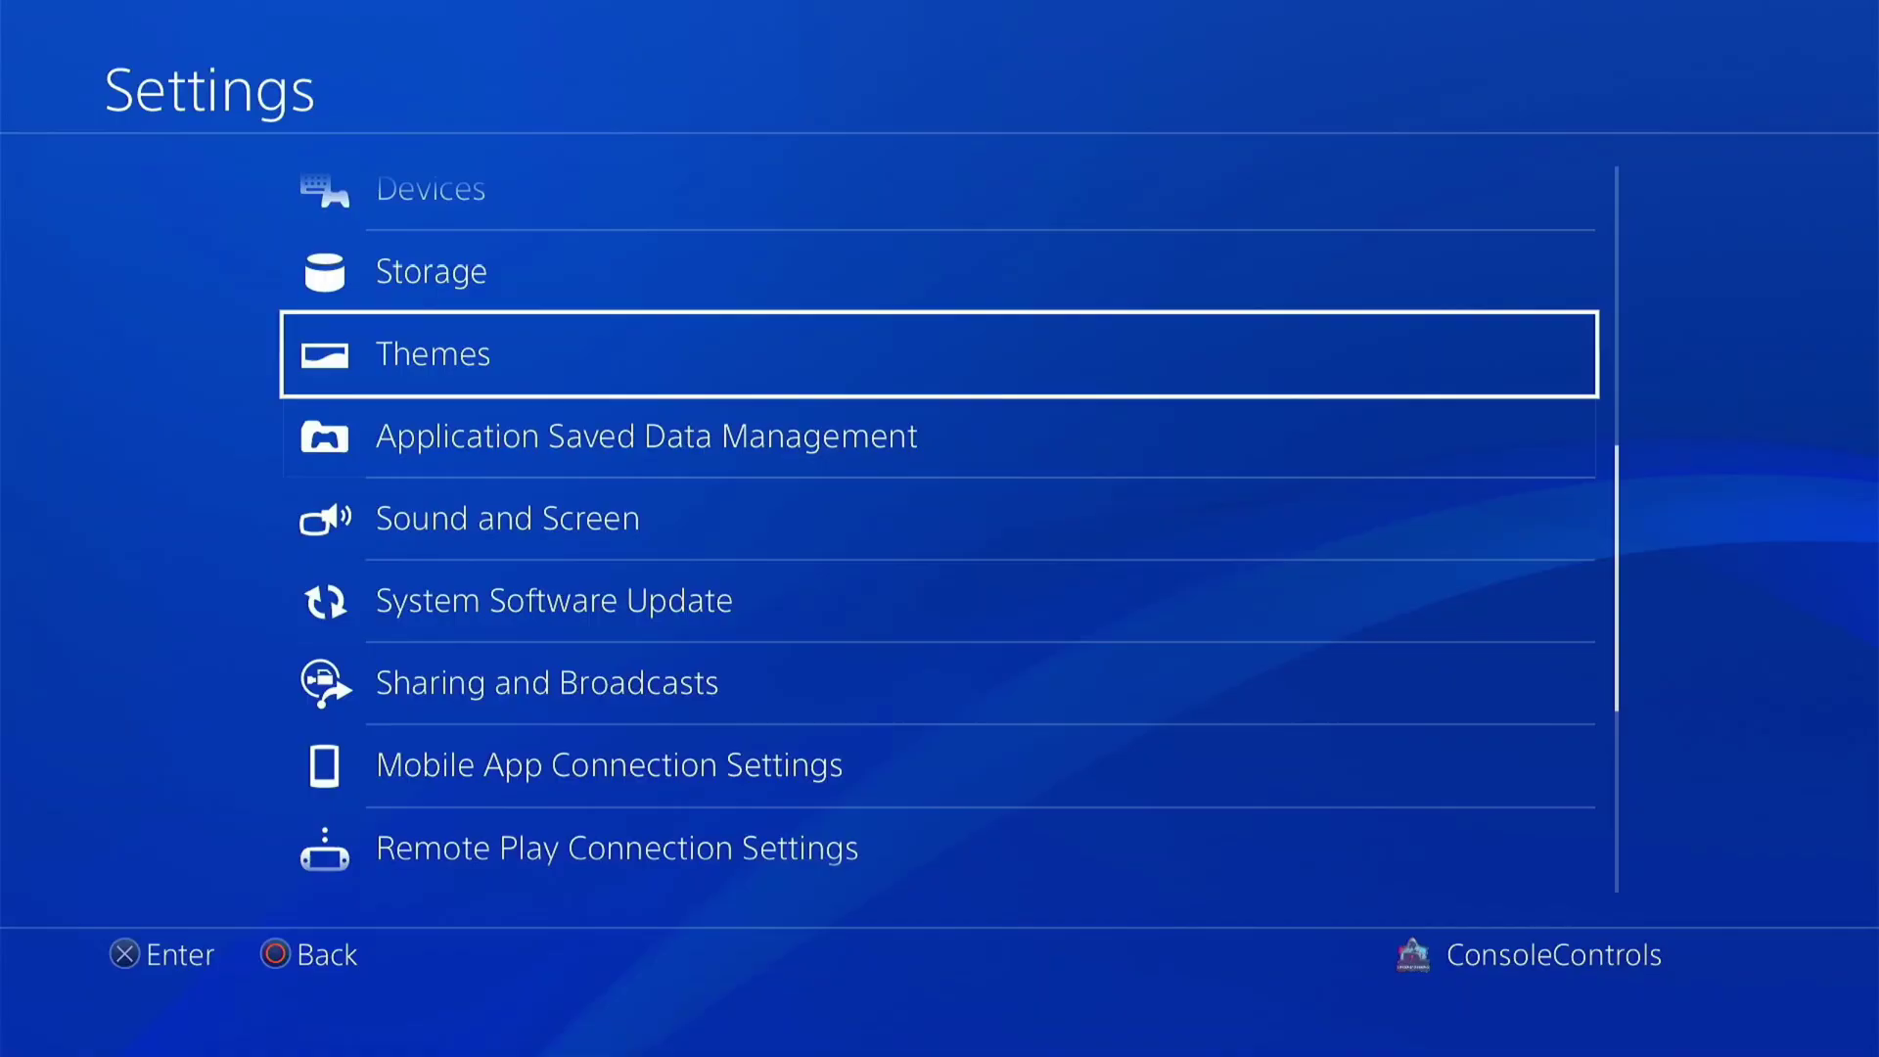
key(Up)
key(Up)
key(Up)
key(Up)
key(Return)
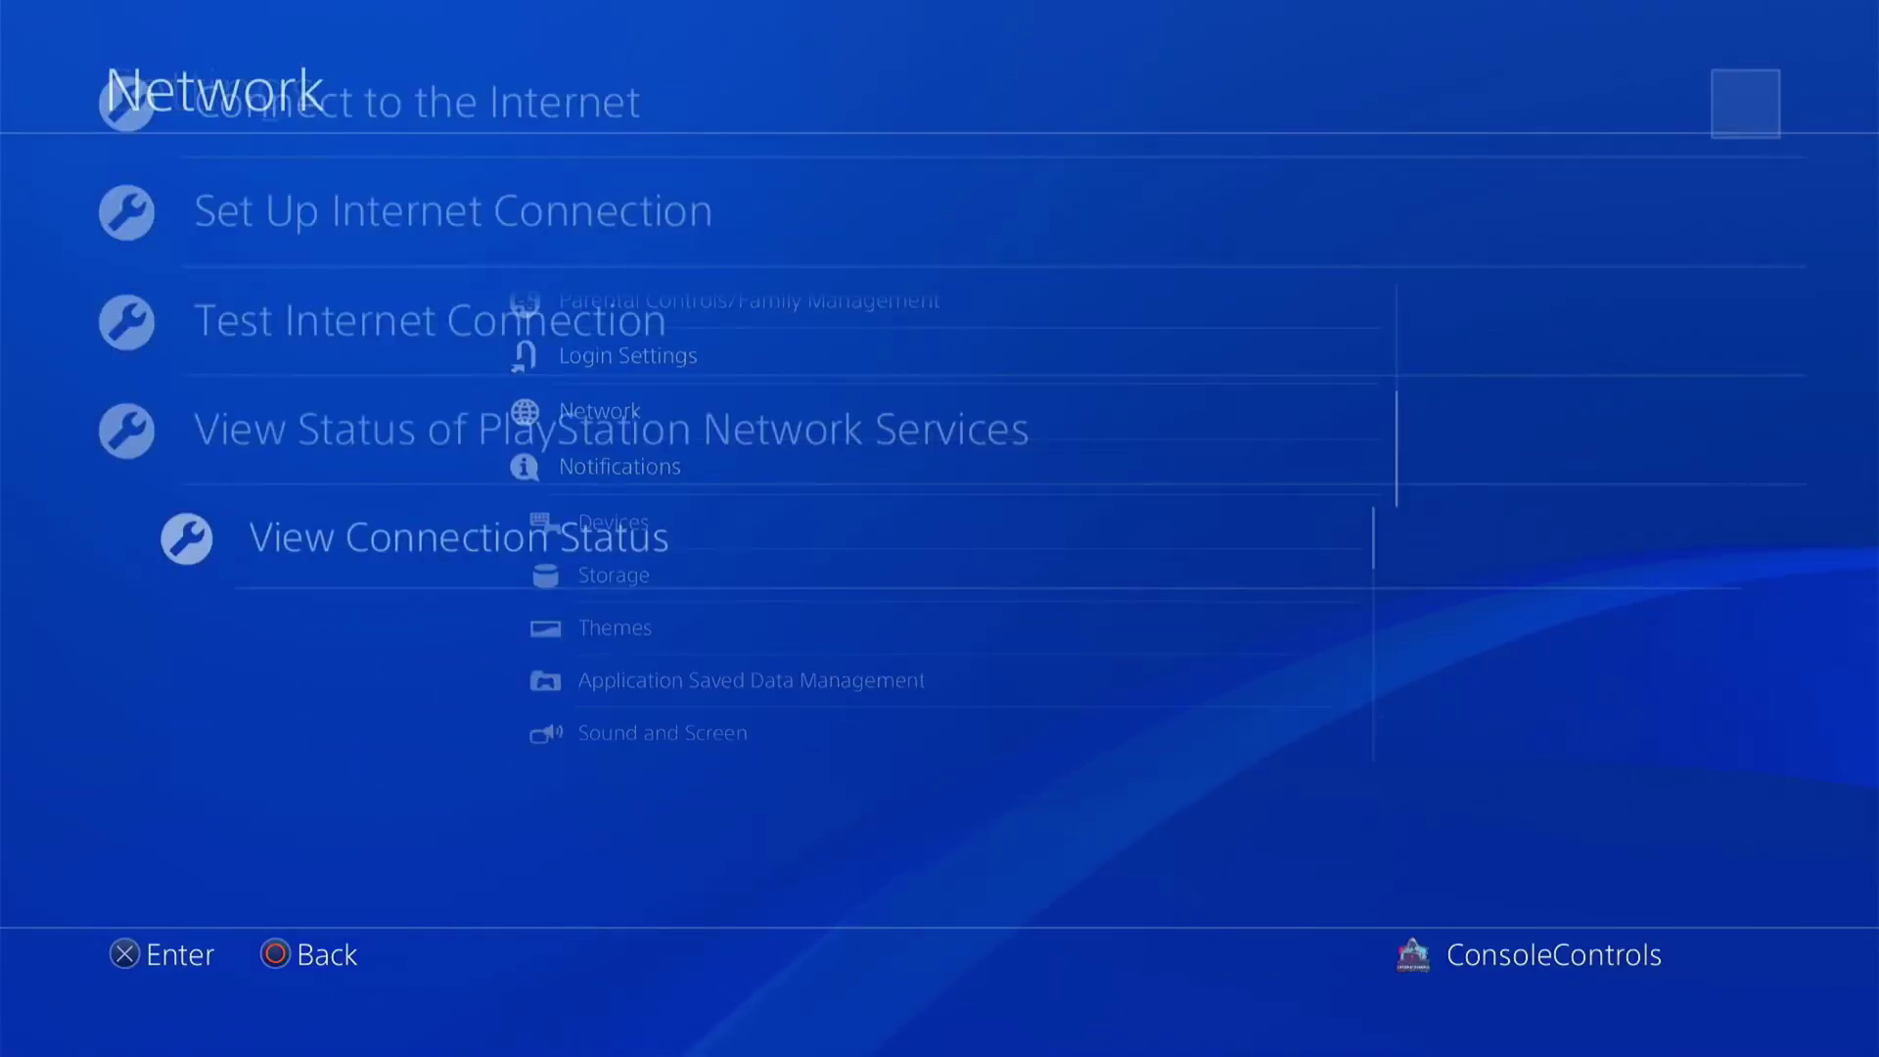
key(Down)
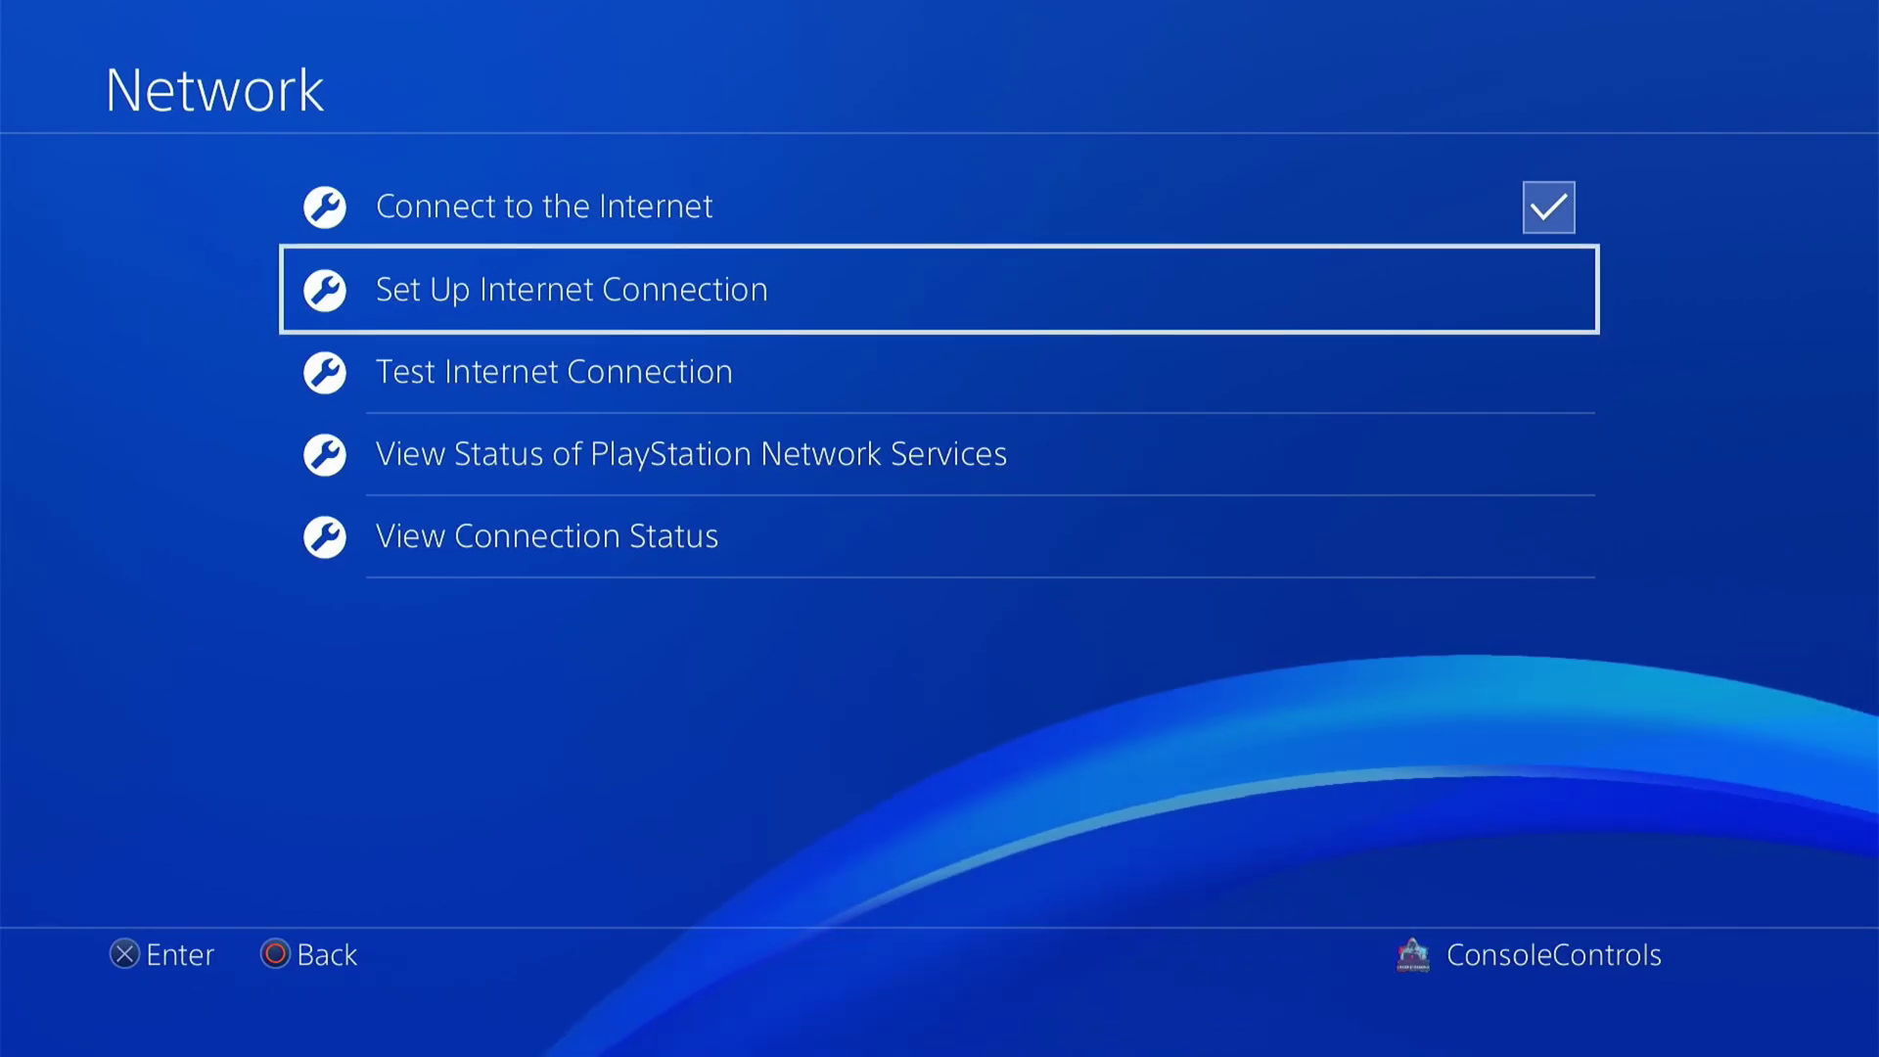
key(Escape)
key(Escape)
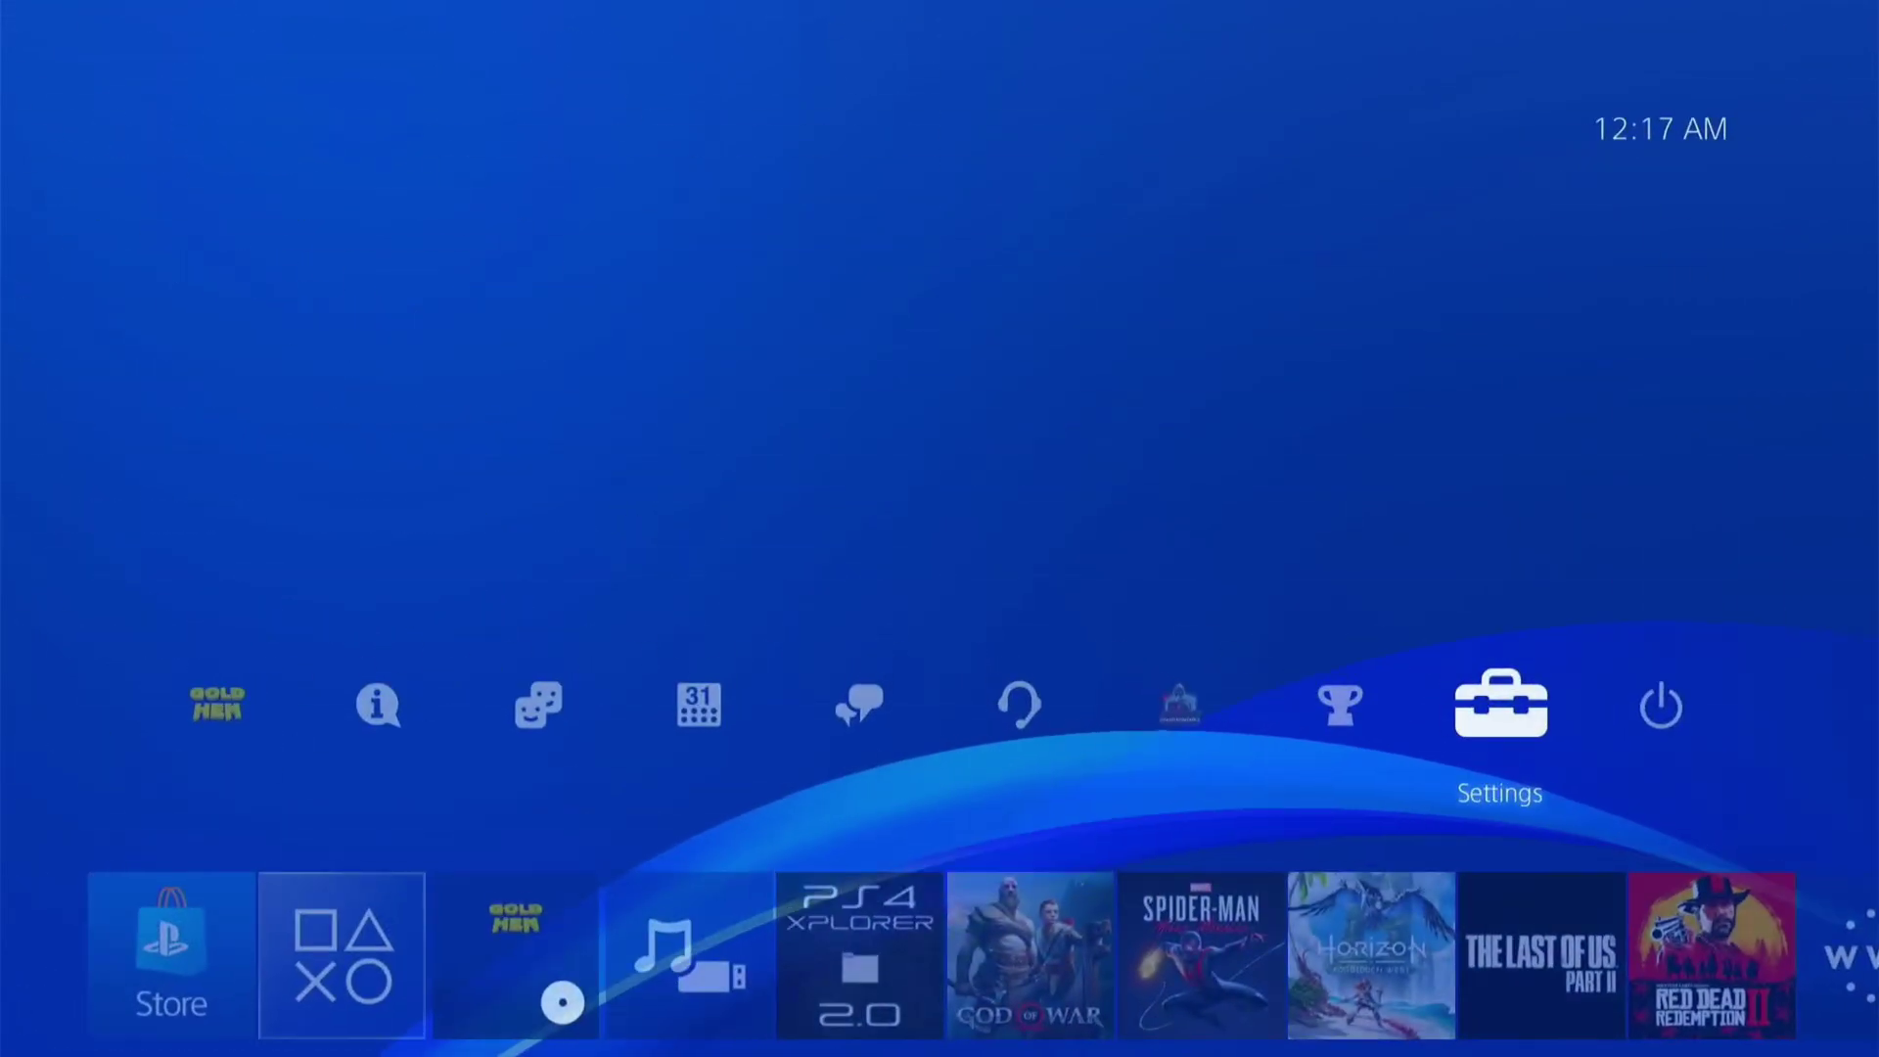
Open the GoldHEN menu and browse Debug Settings' package installer and game debug options
key(Left)
key(Left)
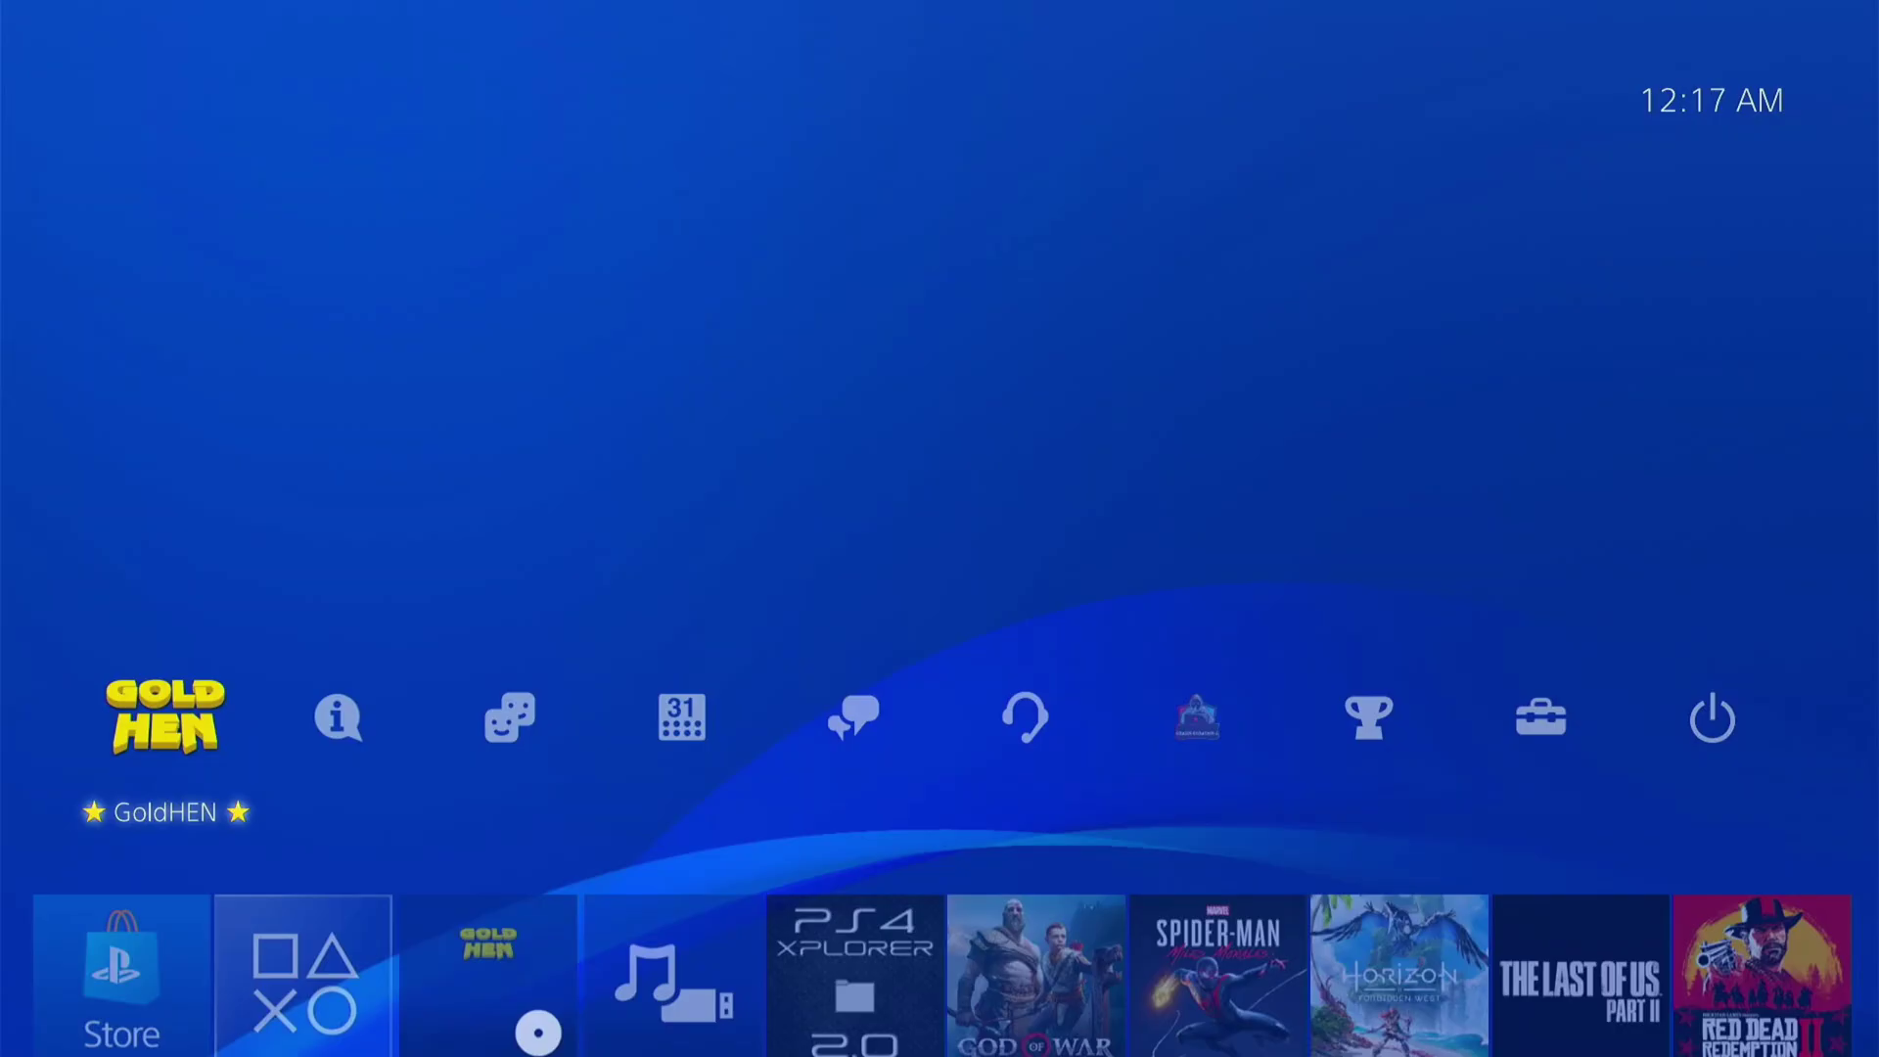
key(Return)
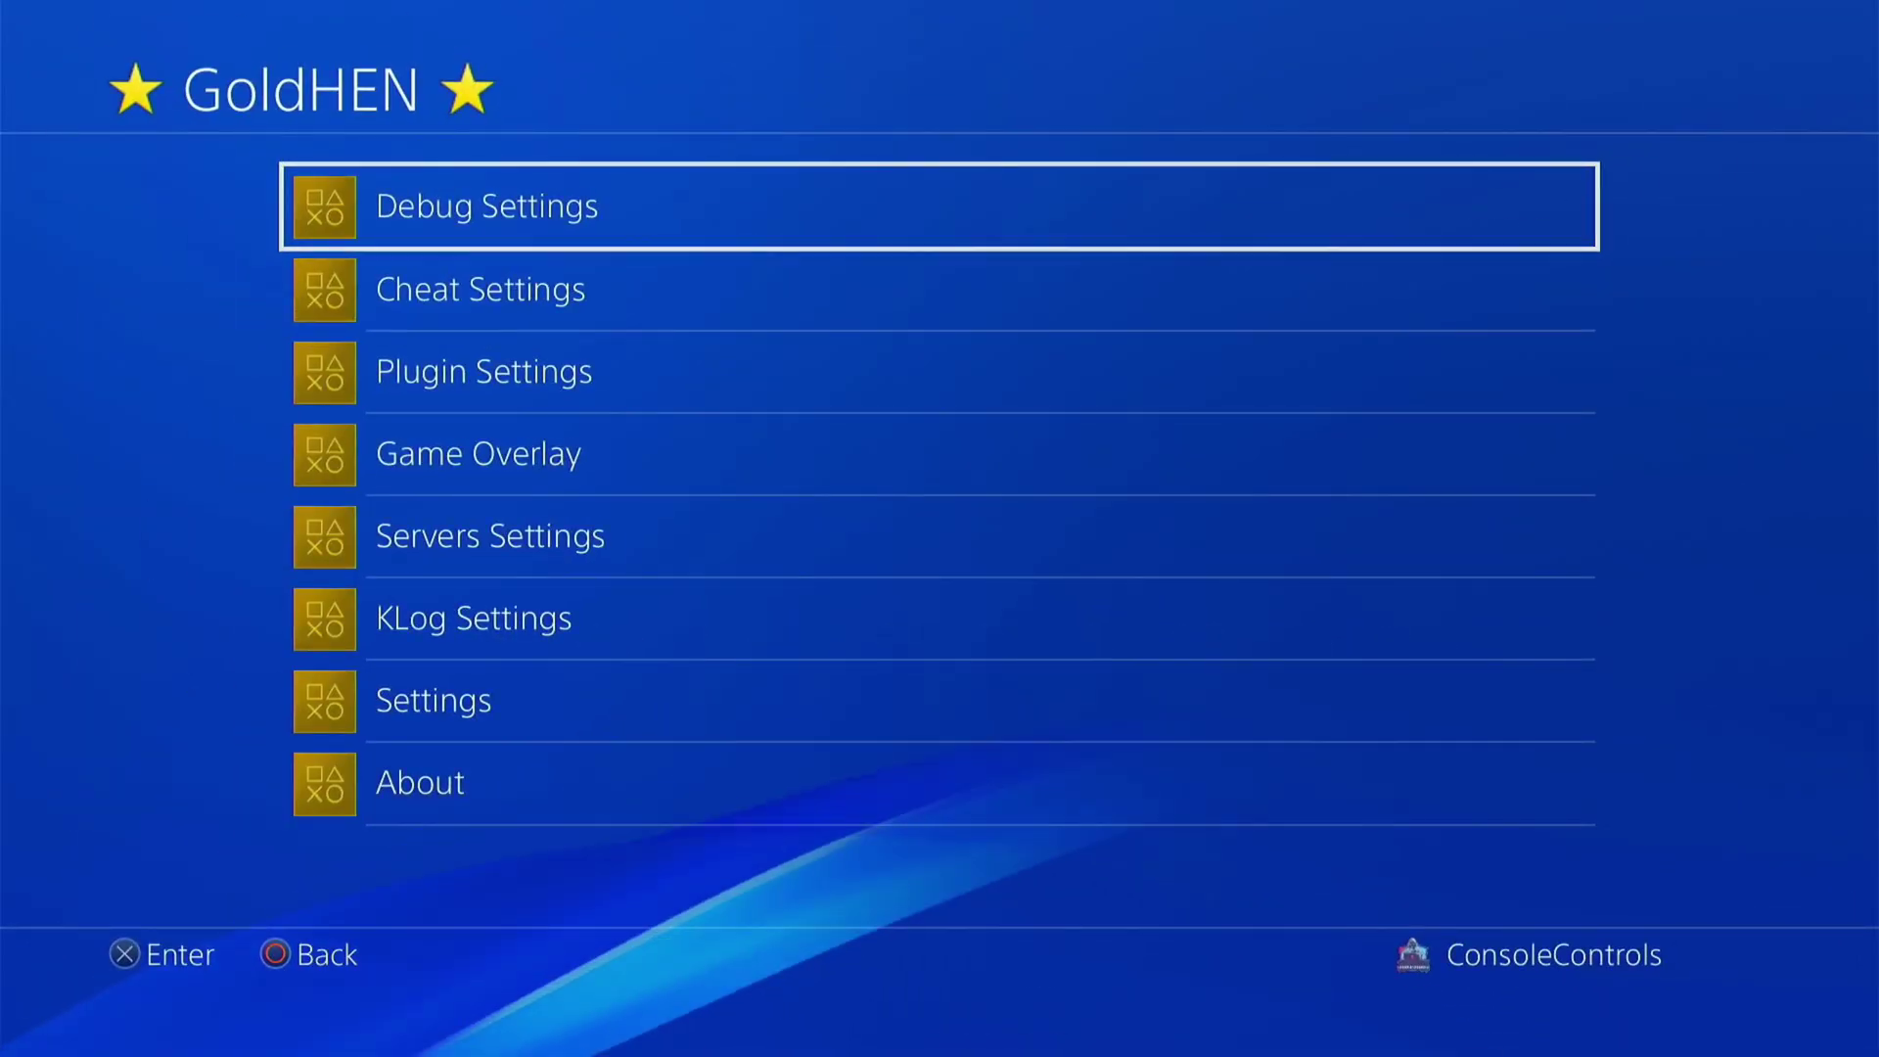
key(Return)
key(Down)
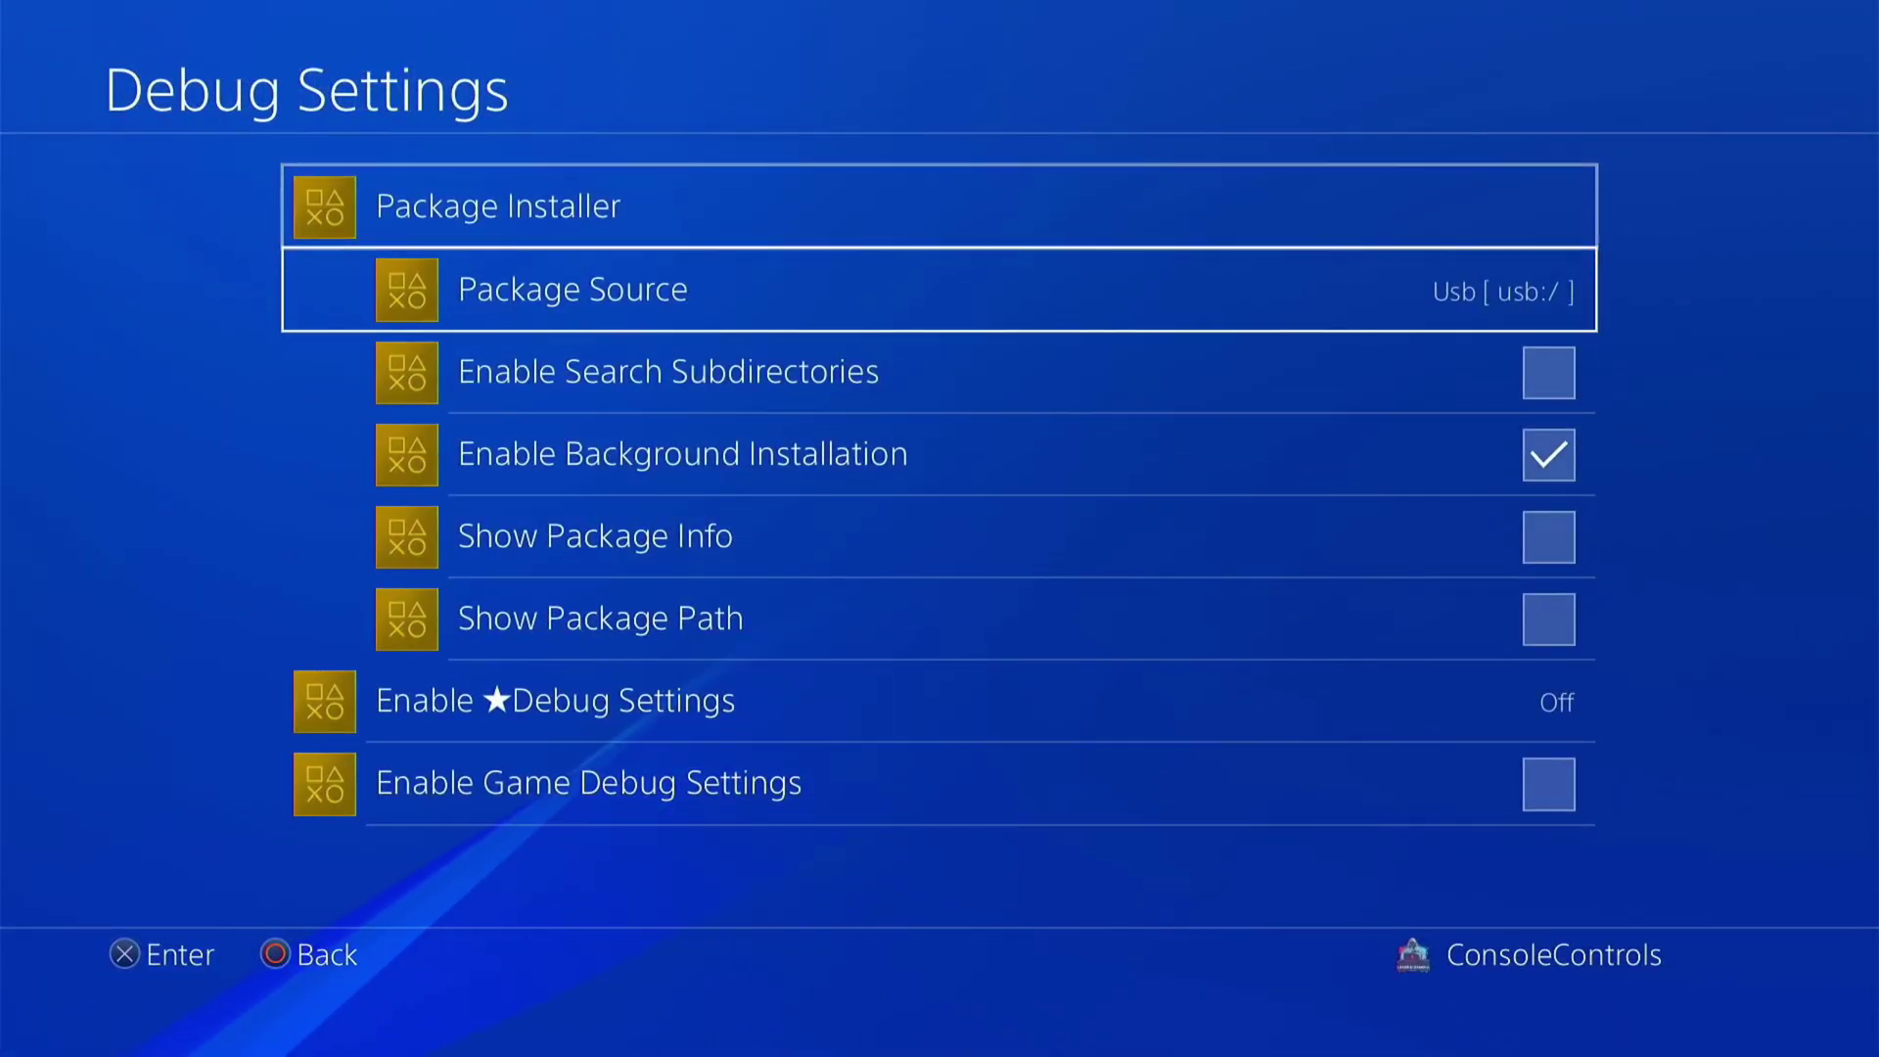
key(Down)
key(Down)
key(Down)
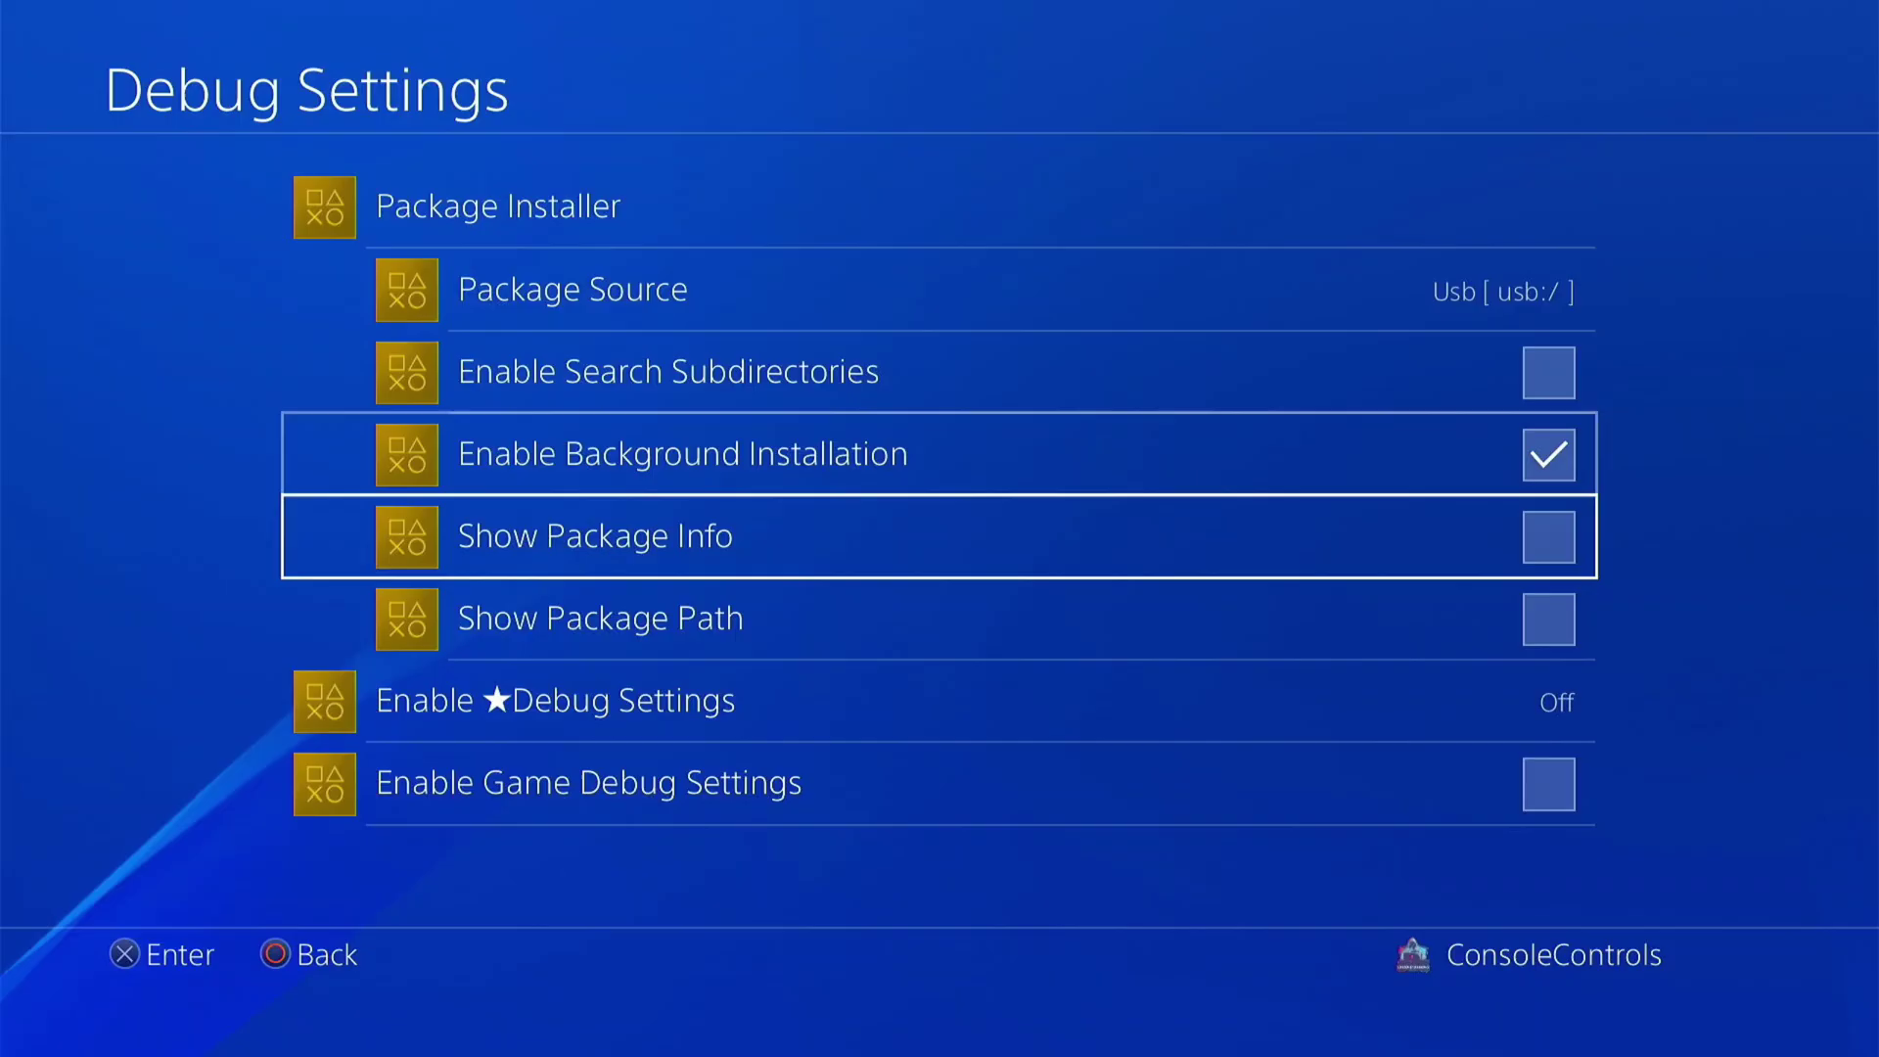
key(Down)
key(Down)
key(Down)
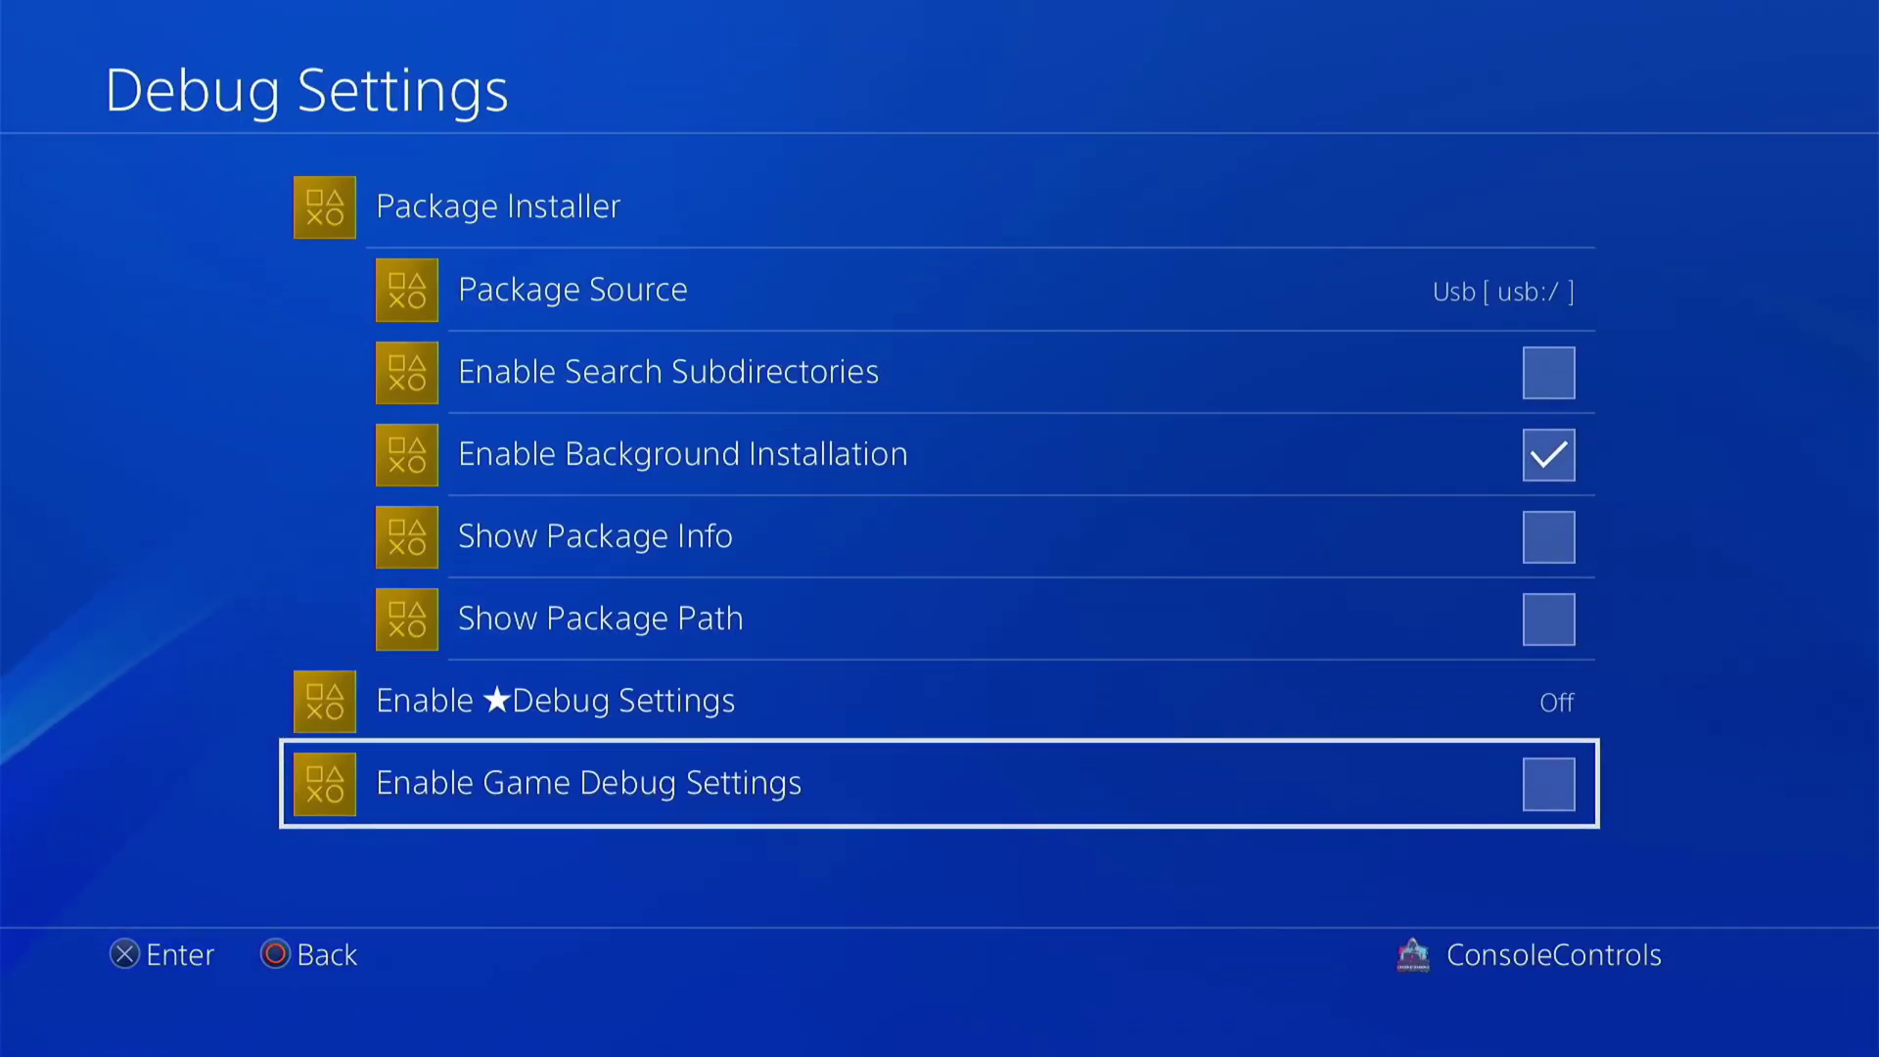
key(Escape)
In Cheat Settings, try updating the cheat archive, which fails without internet
key(Down)
key(Return)
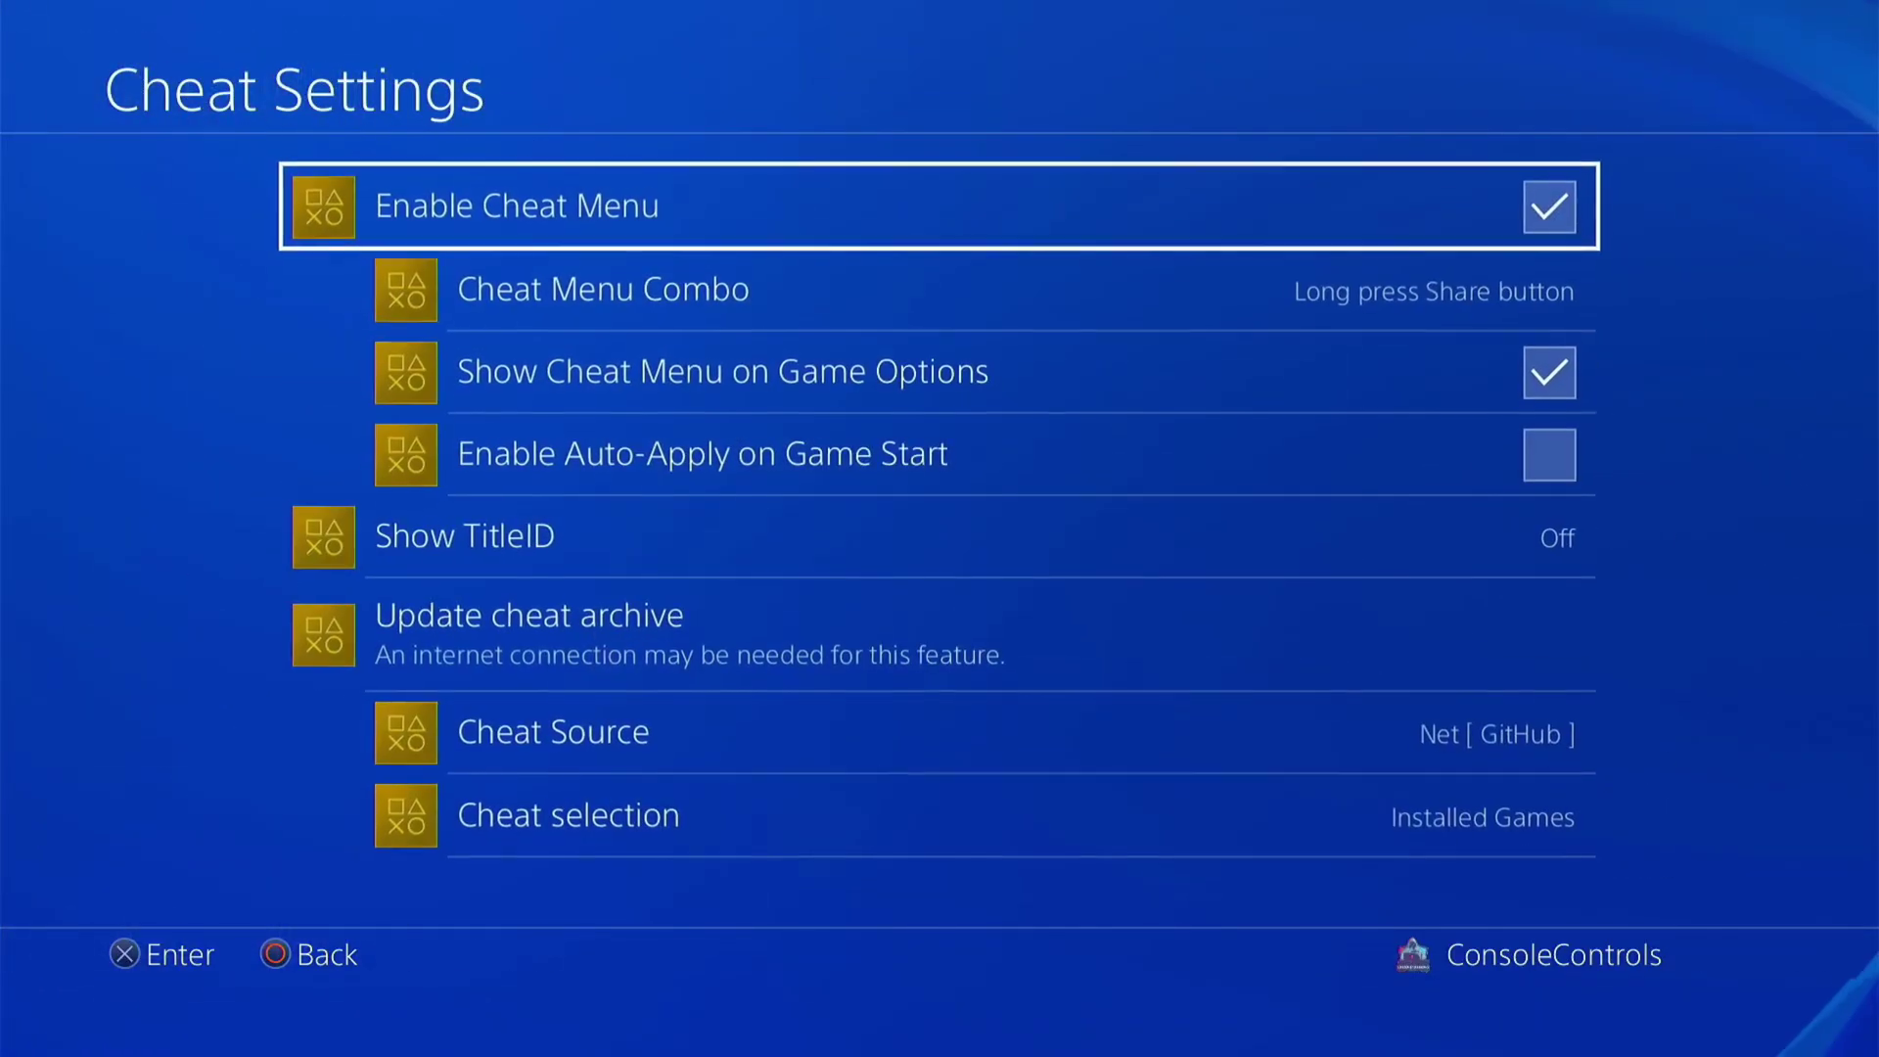
key(Down)
key(Down)
key(Down)
key(Down)
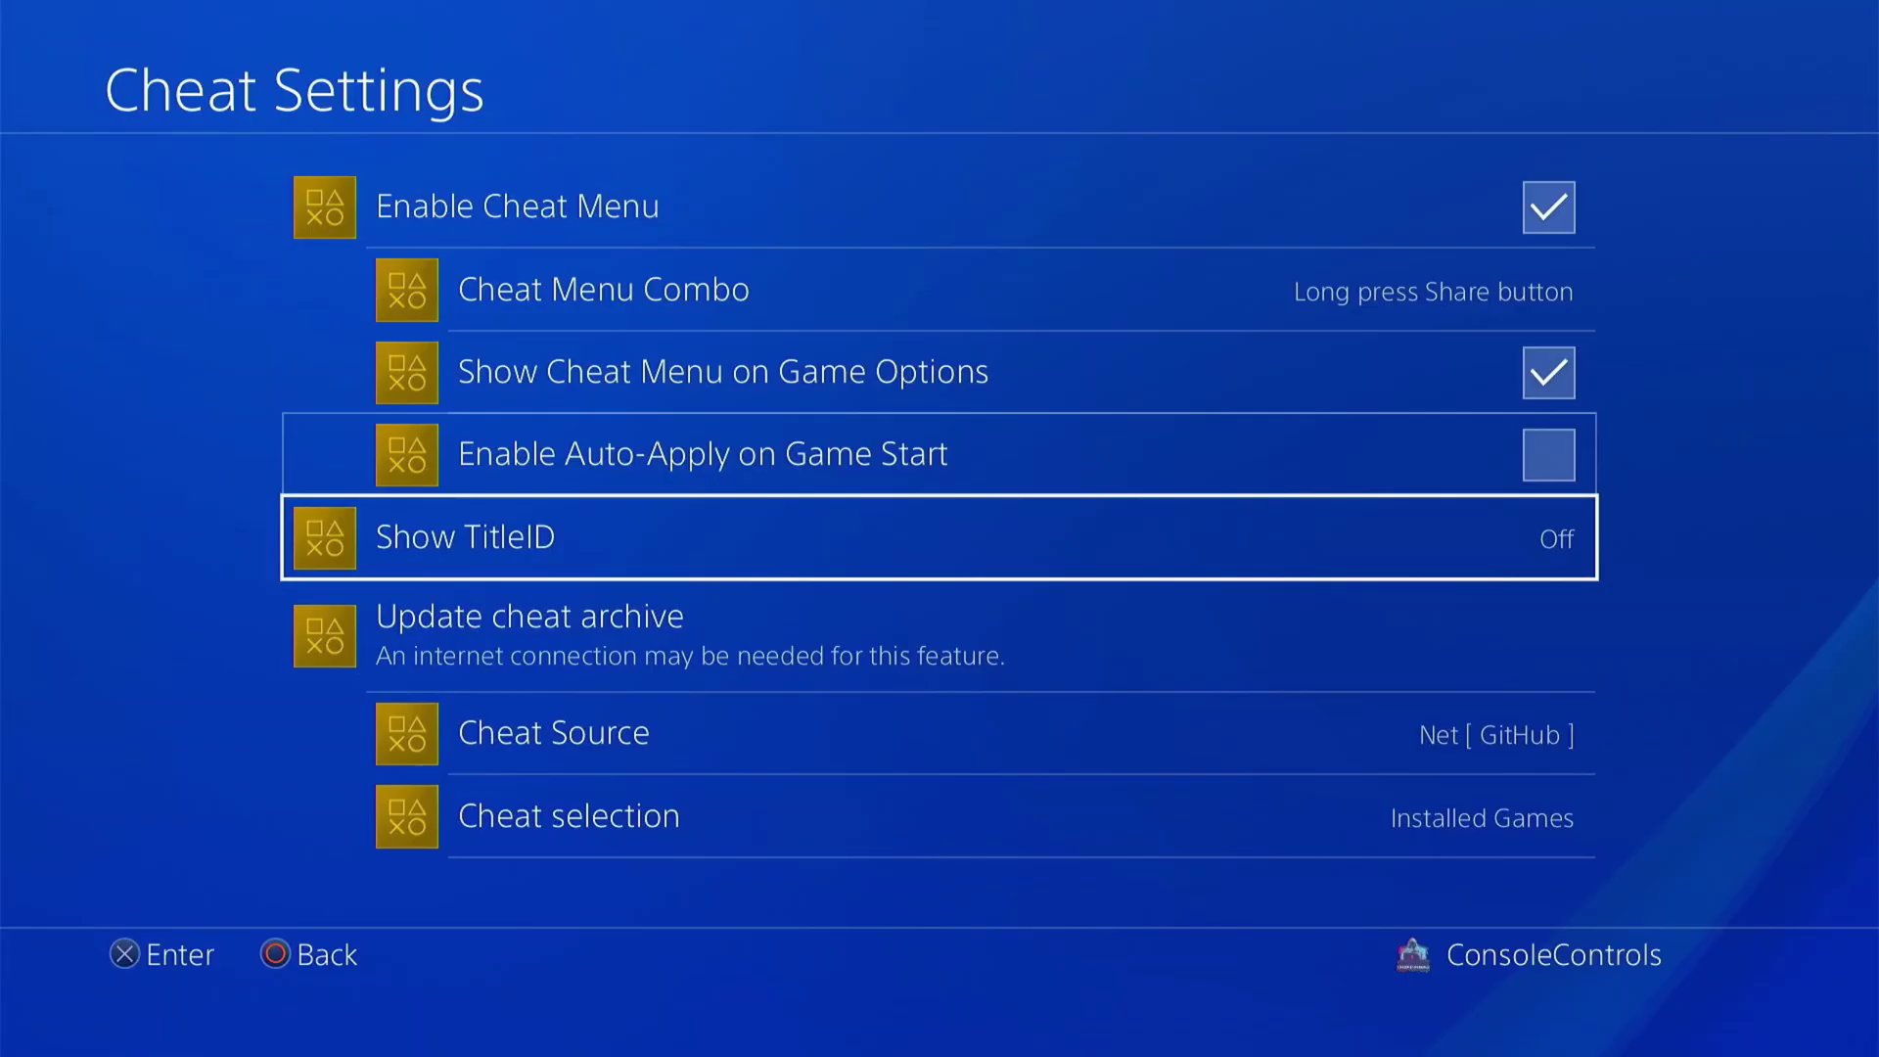
key(Down)
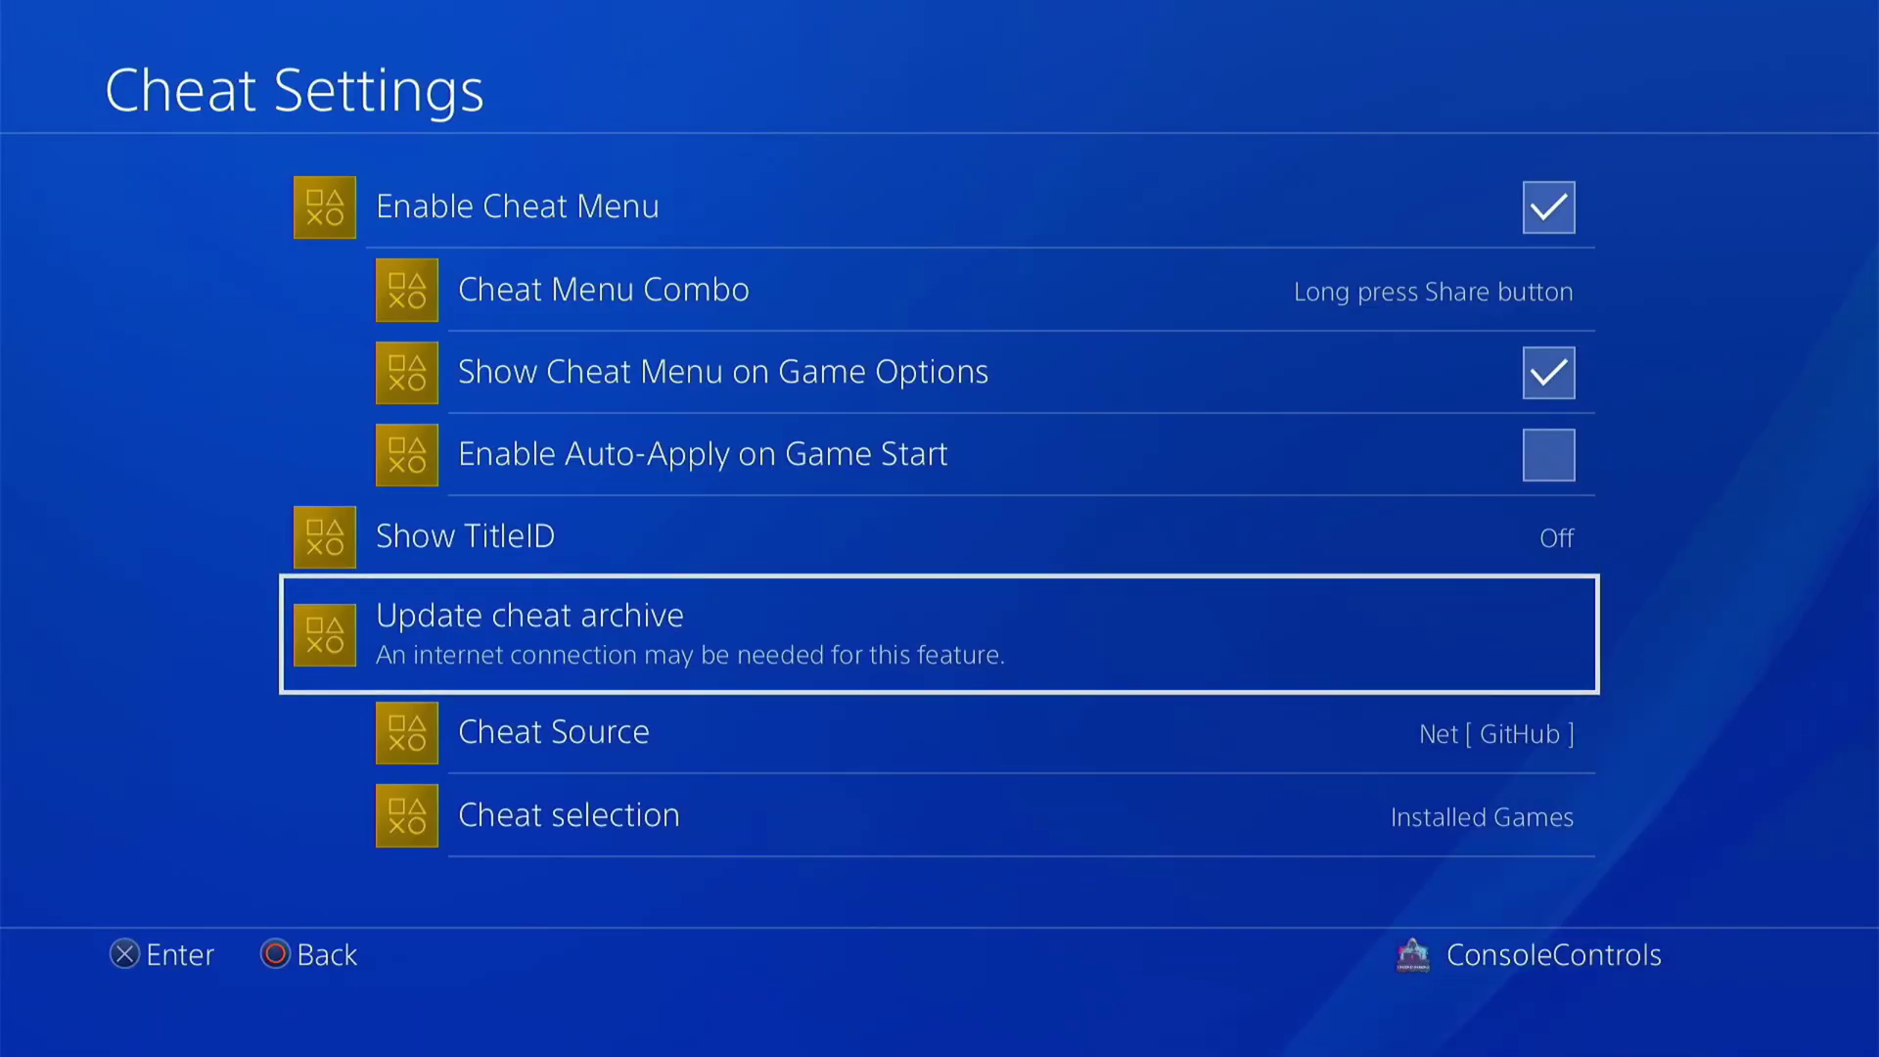
key(Return)
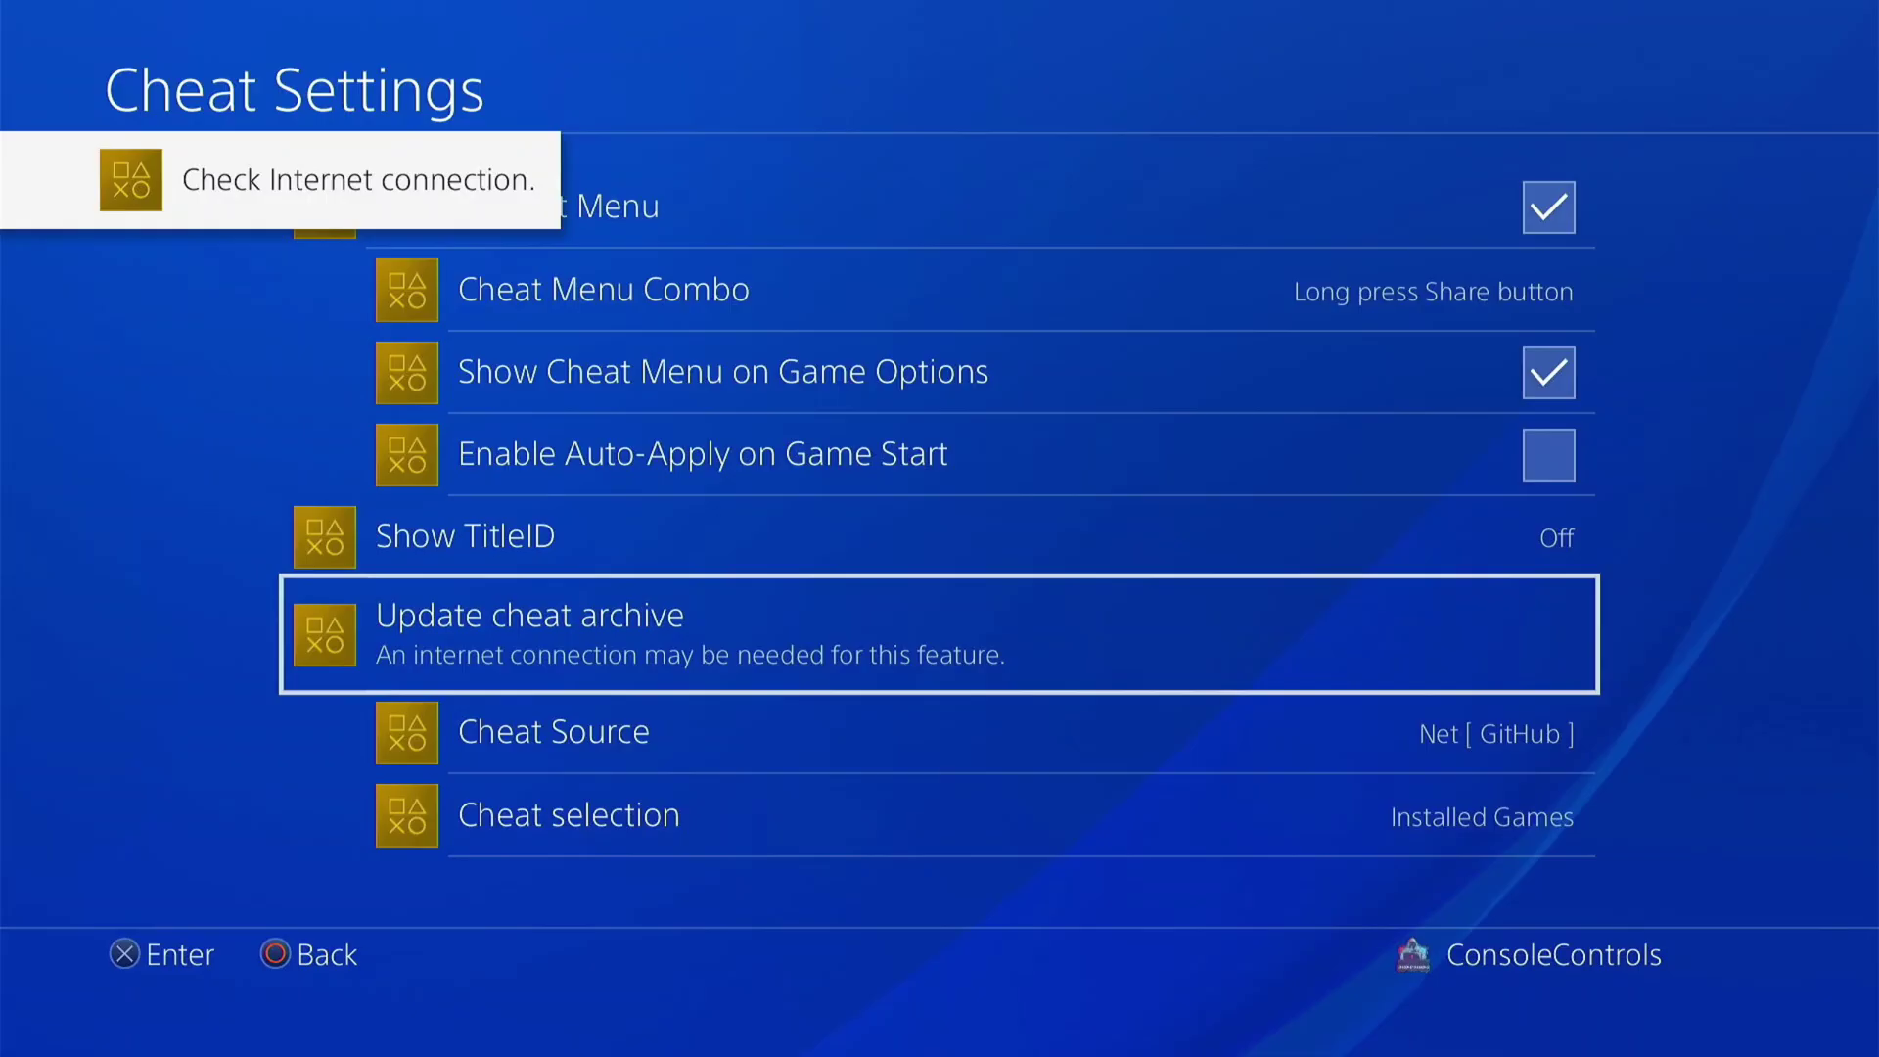
key(Escape)
Review Plugin Settings: plugins loader enabled, game patch and AIO fix plugins, GitHub source
key(Down)
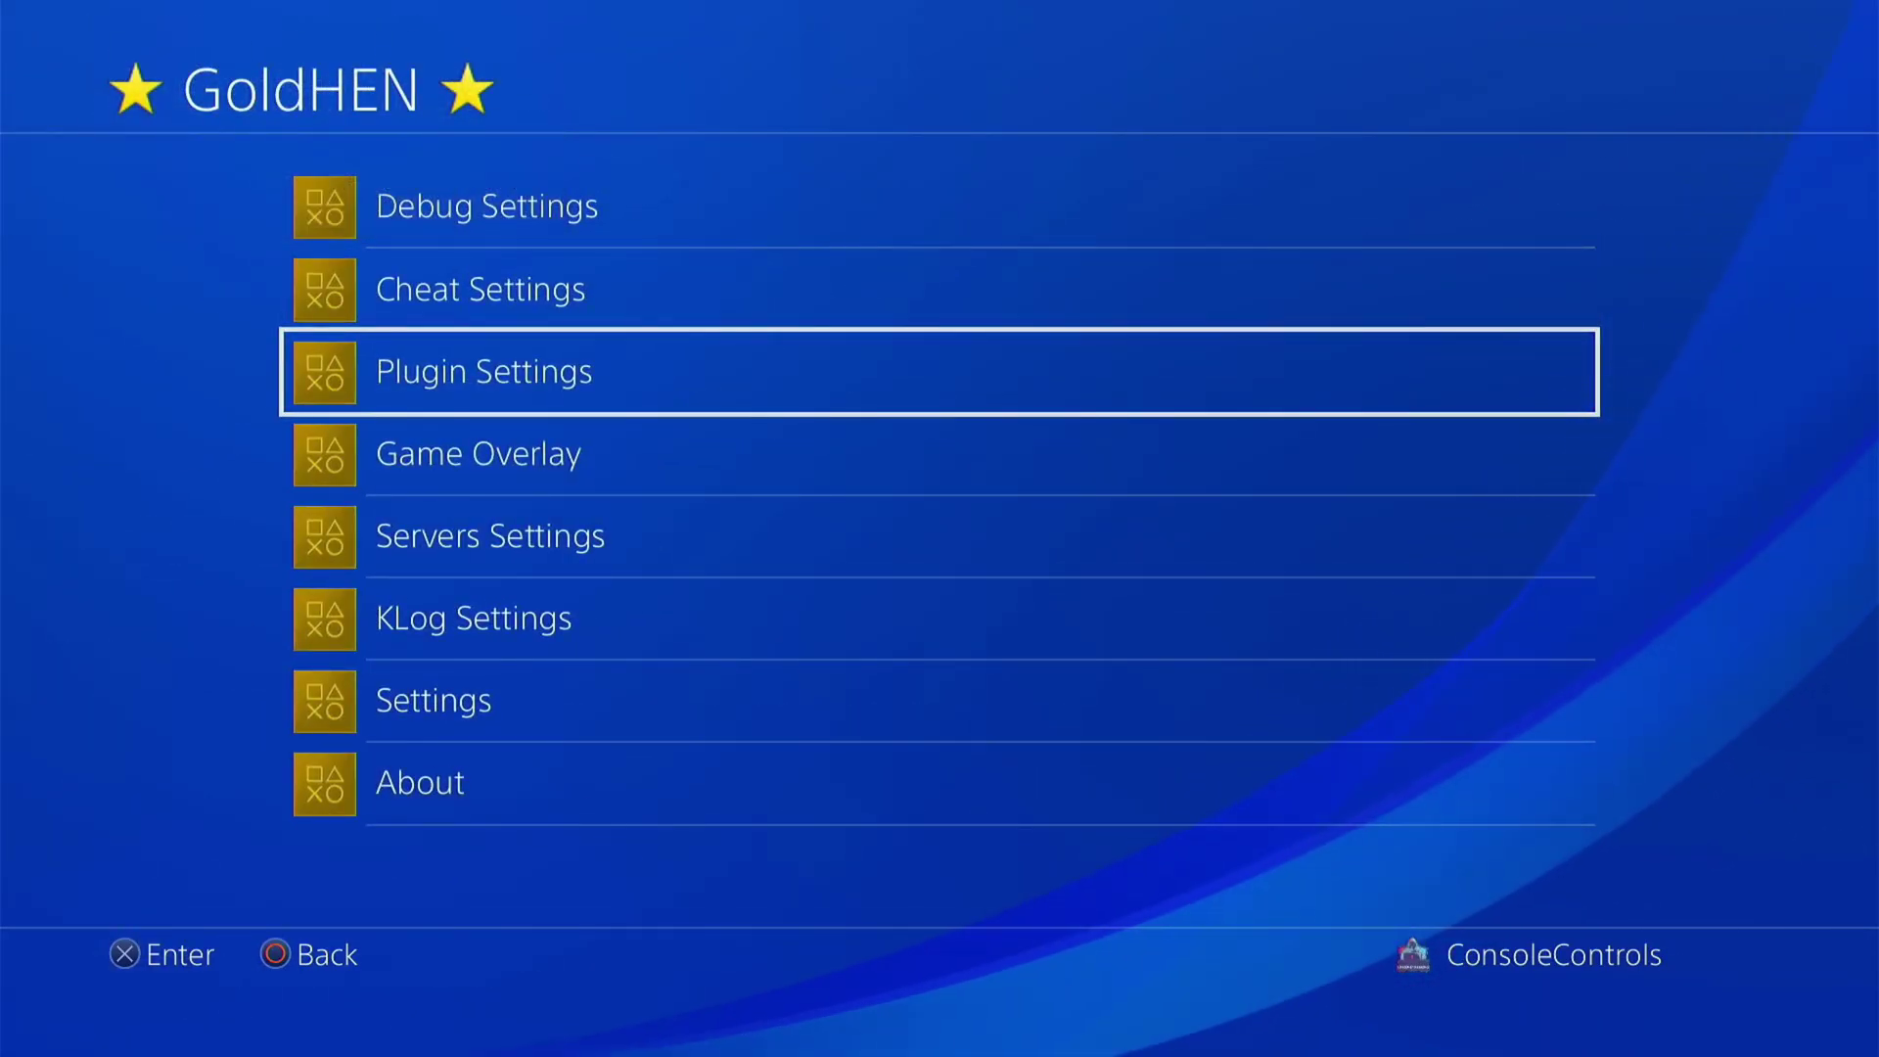
key(Return)
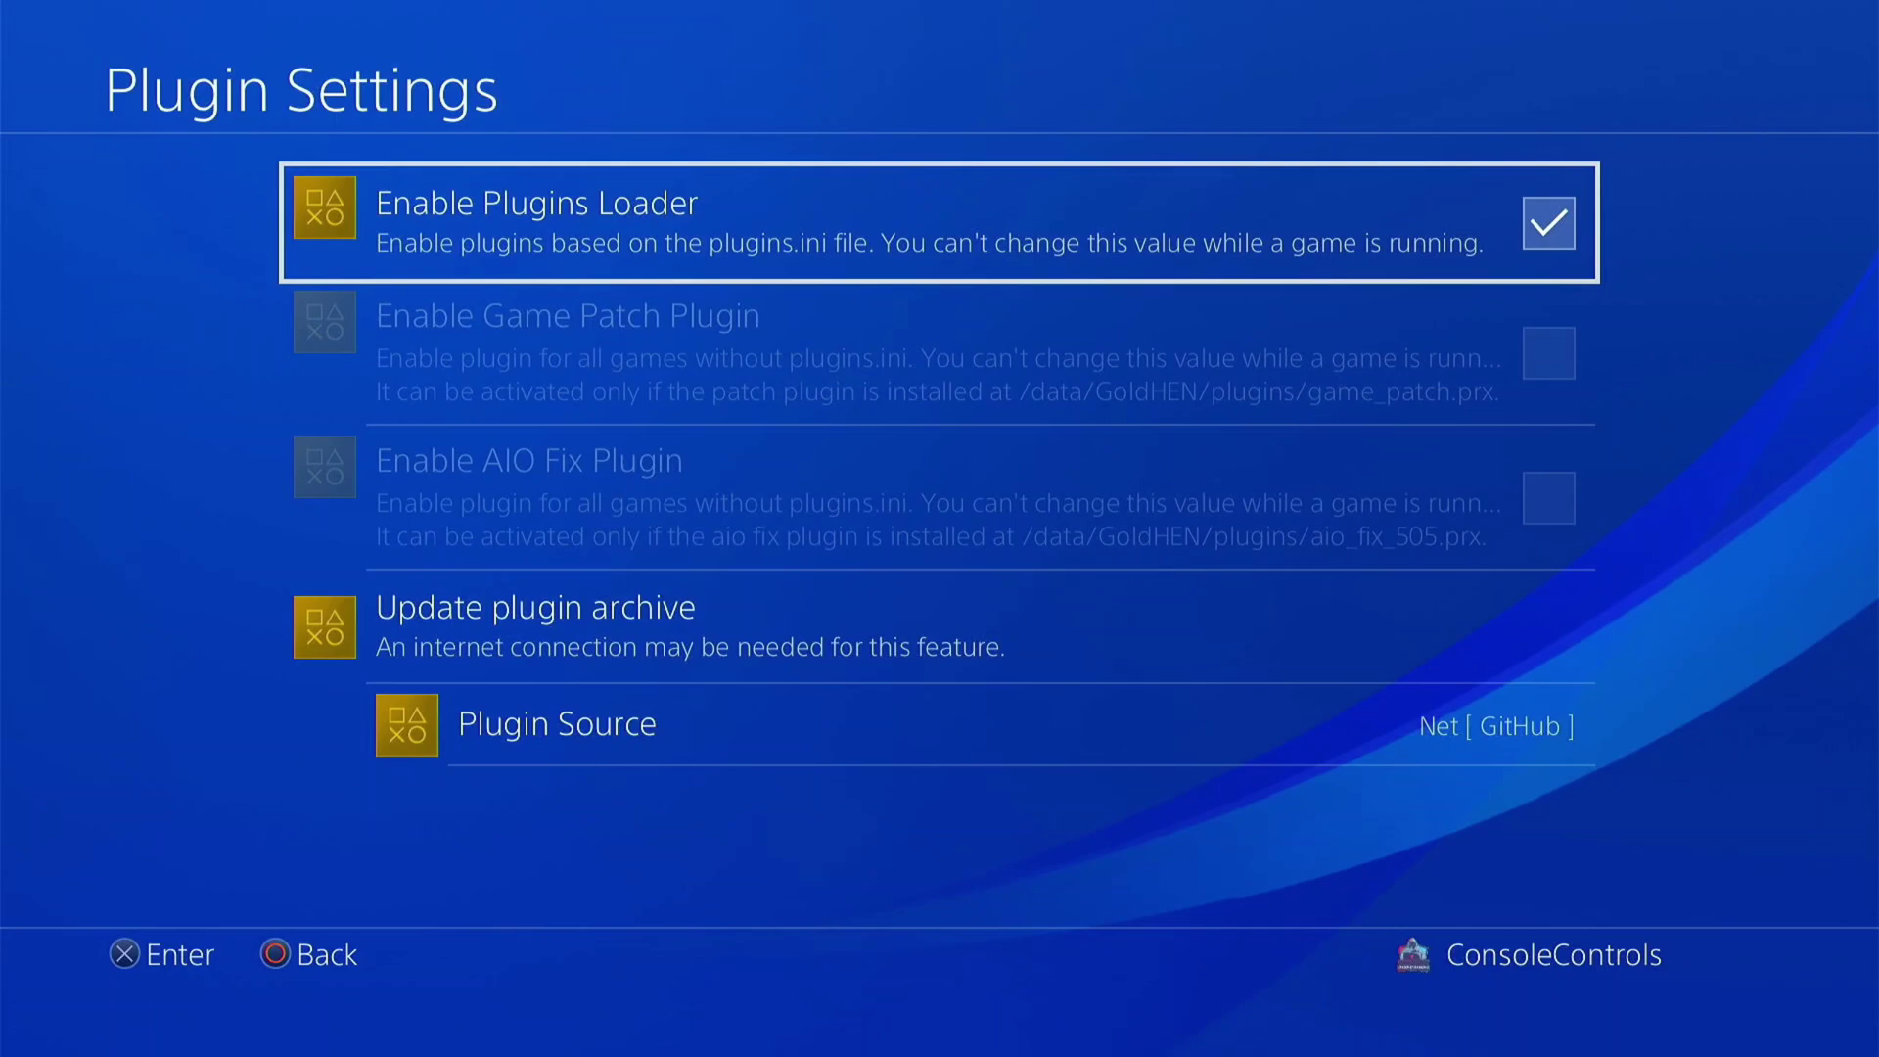
key(Down)
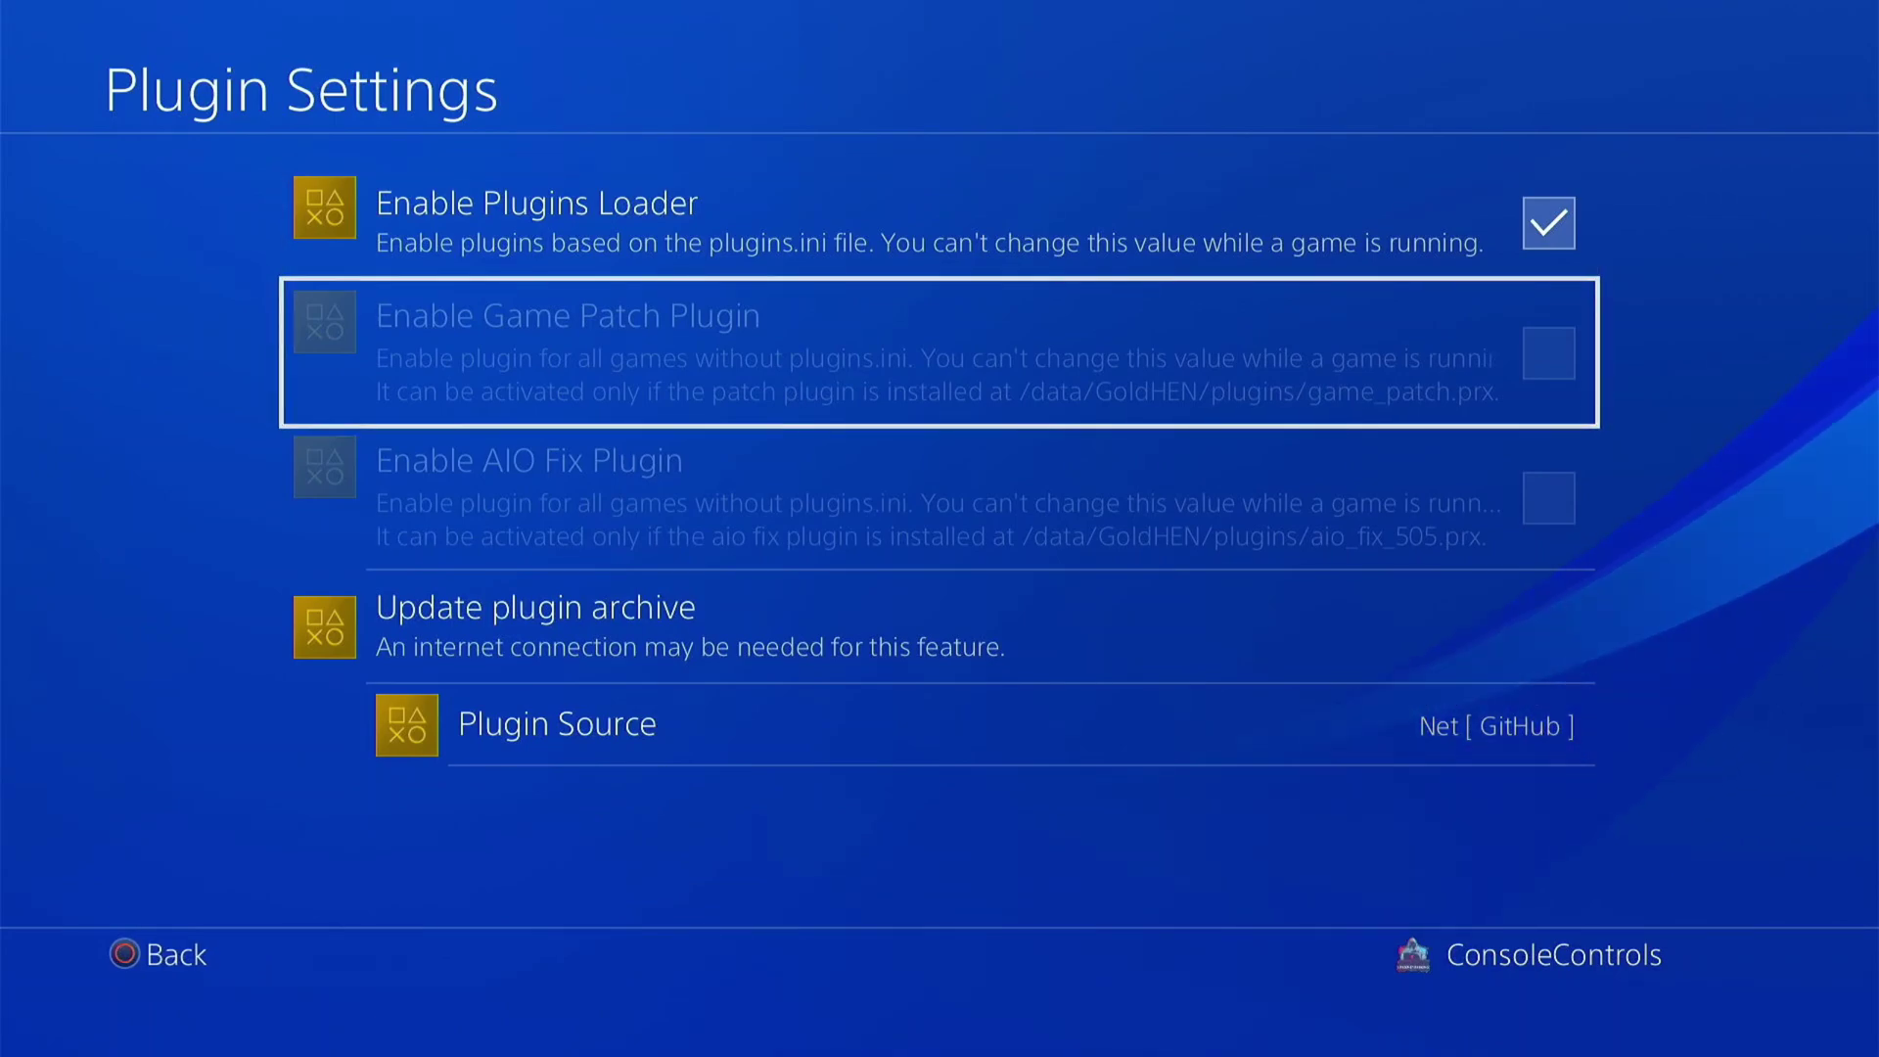
key(Down)
key(Down)
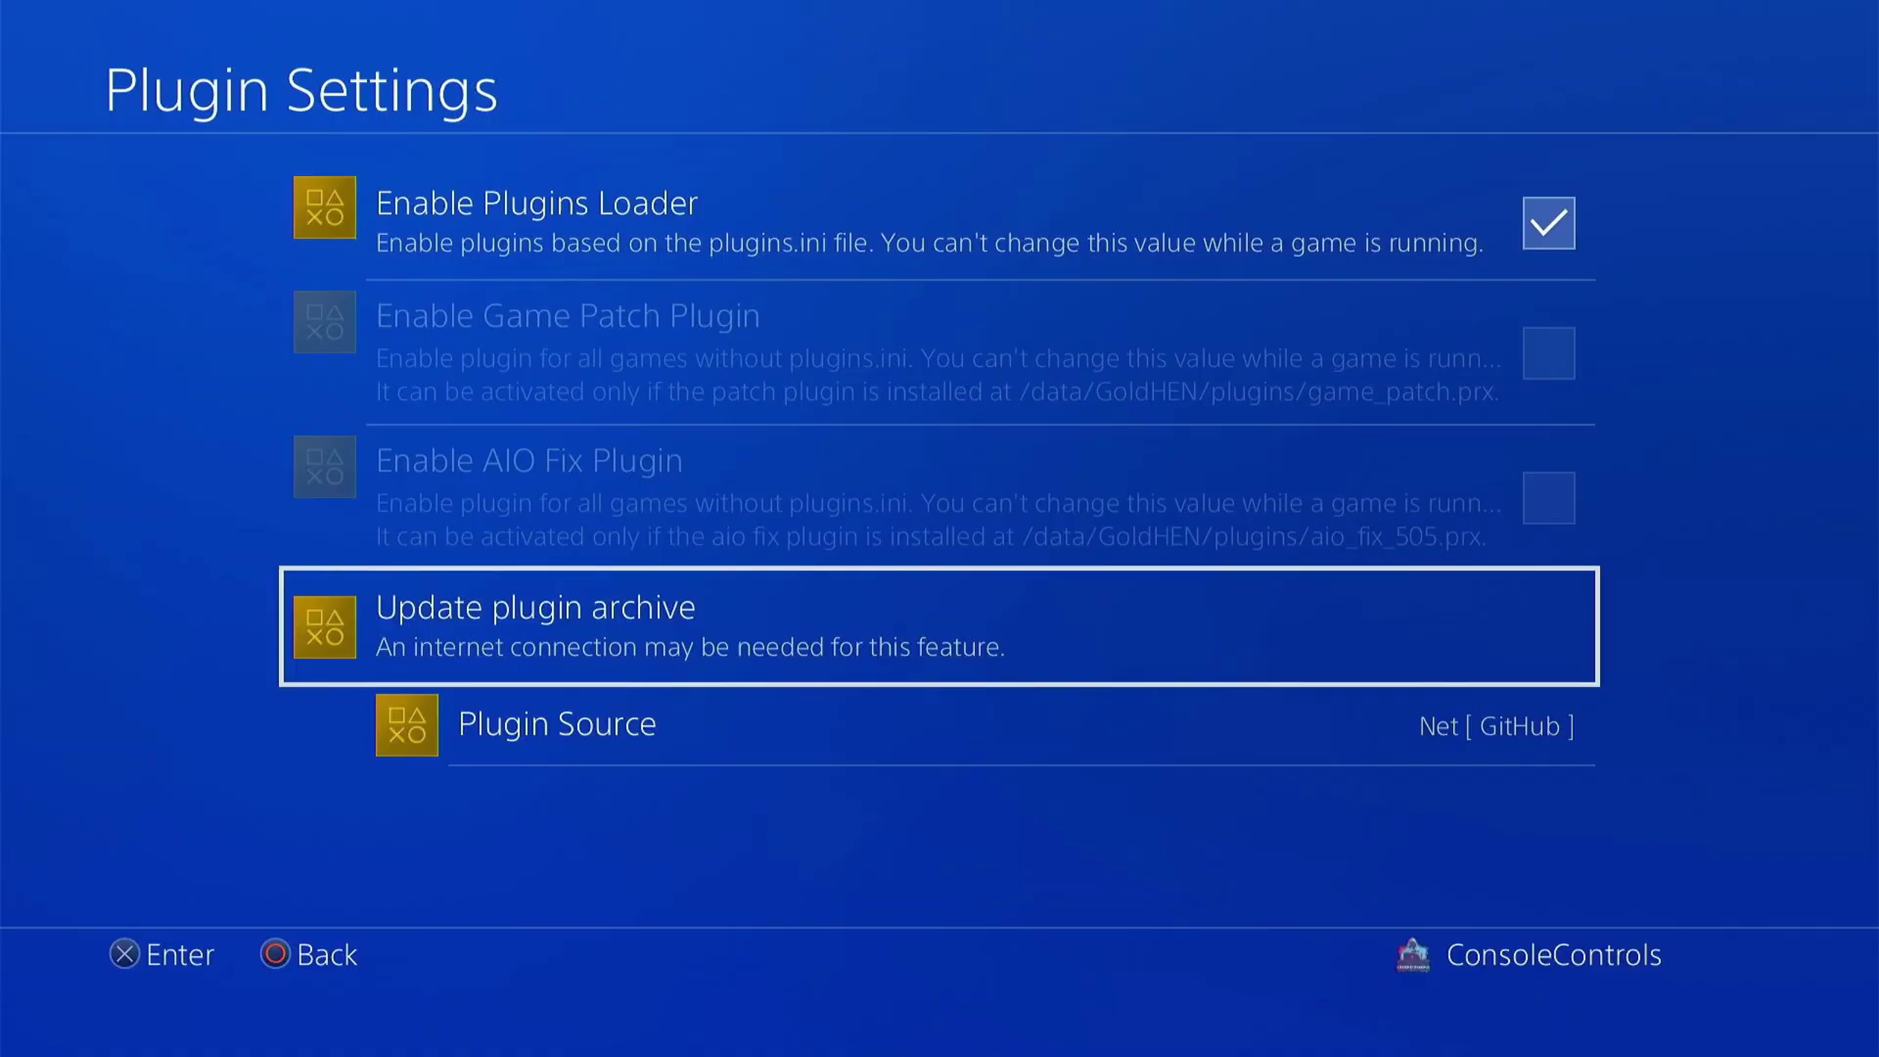
key(Down)
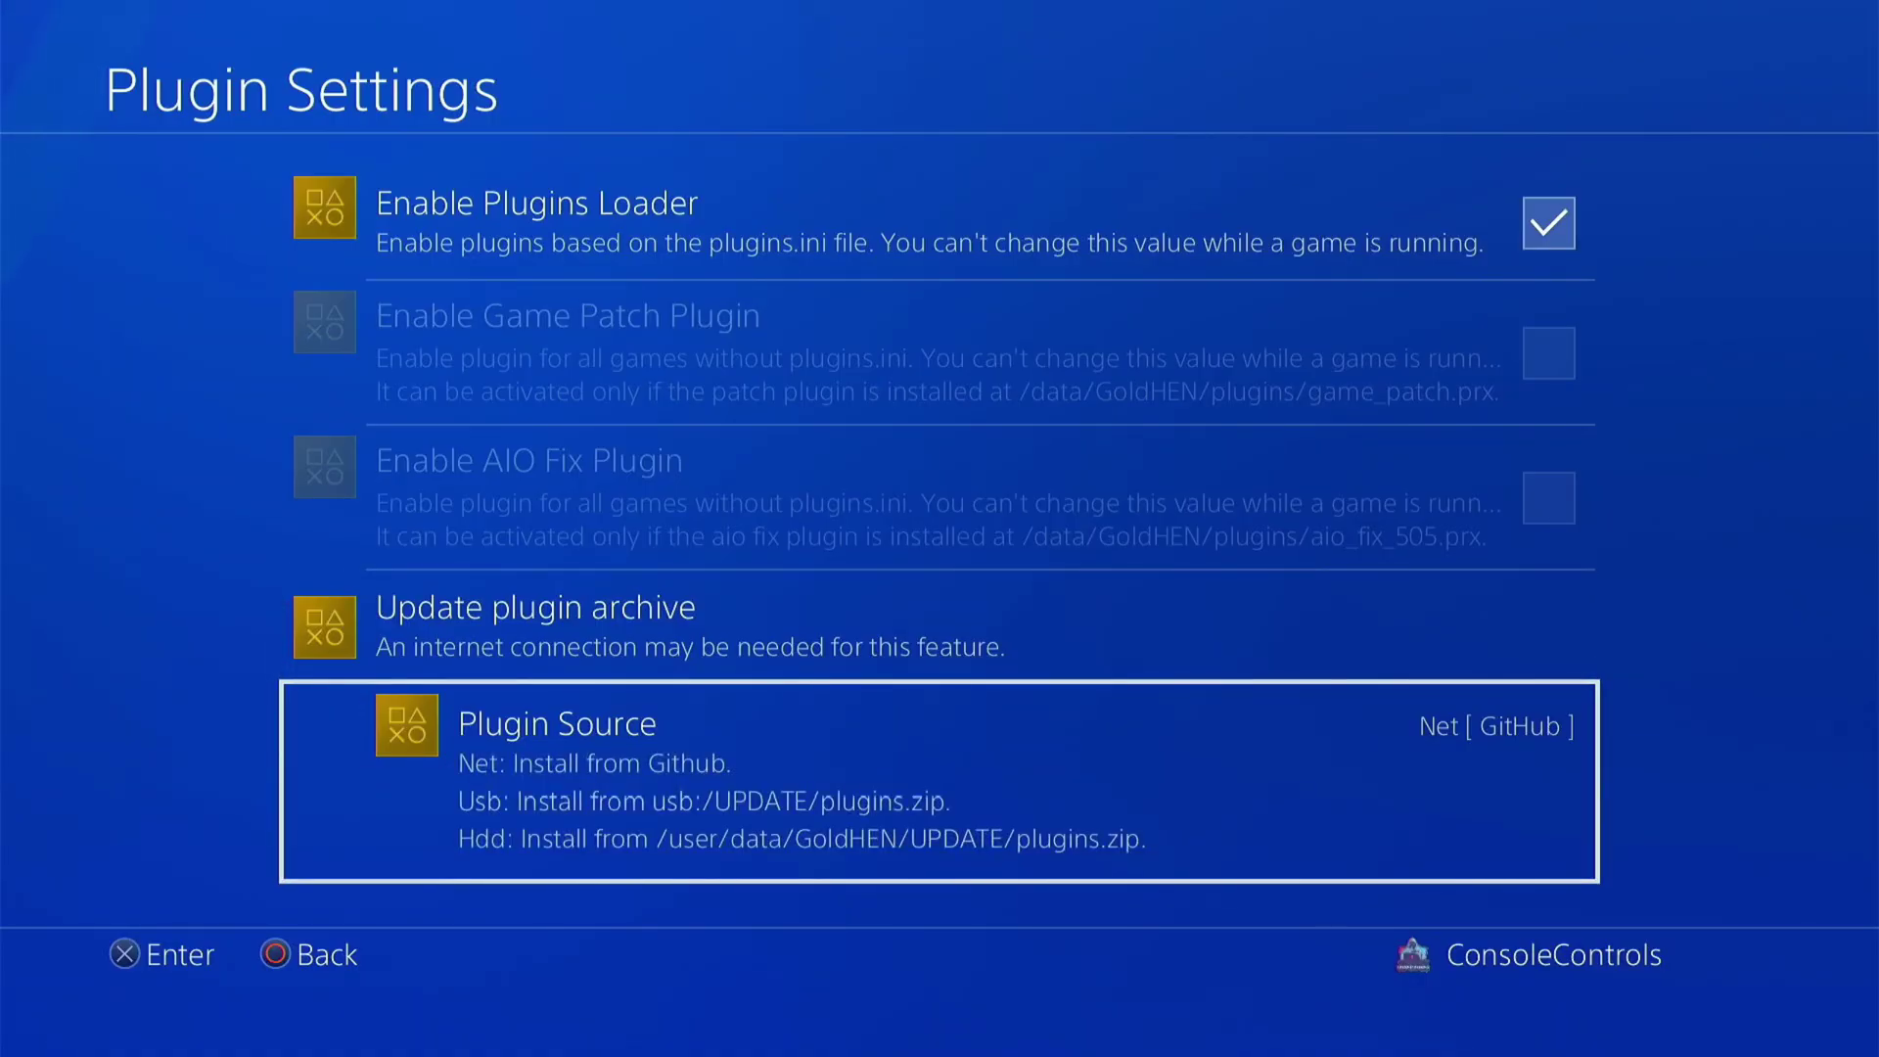
key(Escape)
Browse the Game Overlay settings options and back out
key(Down)
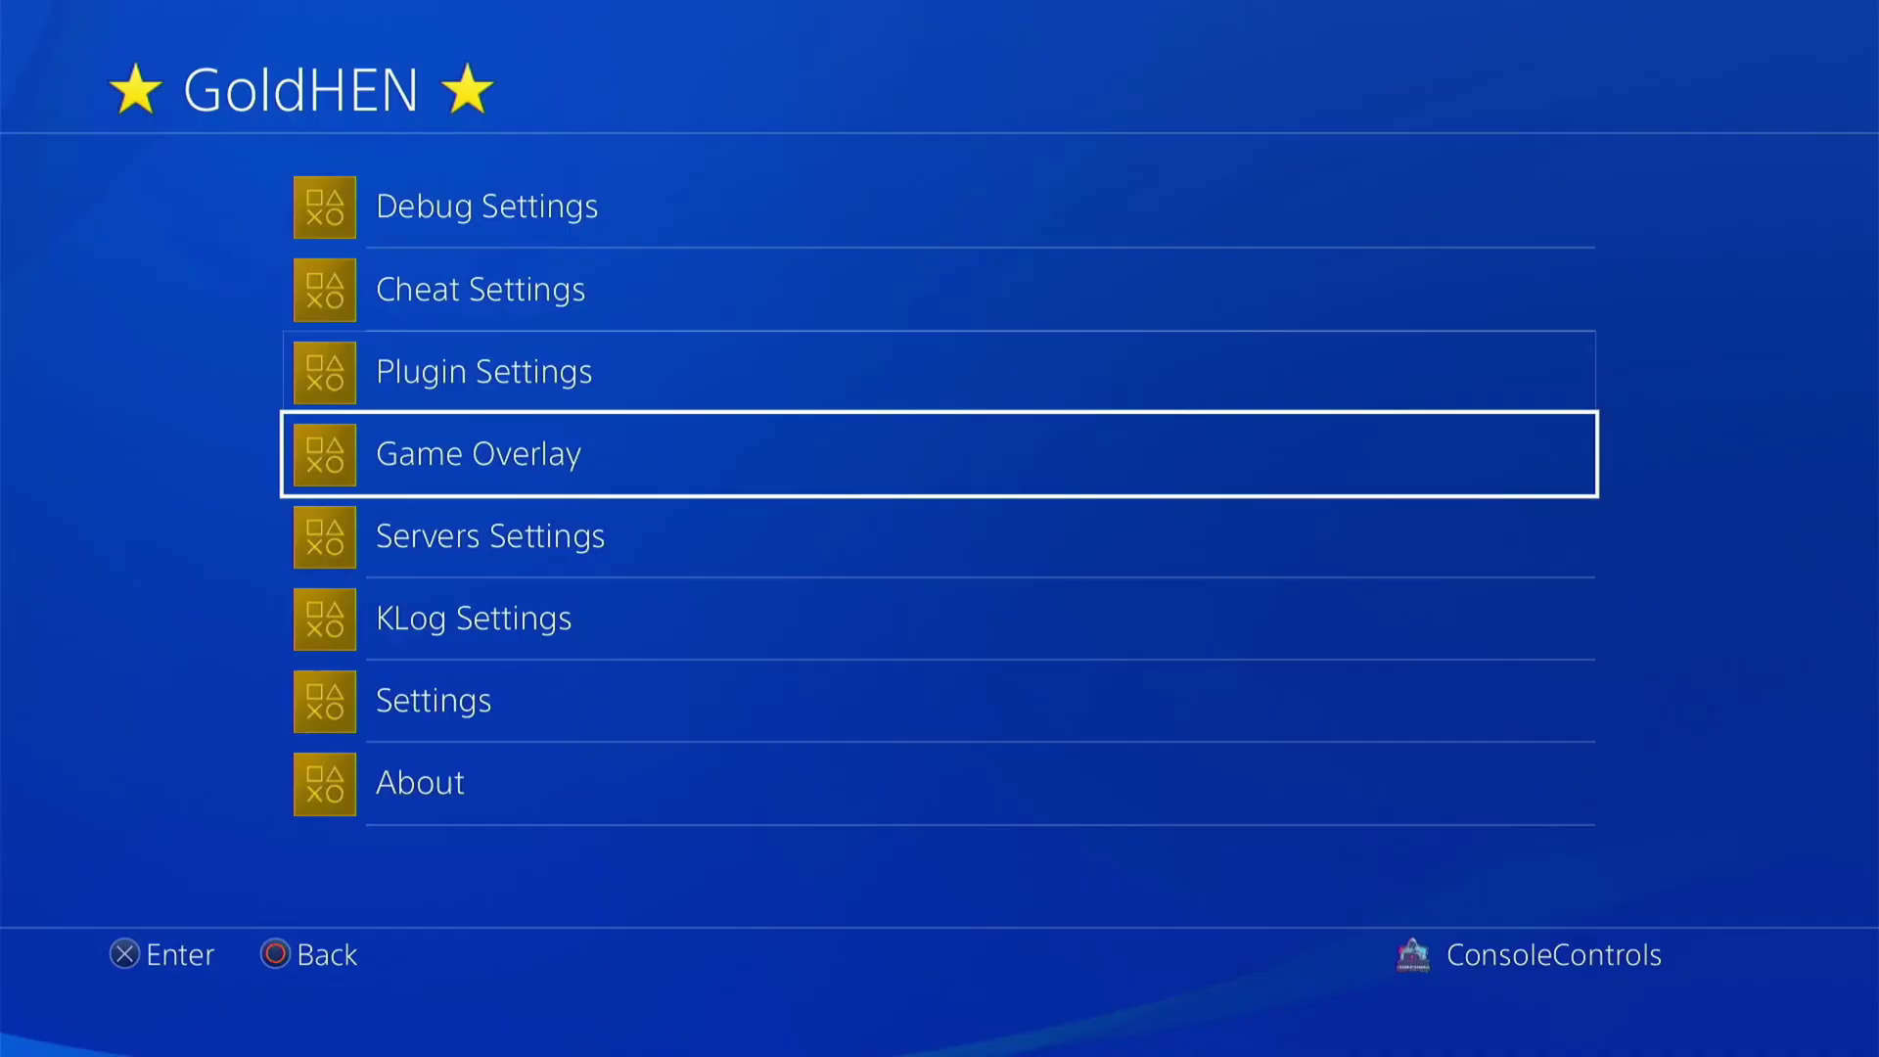
key(Return)
key(Down)
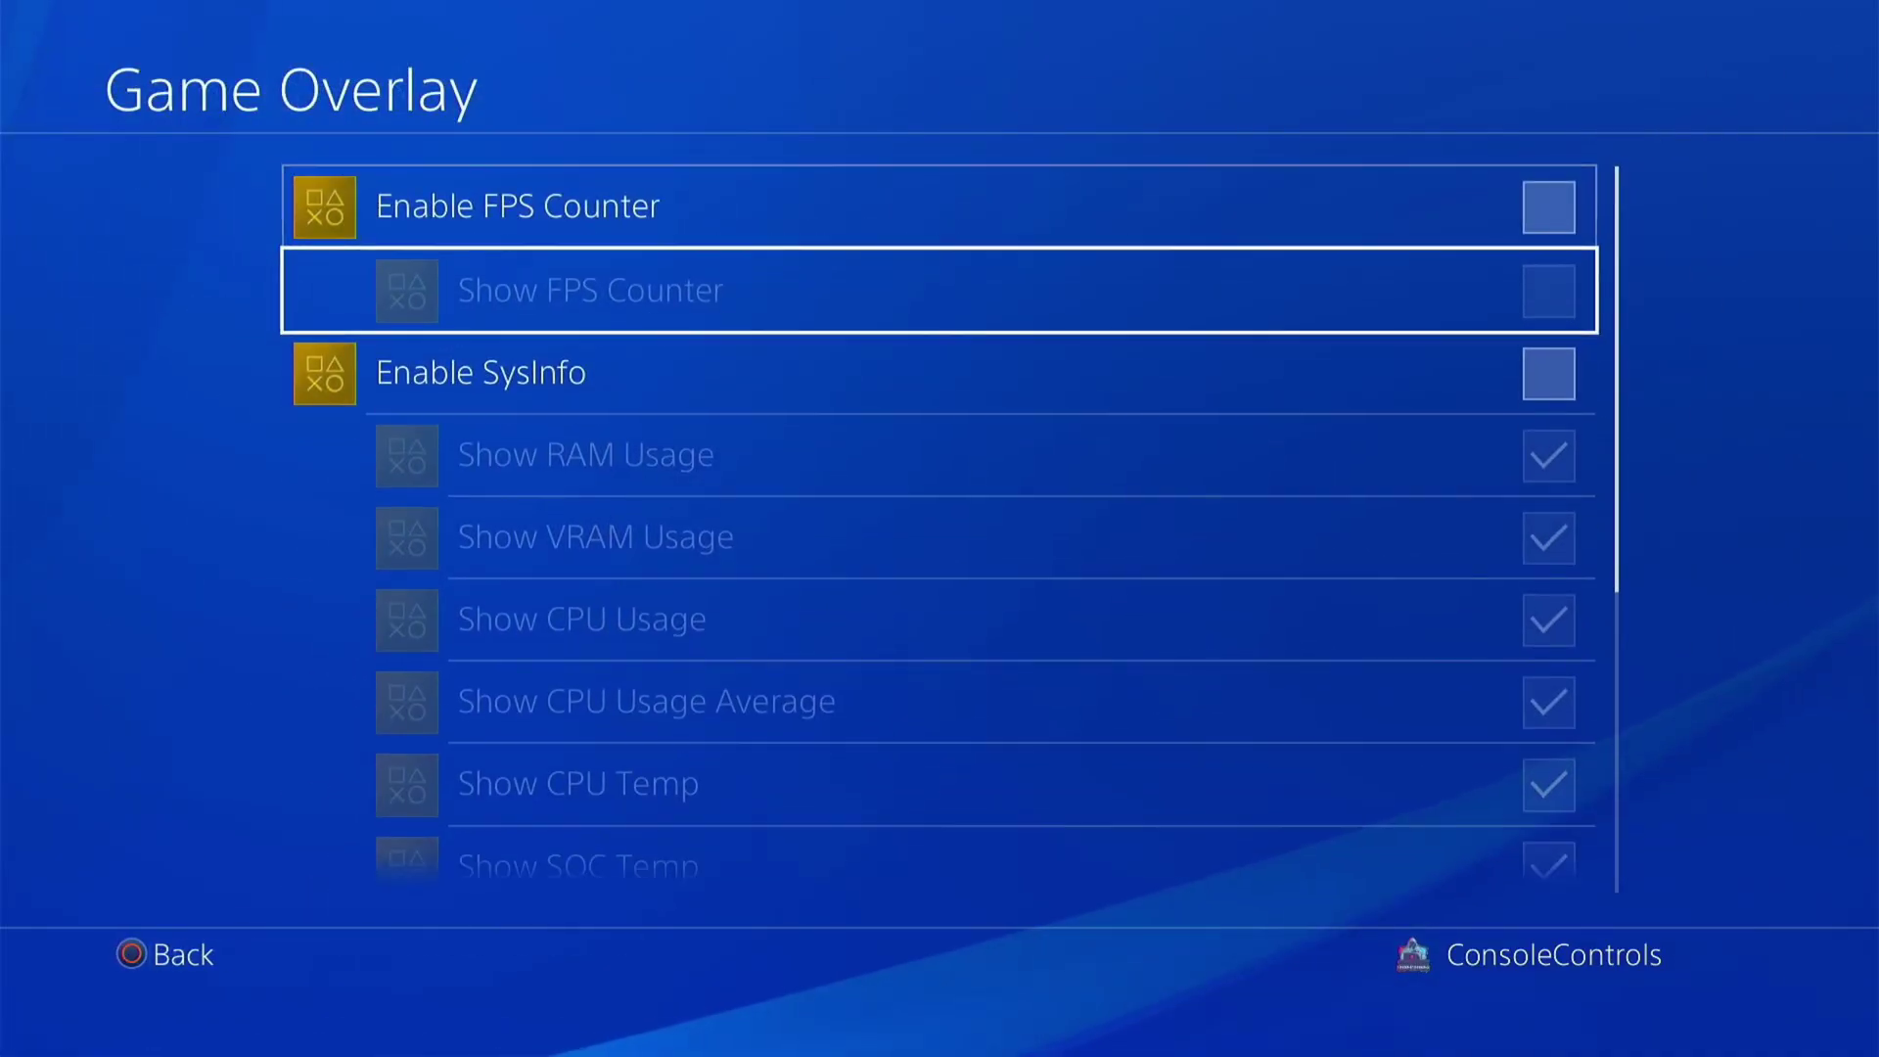
key(Down)
key(Down)
key(Down)
key(Down)
key(Down)
key(Down)
key(Down)
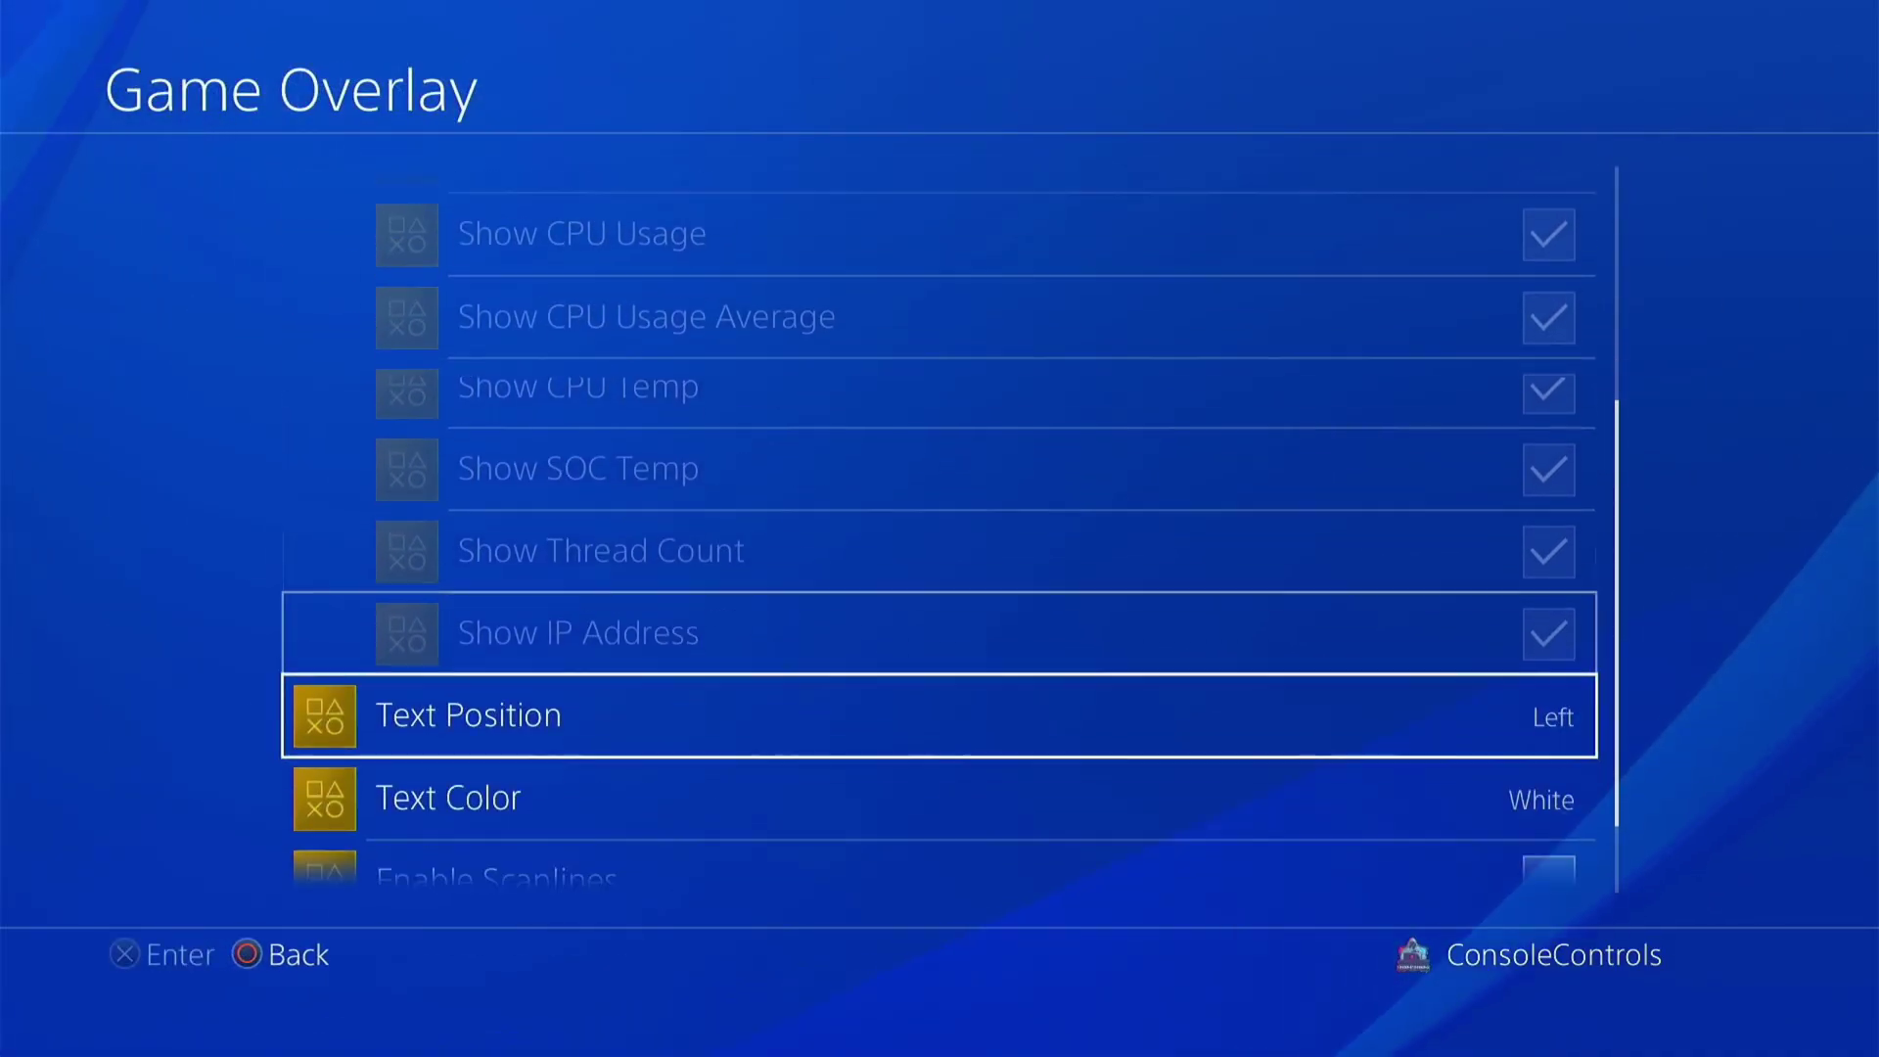
key(Down)
key(Up)
key(Down)
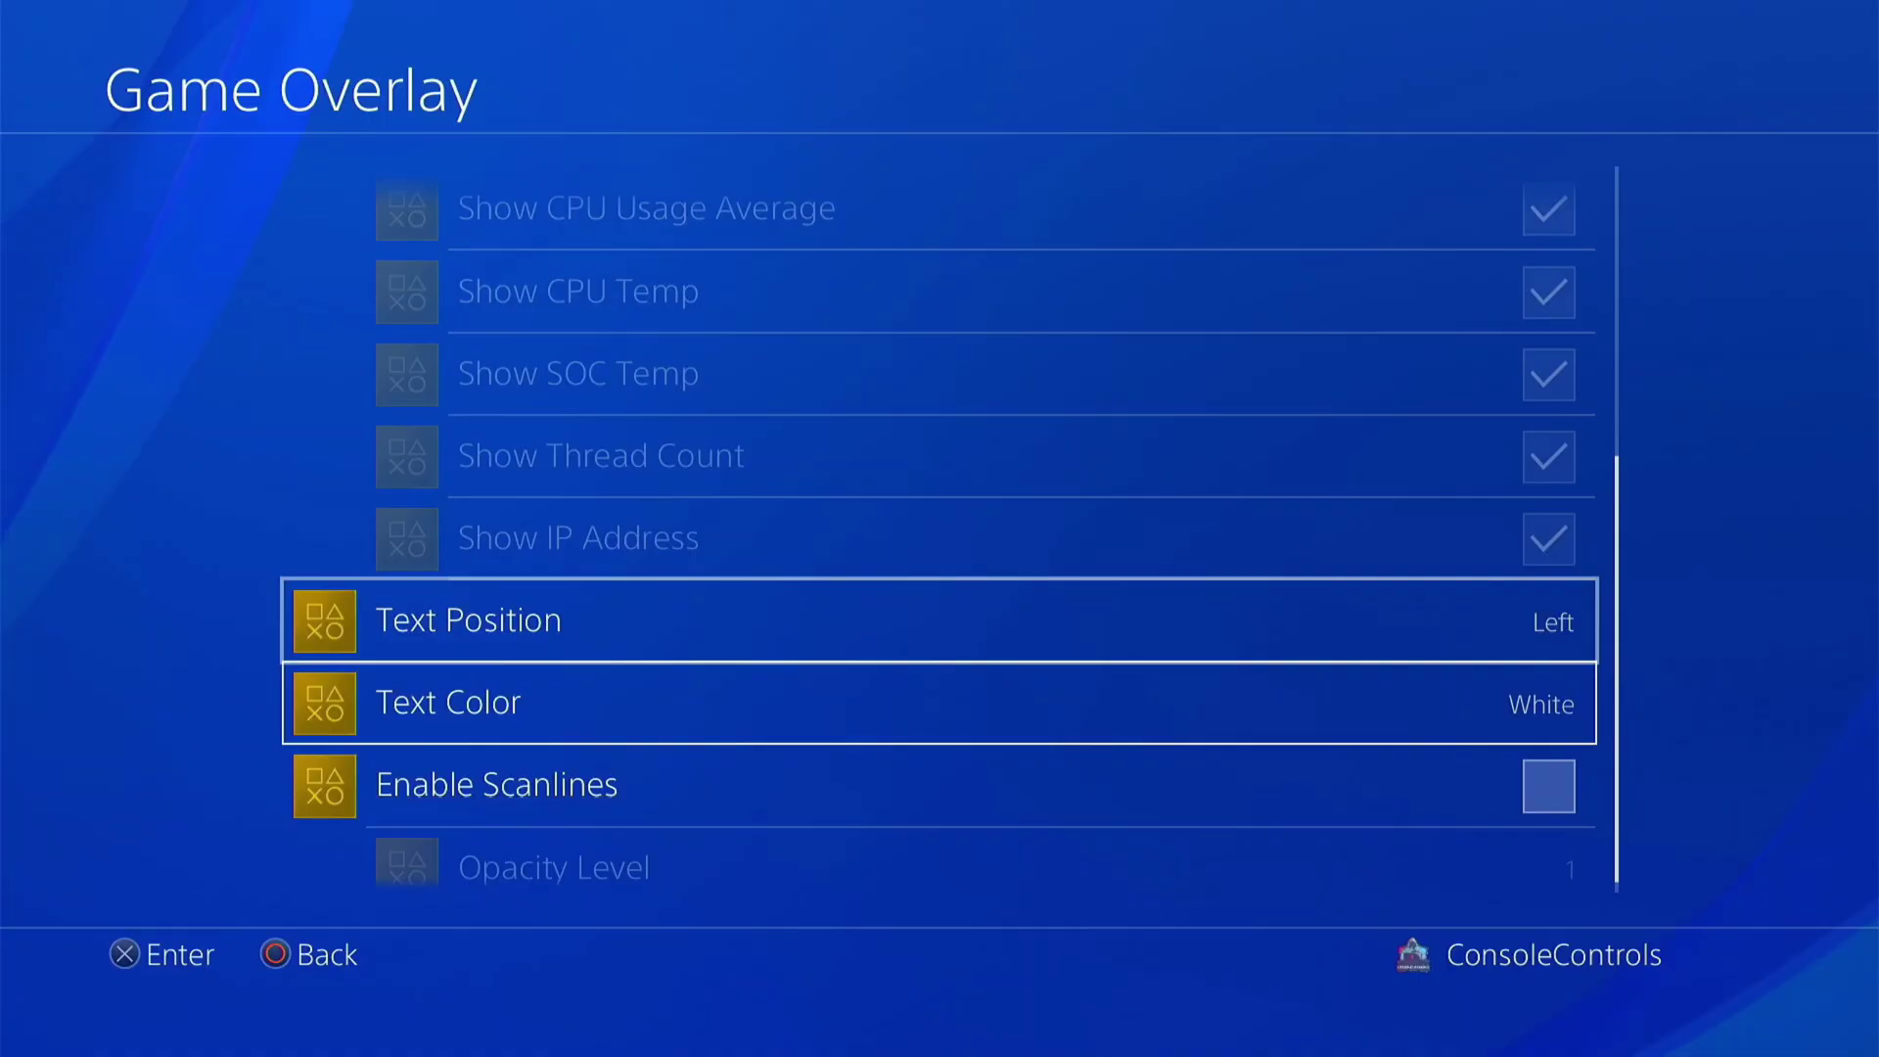
key(Down)
key(Down)
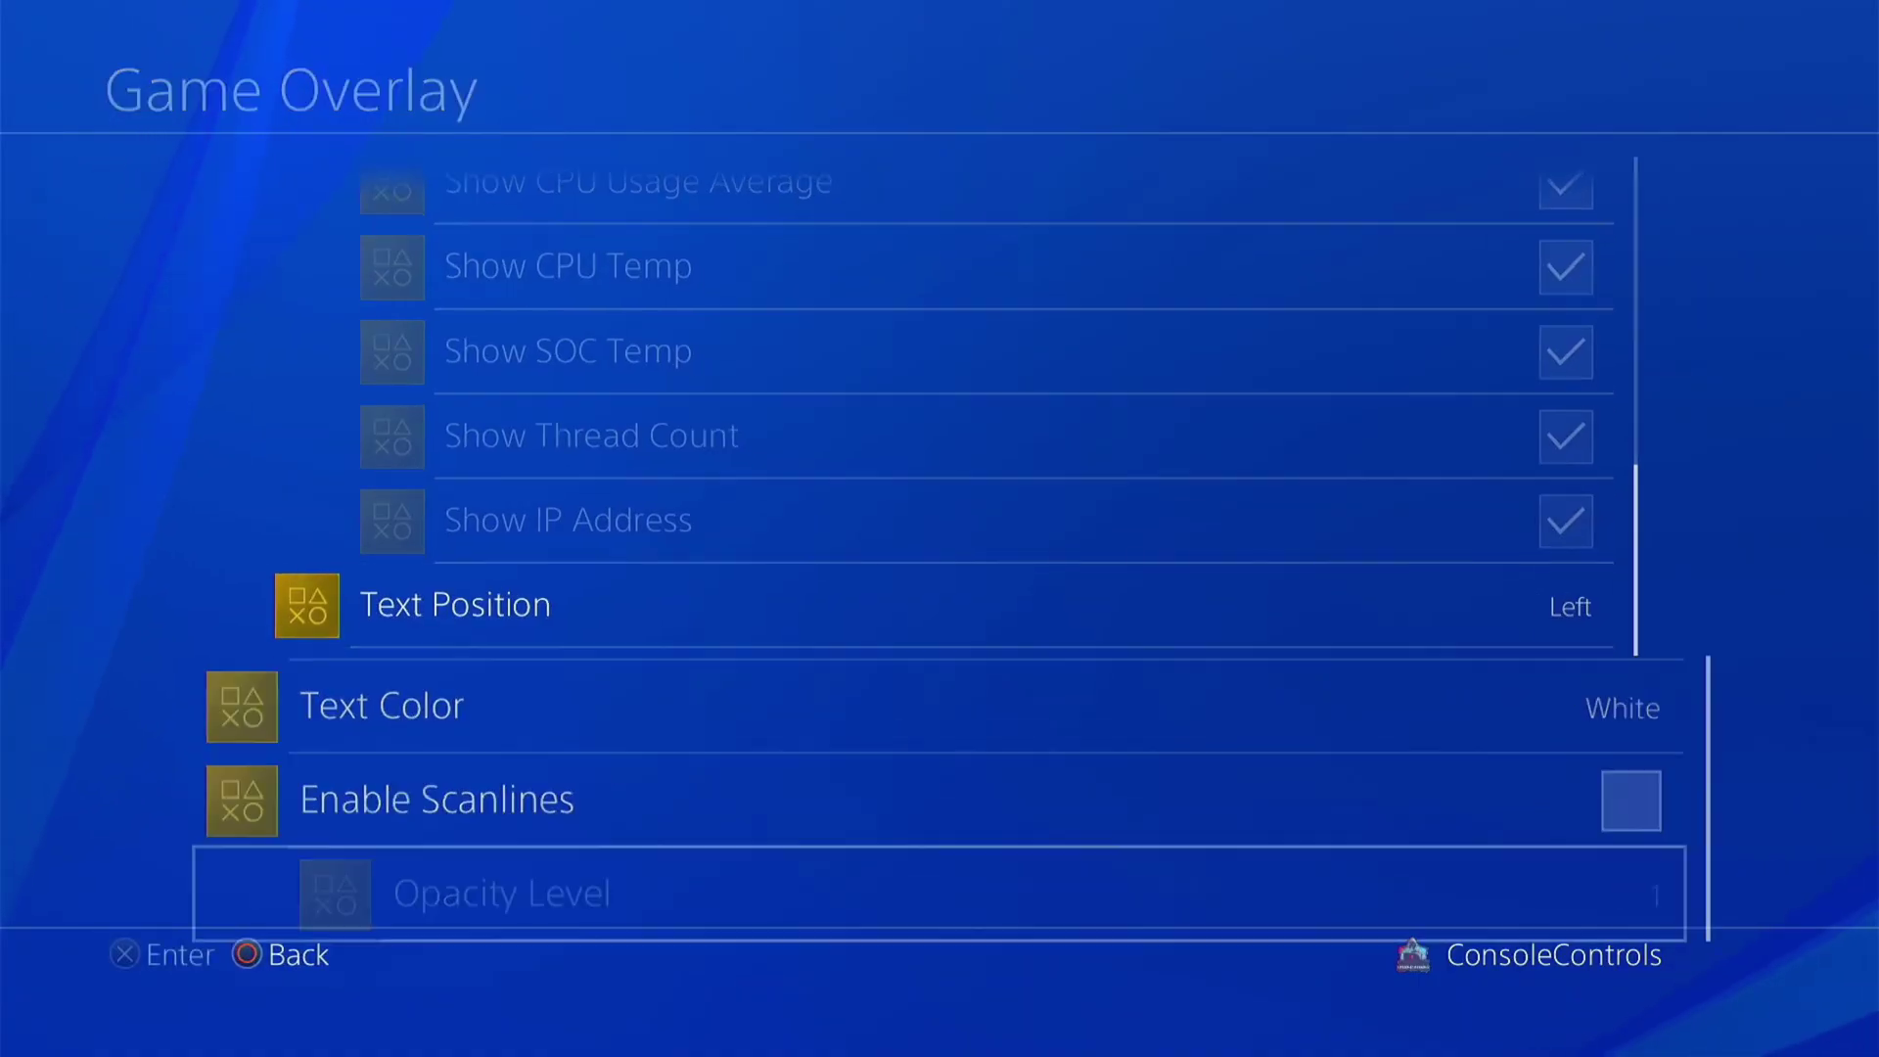
key(Escape)
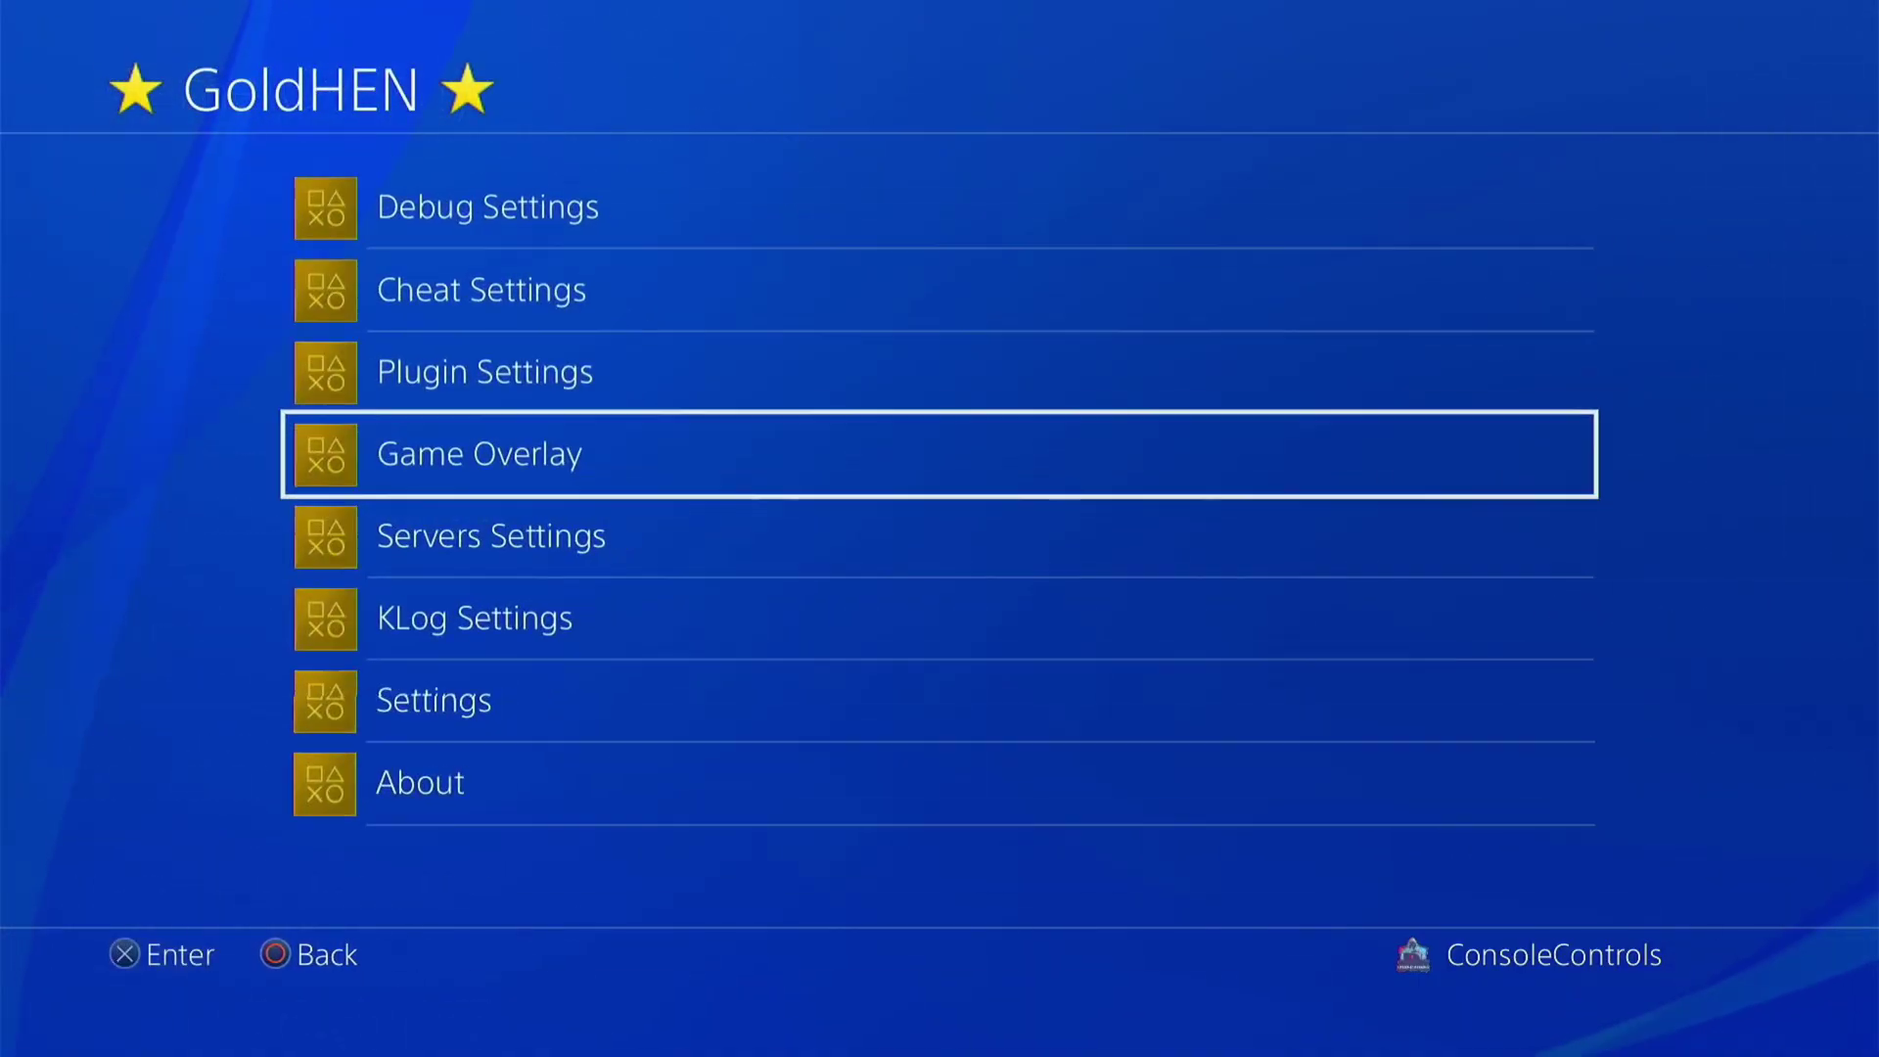
Review the FTP and BinLoader options in Servers Settings
key(Down)
key(Return)
key(Down)
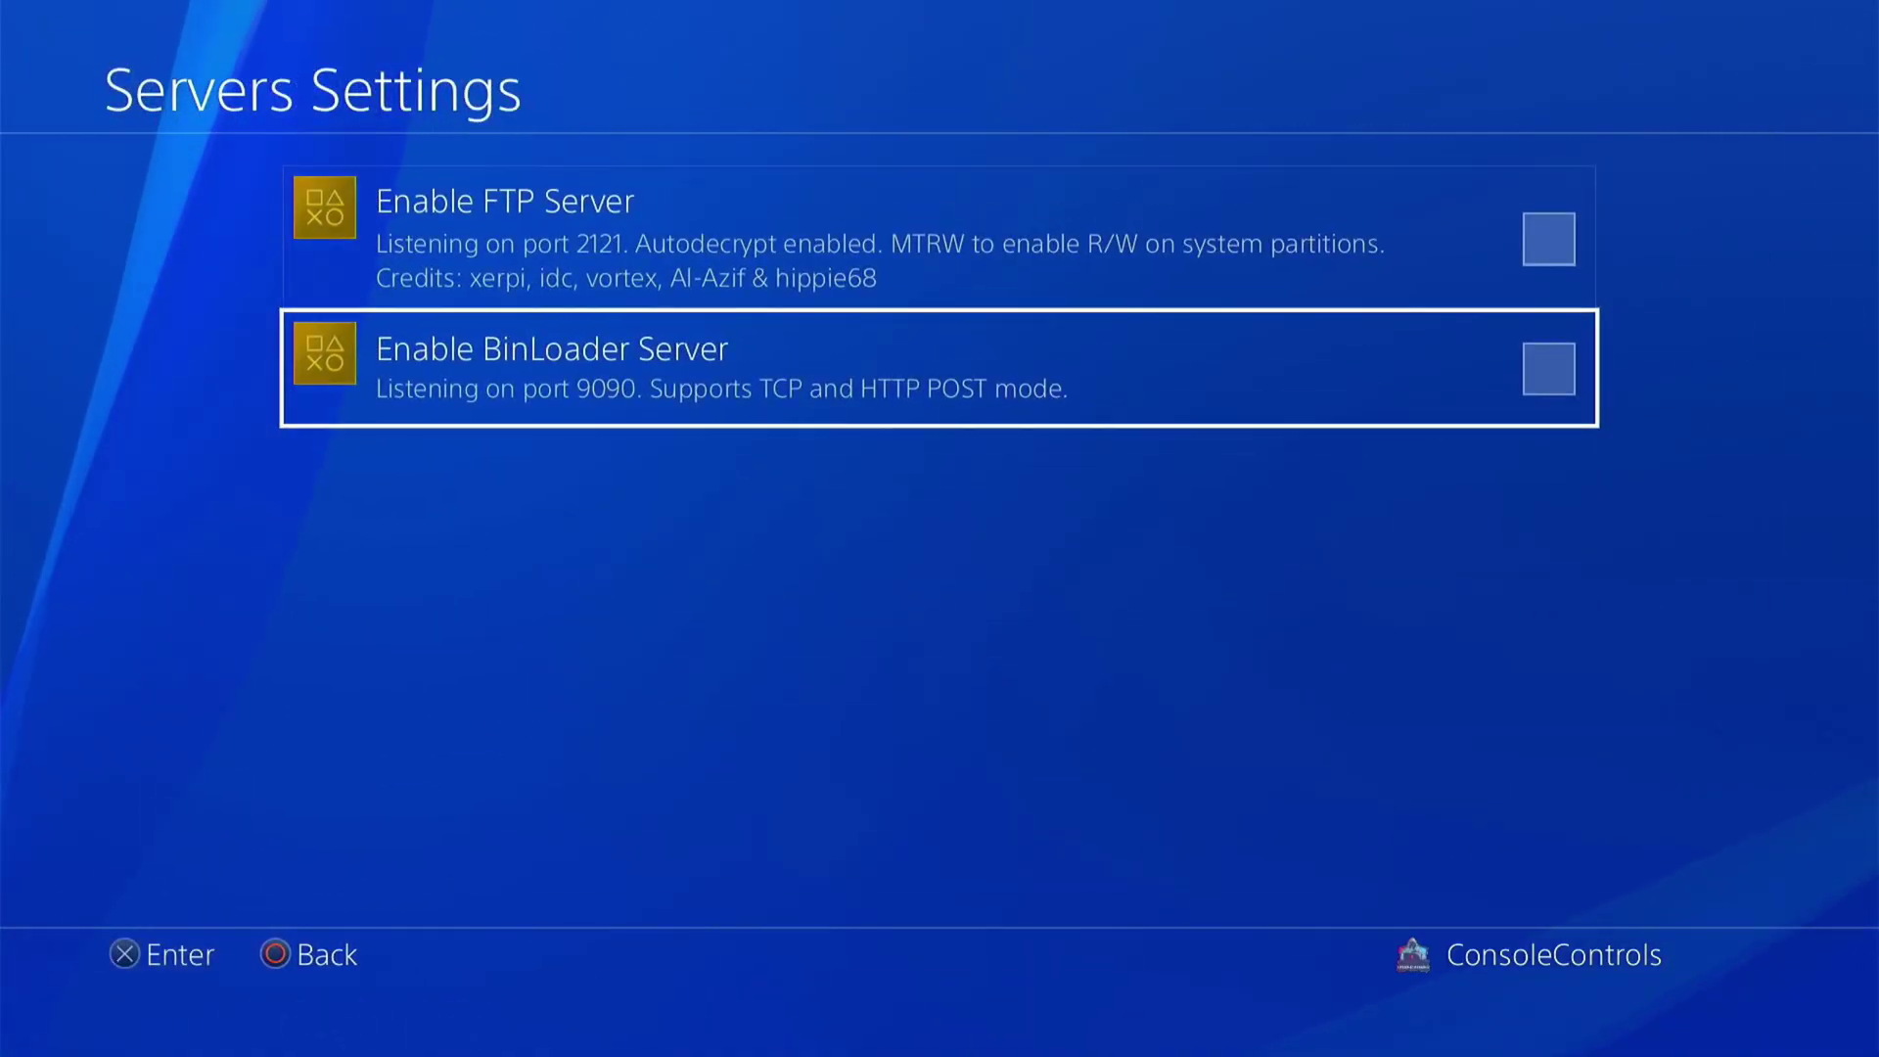
key(Up)
key(Down)
key(Escape)
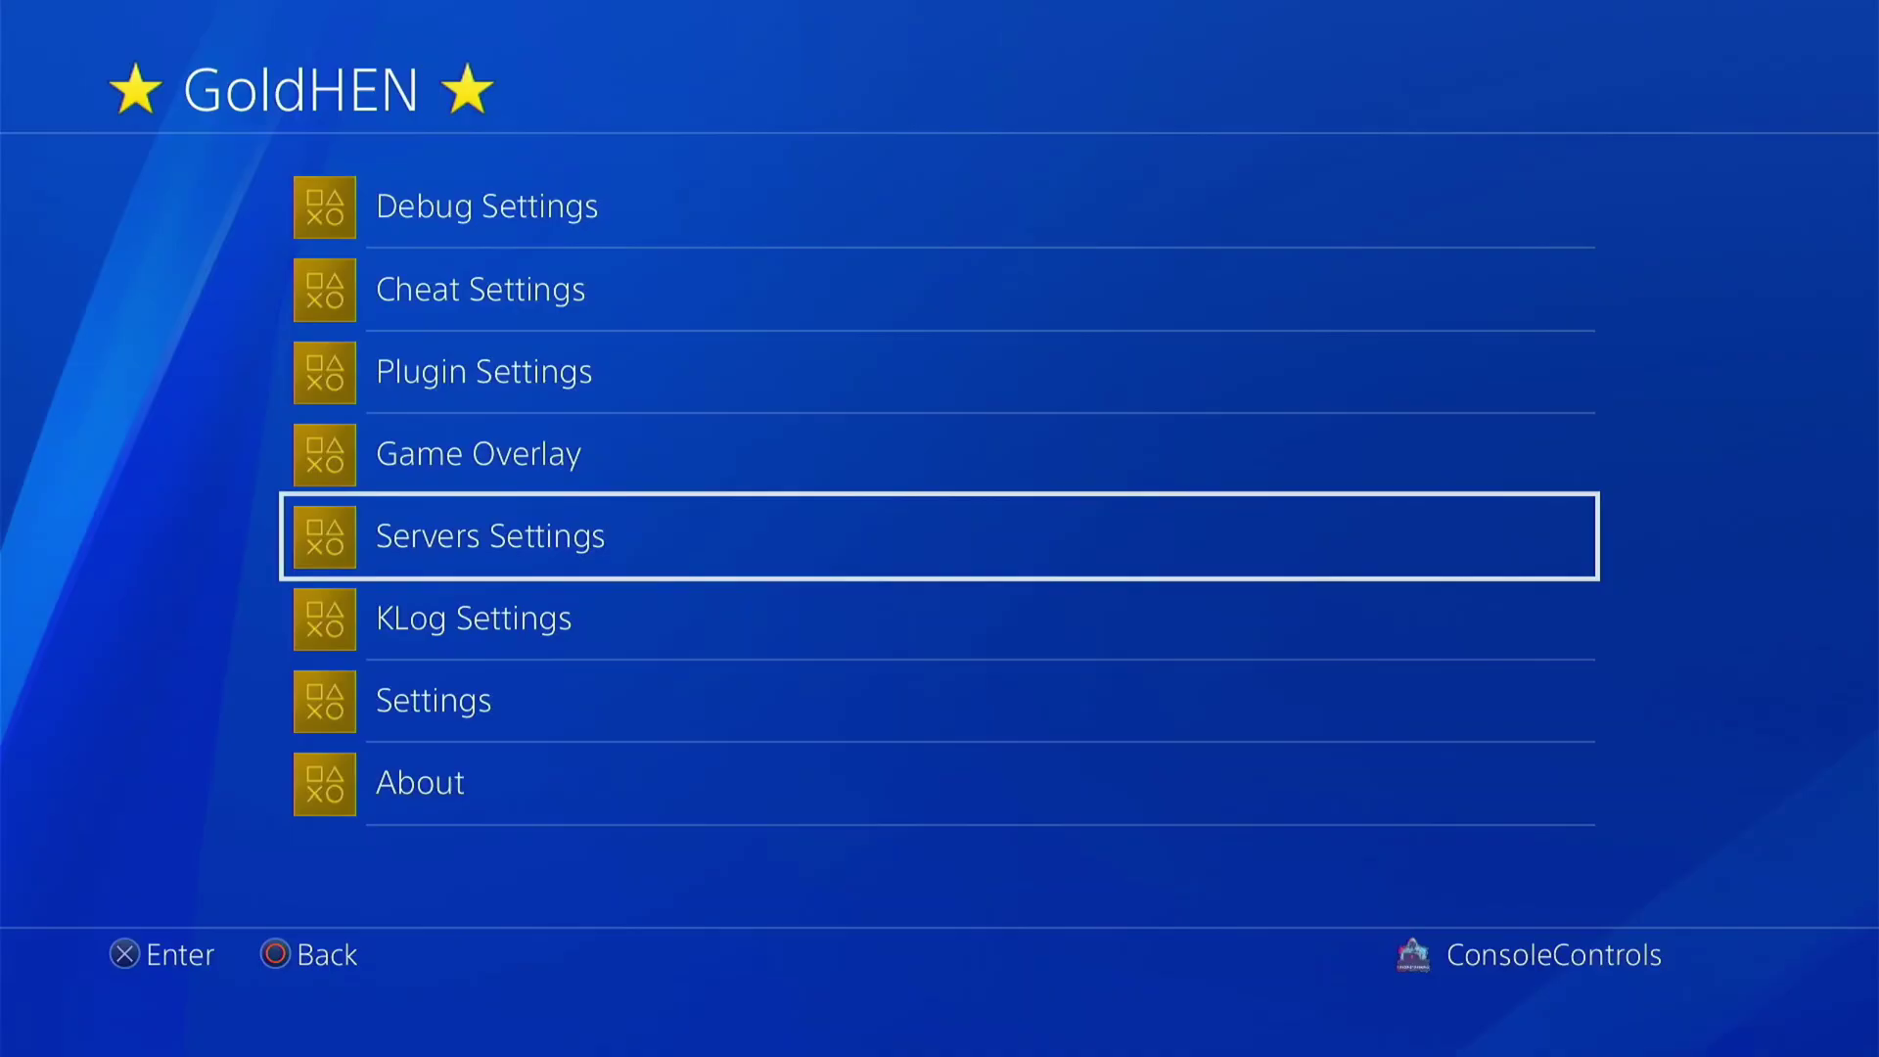
key(Down)
Check KLog Settings, then open GoldHEN's general Settings showing Rest Mode Support enabled
key(Return)
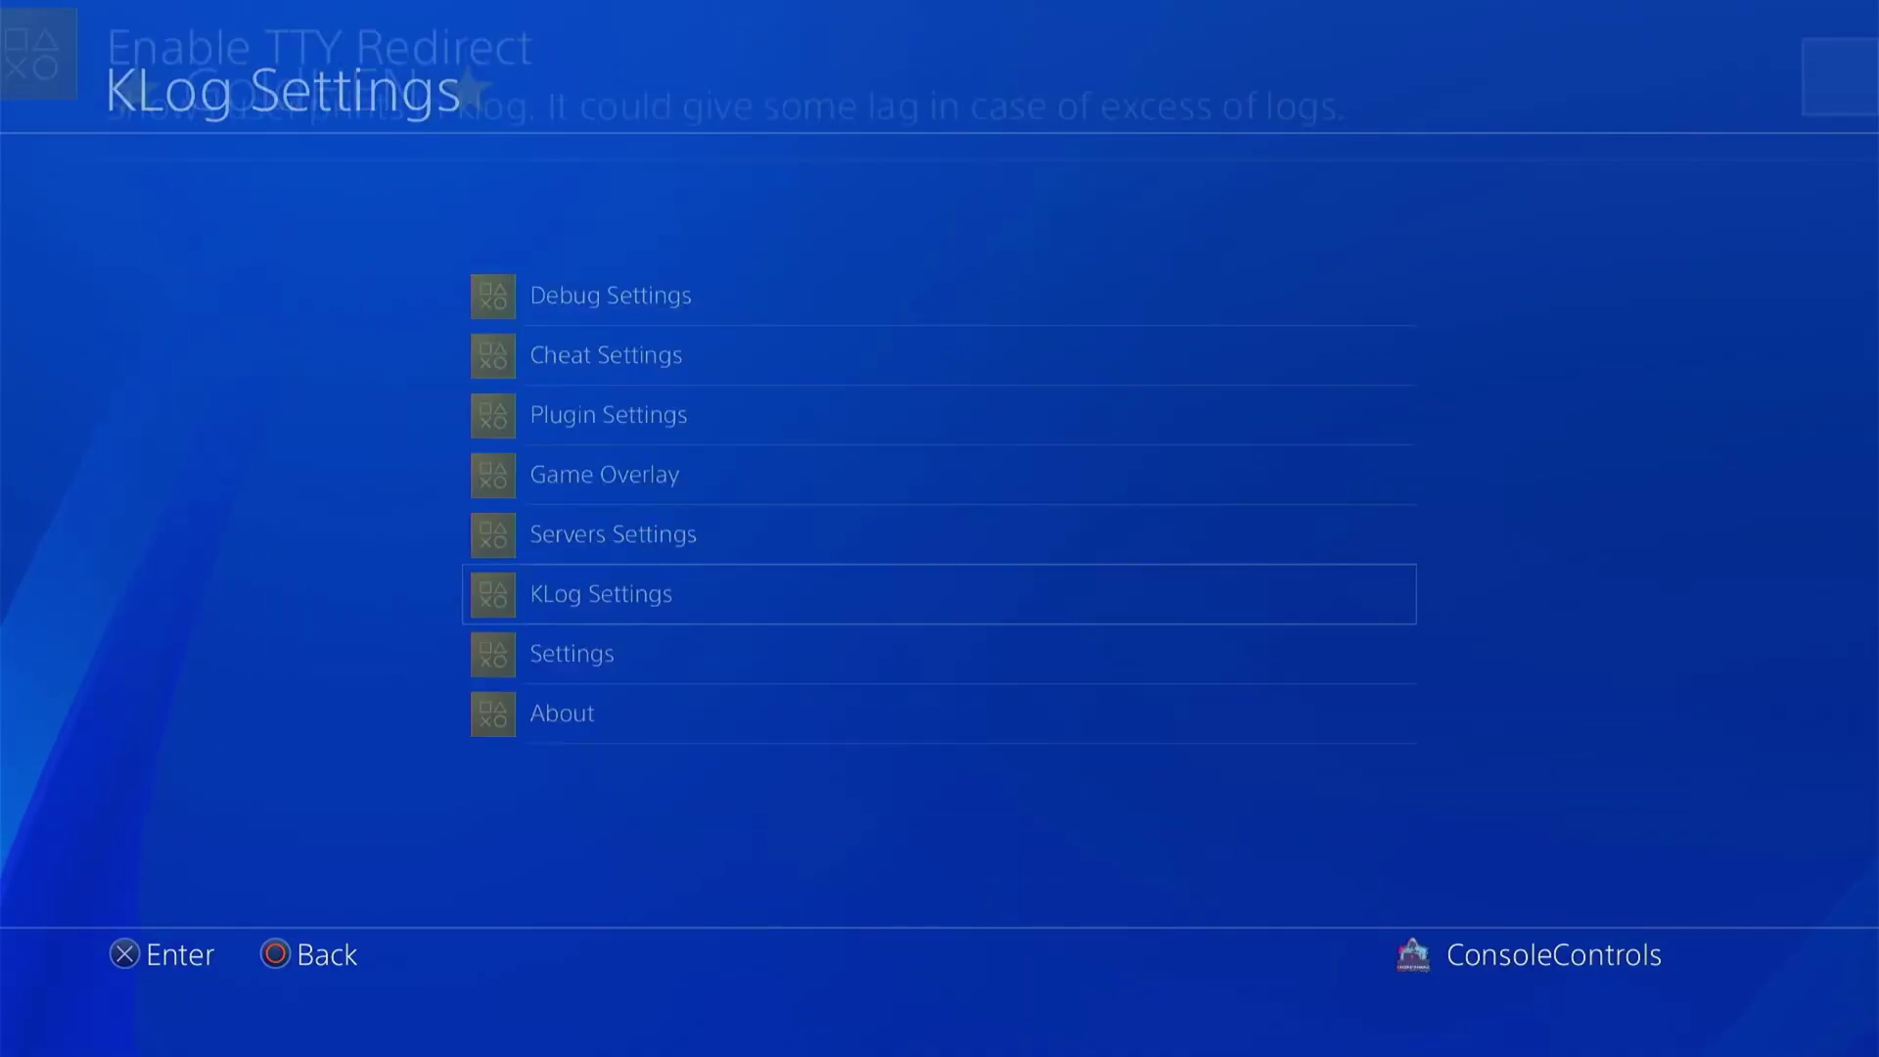
key(Escape)
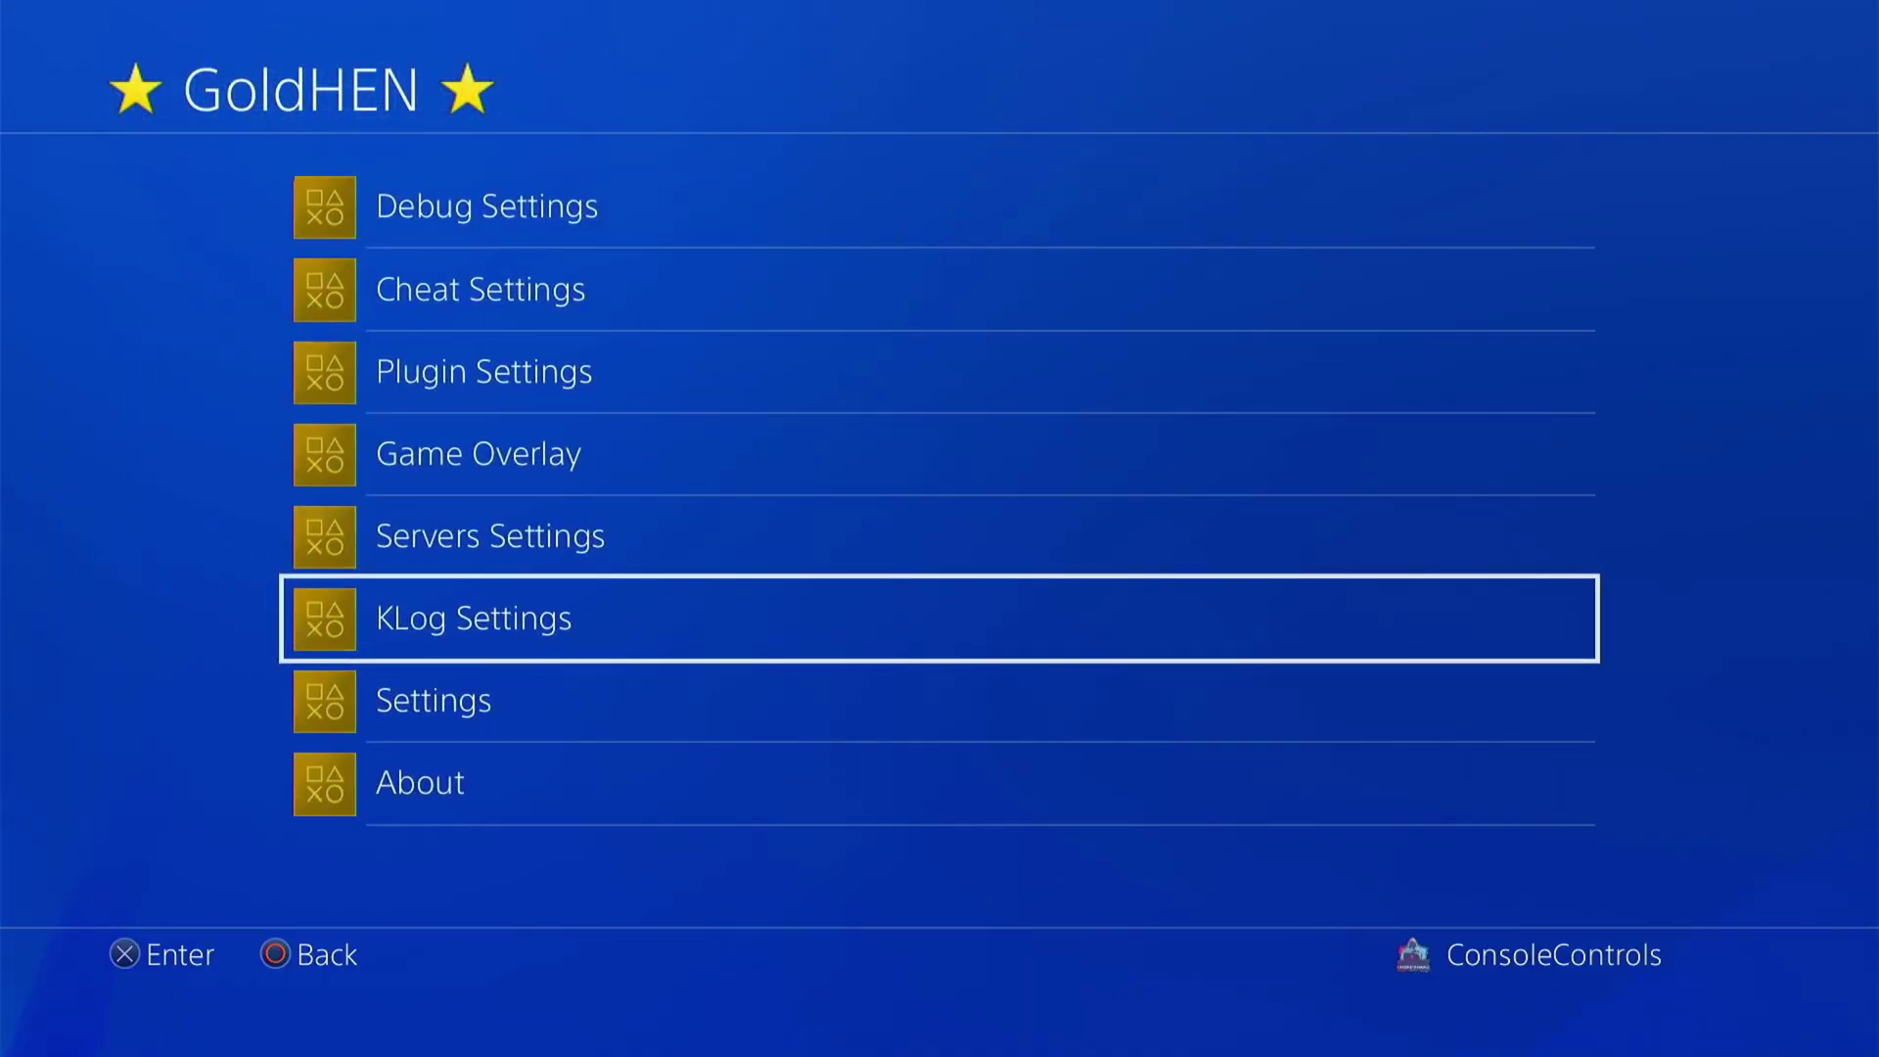
key(Down)
key(Return)
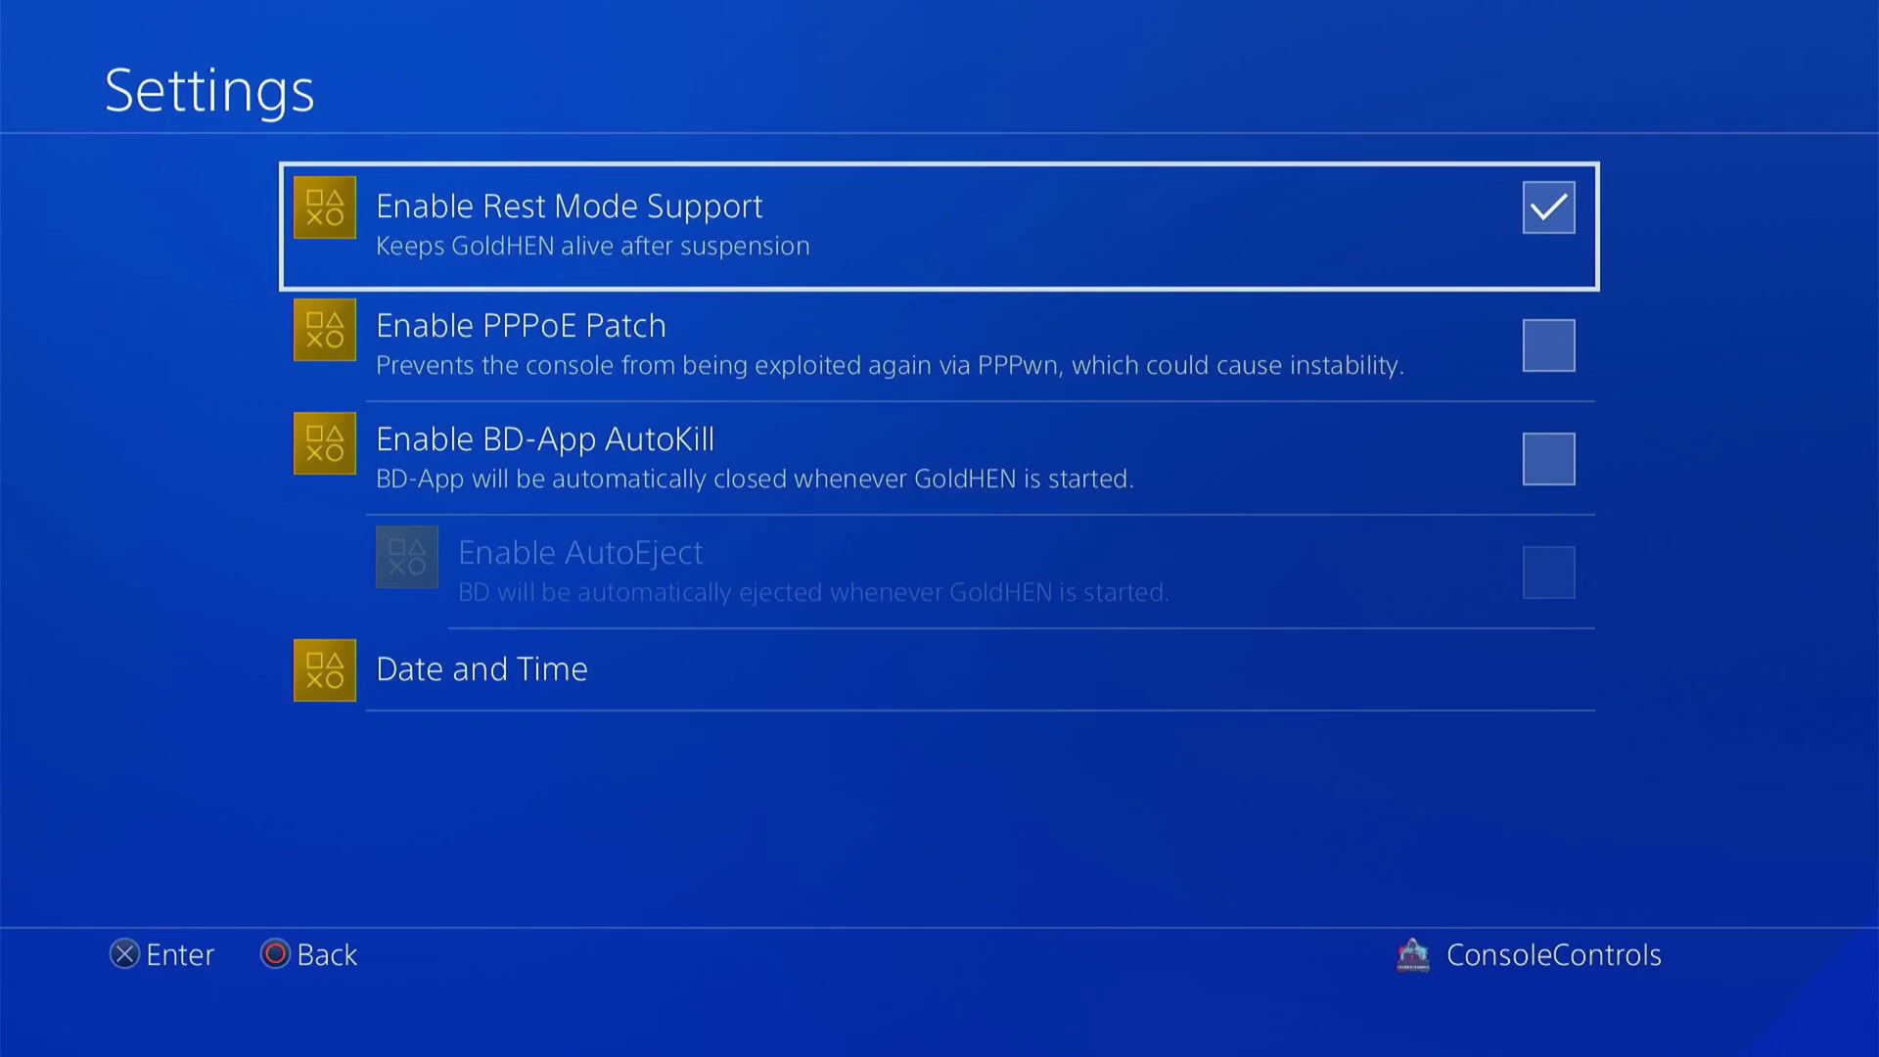
Enable BD-App AutoKill in GoldHEN Settings, leaving AutoEject off
key(Down)
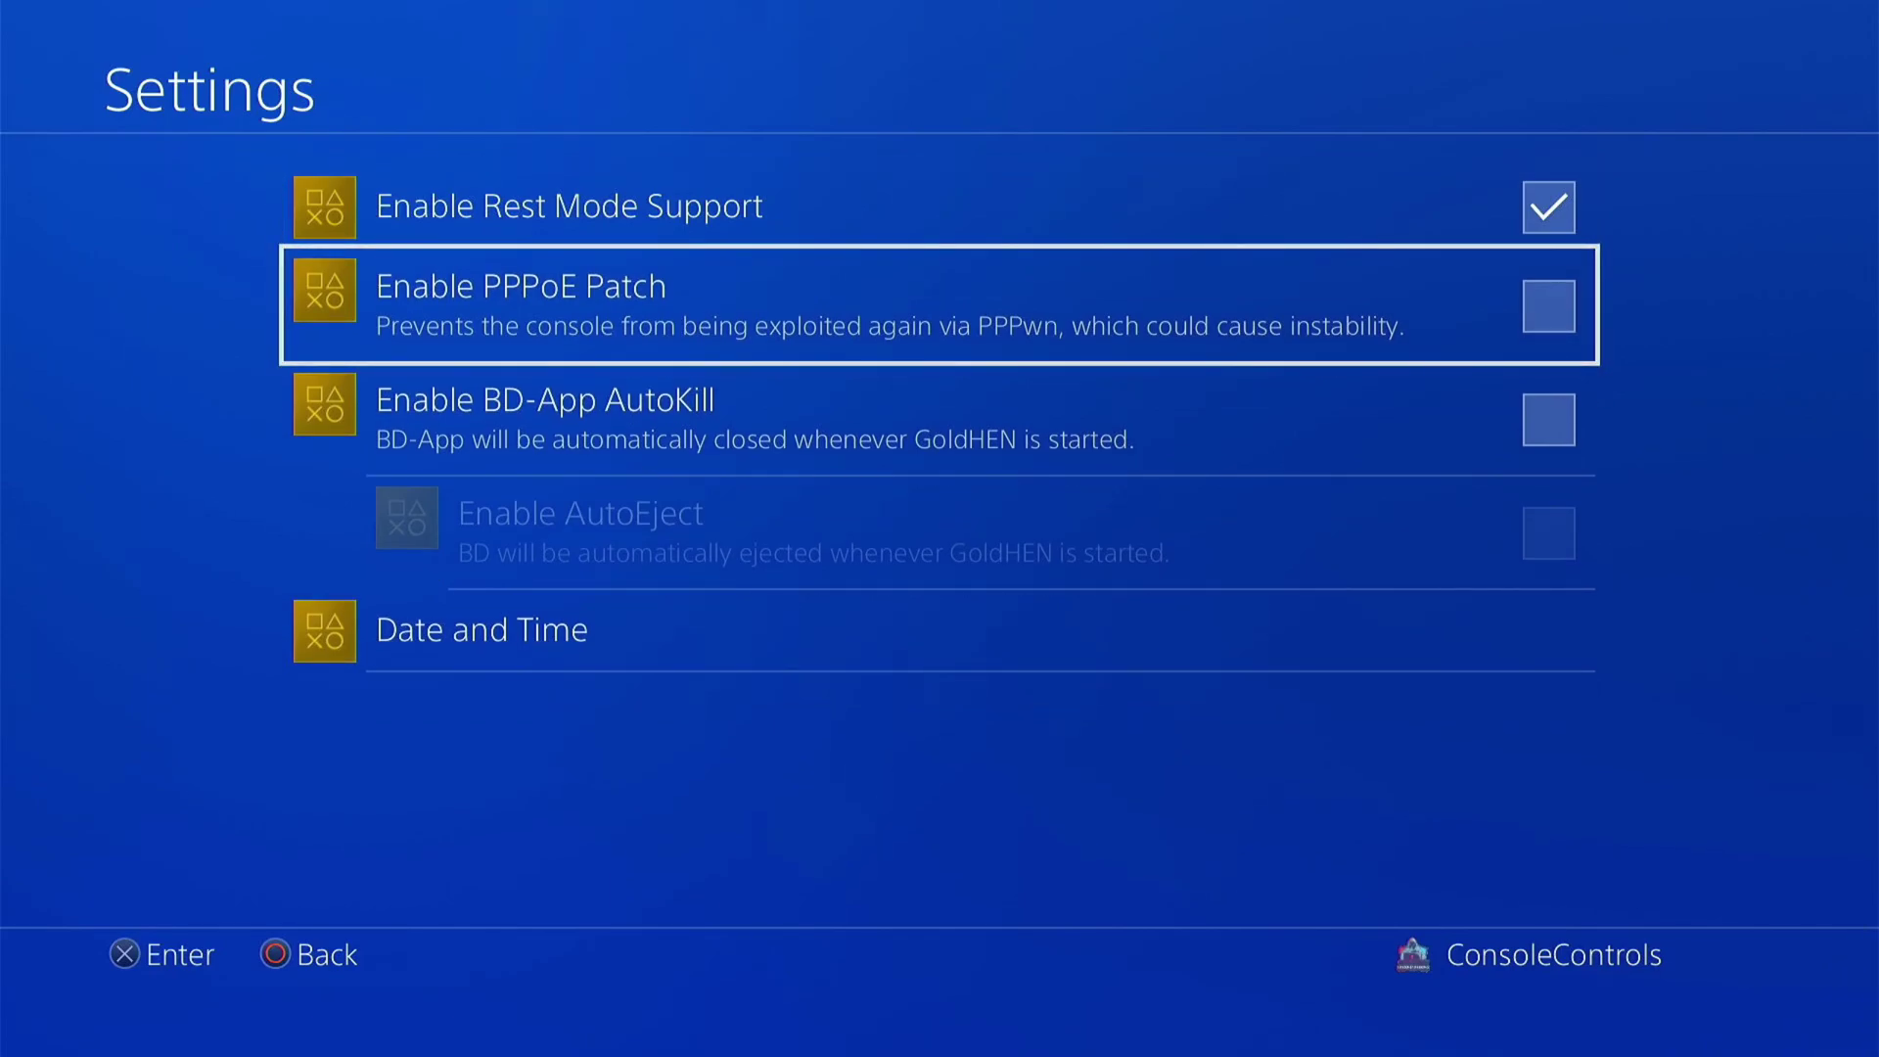
key(Down)
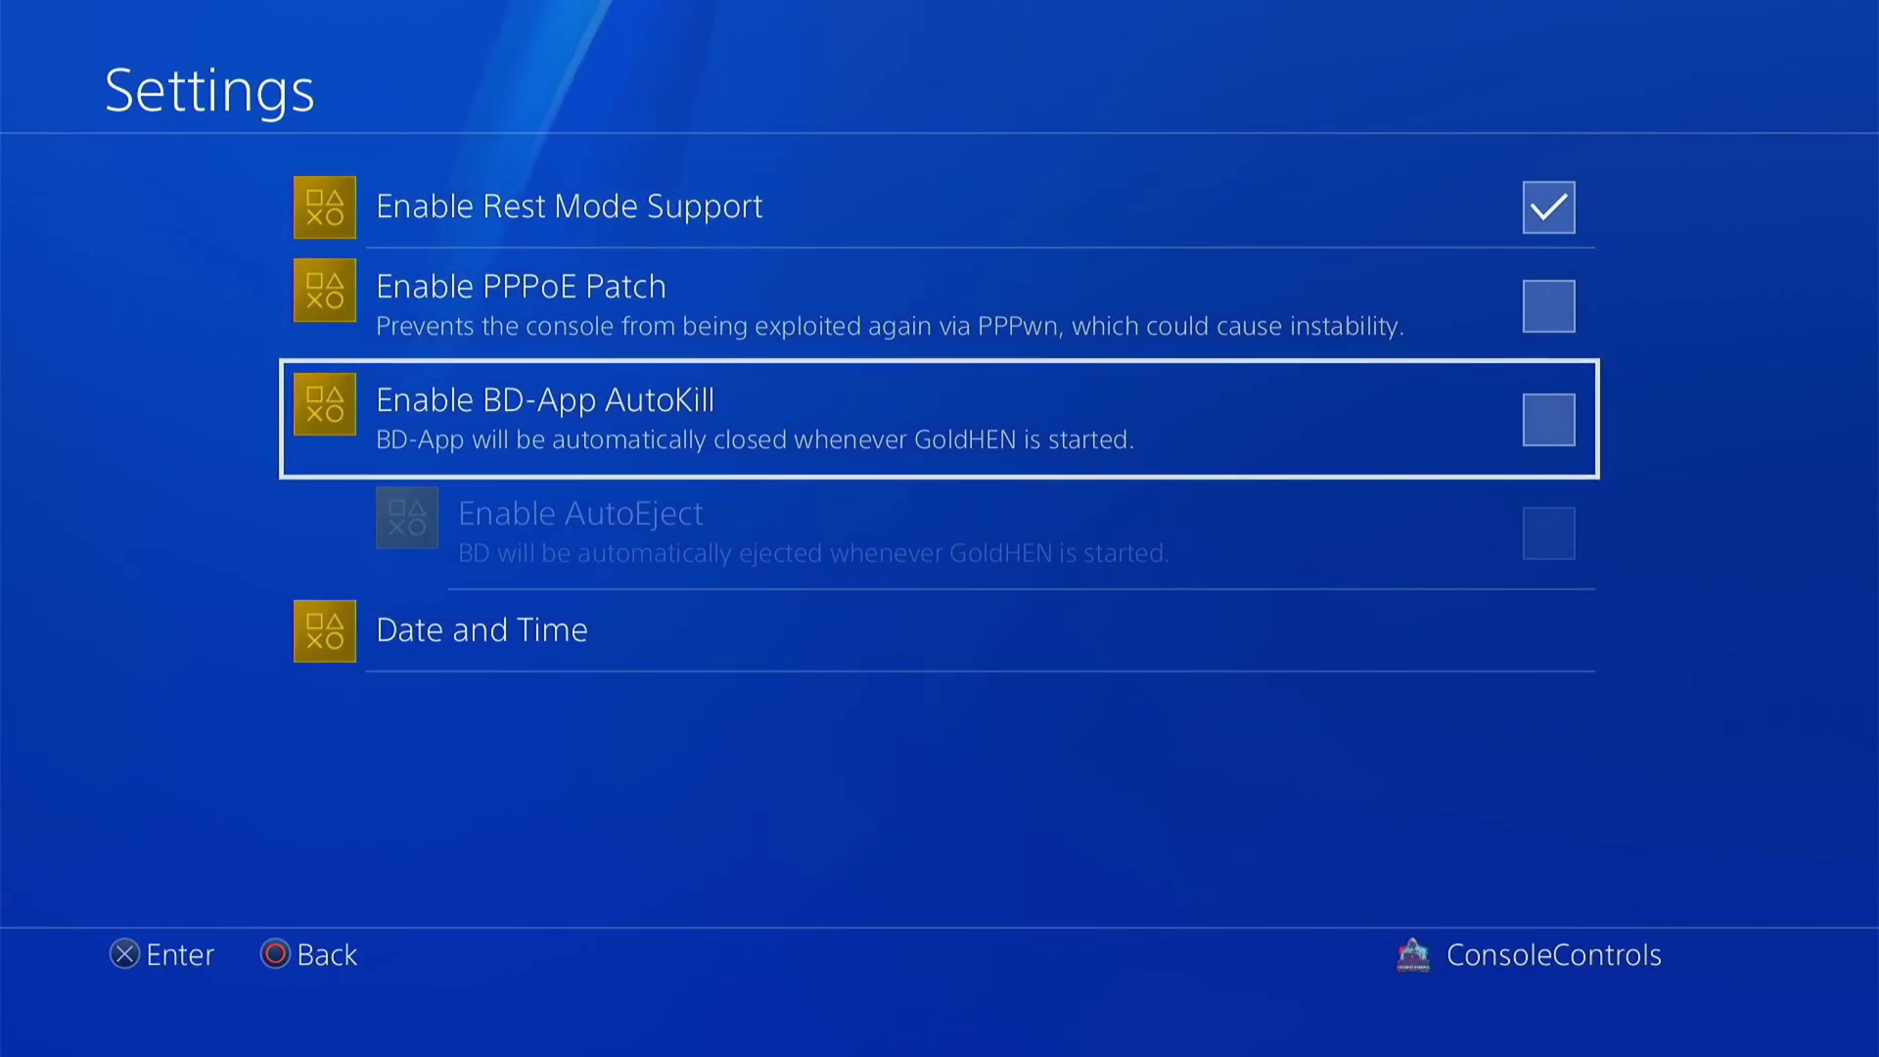
key(Return)
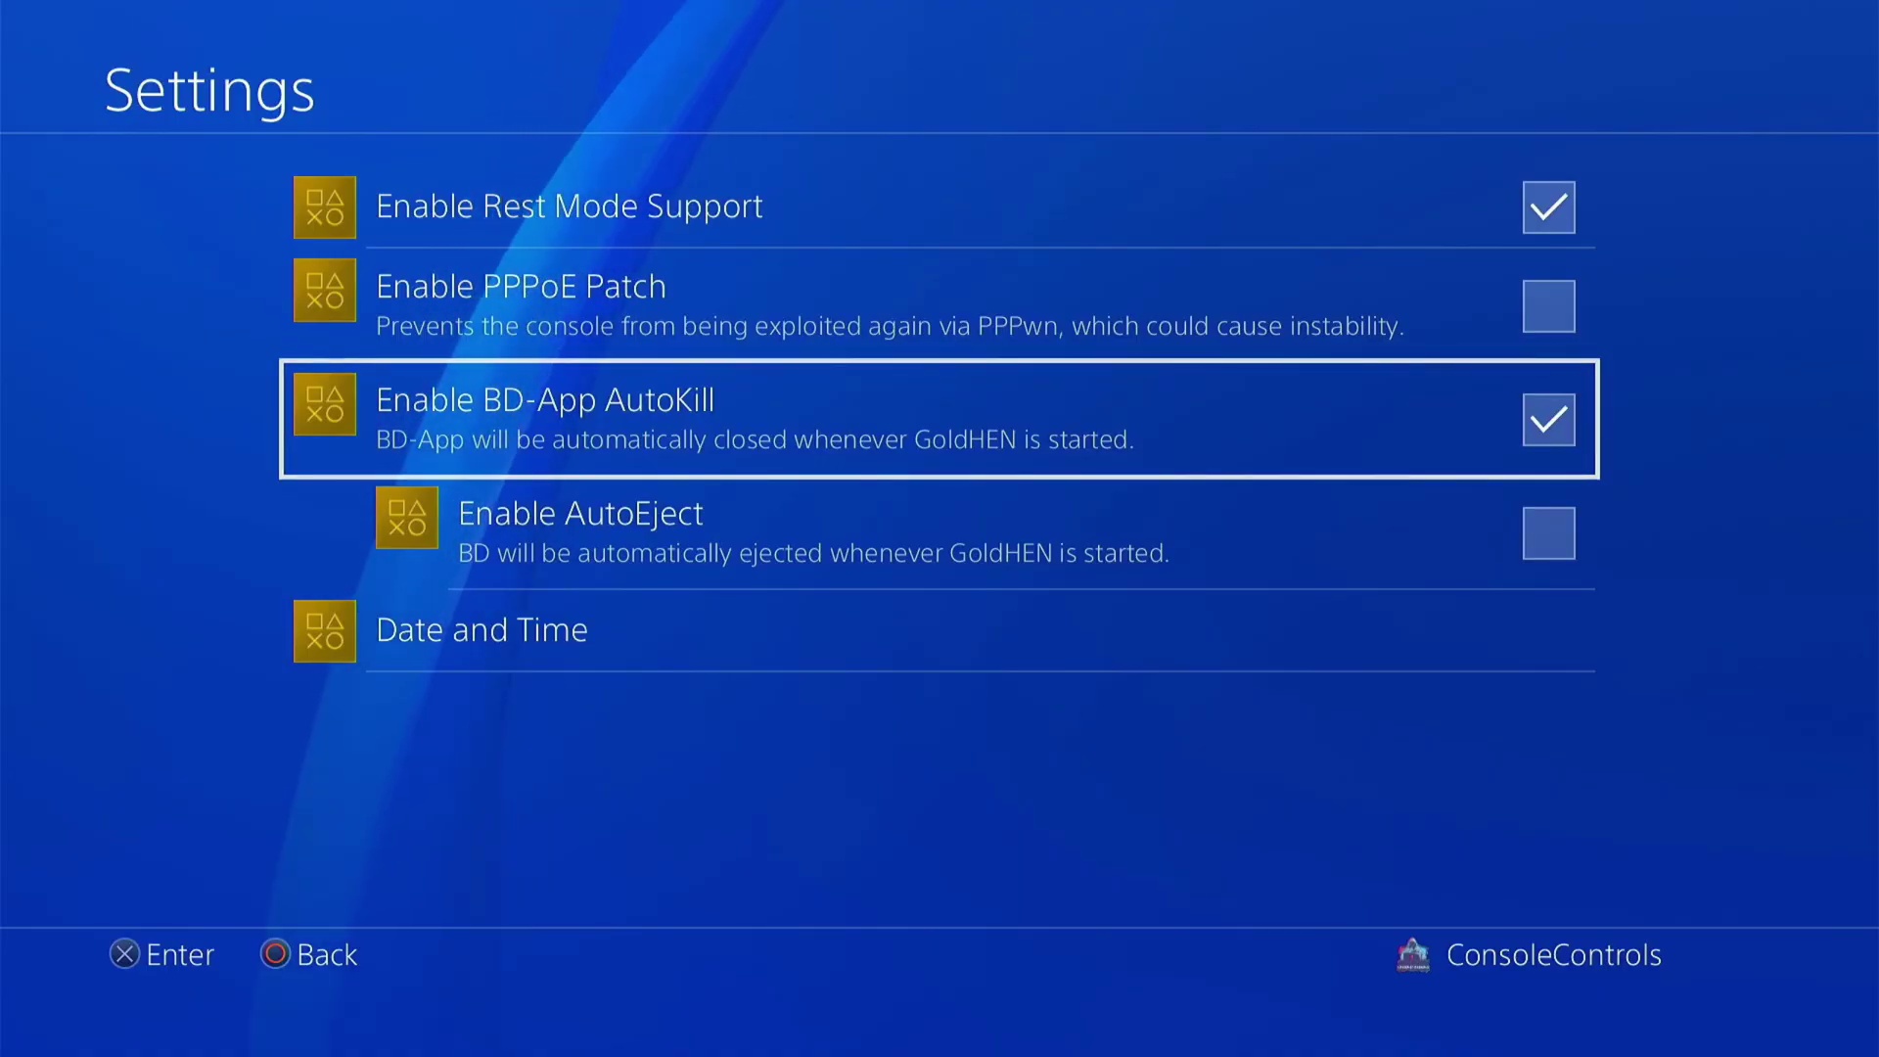
key(Down)
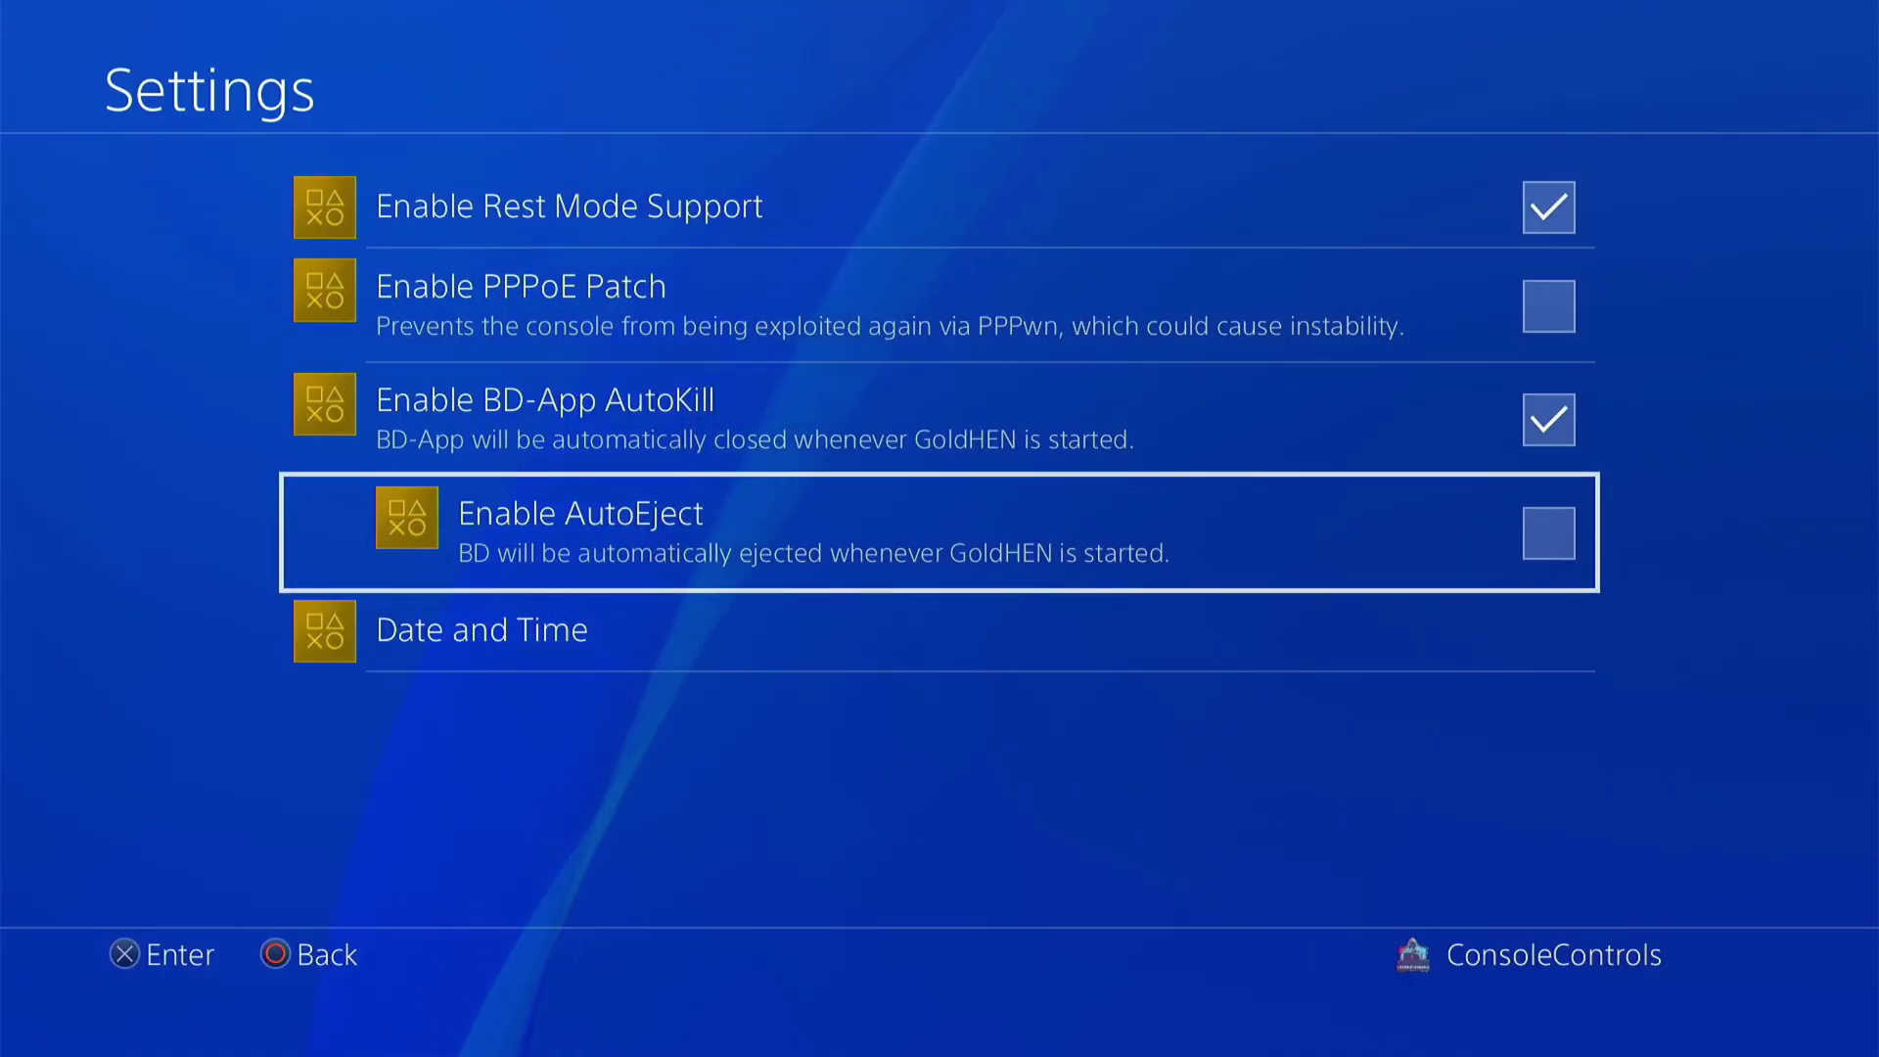
key(Escape)
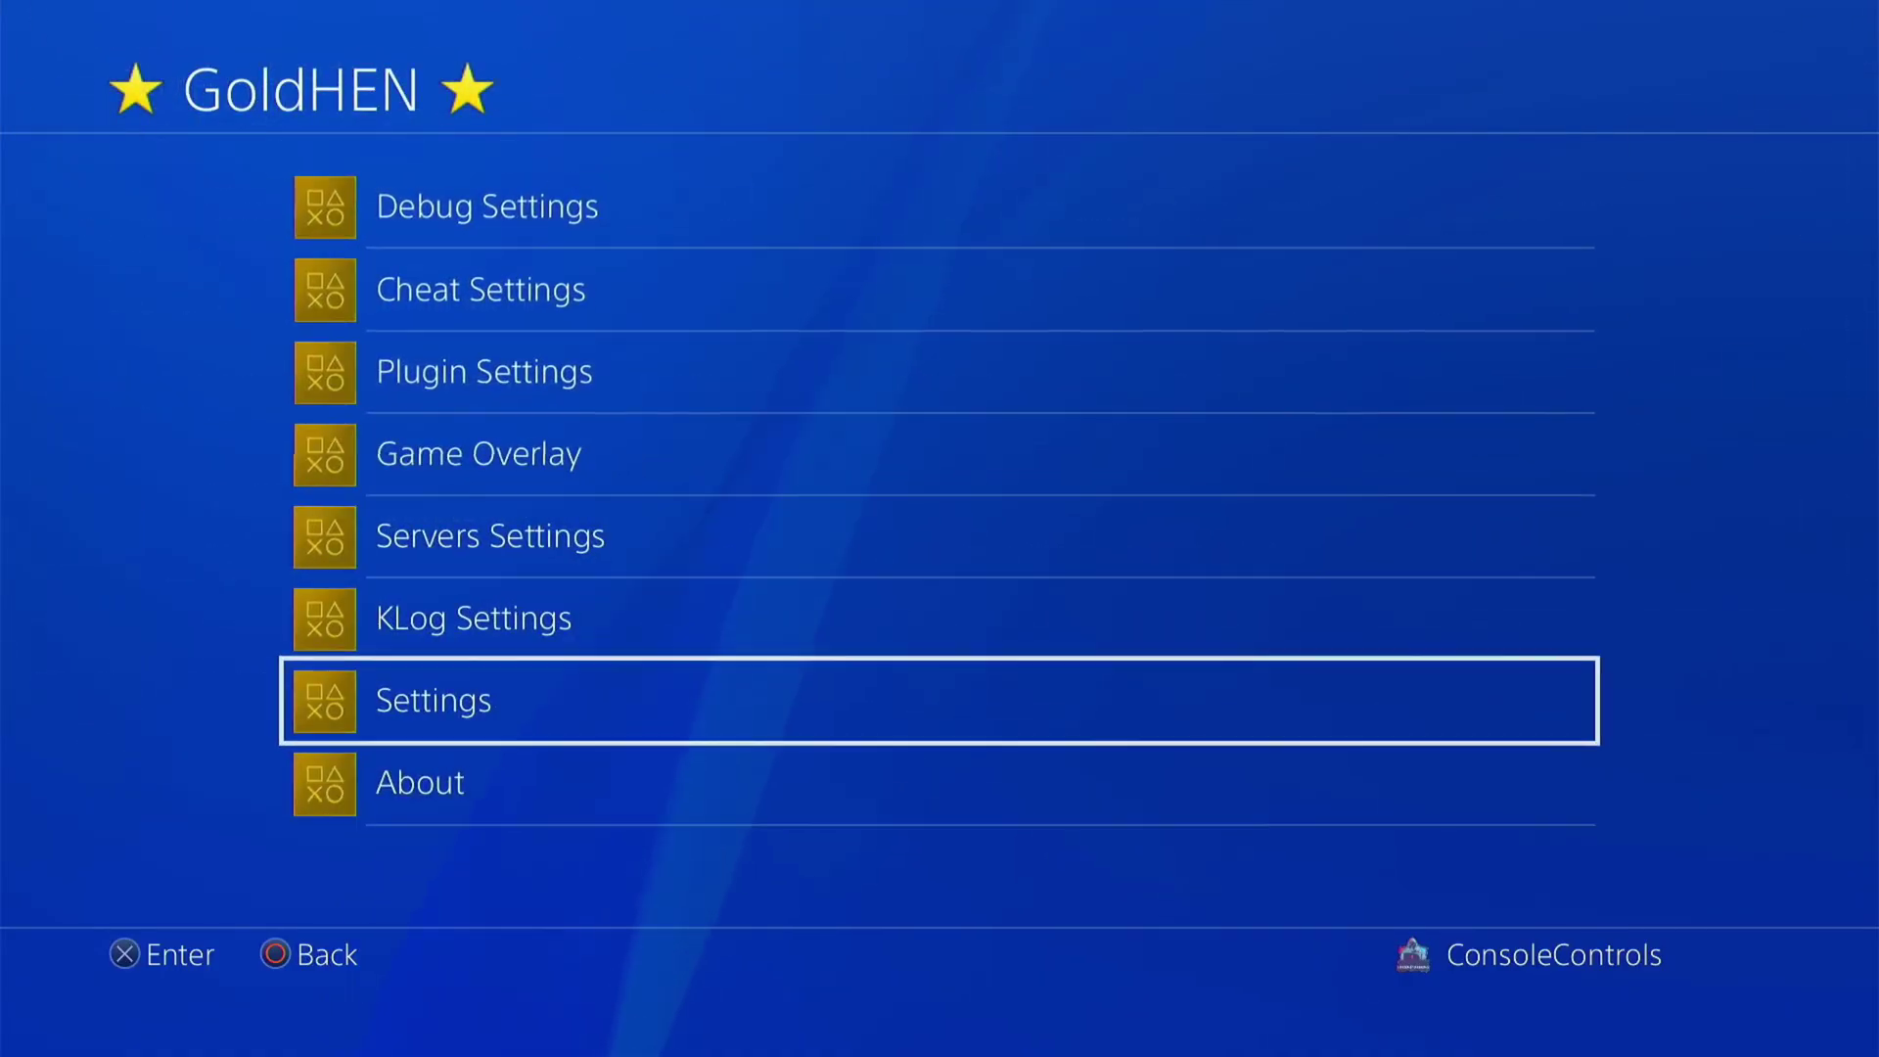
Browse GoldHEN's About page, then close the GoldHEN menu to the home screen
key(Down)
key(Return)
key(Down)
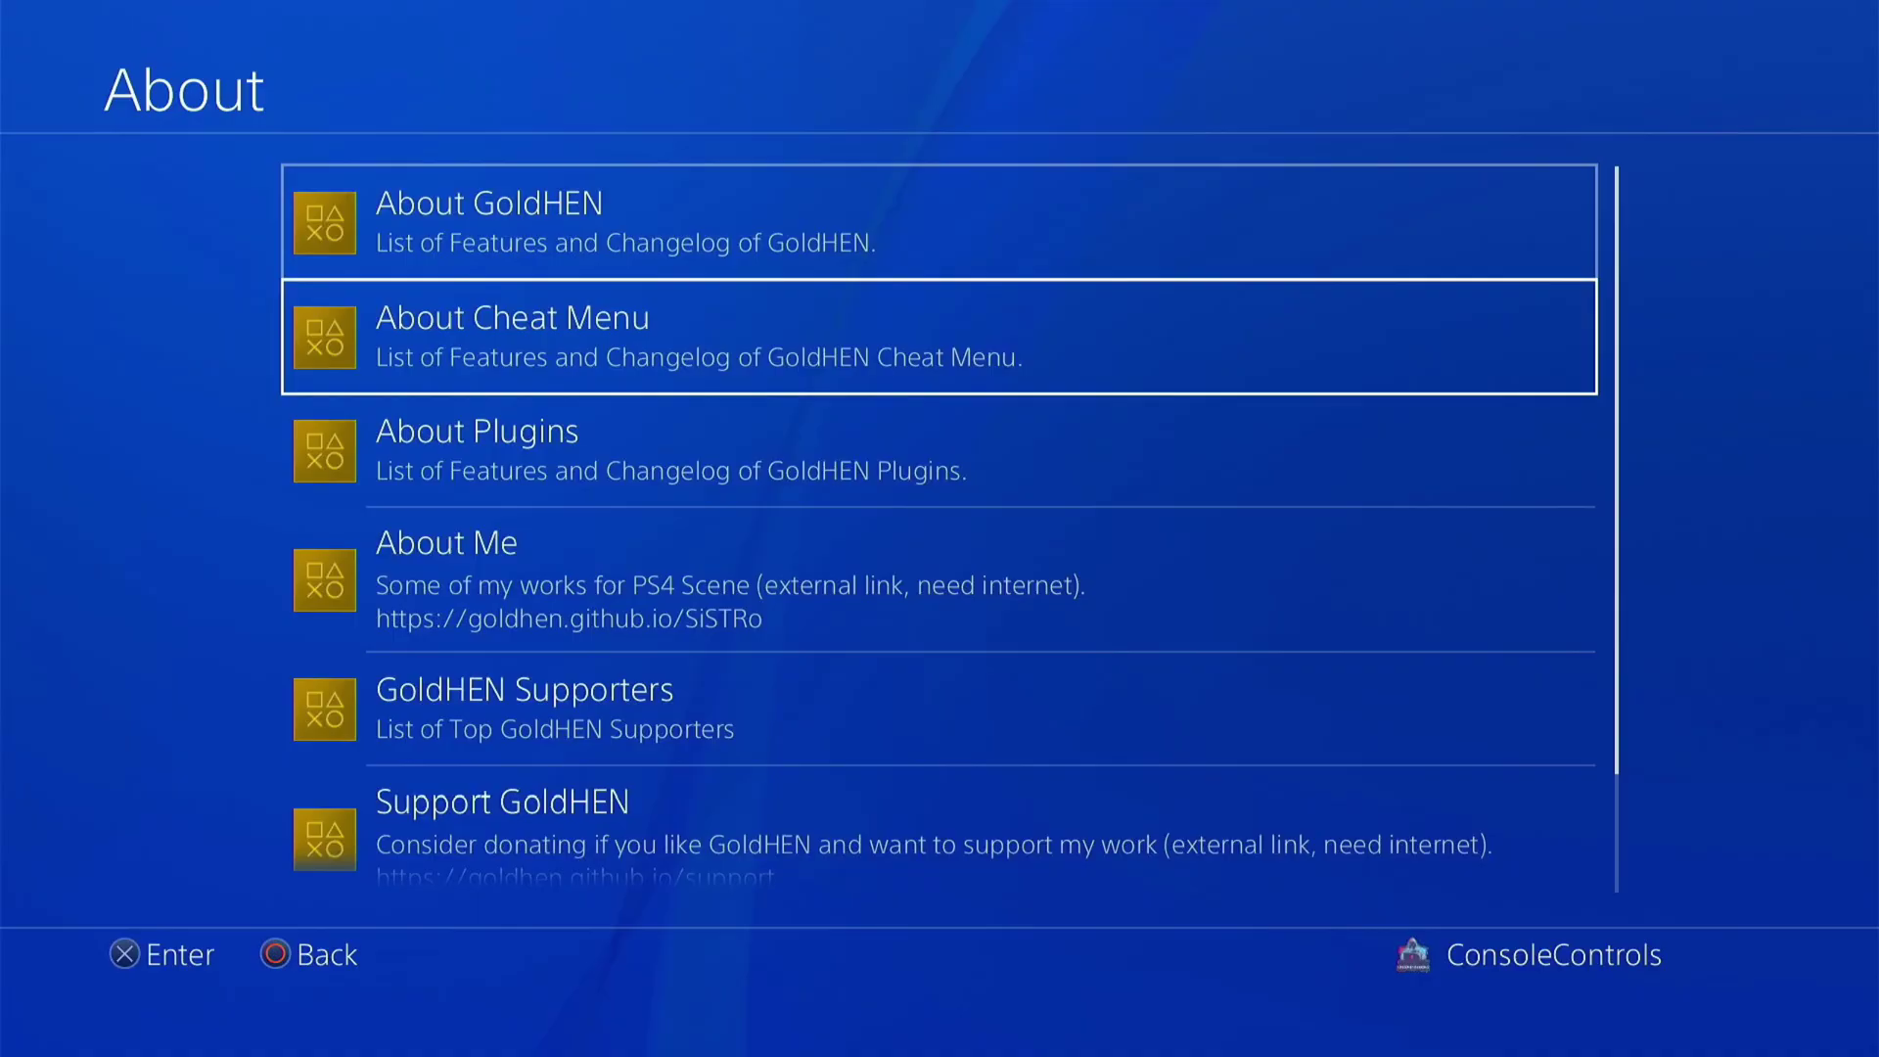
key(Down)
key(Down)
key(Down)
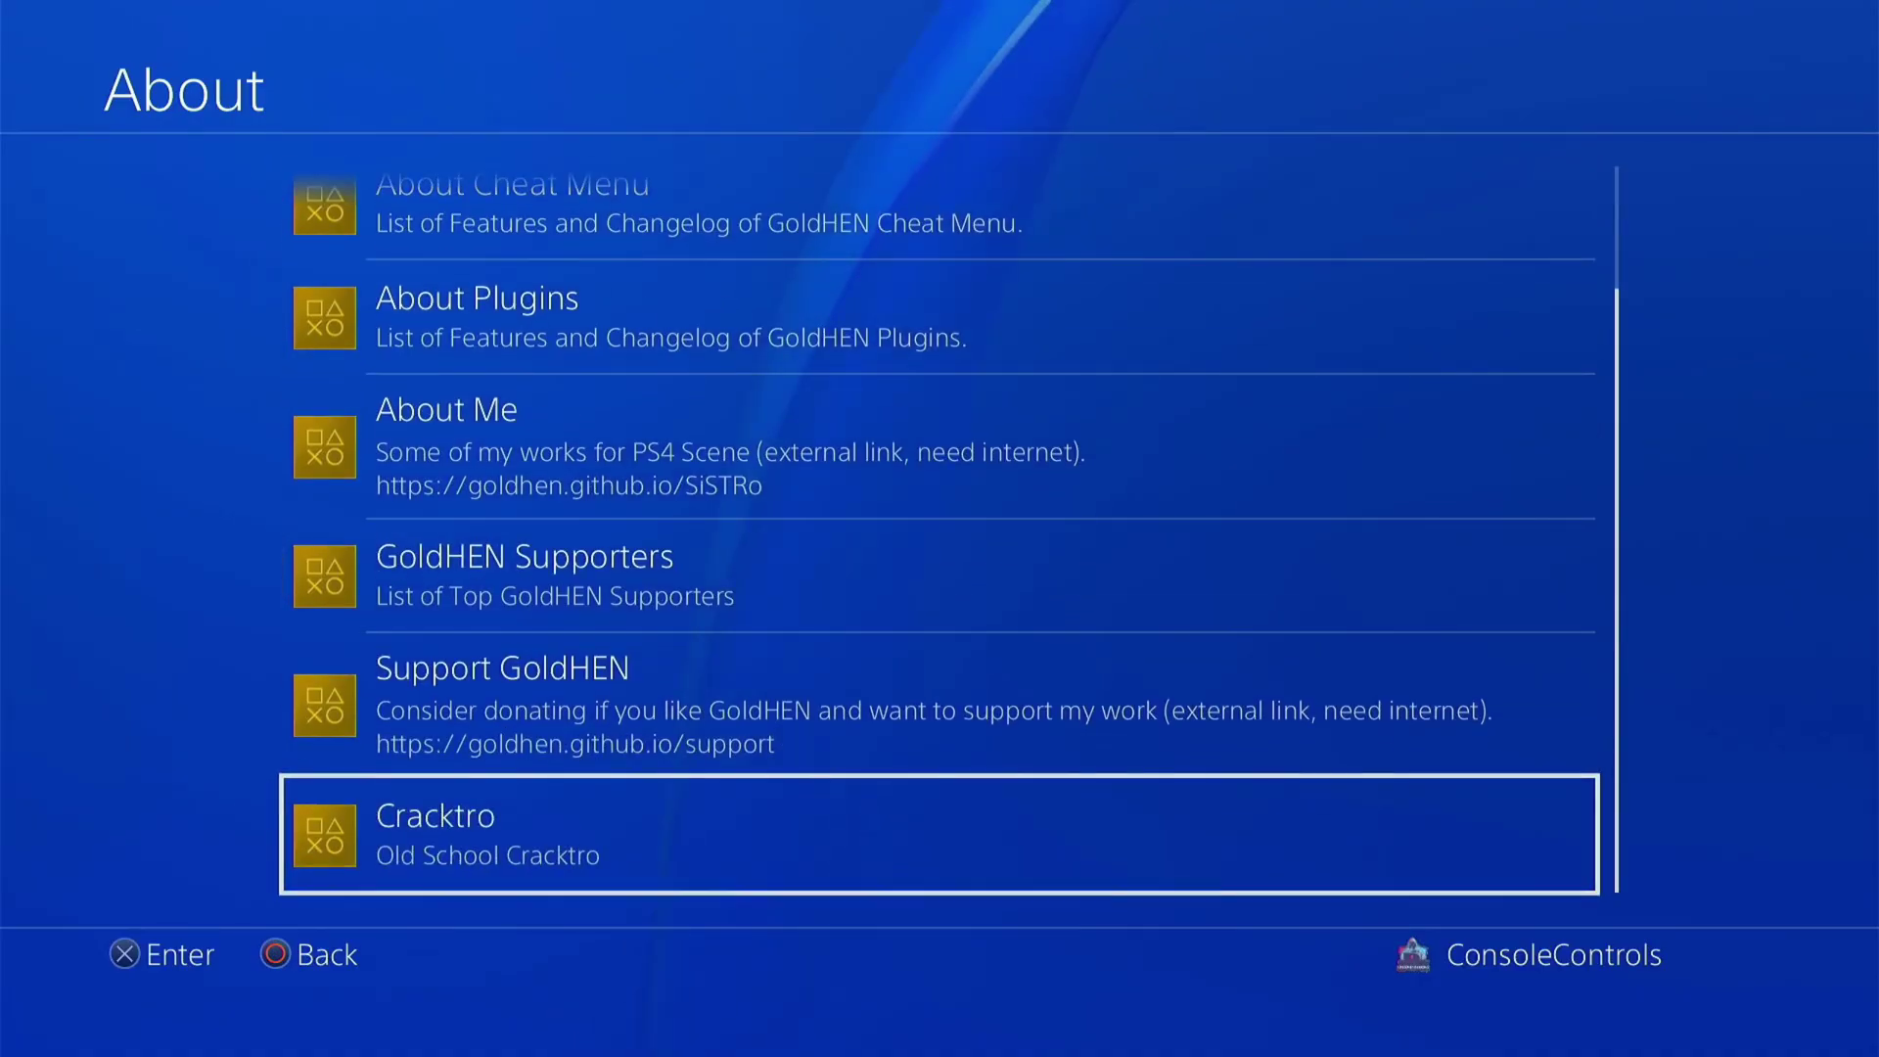
key(Escape)
key(Escape)
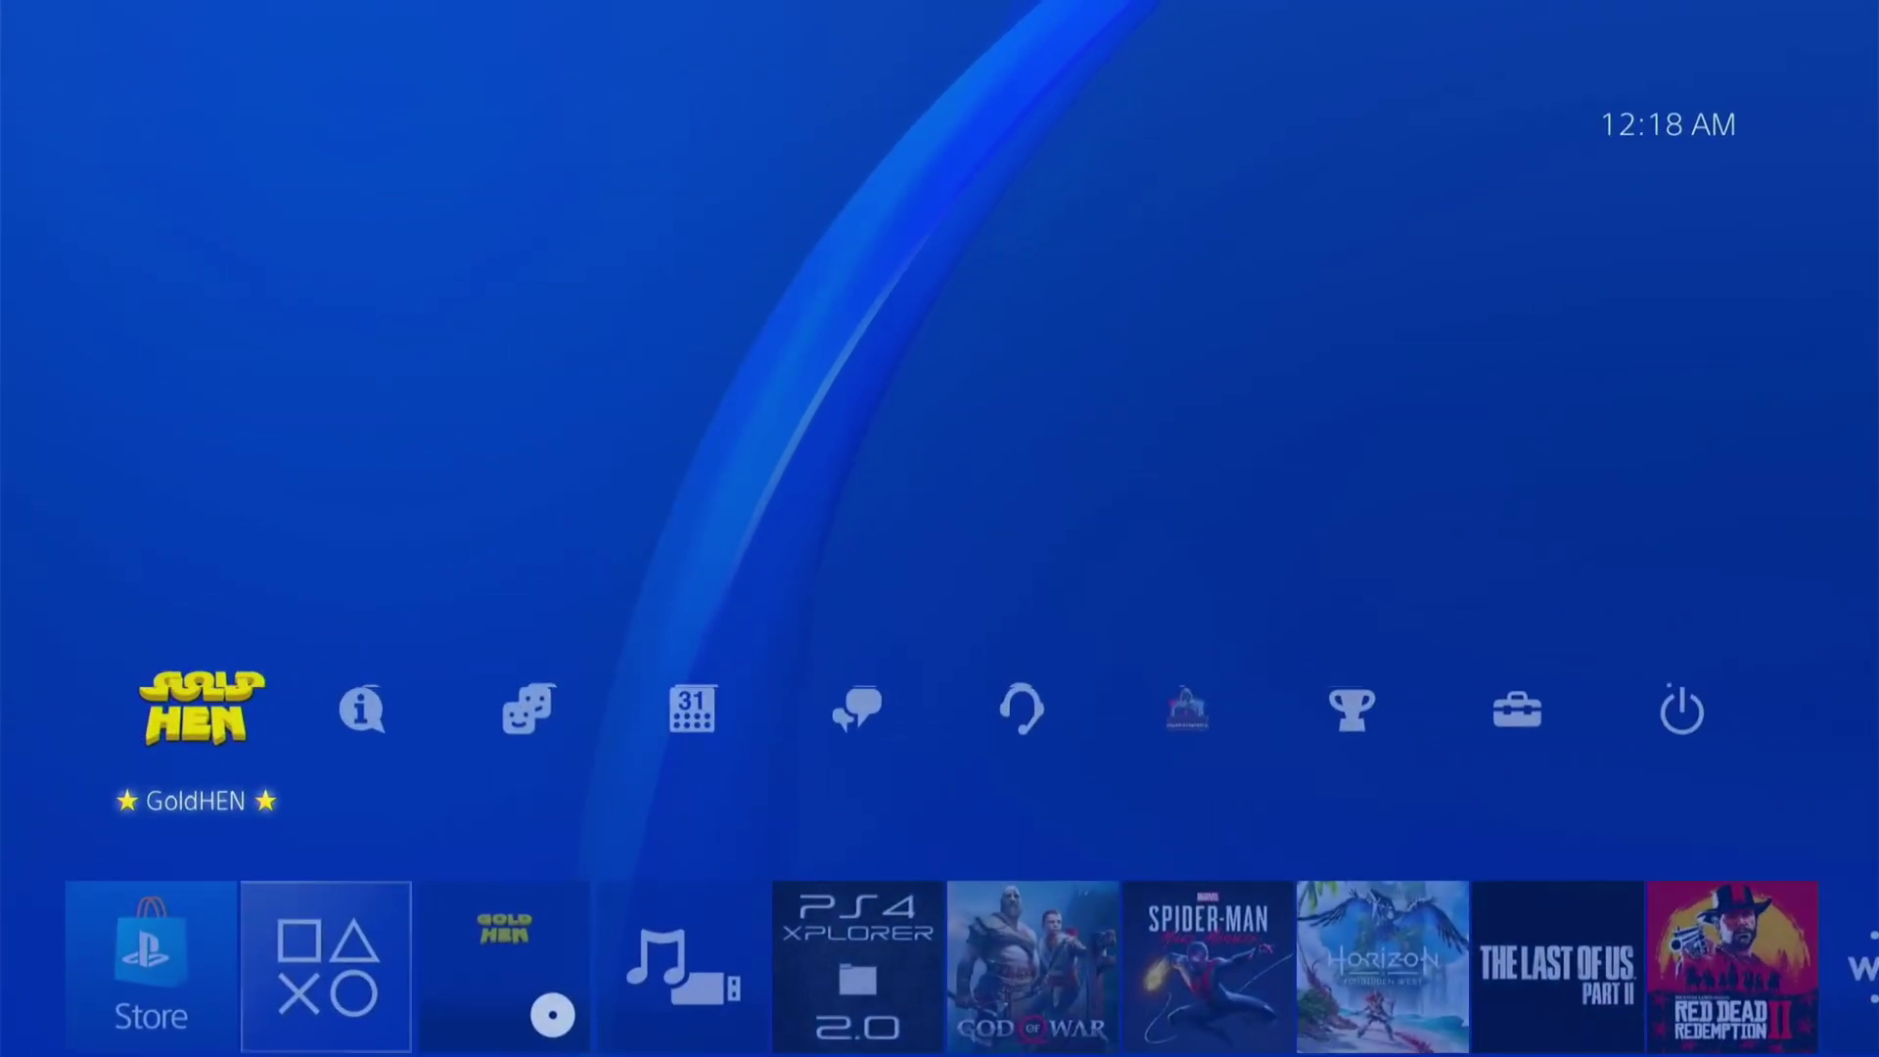
Restart the PS4 via Quick Menu > Power > Restart PS4
key(Down)
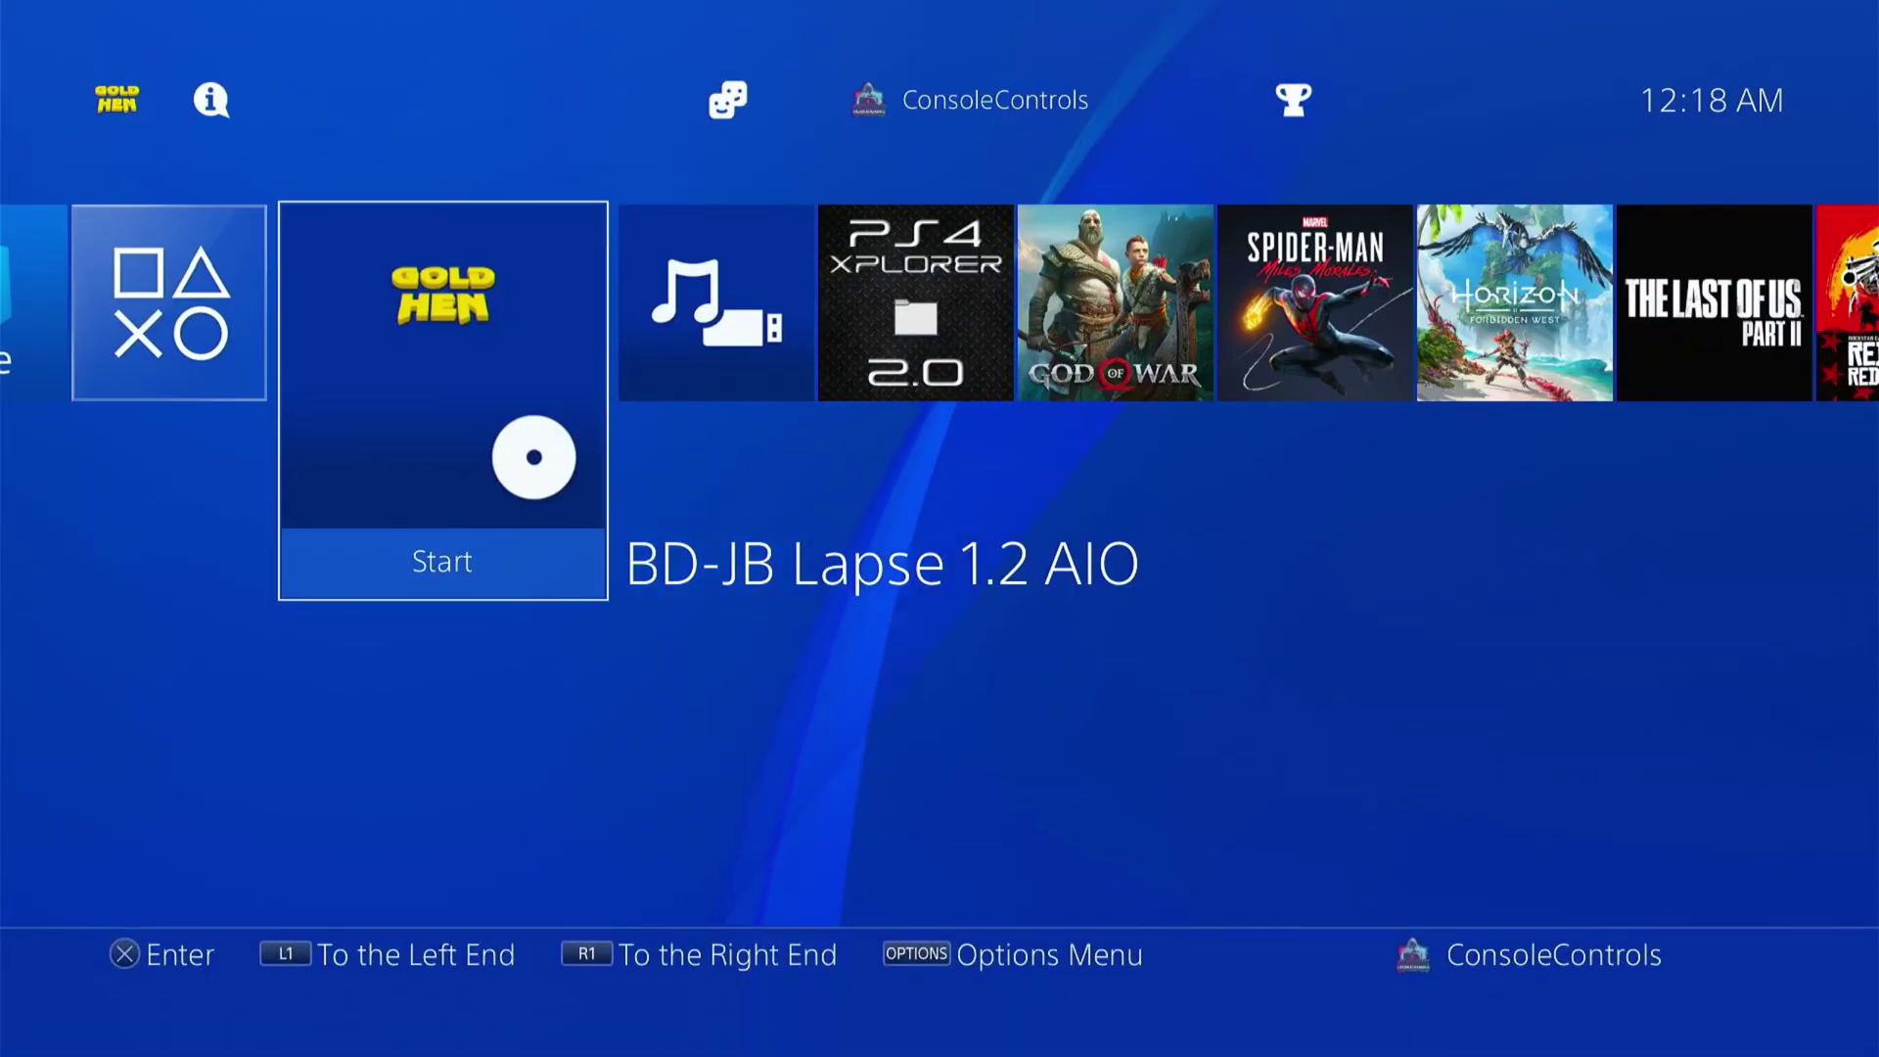
key(Home)
key(Down)
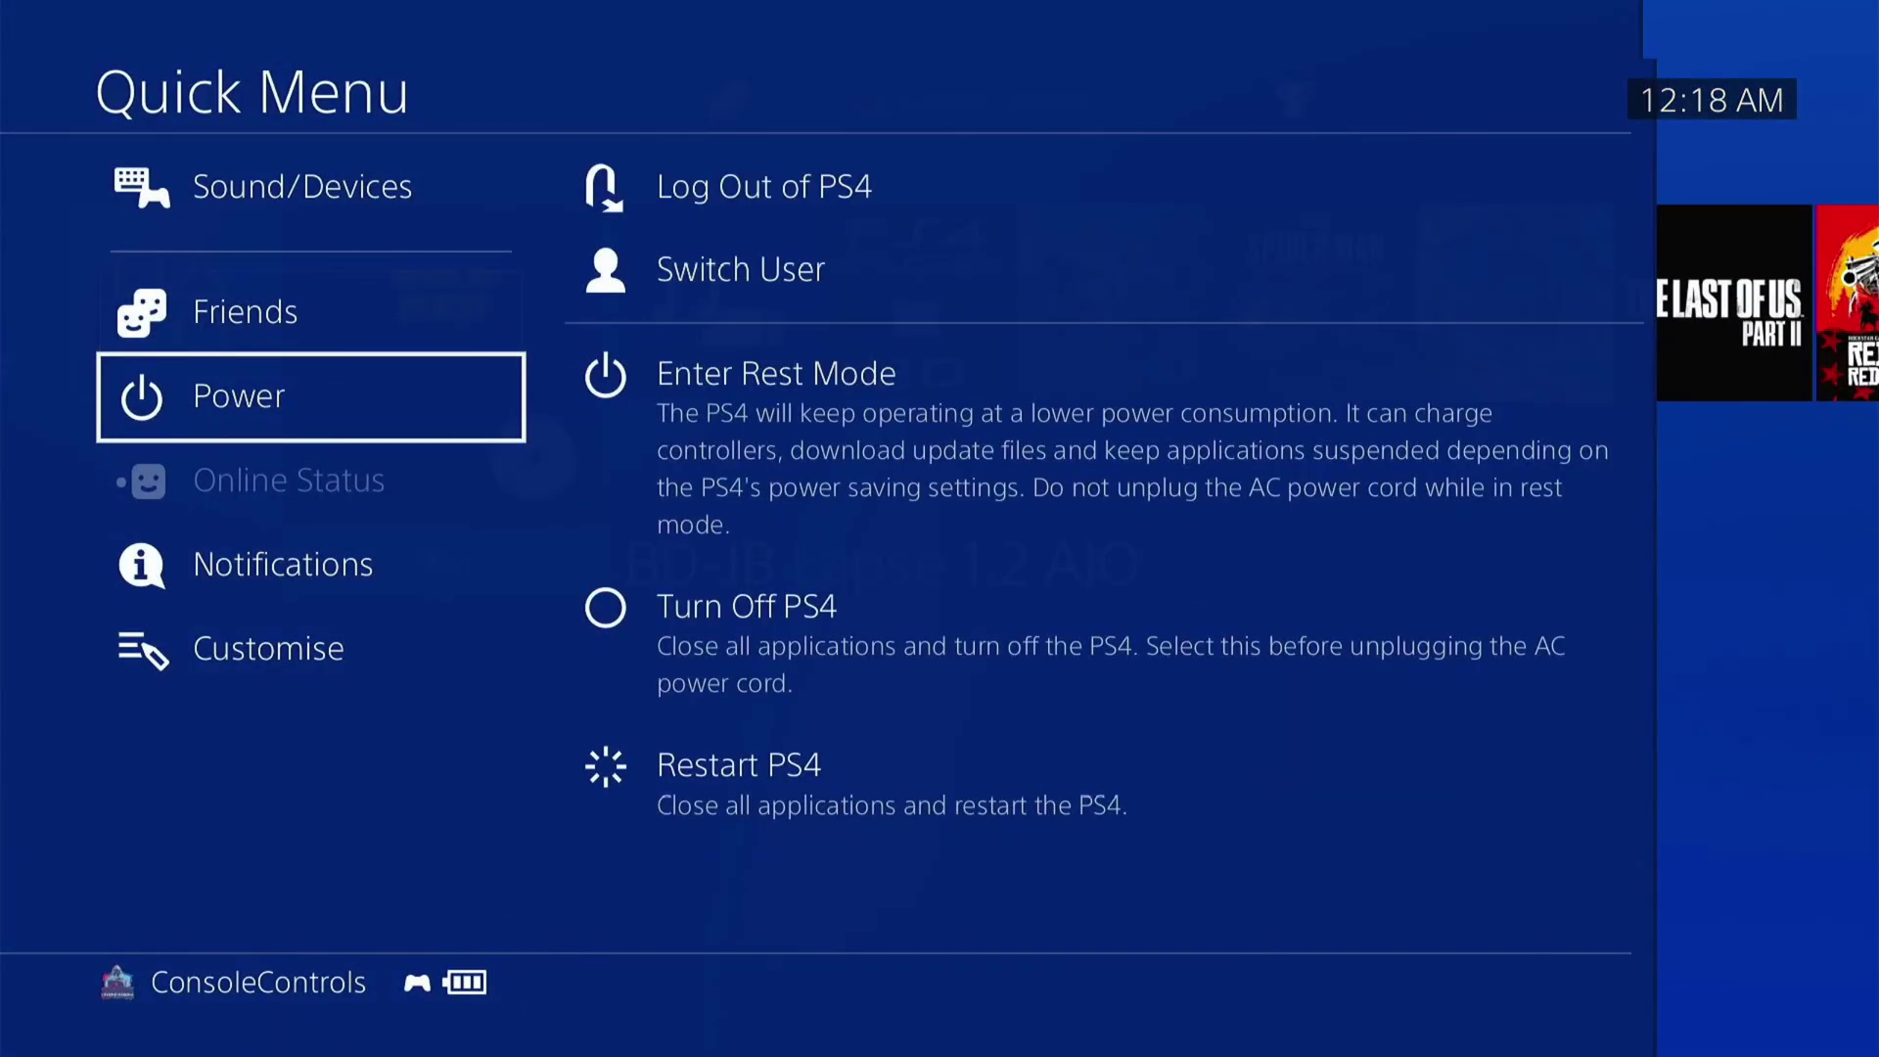
key(Return)
key(Down)
key(Down)
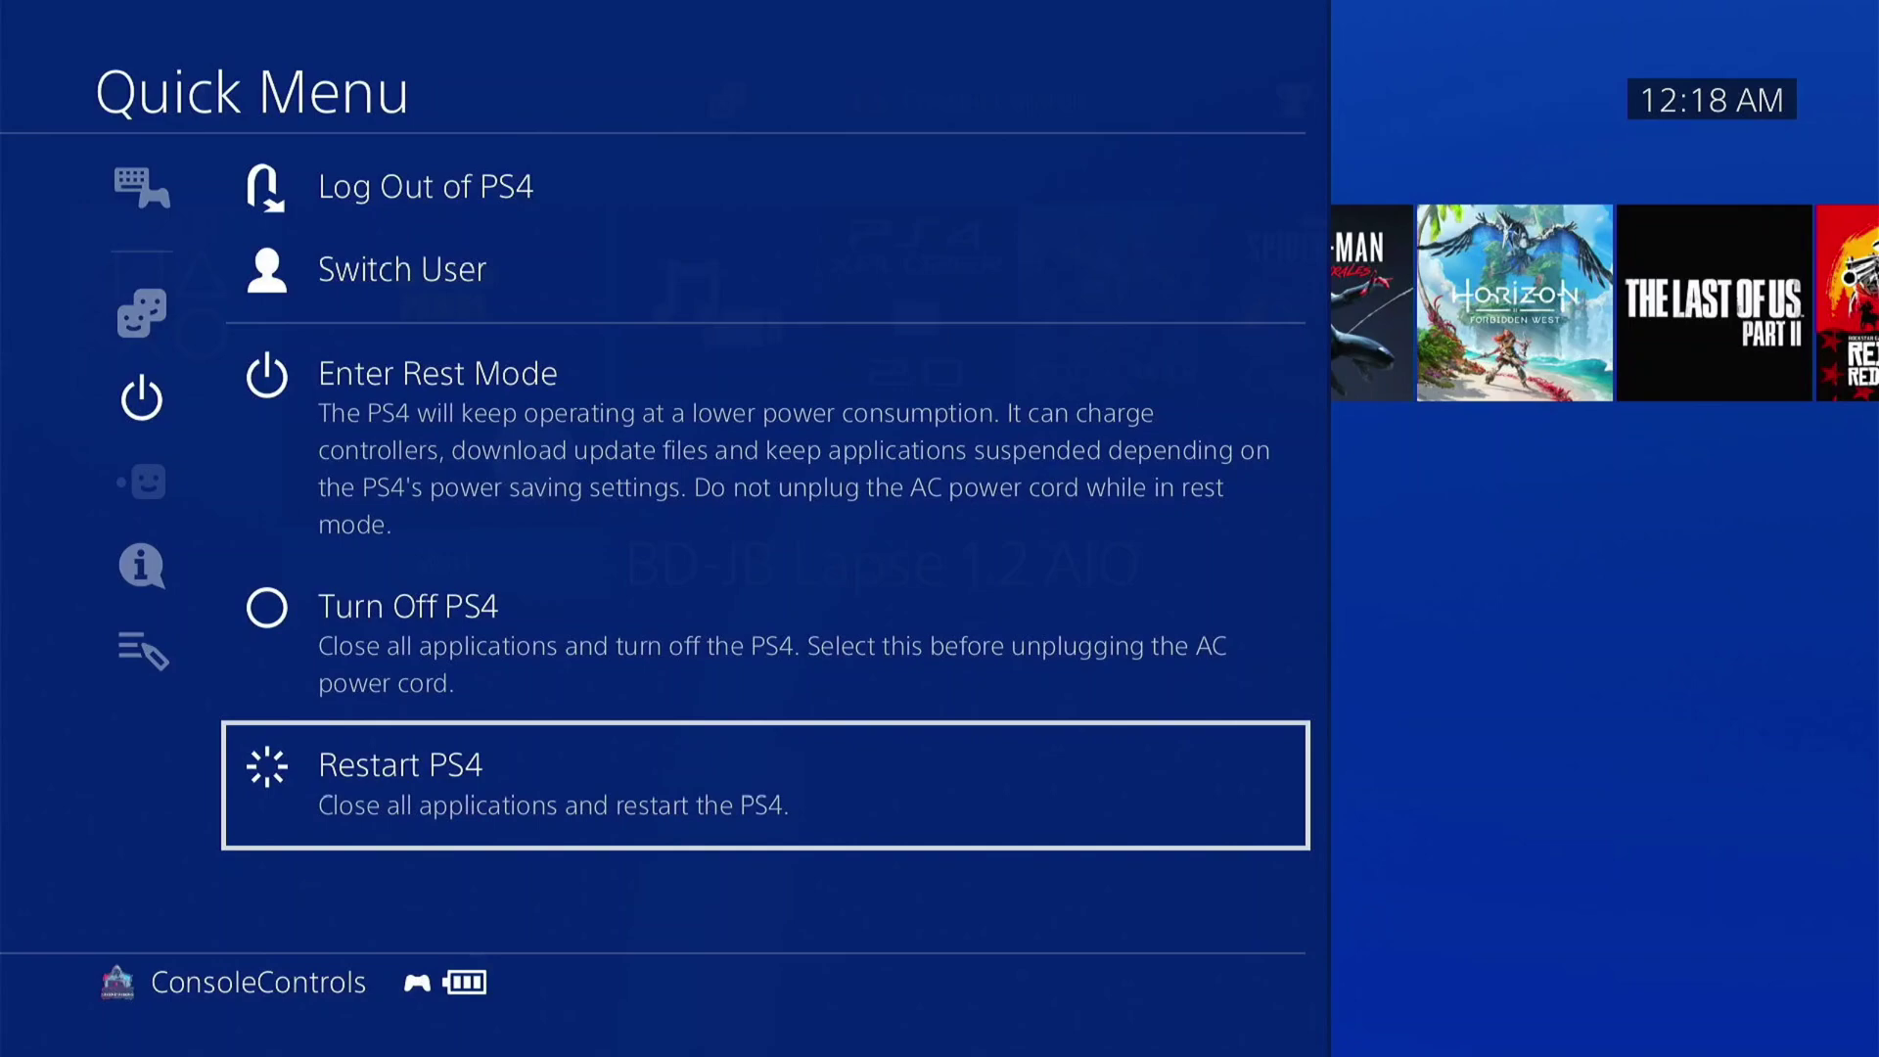
key(Return)
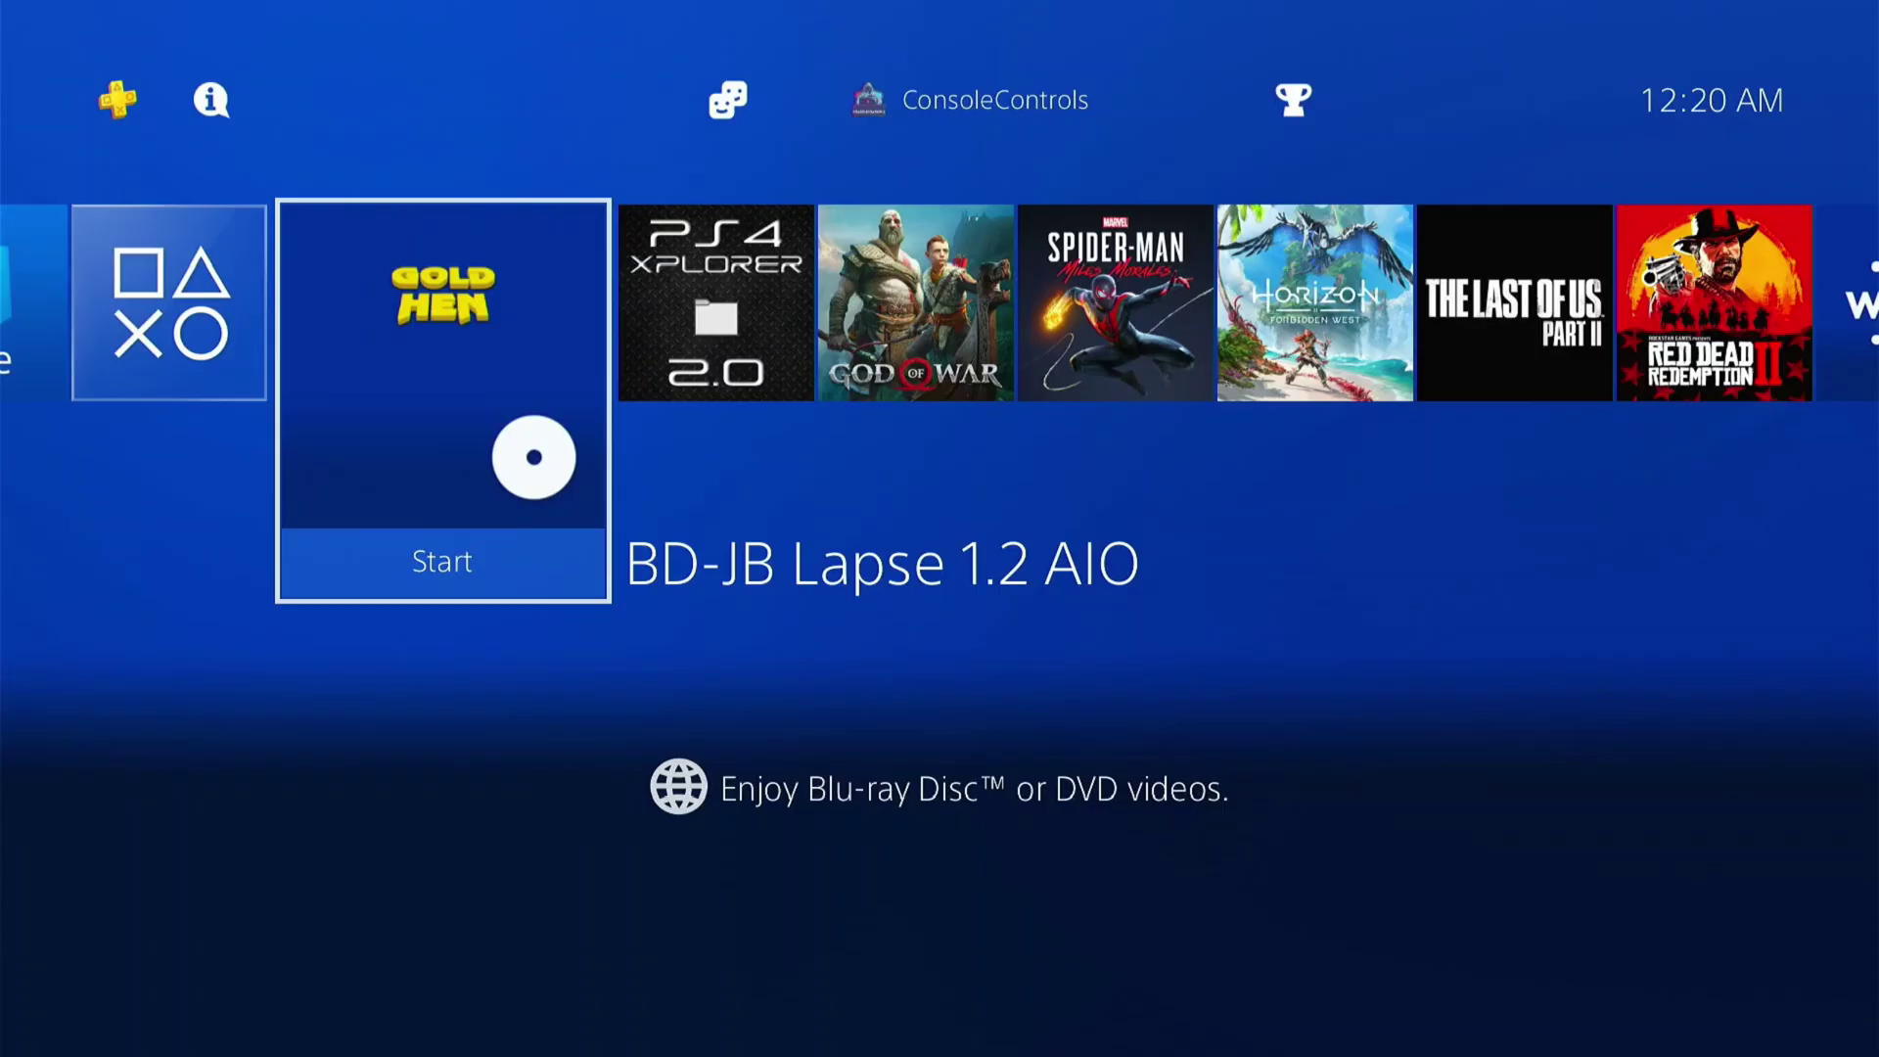
Launch the BD-JB Lapse 1.2 AIO disc exploit and glance at its options menu
key(Return)
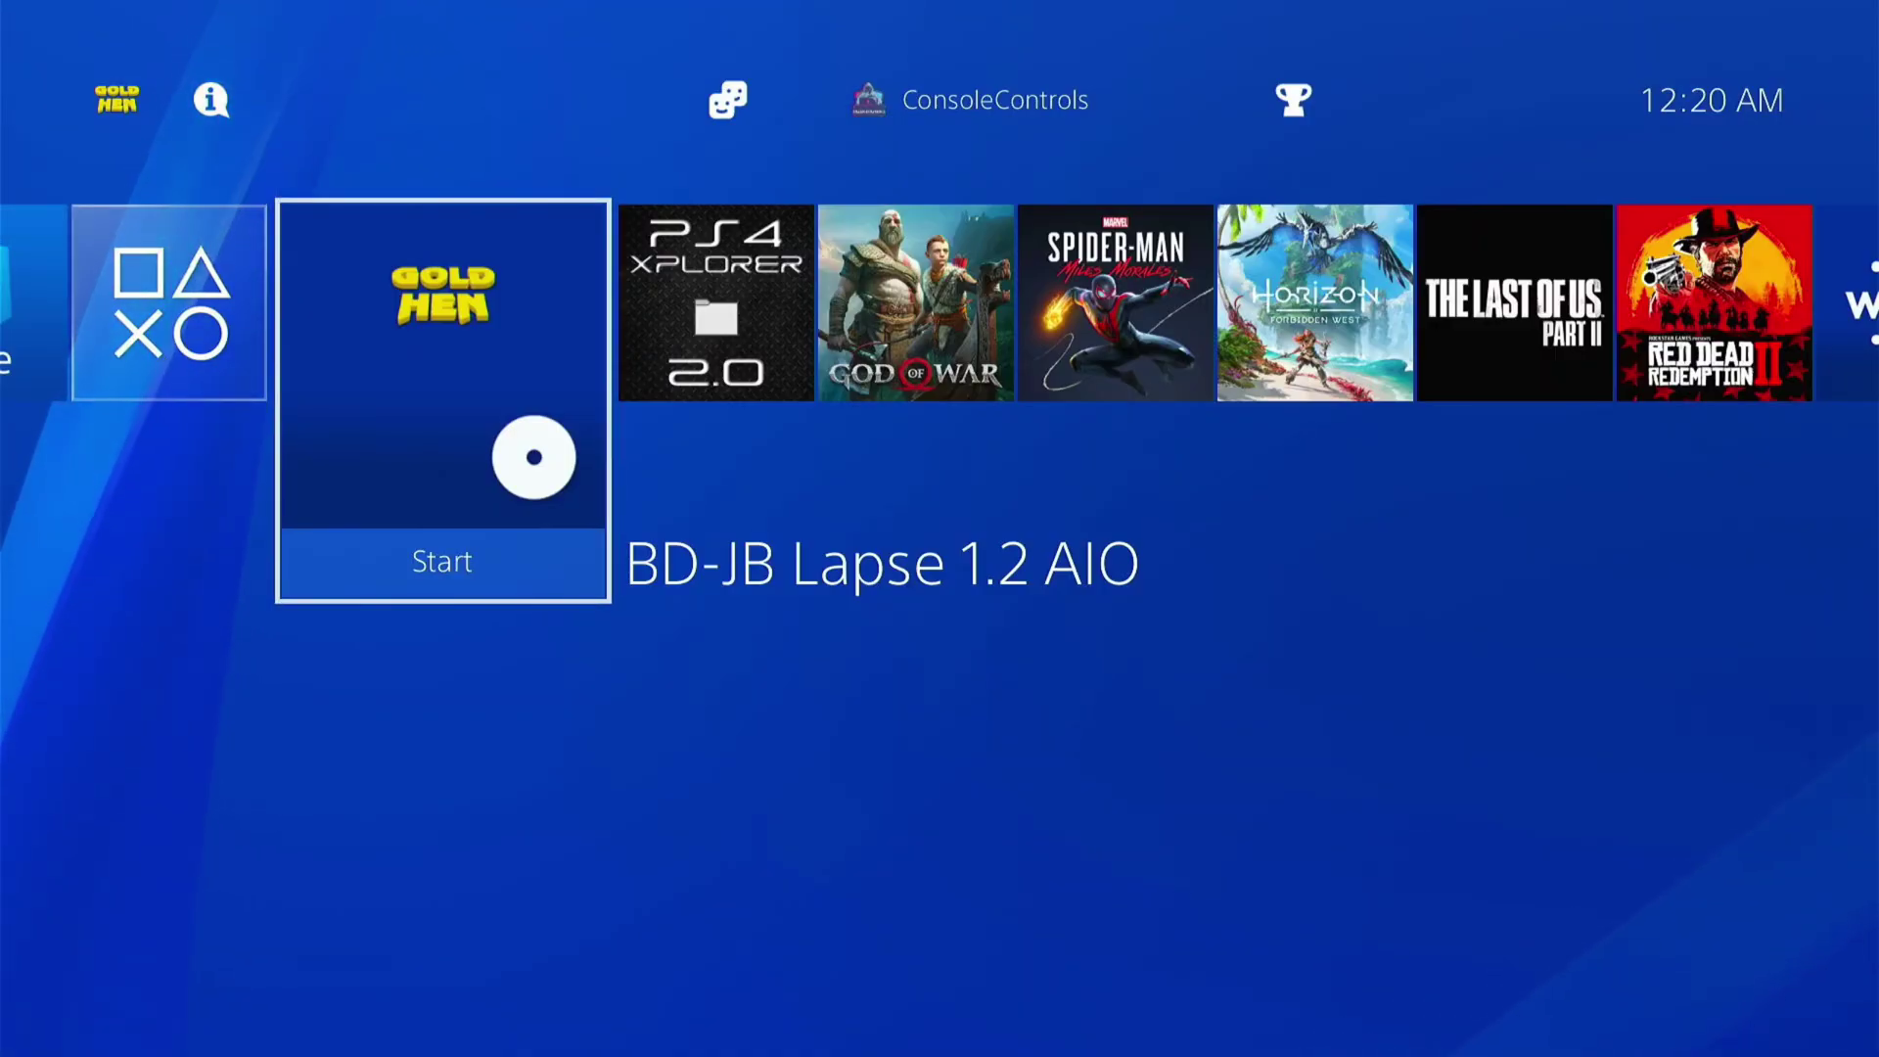
key(F1)
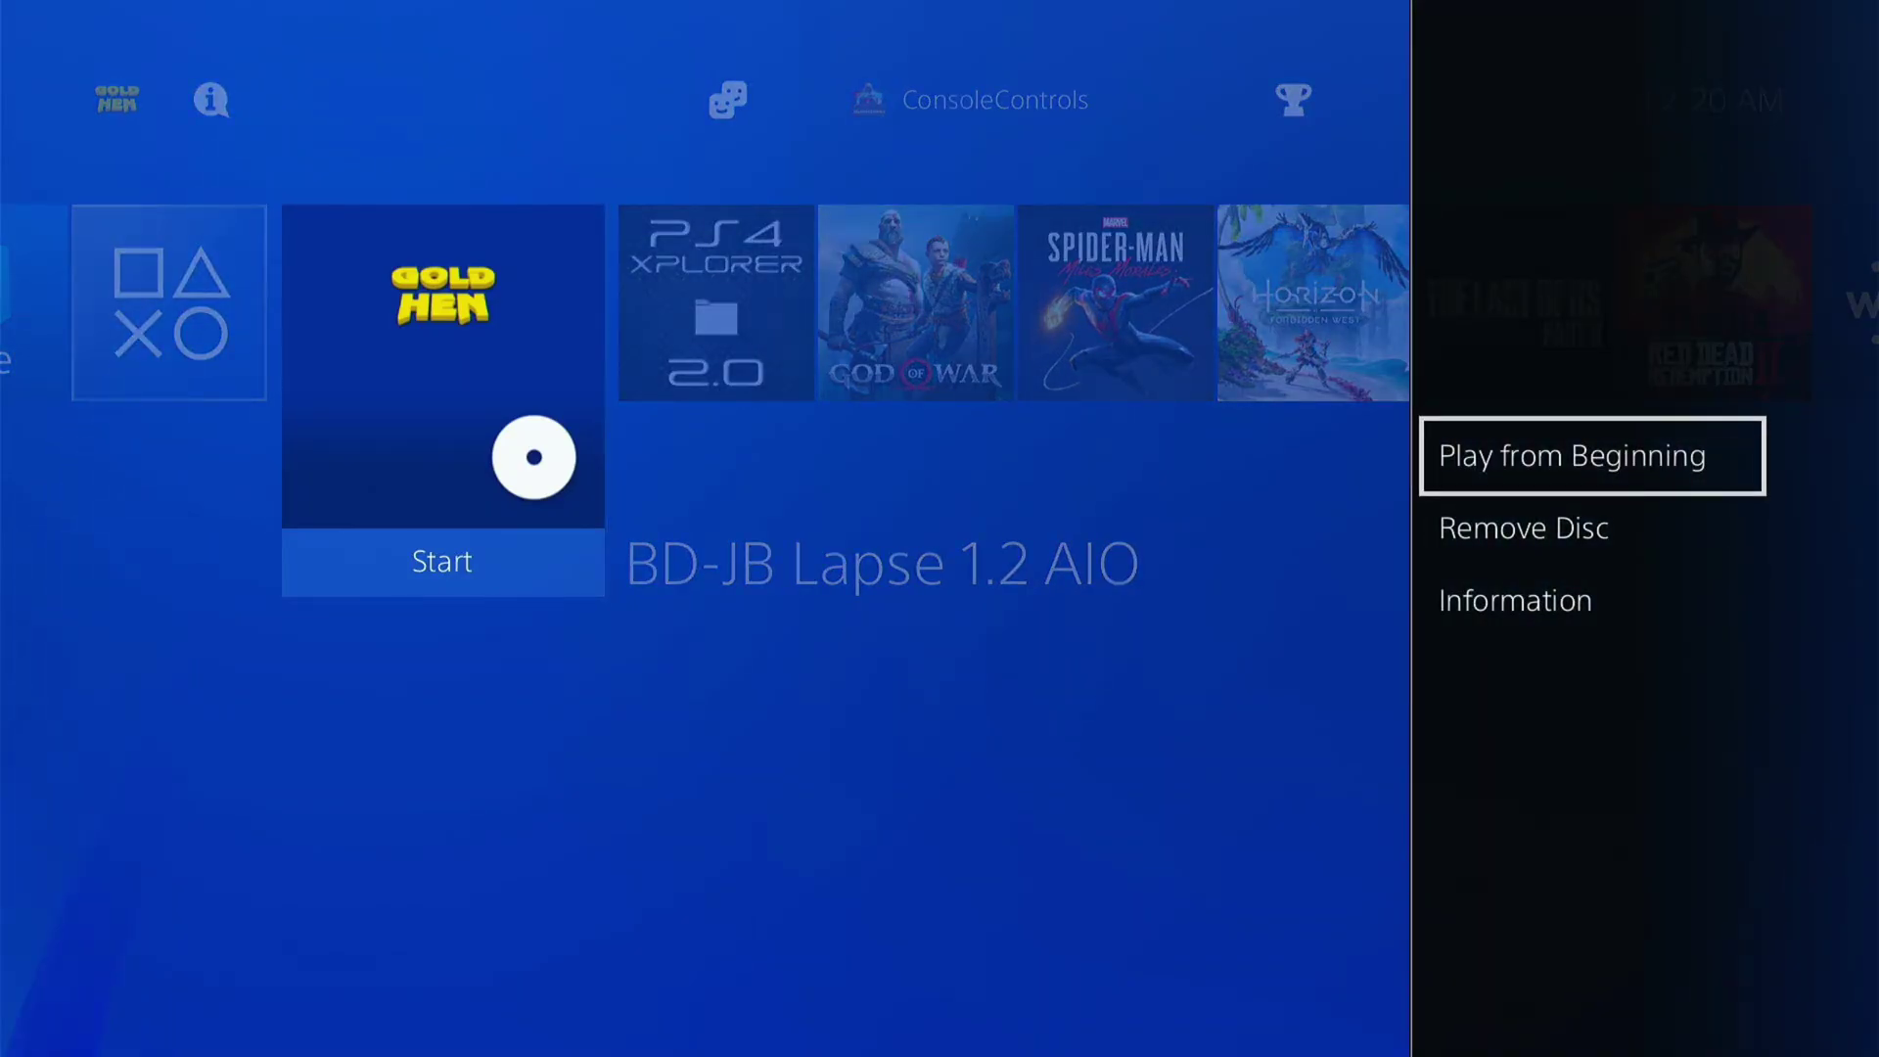
key(Escape)
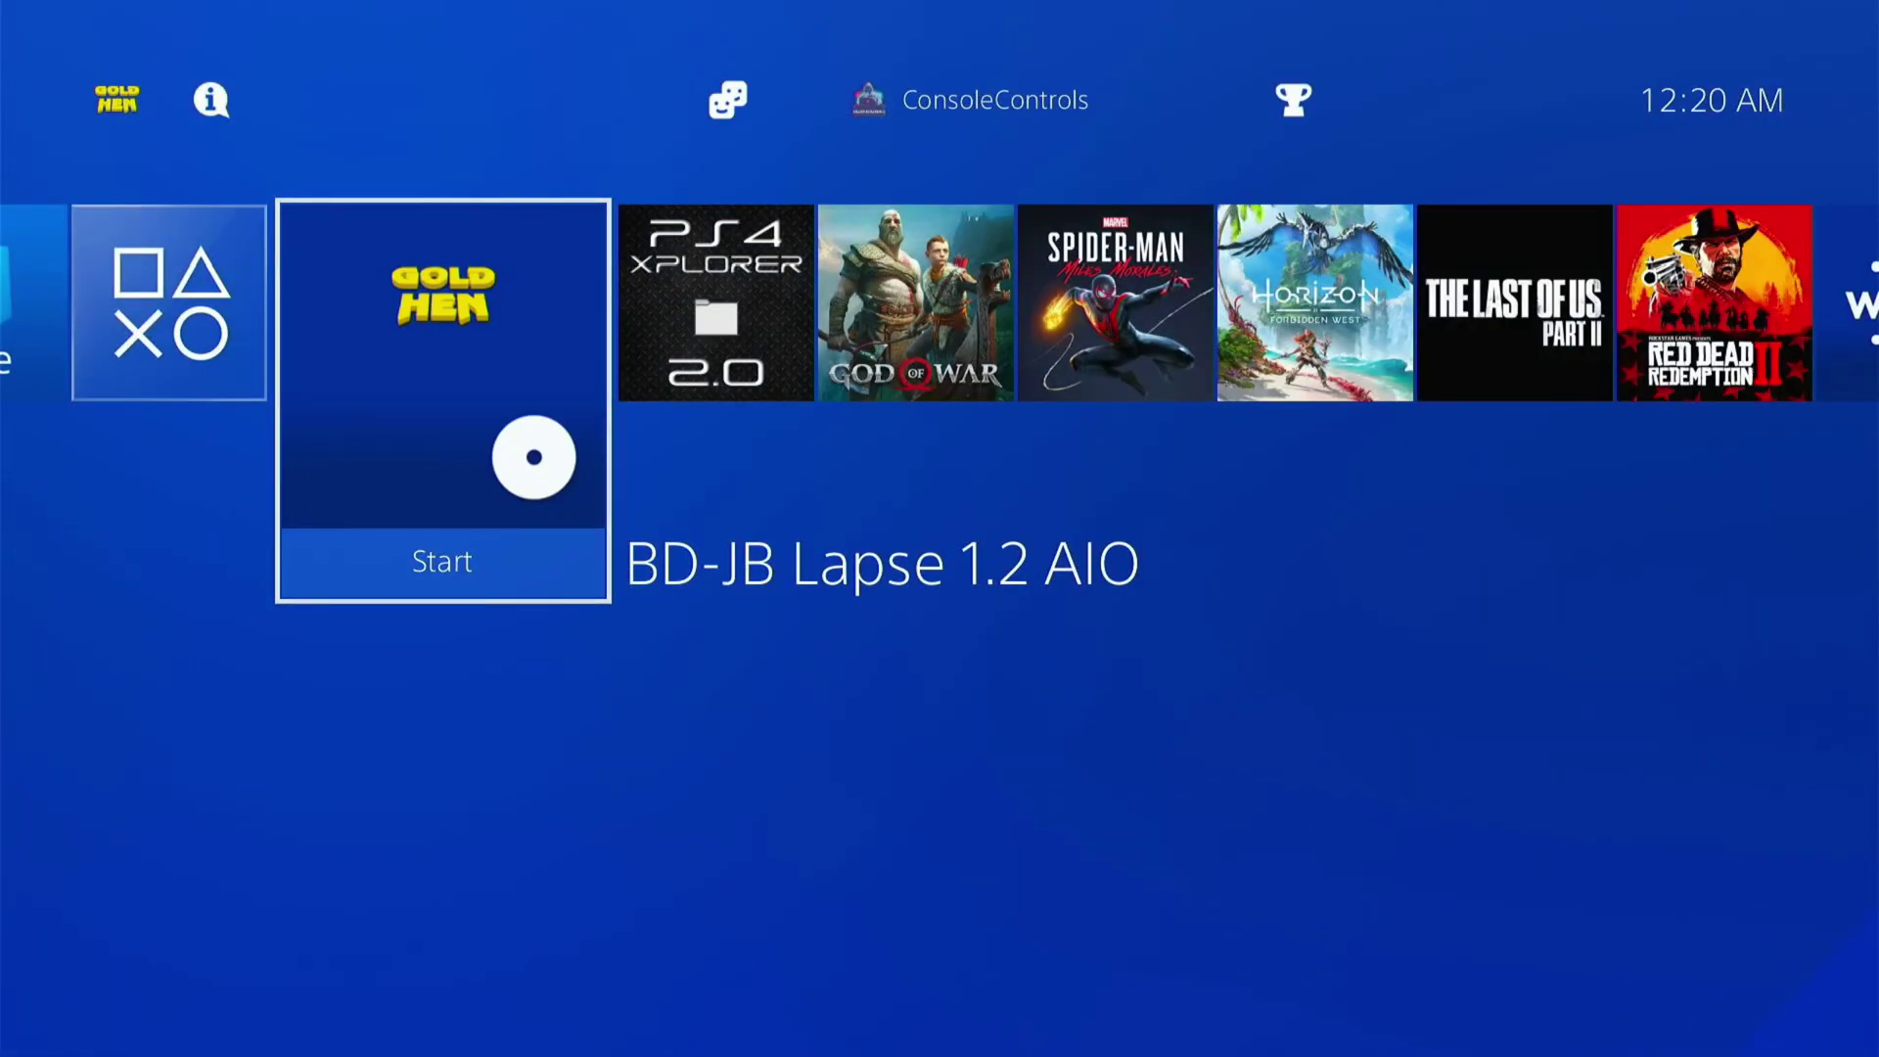
Browse the installed games and return to the BD-JB Lapse tile
key(Right)
key(Right)
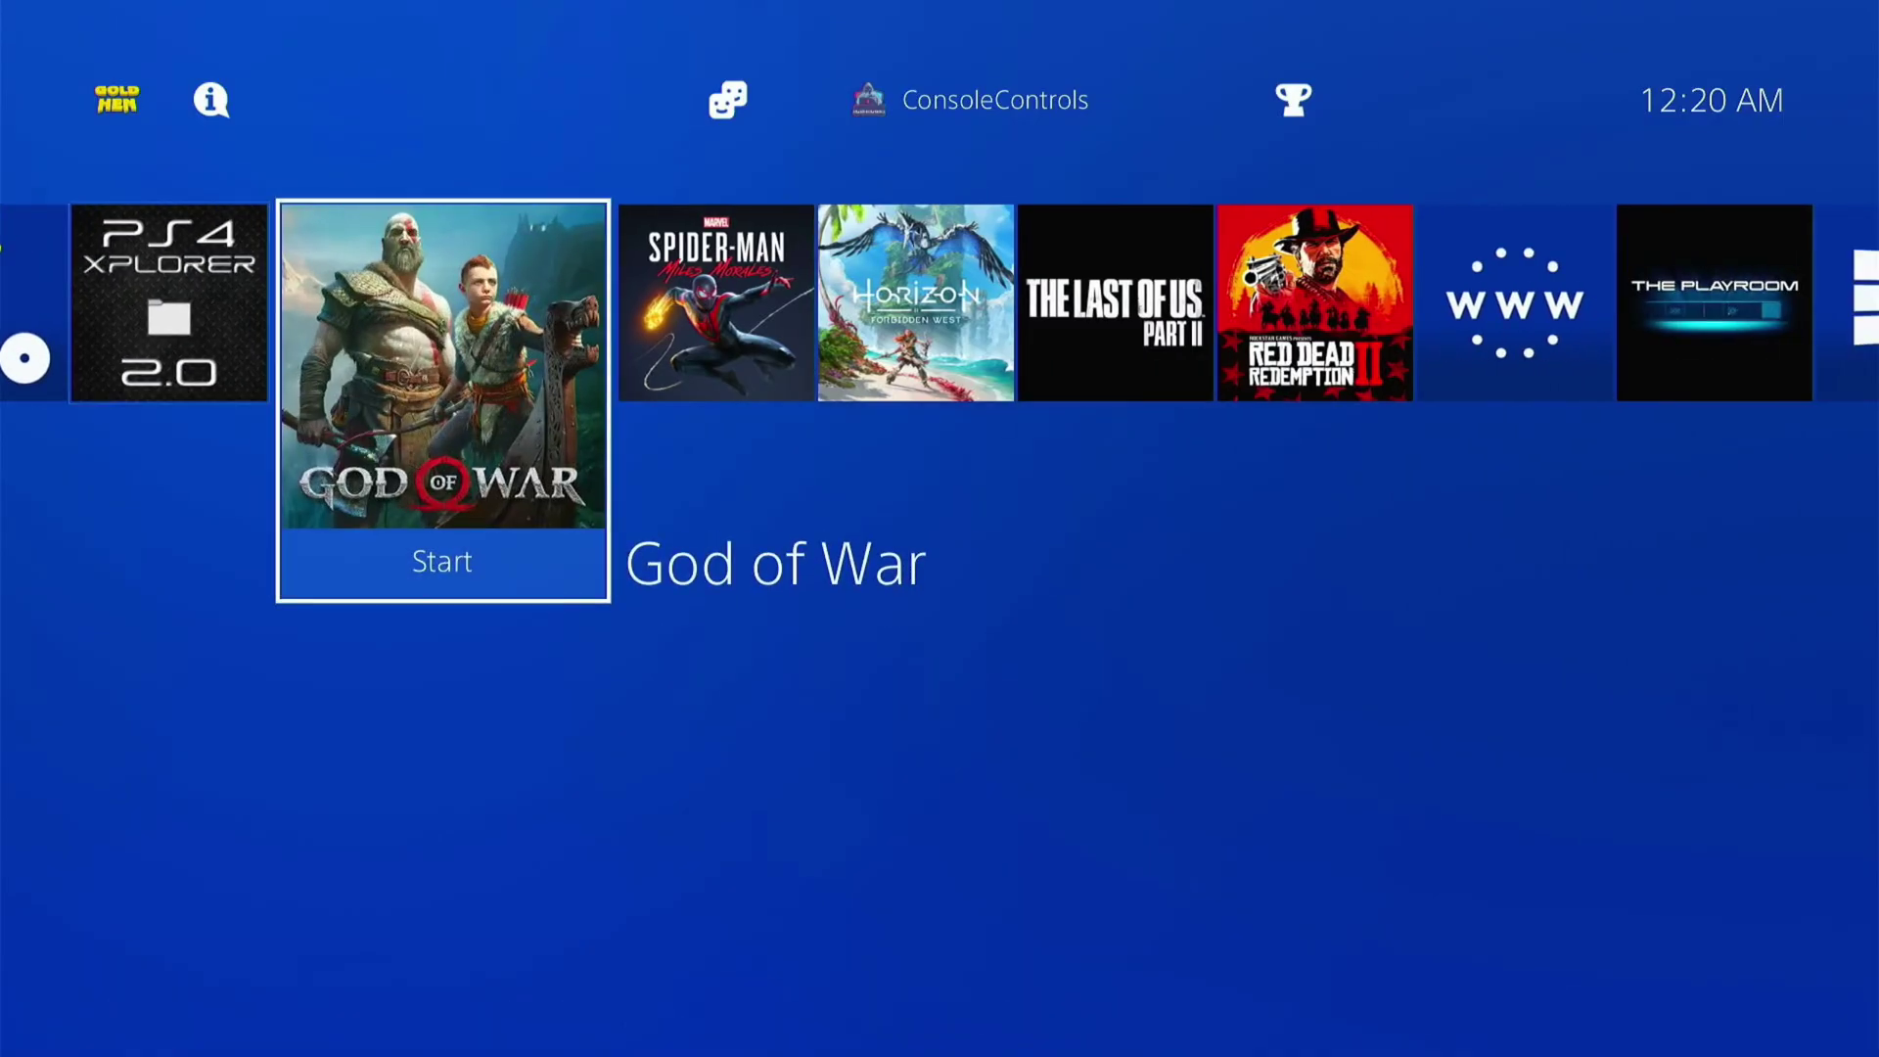
key(Right)
key(Right)
key(Right)
key(Right)
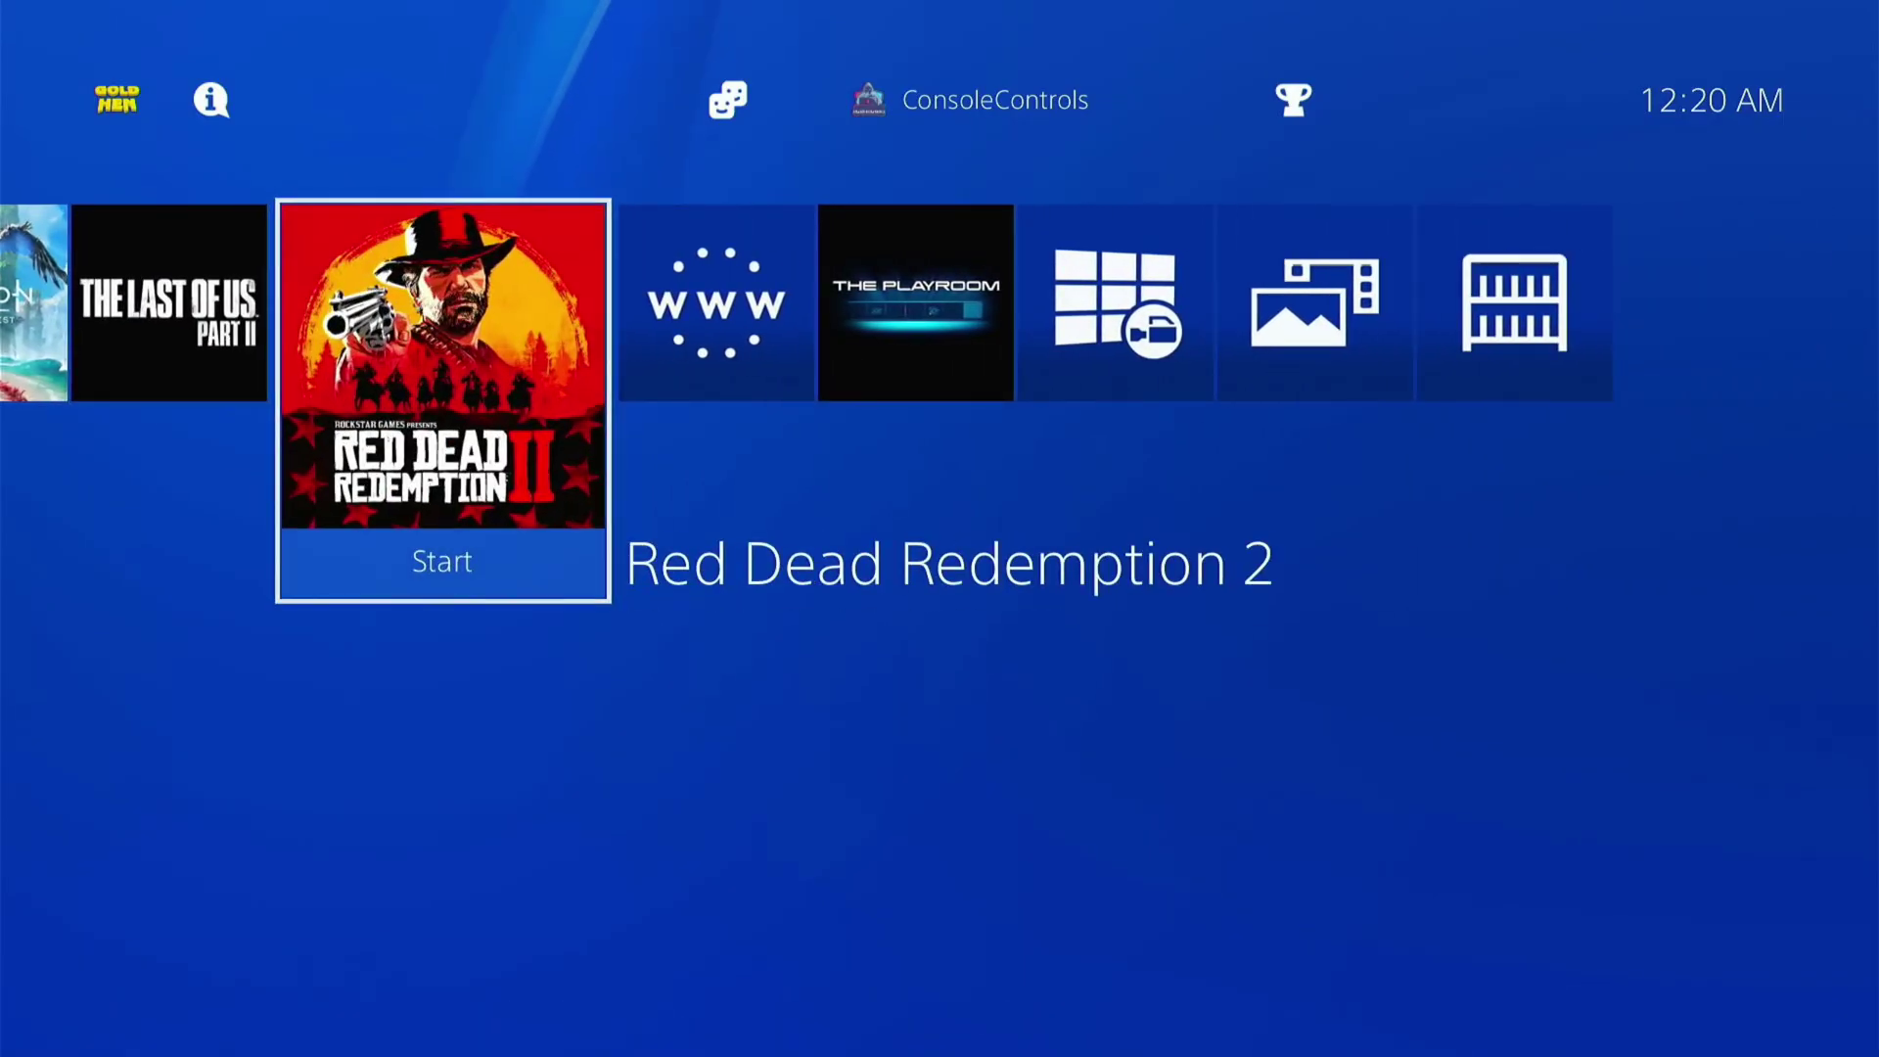
key(Left)
key(Left)
key(Left)
key(Left)
key(Left)
key(Left)
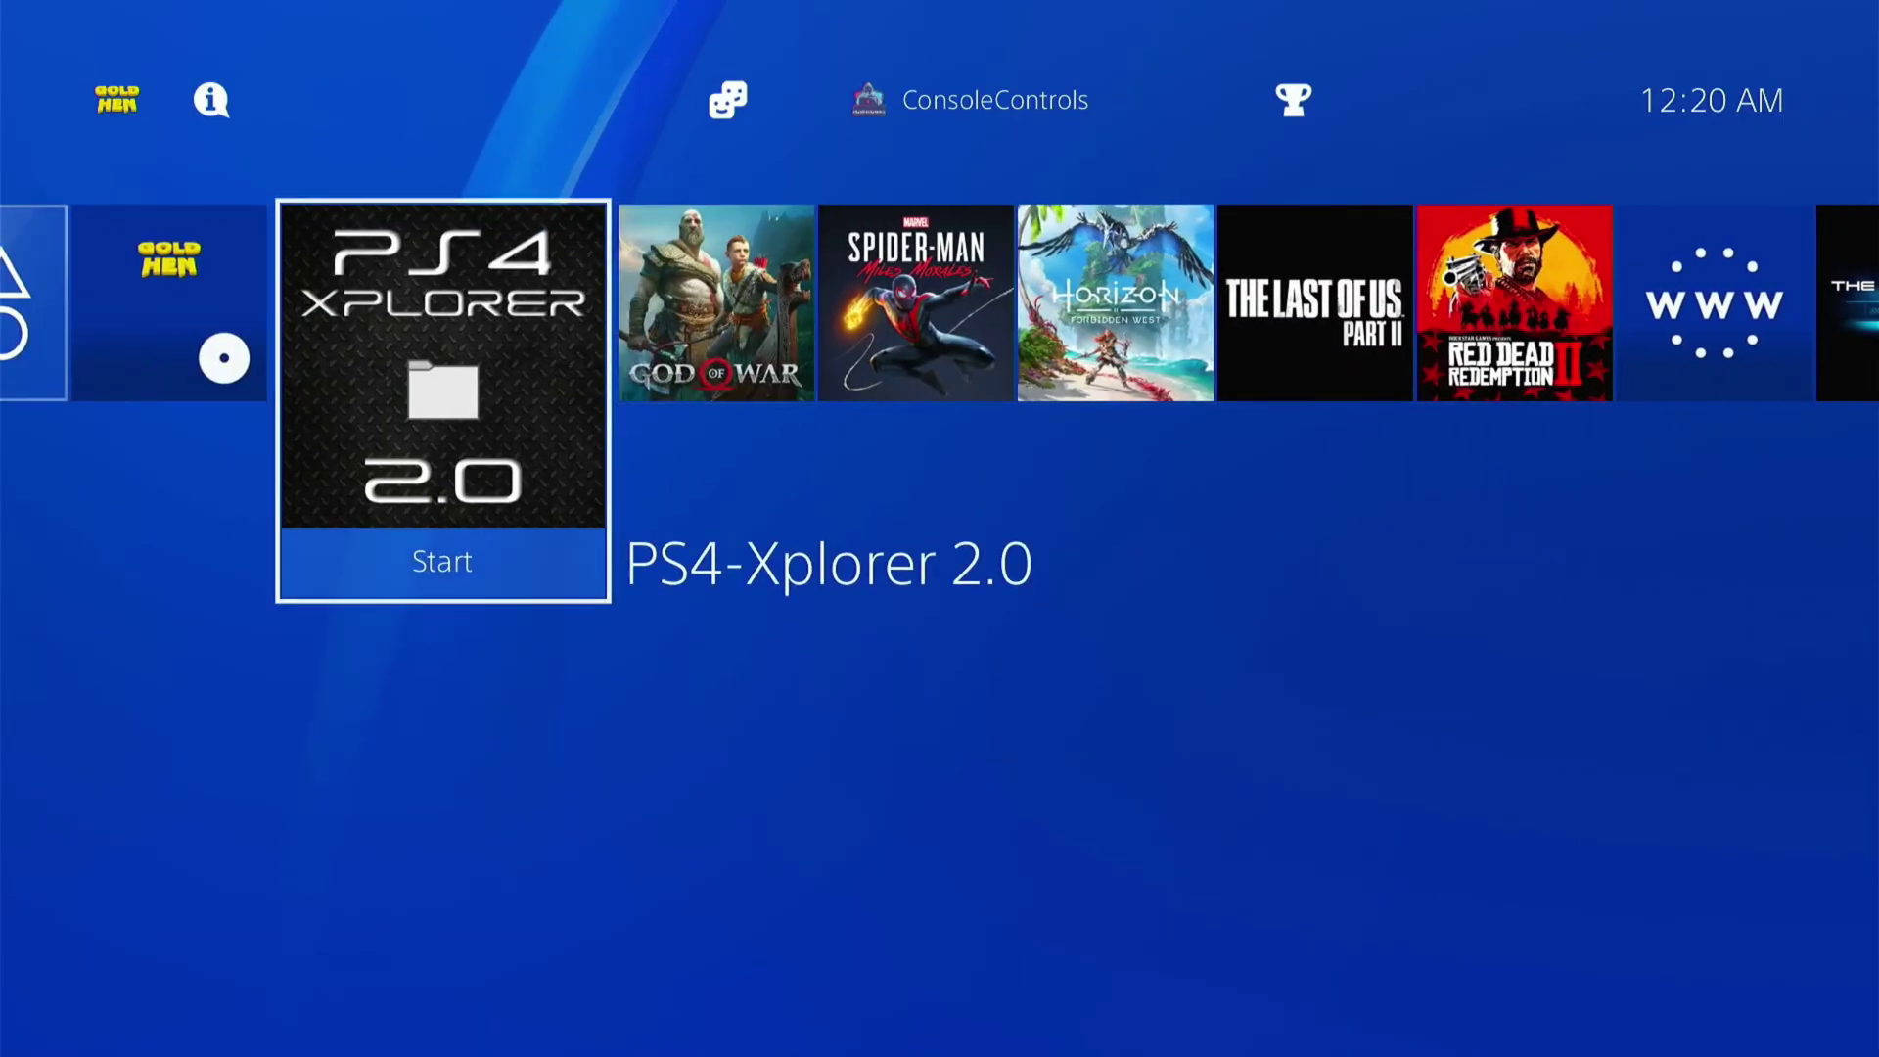
key(Left)
Browse the GoldHEN menu, then open System settings showing HEN 12.00 with GoldHEN v2.4b18.6
key(Up)
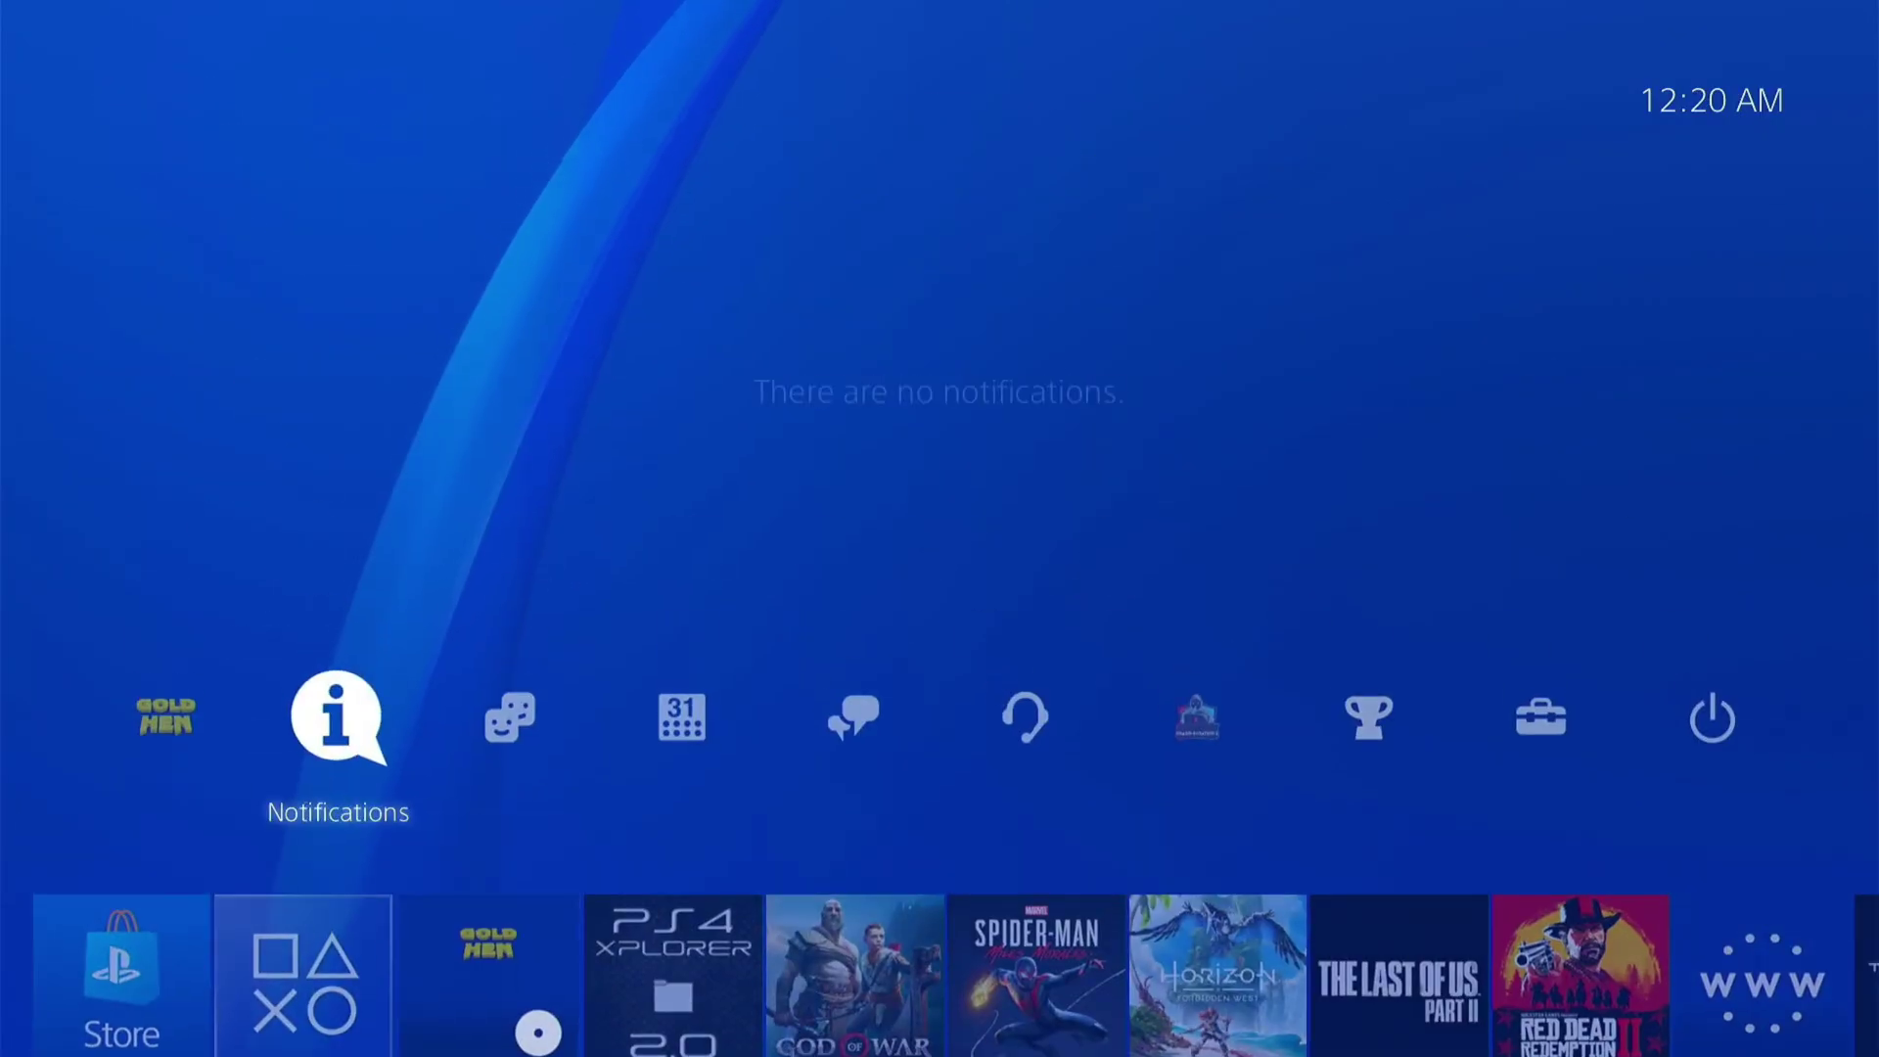
key(Left)
key(Return)
key(Down)
key(Down)
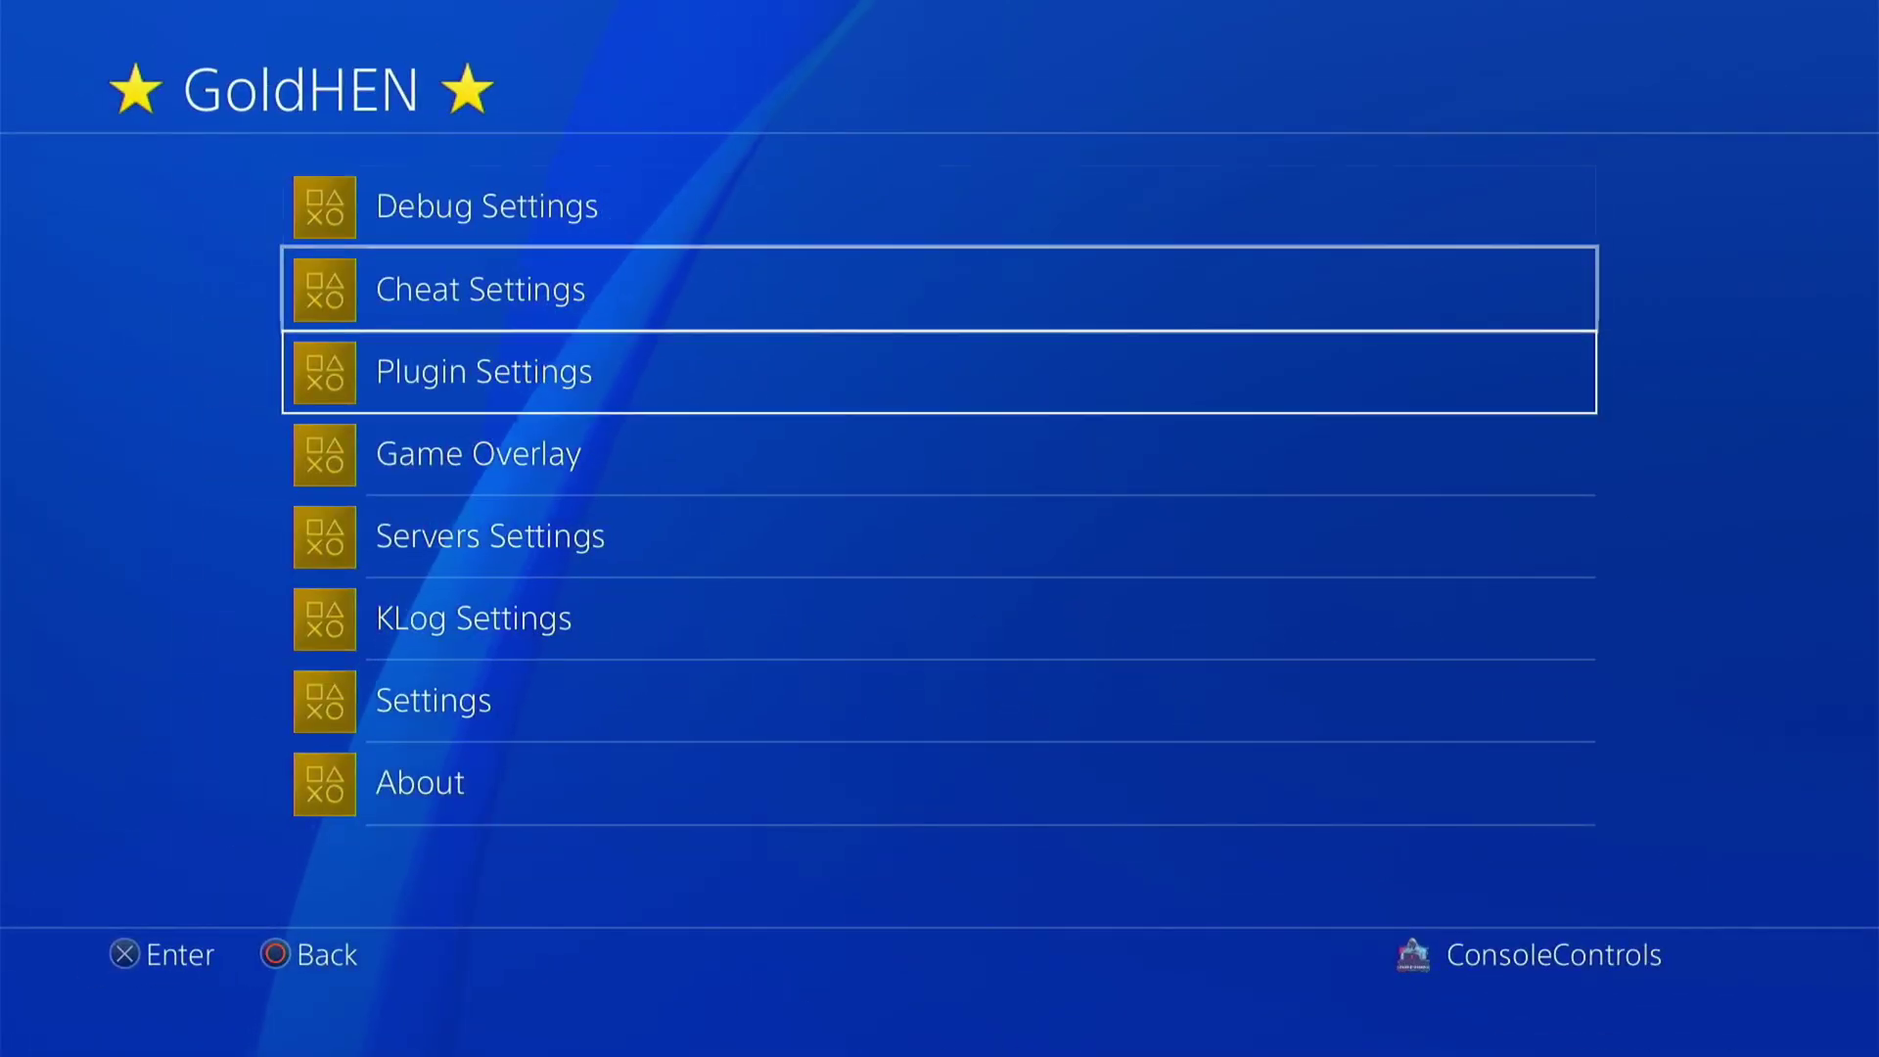
key(Down)
key(Down)
key(Down)
key(Down)
key(Down)
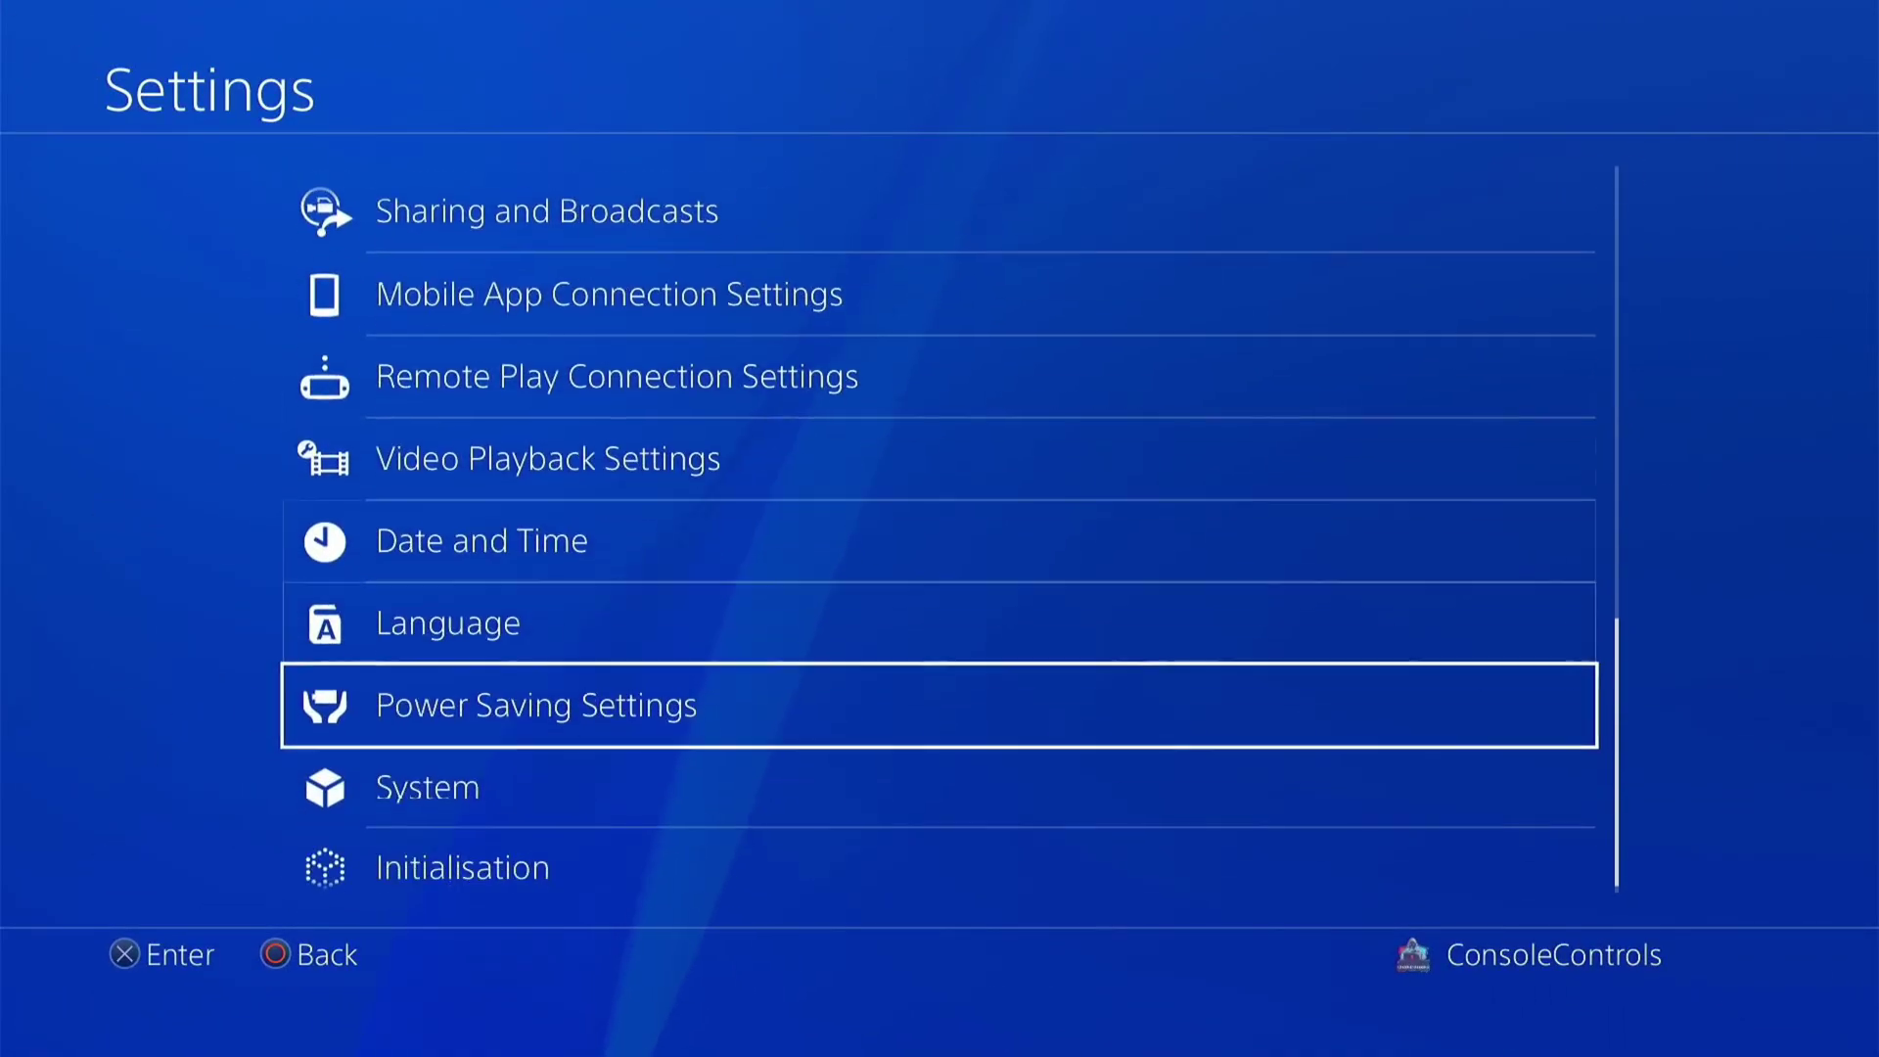
key(Down)
key(Return)
key(Return)
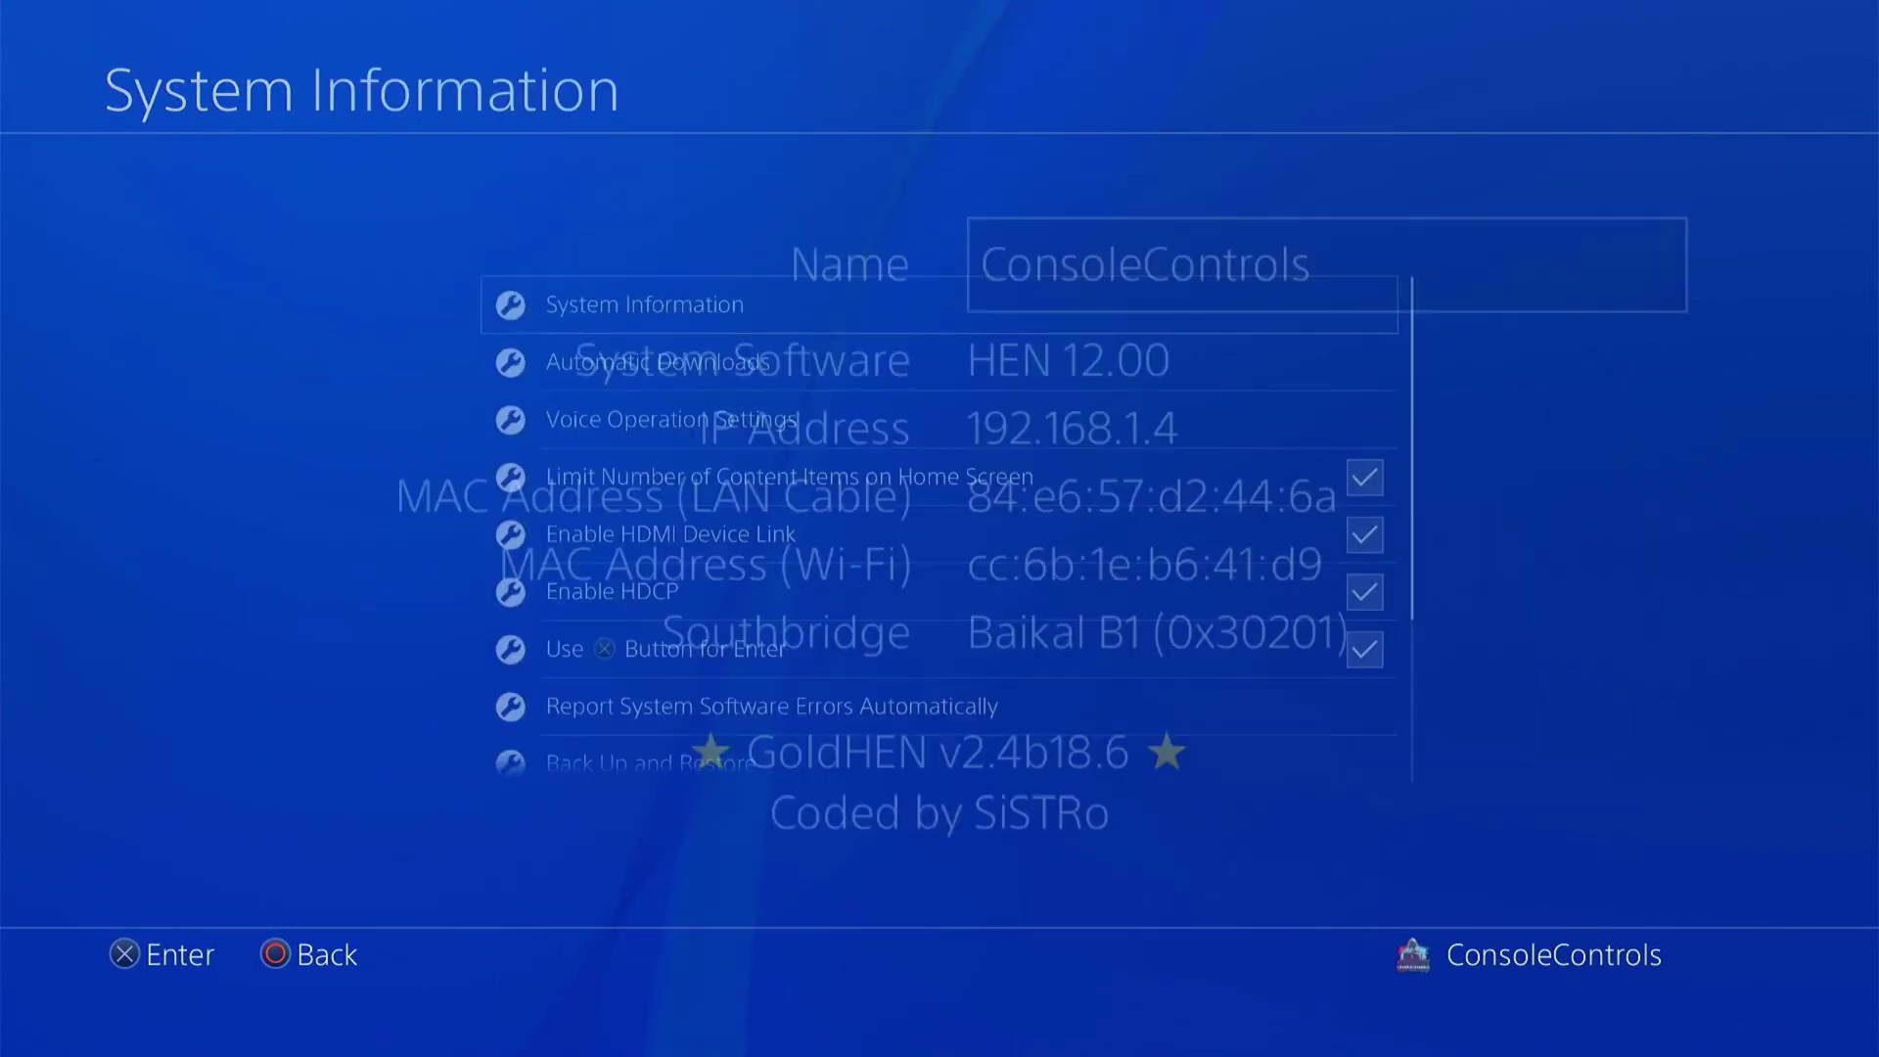